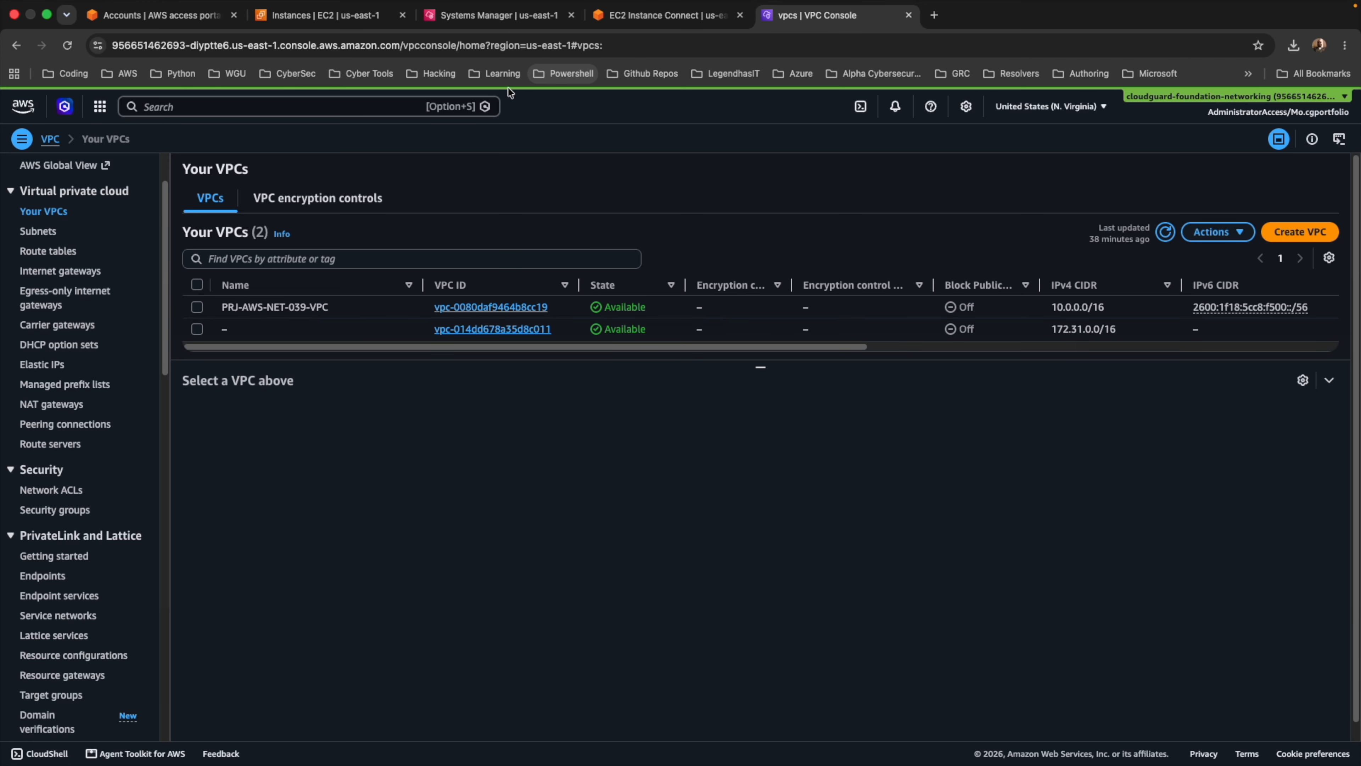
- Bring up the EC2 instances list and view the details of PRJ-AWS-NET-039-Public-Instance
left_click(317, 16)
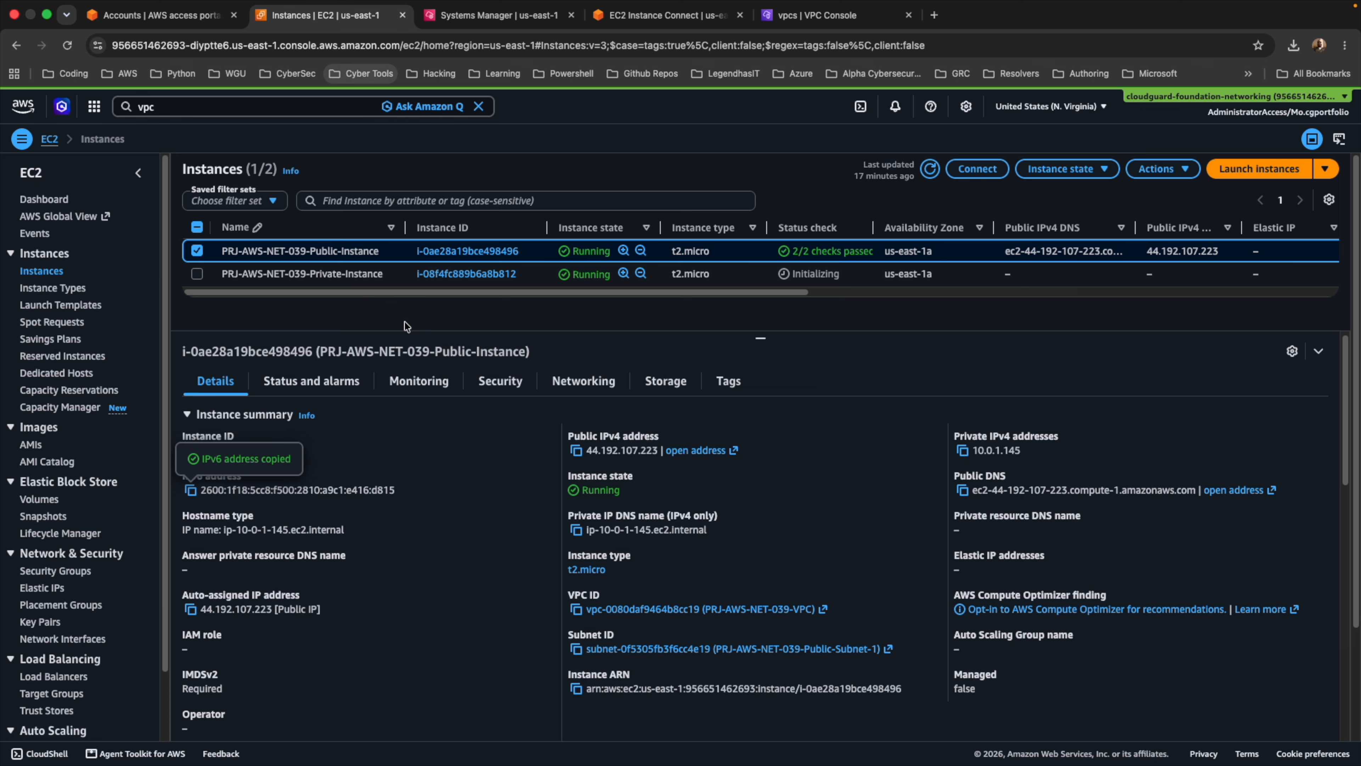
left_click(378, 436)
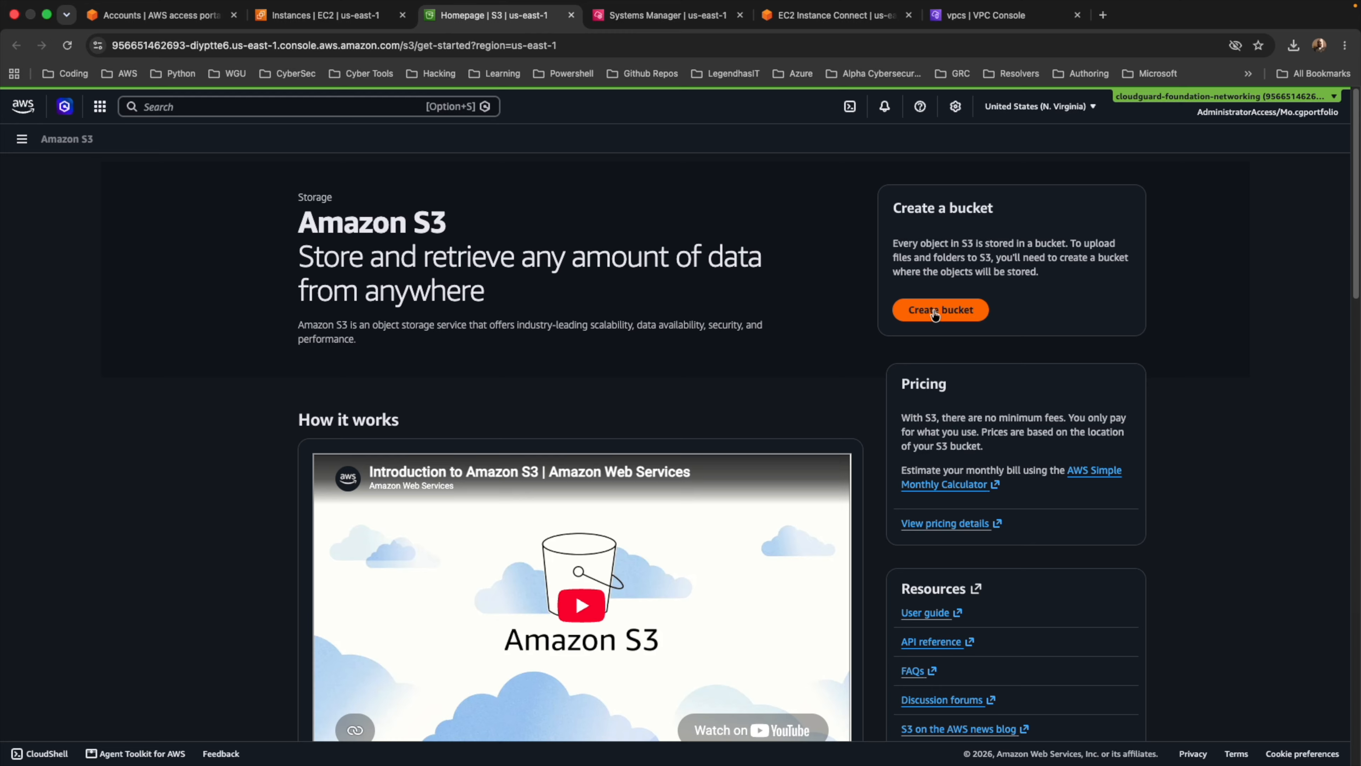
- Start a general purpose S3 bucket in the account regional namespace with the name prefix prj040-flow-logs
left_click(935, 310)
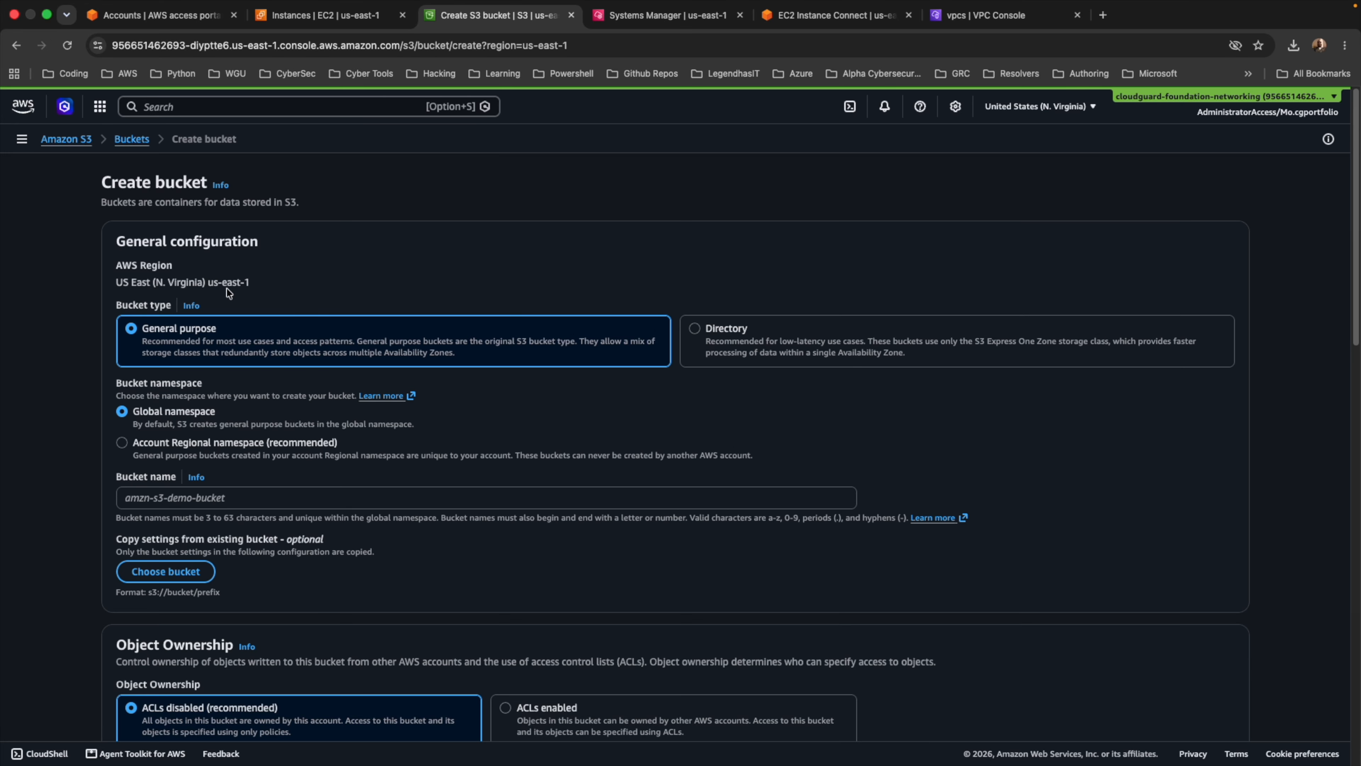
scroll(144, 342, "down", 2)
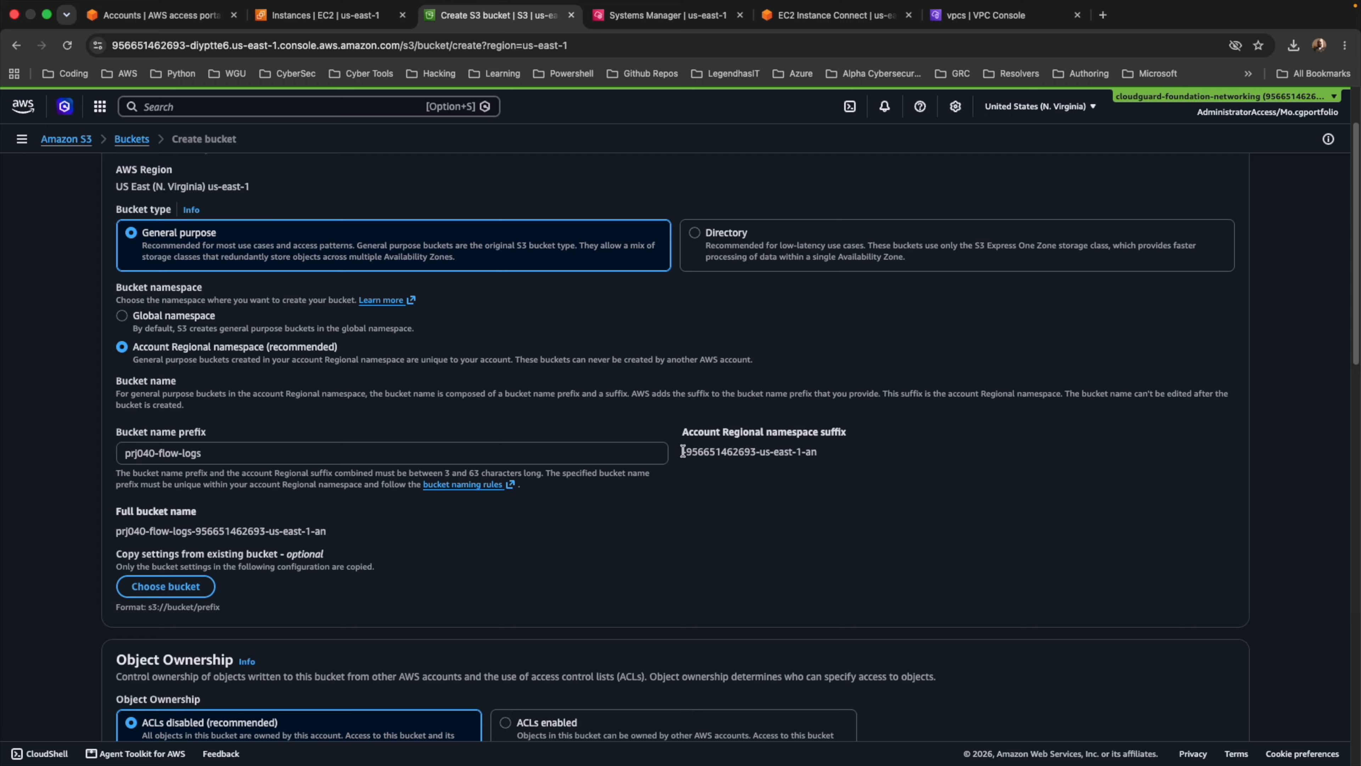
left_click_drag(686, 452, 810, 452)
left_click(809, 451)
left_click_drag(117, 531, 323, 532)
- Create the bucket with ACLs disabled, all public access blocked, versioning disabled and SSE-S3 default encryption
scroll(383, 535, "down", 9)
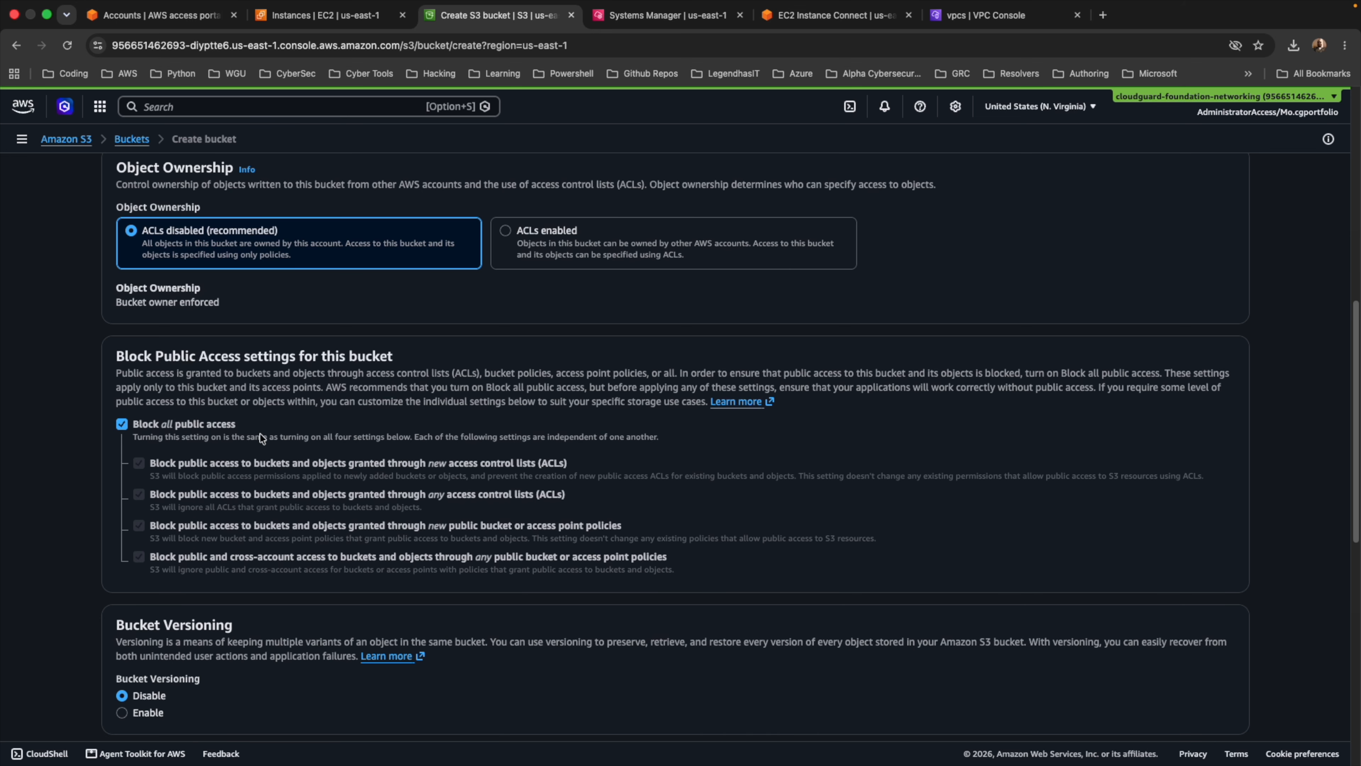
scroll(260, 434, "down", 8)
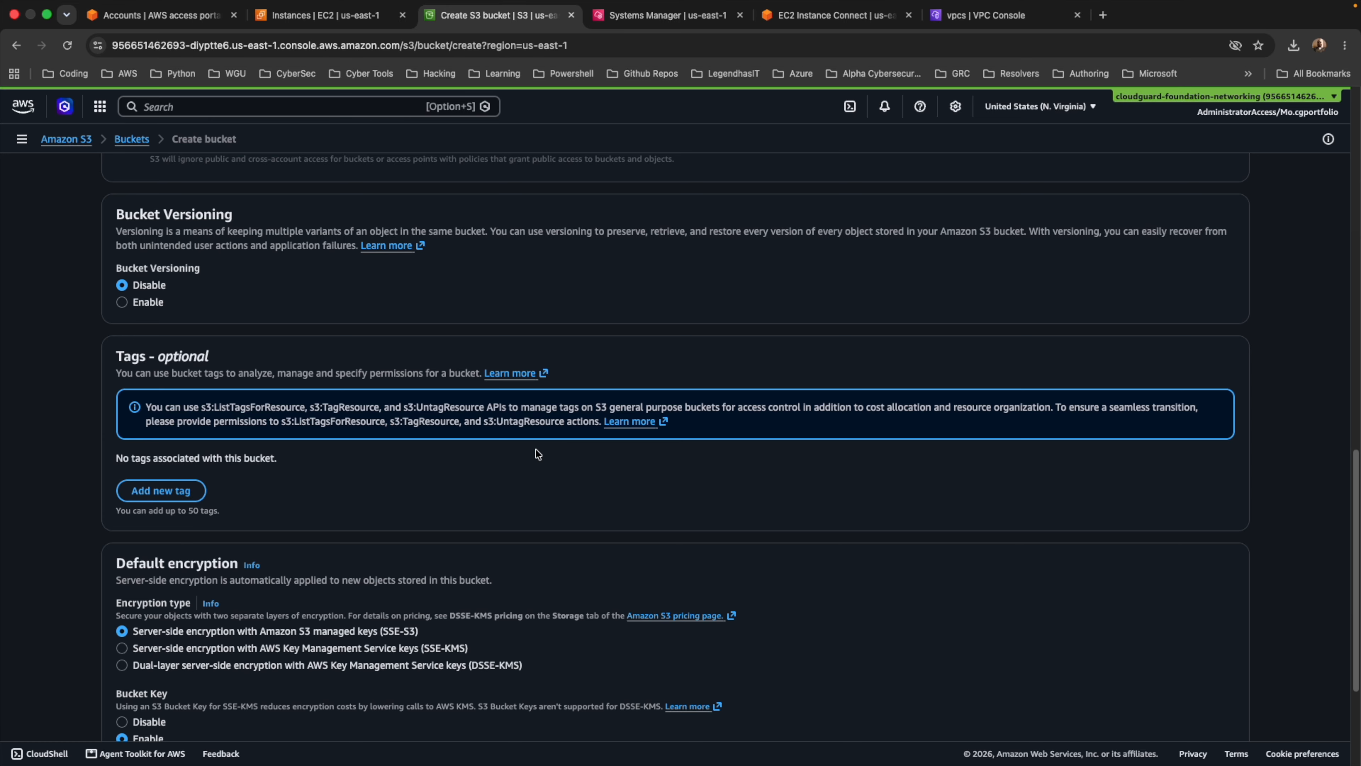
scroll(537, 454, "down", 4)
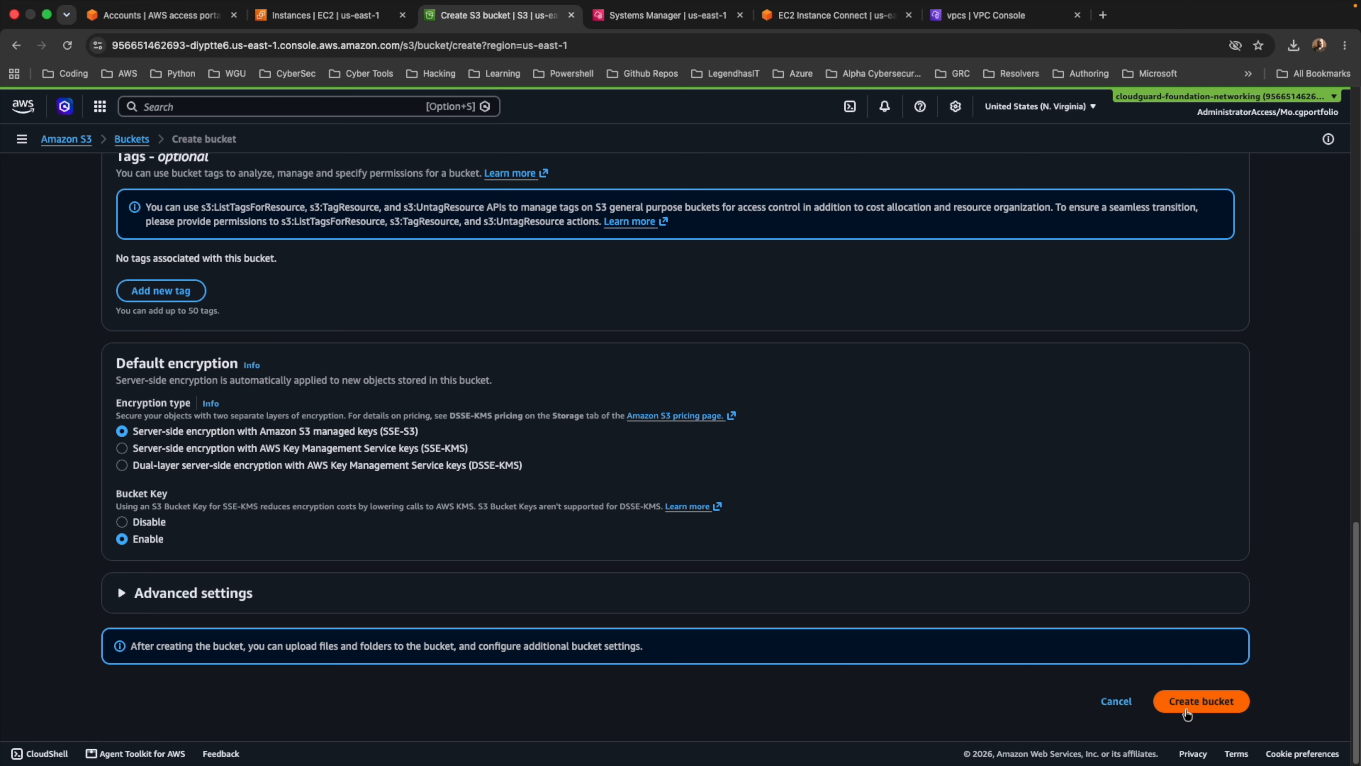
left_click(1187, 703)
- Return to the S3 buckets list, refresh it and widen the Name column
left_click(131, 139)
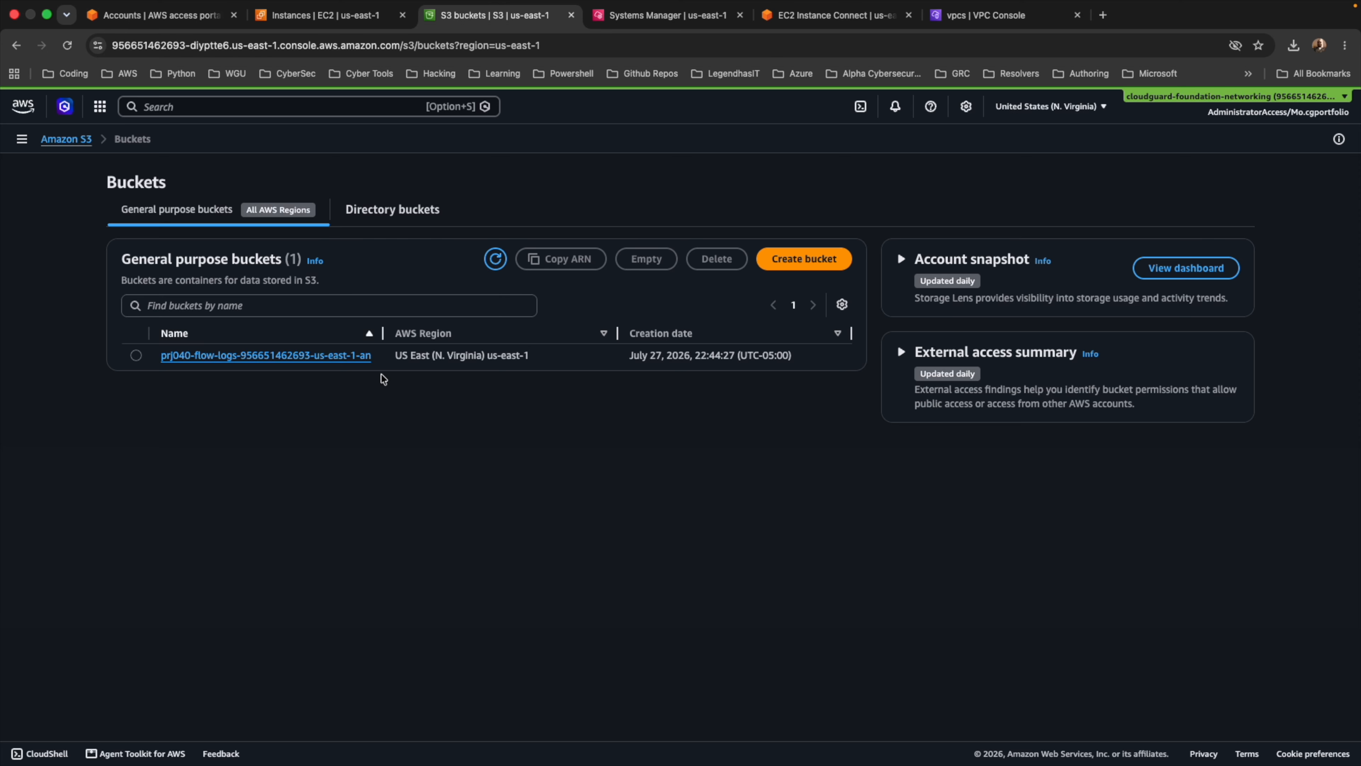
left_click(496, 260)
mouse_move(383, 333)
left_mouse_down()
mouse_move(431, 354)
mouse_move(401, 335)
left_mouse_up()
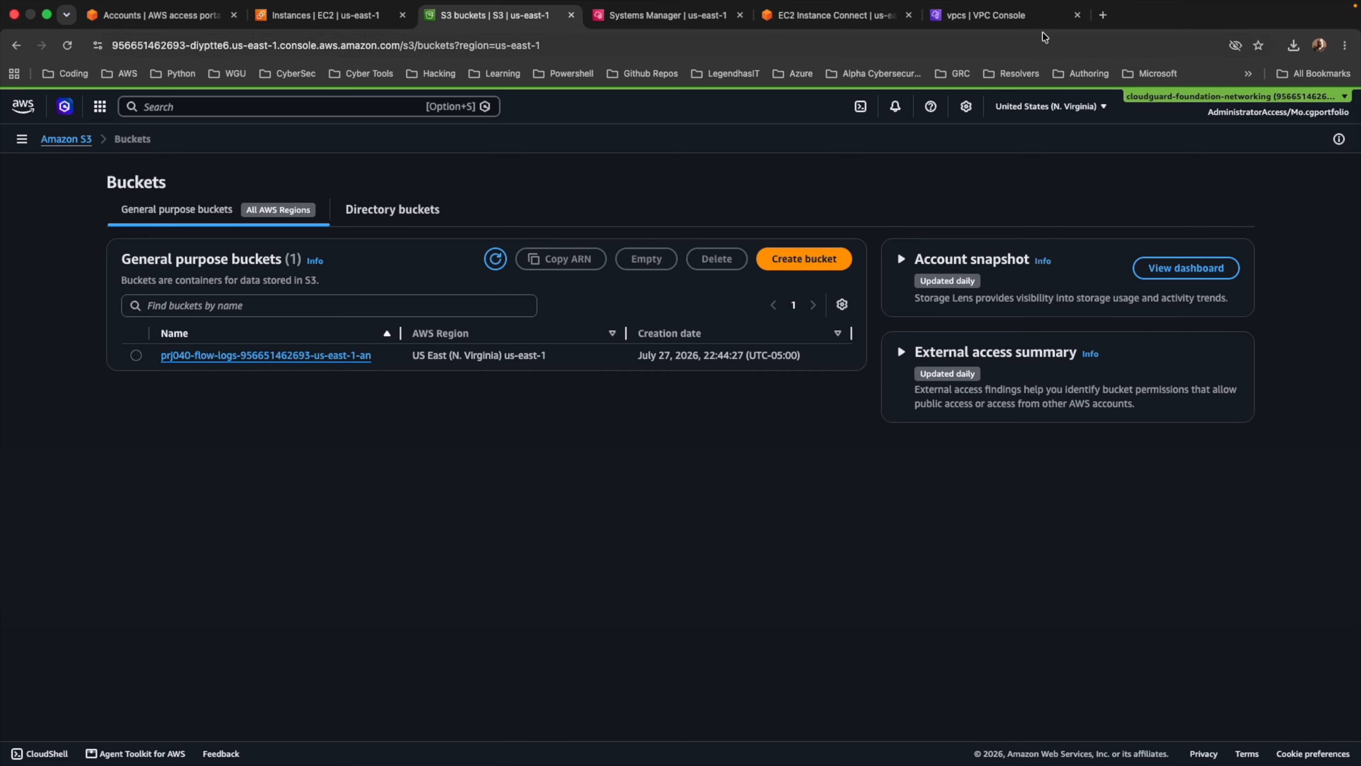
- Start creating a flow log for PRJ-AWS-NET-039-VPC in the VPC console
left_click(986, 15)
left_click(345, 315)
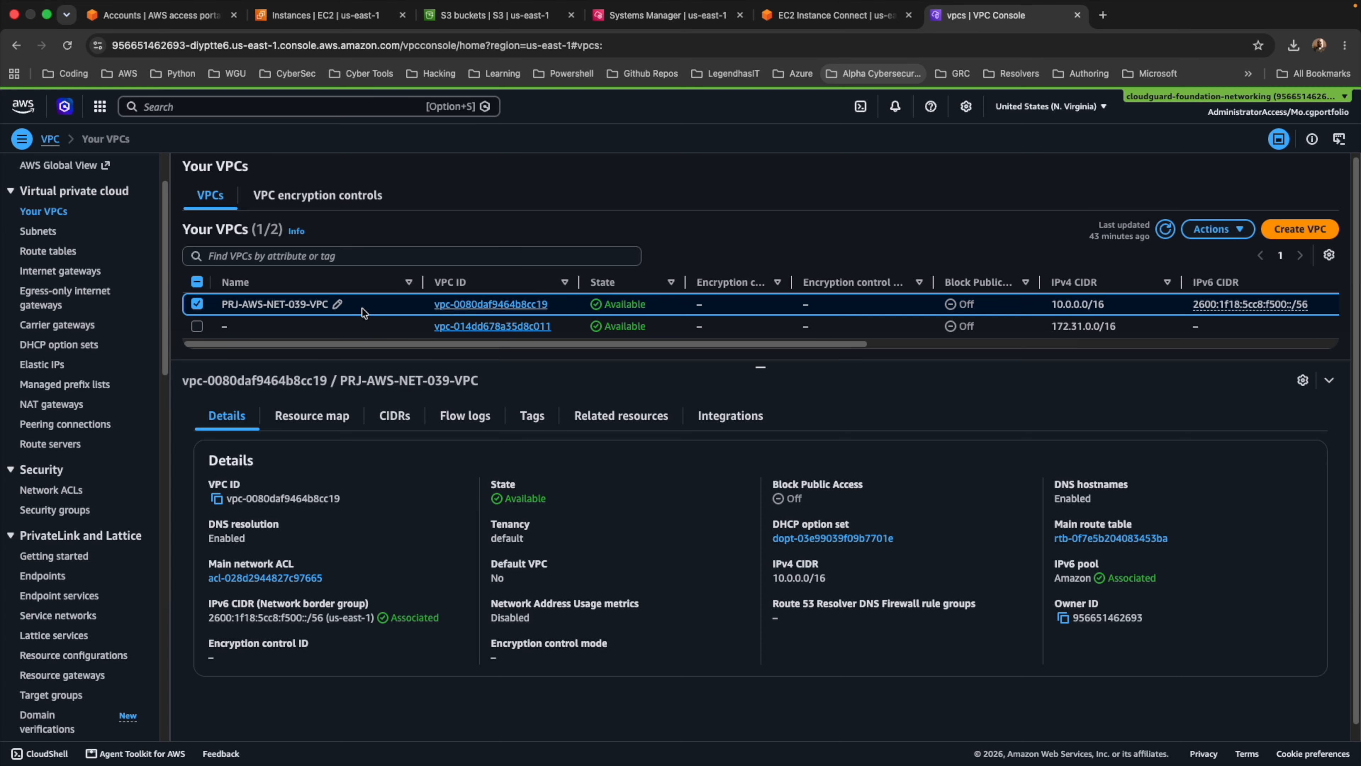
left_click(462, 422)
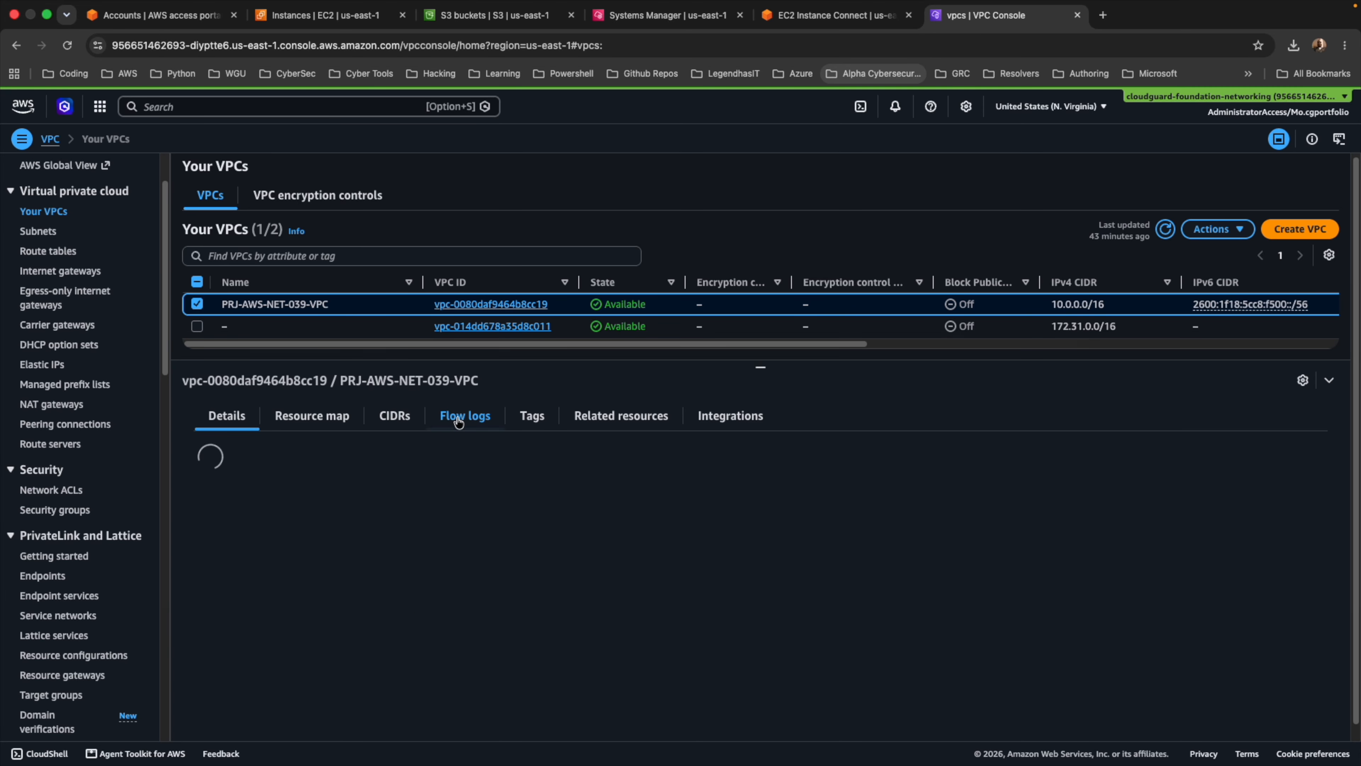
left_click(1240, 459)
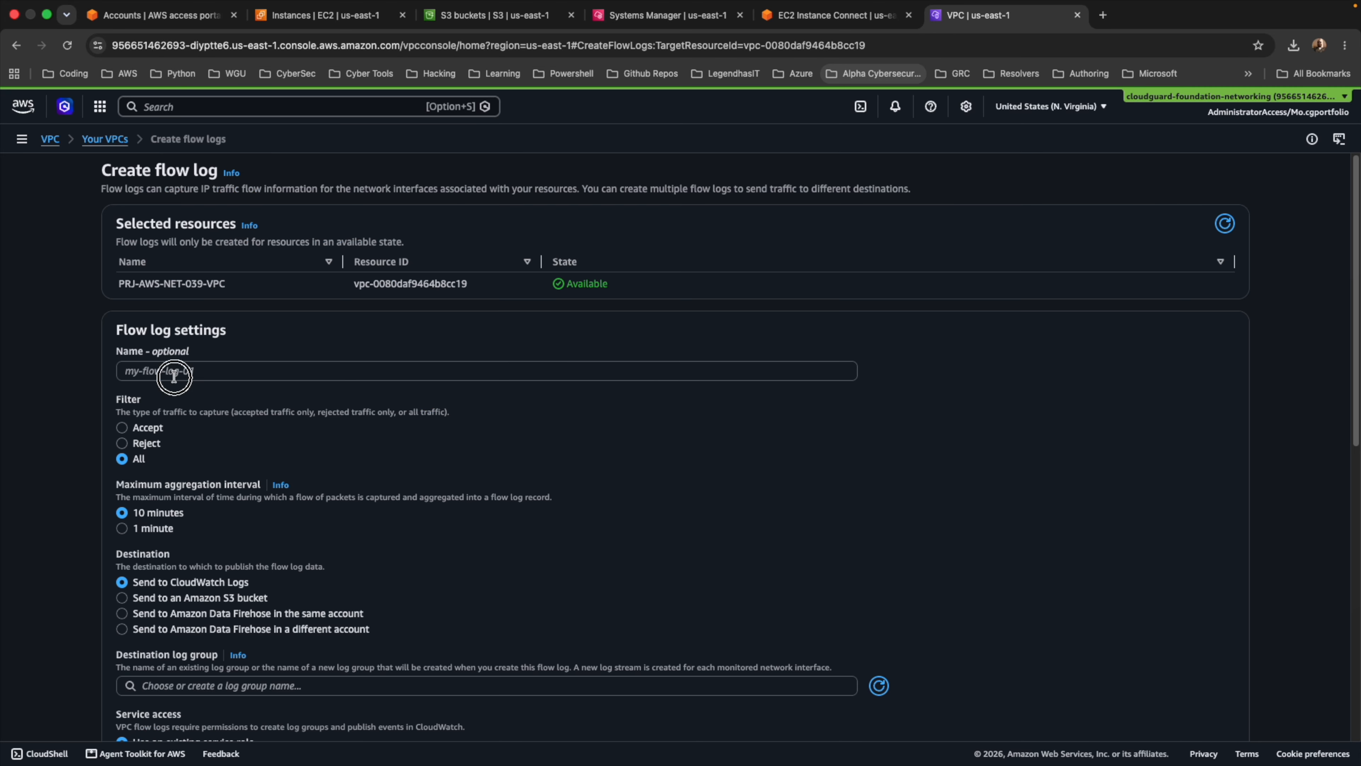
- Name the flow log PRJ-AWS-NET-040-VPC-Flow-Log, filtering for all traffic with a maximum aggregation interval of 1 minute
left_click(134, 371)
type("PRJ-AWS-NET-040-VPC-Flow-Log")
scroll(154, 333, "down", 2)
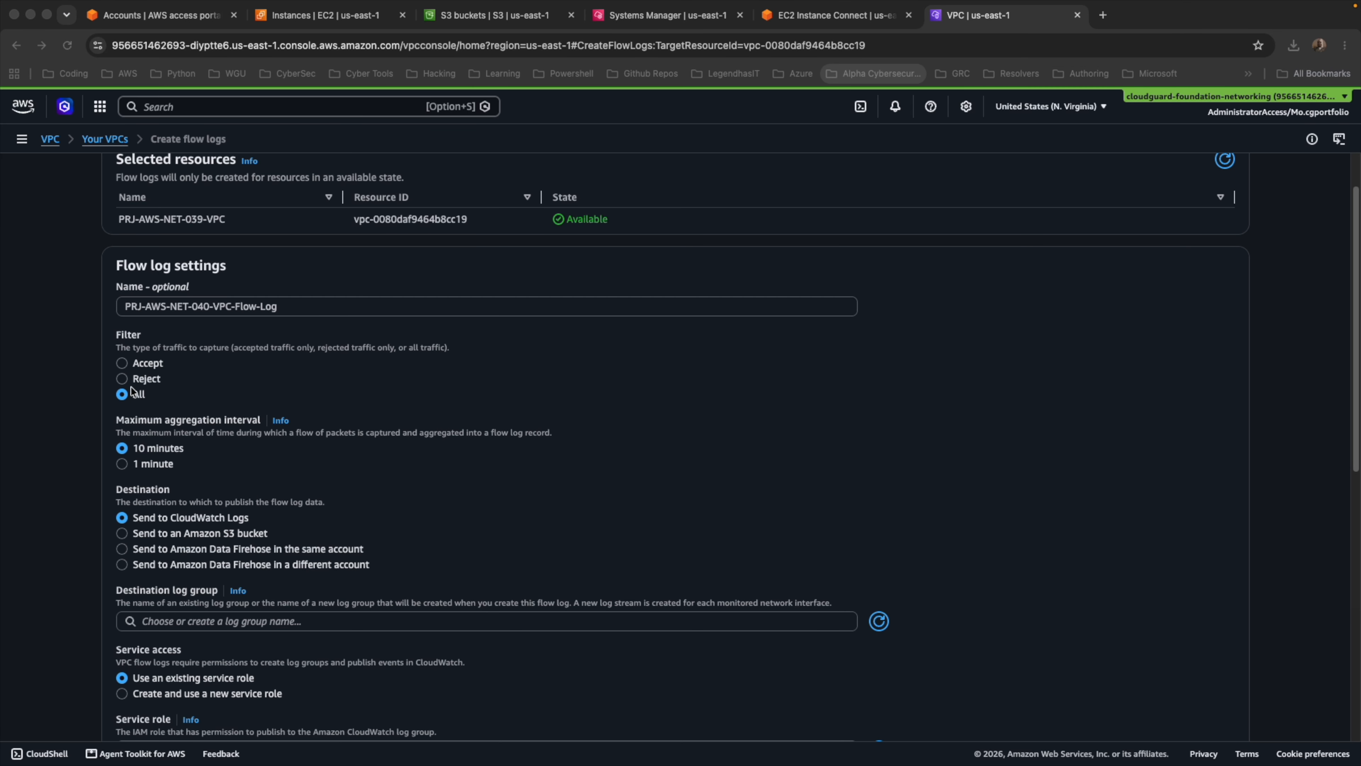
left_click(140, 365)
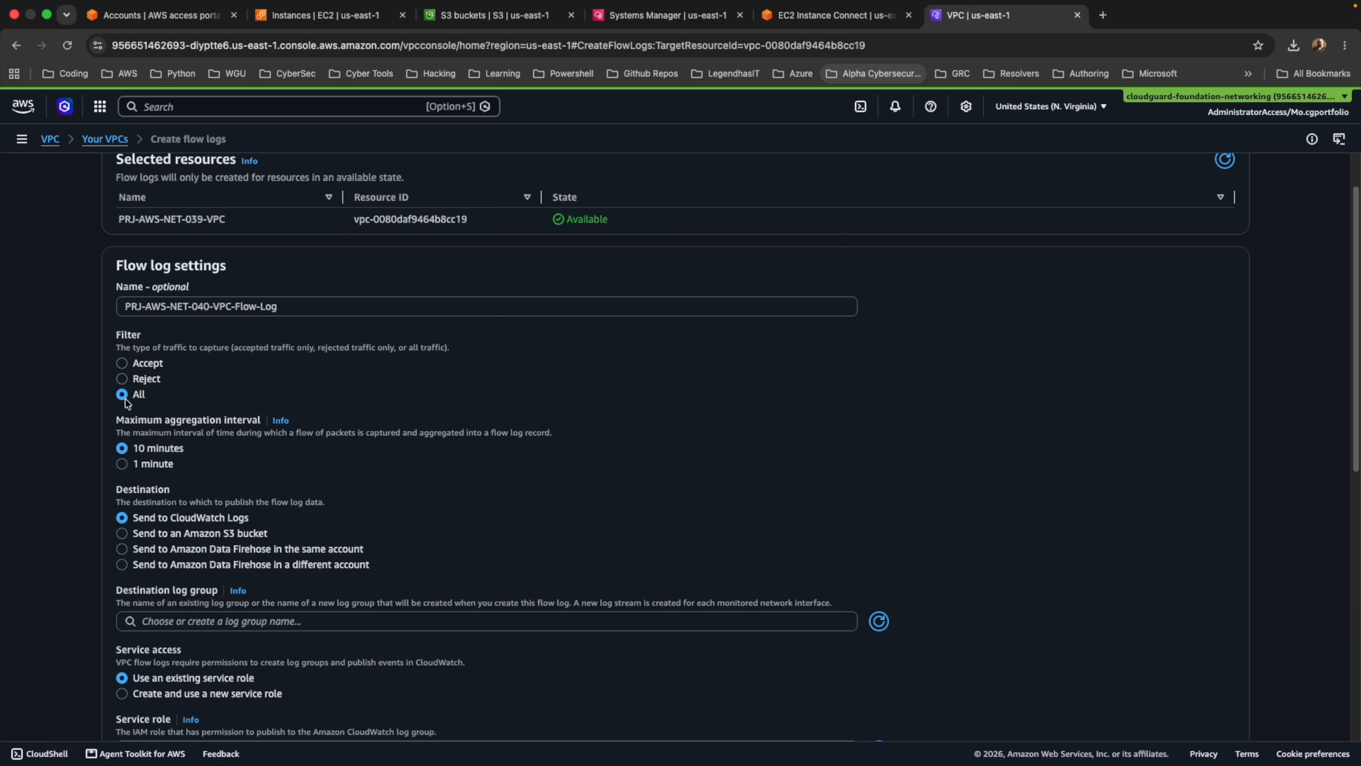
scroll(138, 432, "down", 1)
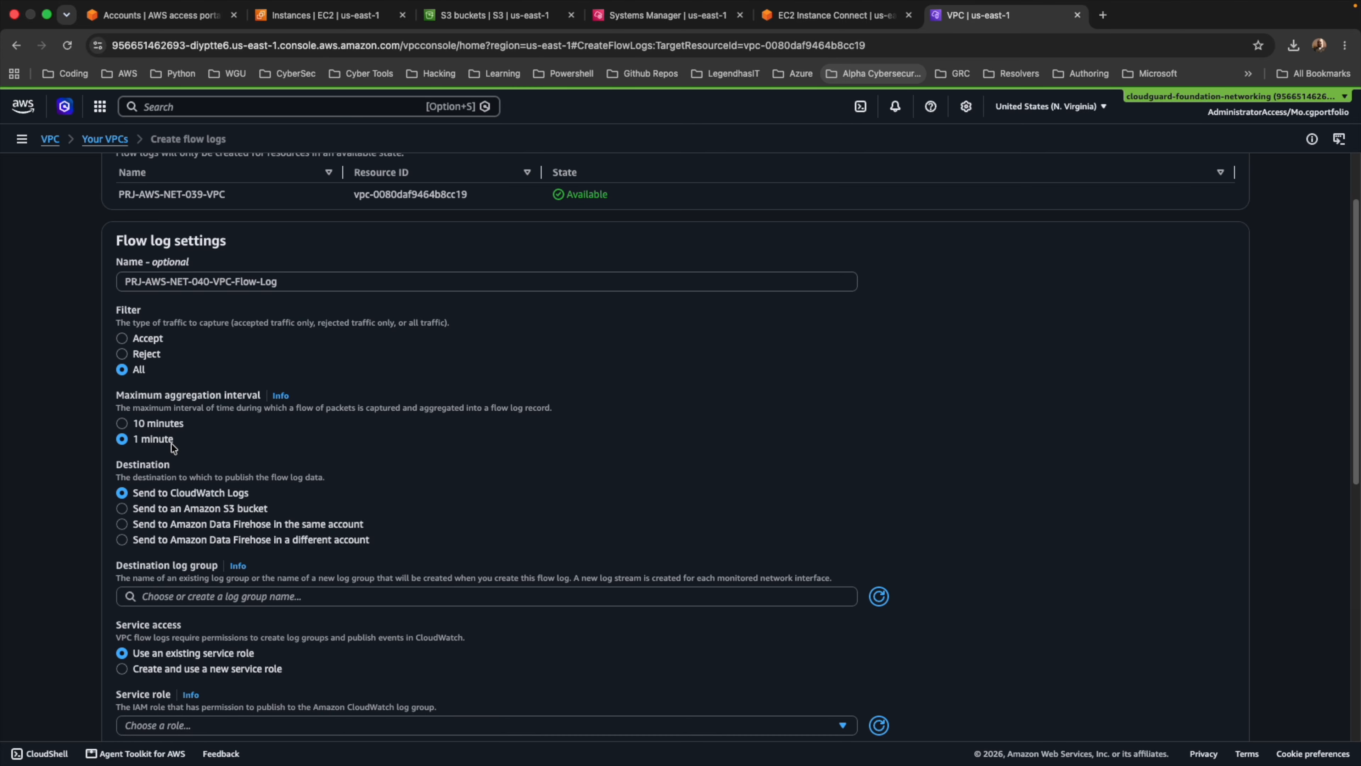
scroll(171, 444, "down", 1)
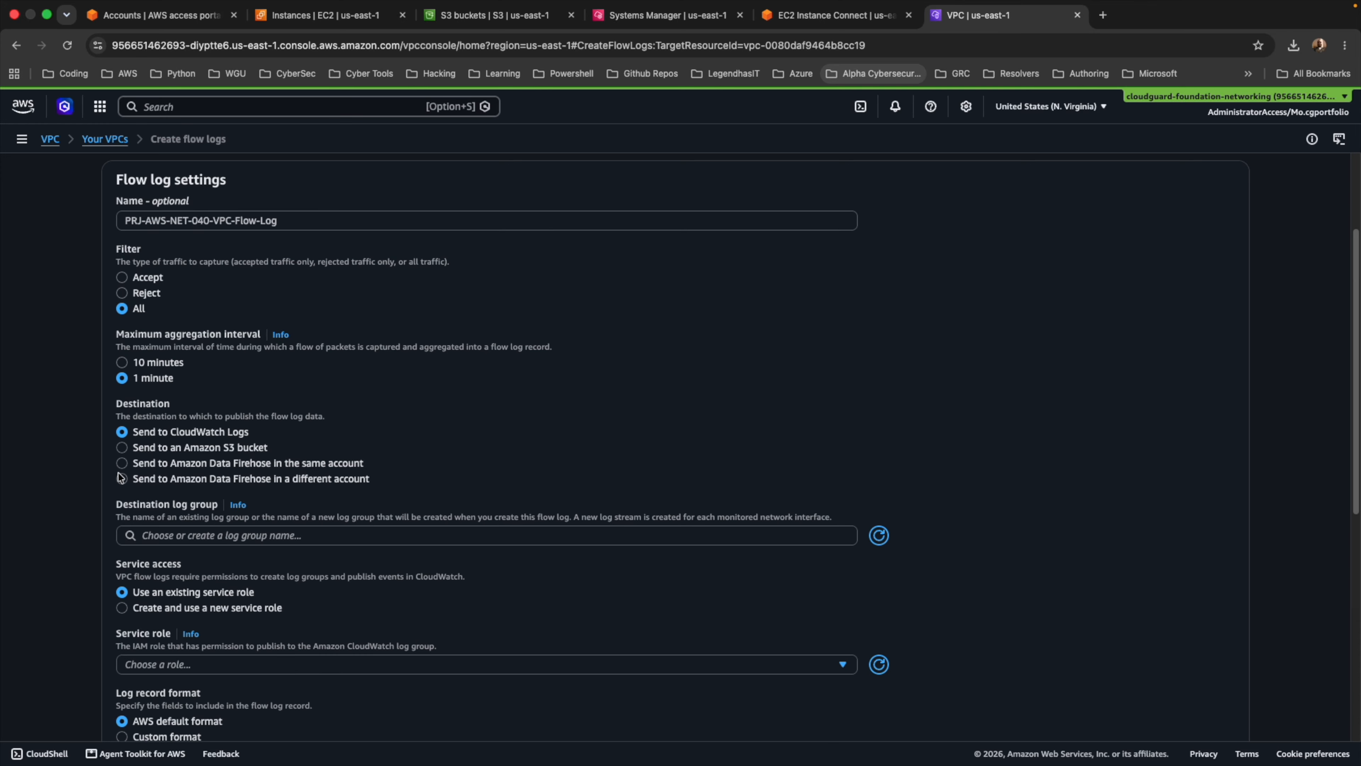
- Send the flow log to an Amazon S3 bucket, using the ARN copied from the prj040-flow-logs bucket
left_click(124, 450)
scroll(129, 450, "down", 3)
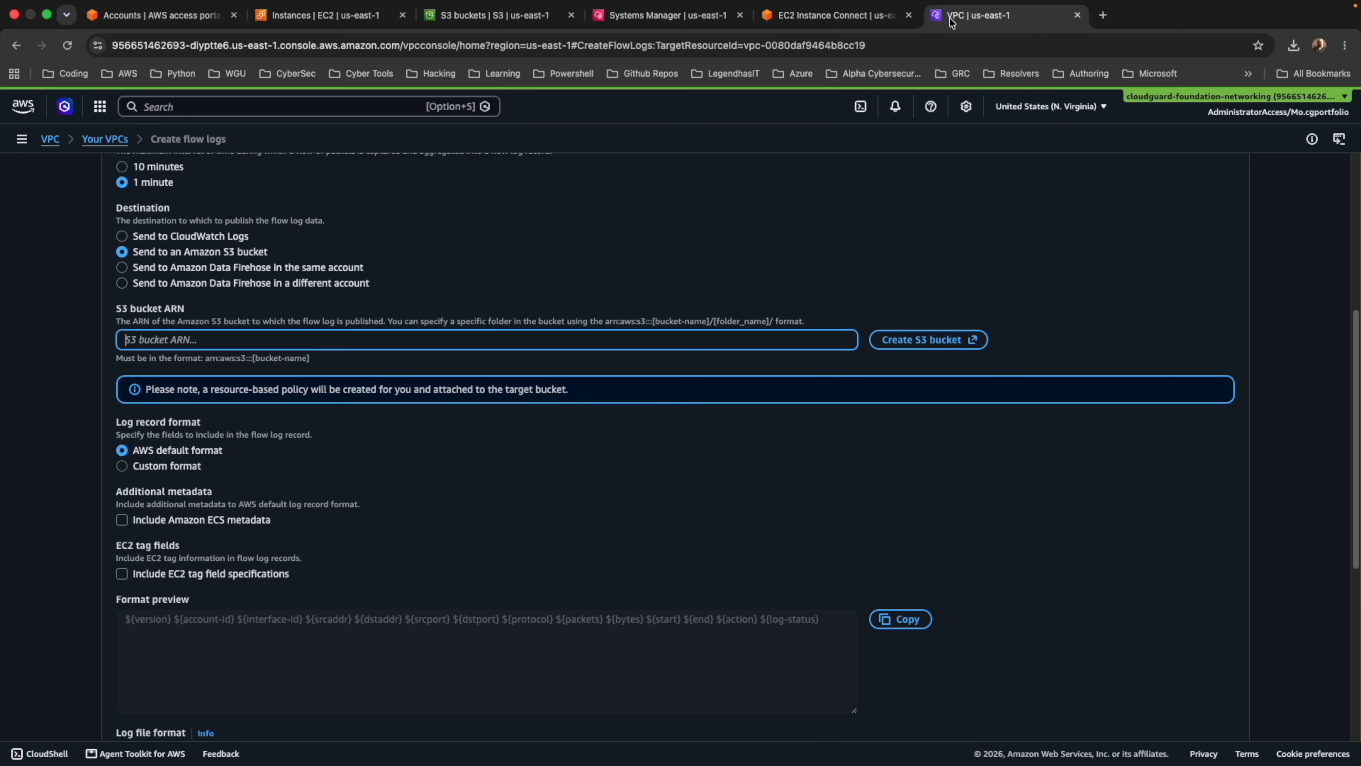
left_click(528, 20)
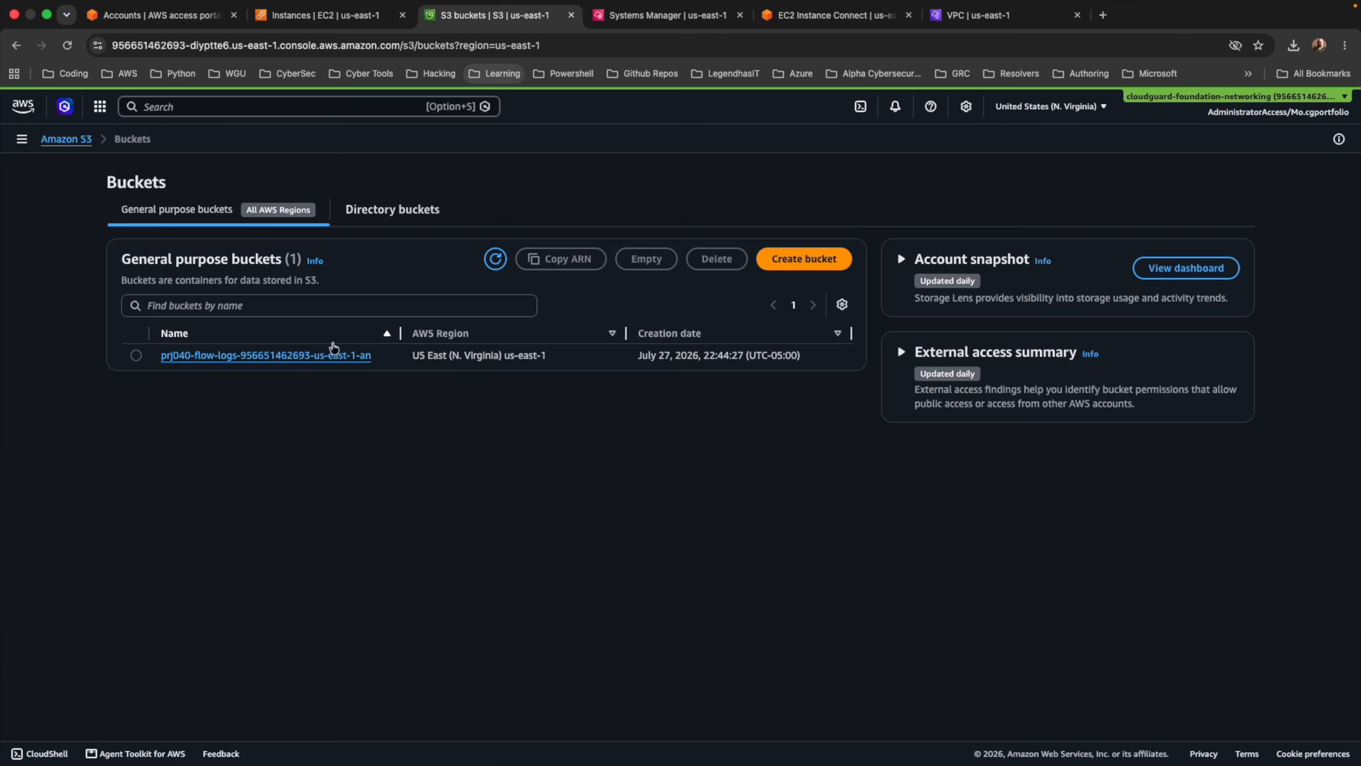
left_click(142, 363)
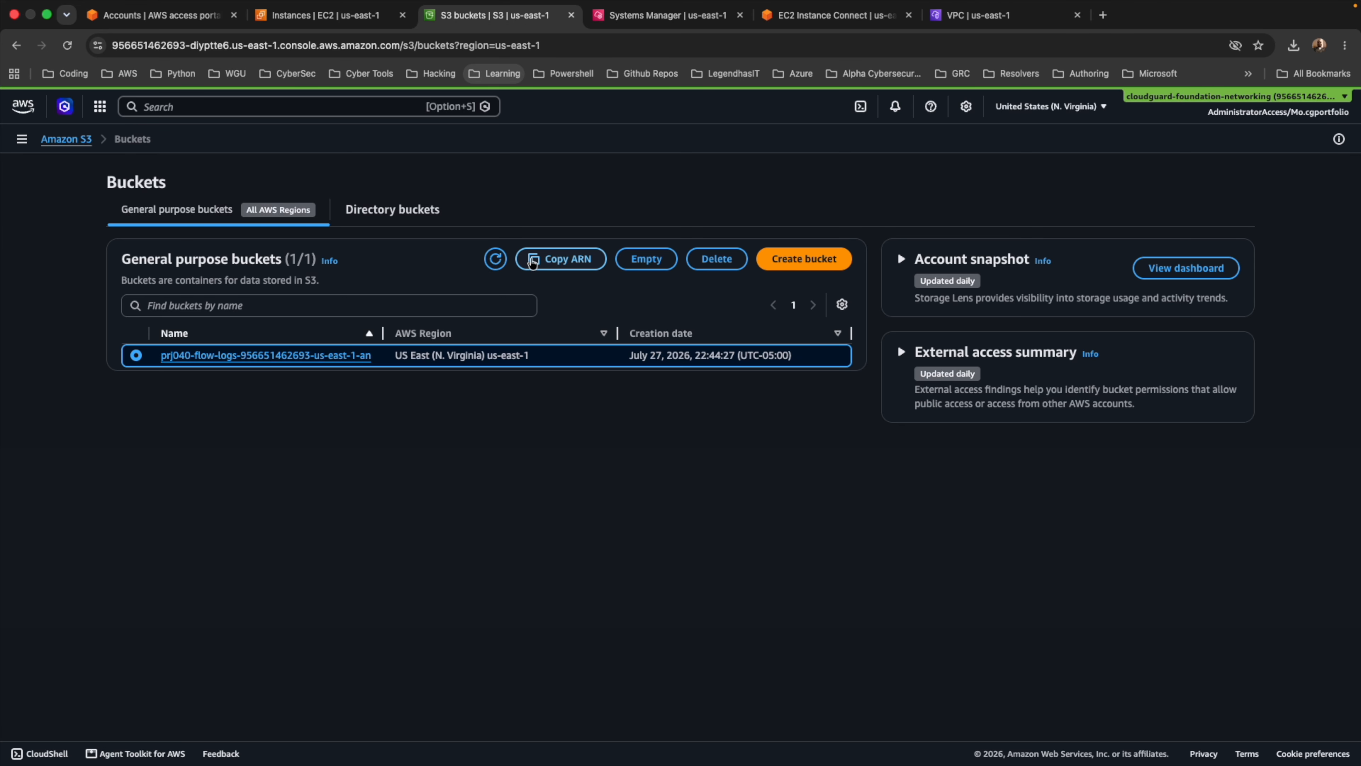
left_click(560, 258)
left_click(953, 16)
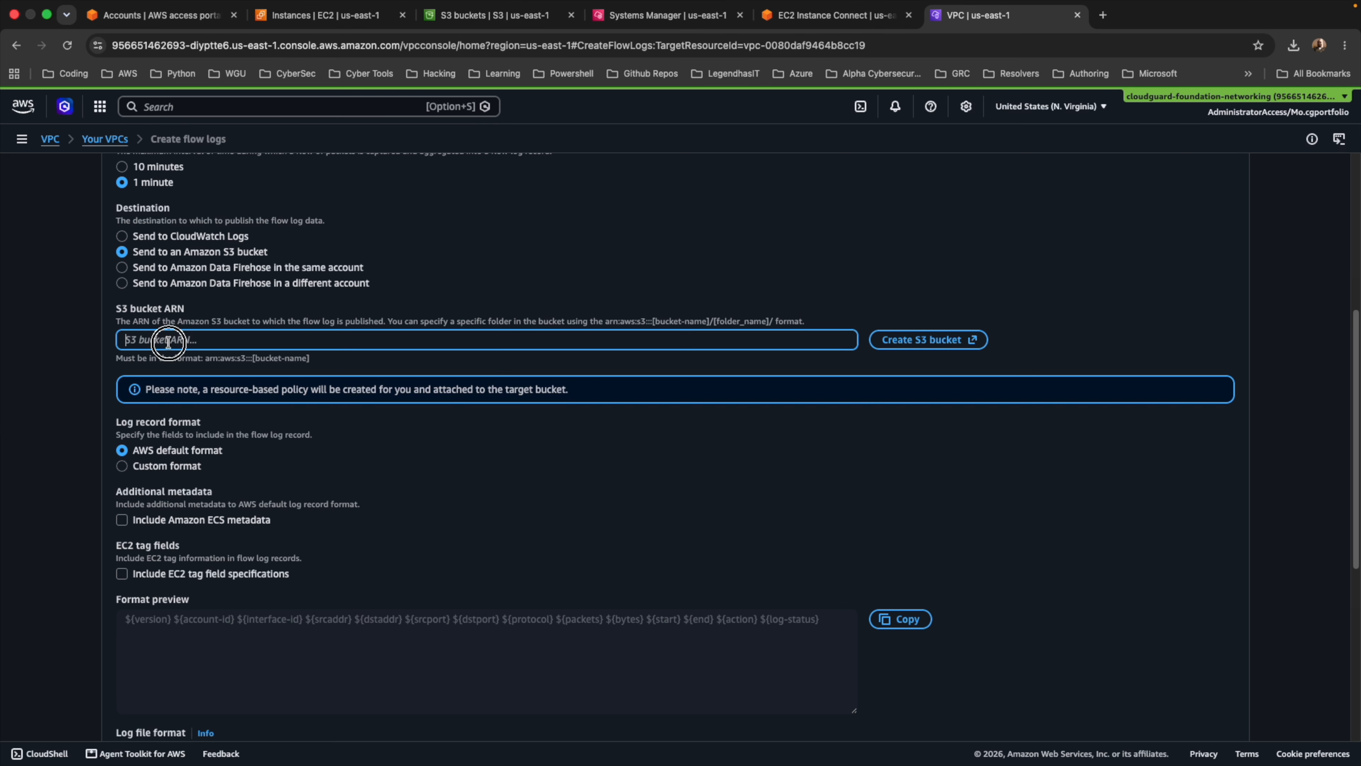
key("super+v")
- Switch the flow log's record format to a custom format
scroll(167, 342, "down", 2)
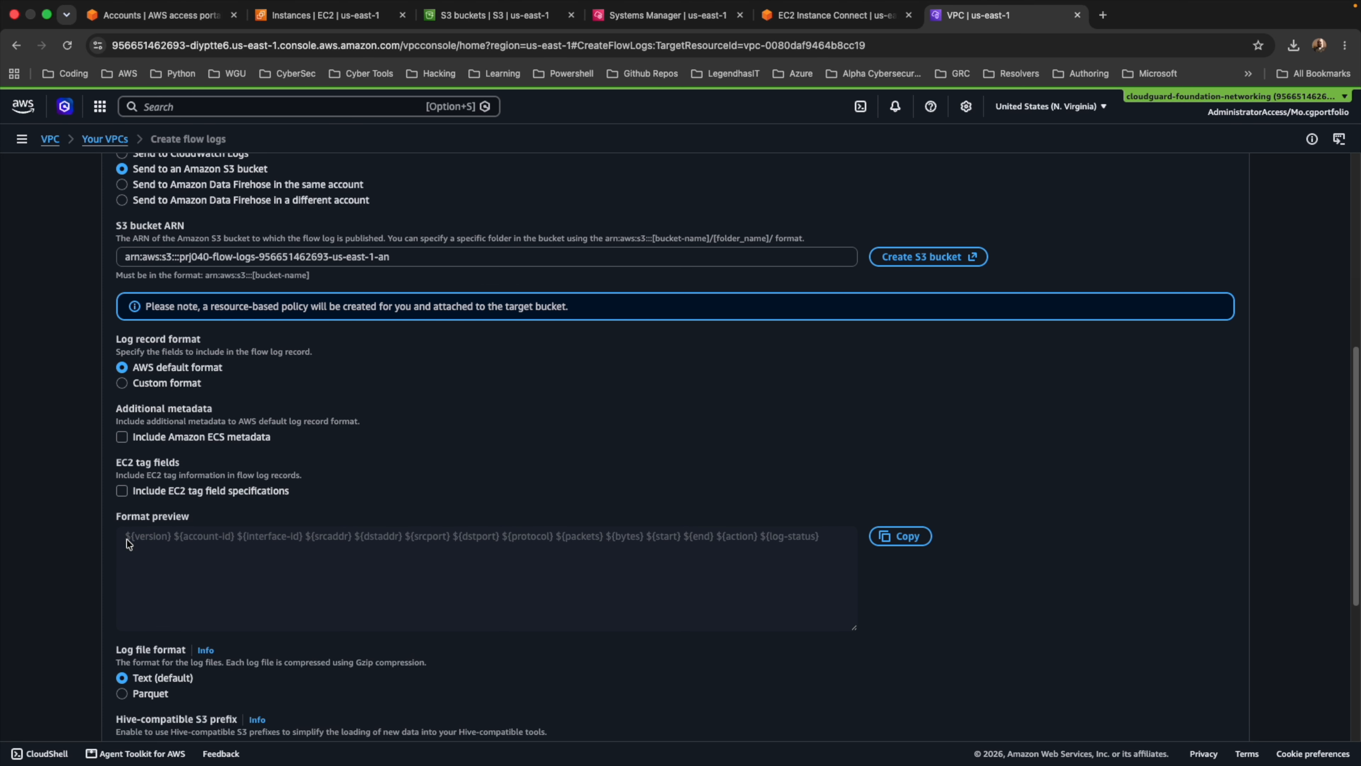
left_click(250, 547)
scroll(133, 387, "down", 2)
left_click(123, 299)
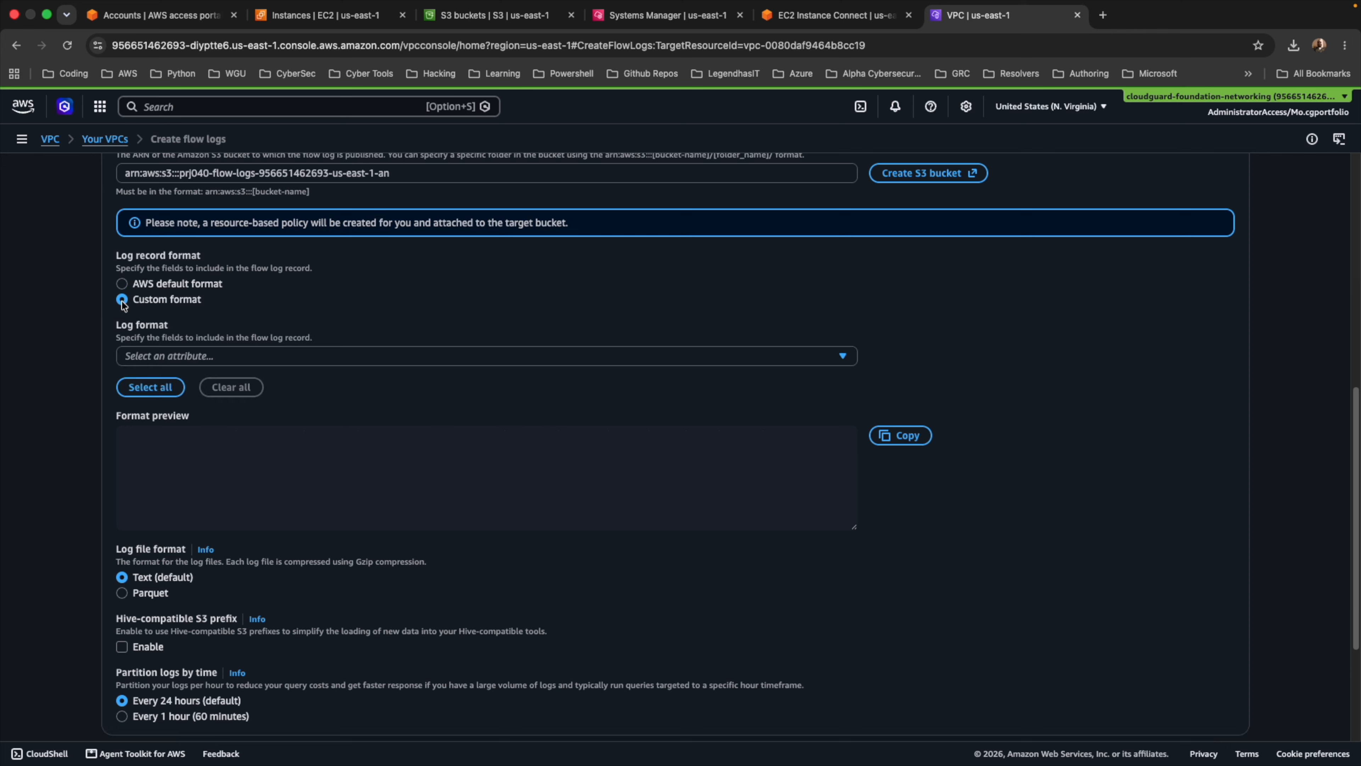
- Add every V2 attribute to the custom log format one by one, from version through log-status
left_click(233, 360)
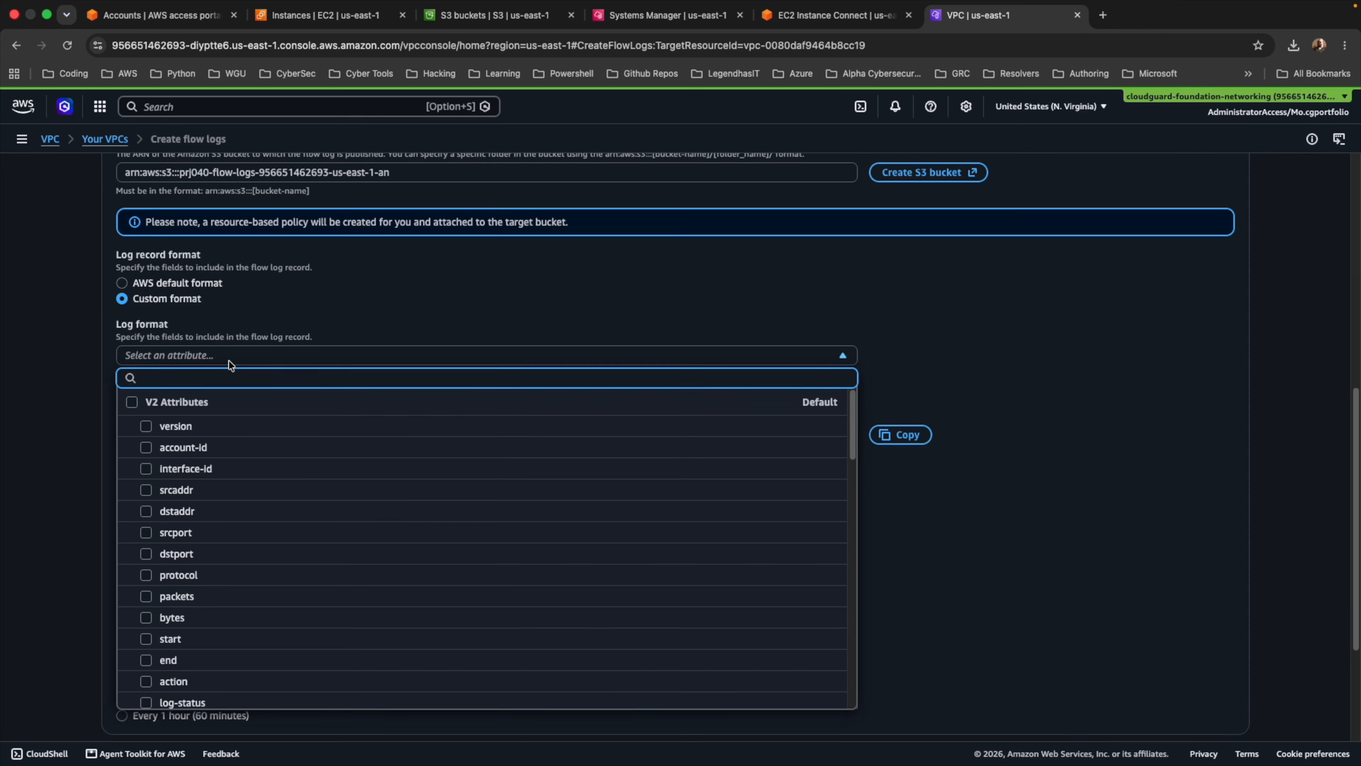
left_click(148, 429)
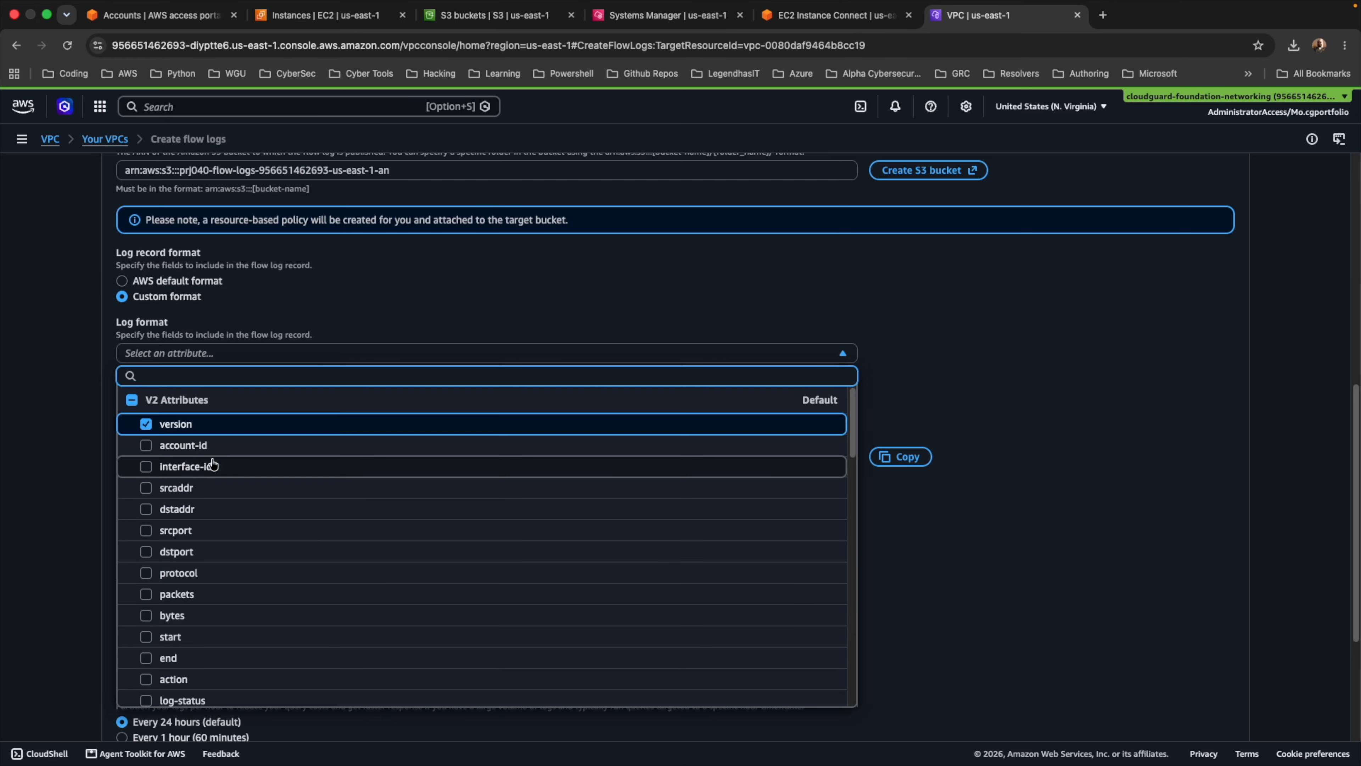
left_click(147, 445)
left_click(147, 467)
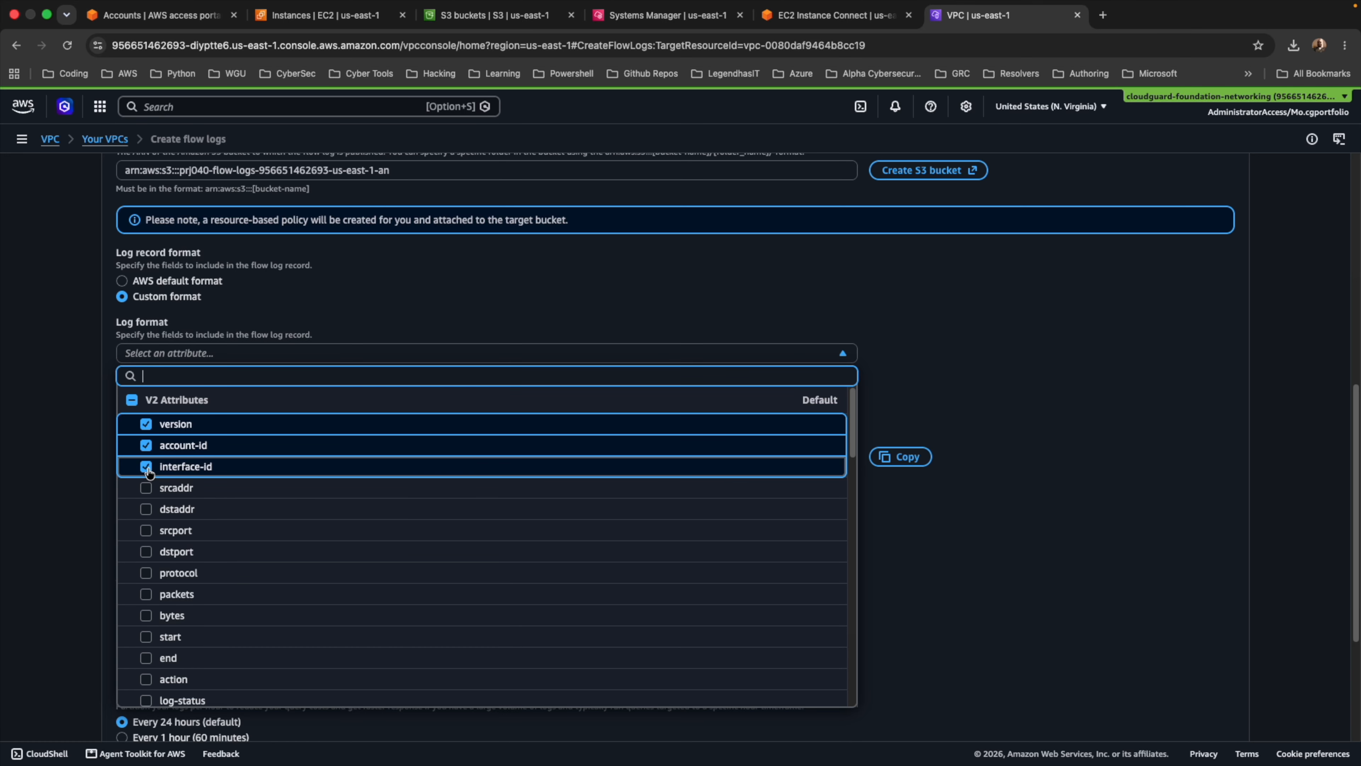
left_click(147, 489)
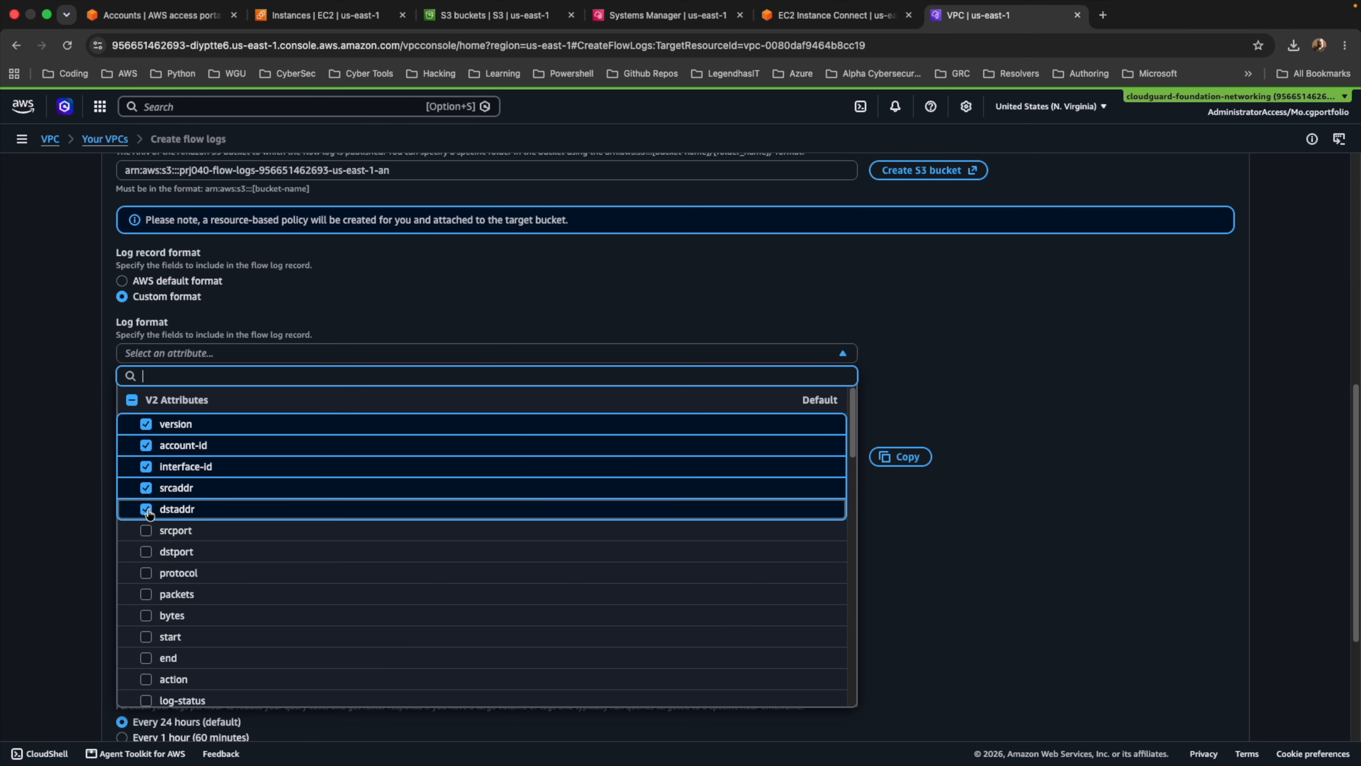
left_click(147, 533)
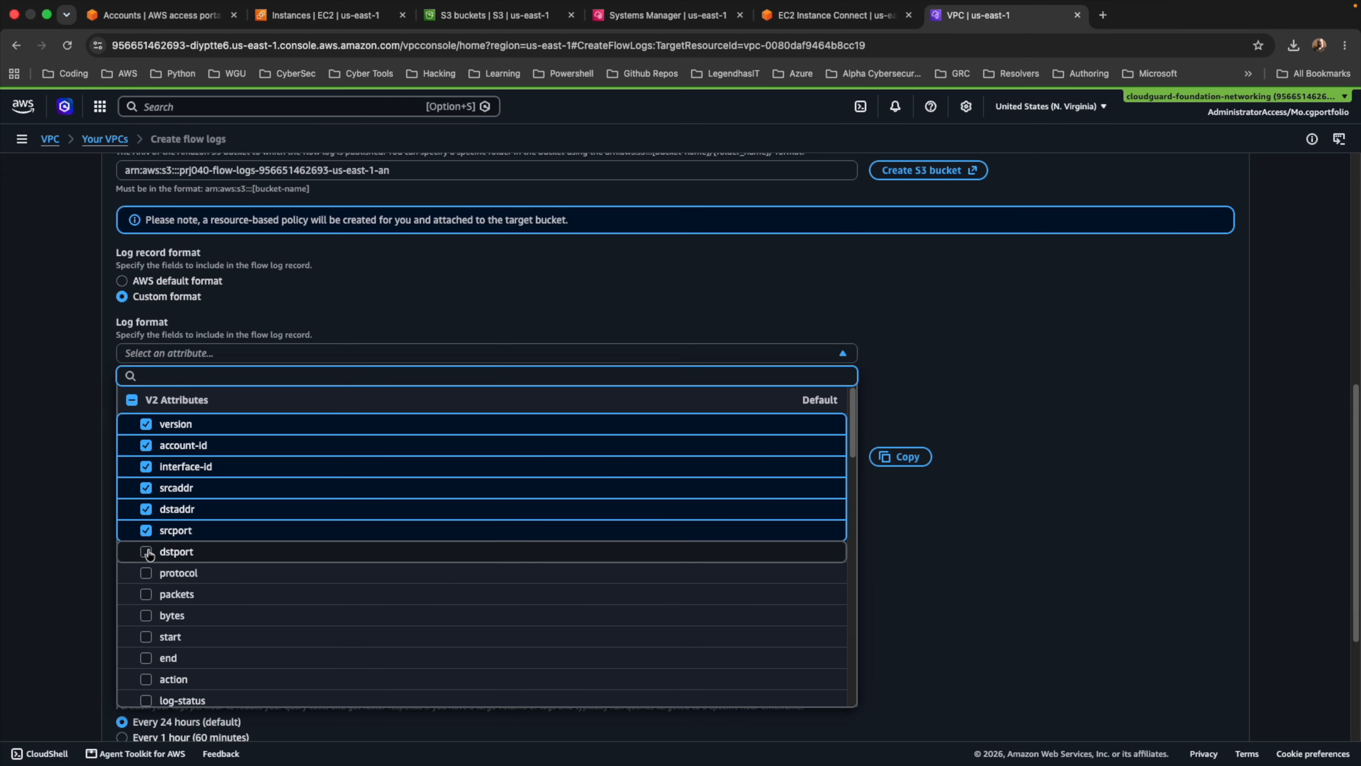
left_click(148, 555)
left_click(146, 574)
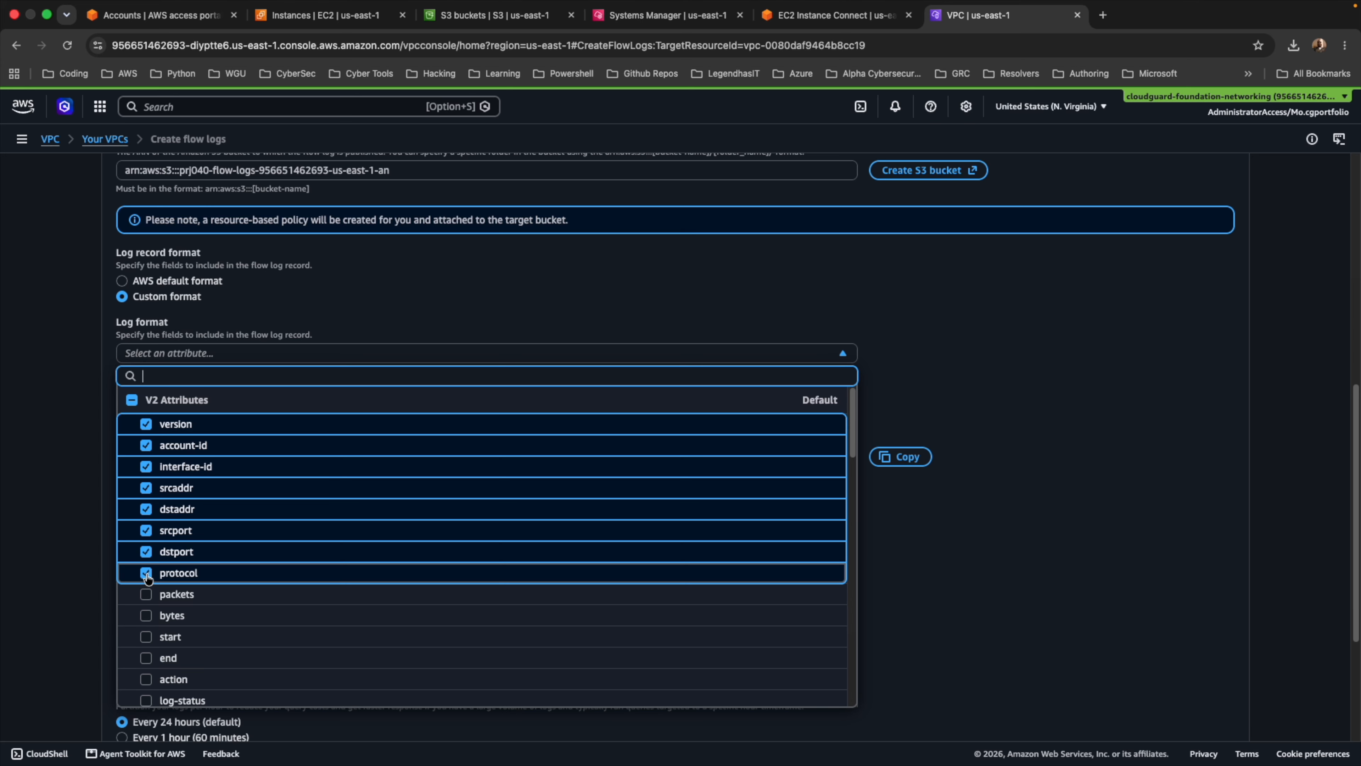
left_click(154, 599)
left_click(150, 615)
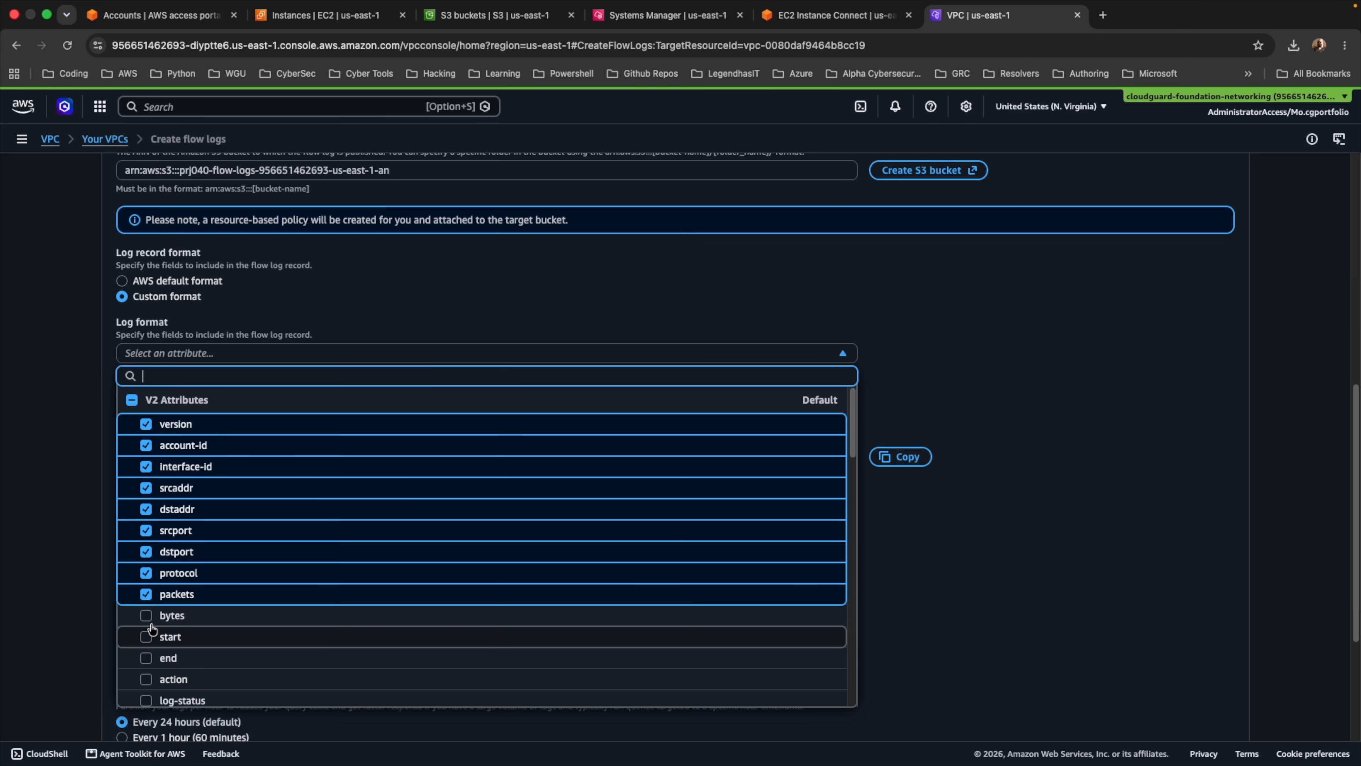
left_click(148, 637)
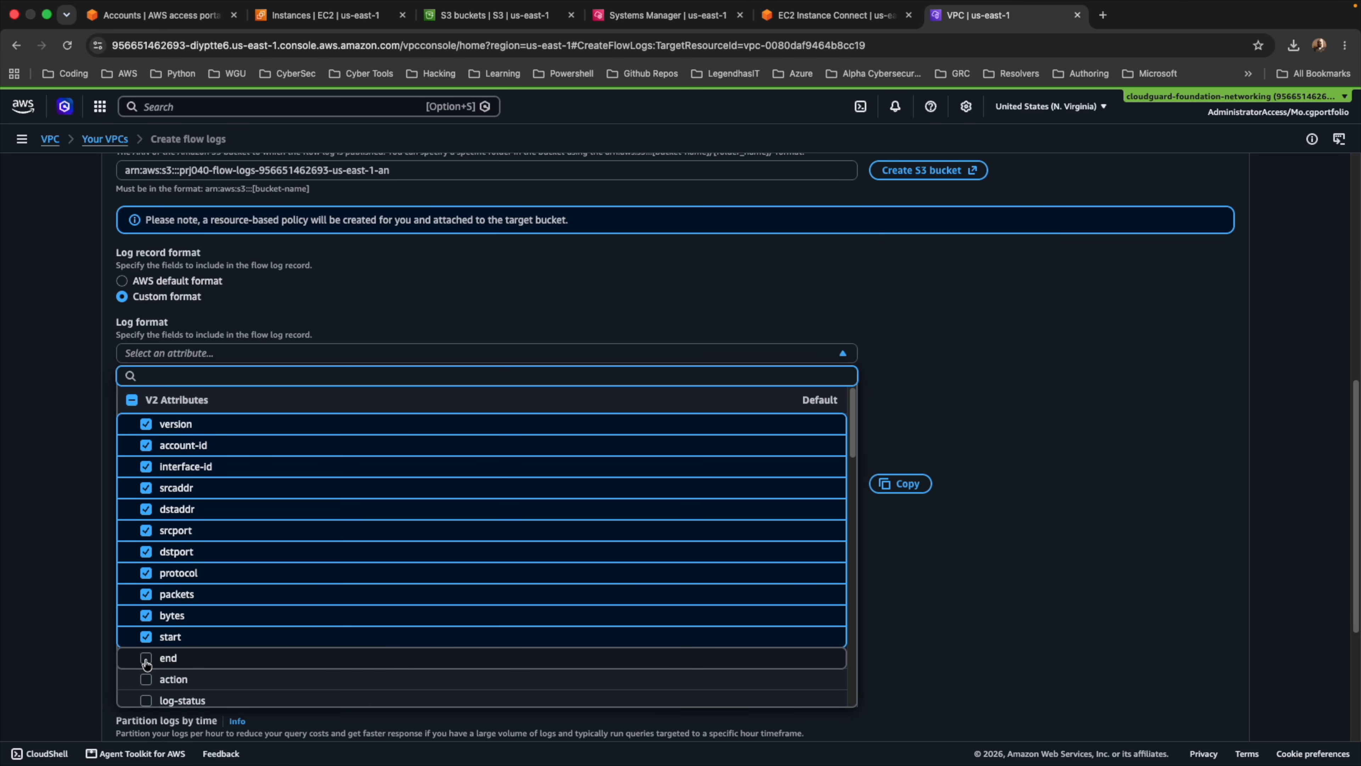
left_click(146, 659)
left_click(146, 680)
scroll(161, 616, "down", 5)
left_click(146, 455)
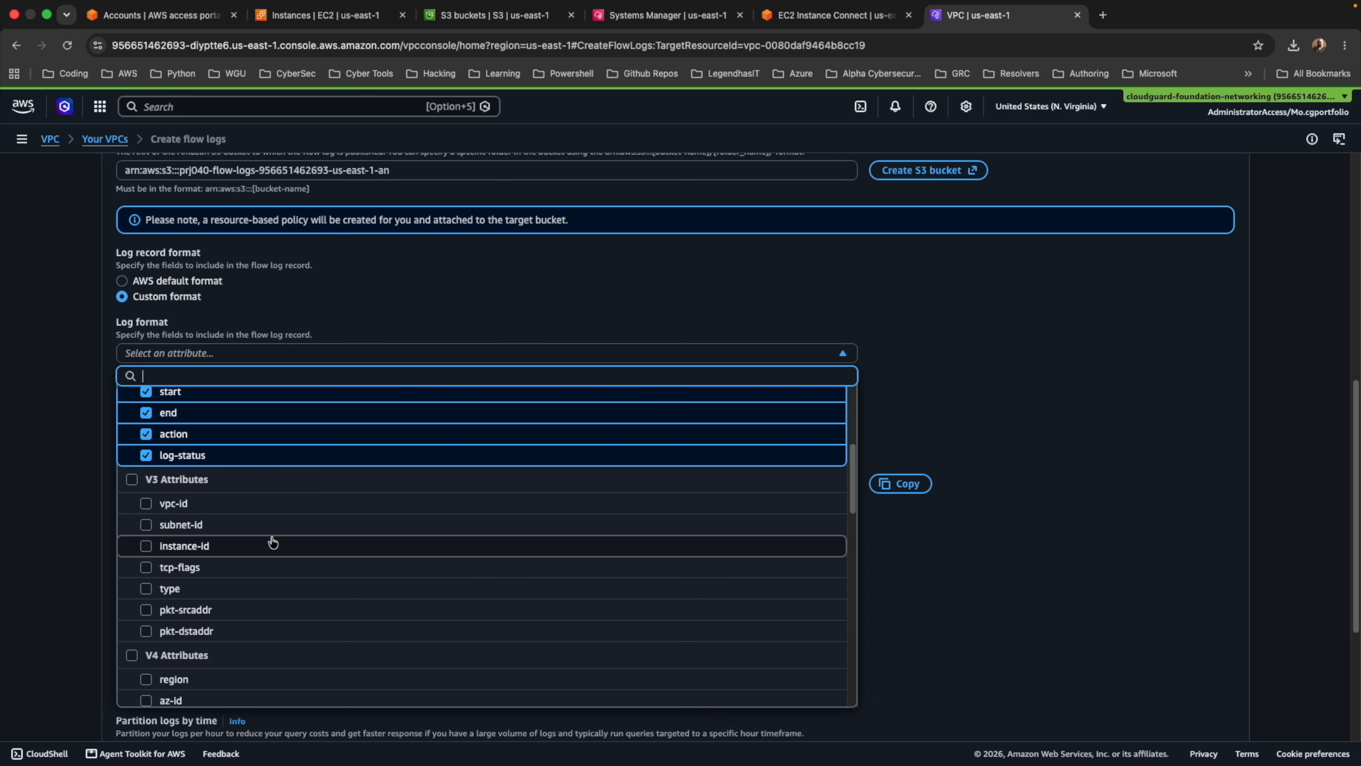
- Add every V3 attribute to the custom log format one by one, from vpc-id through pkt-dstaddr
left_click(146, 506)
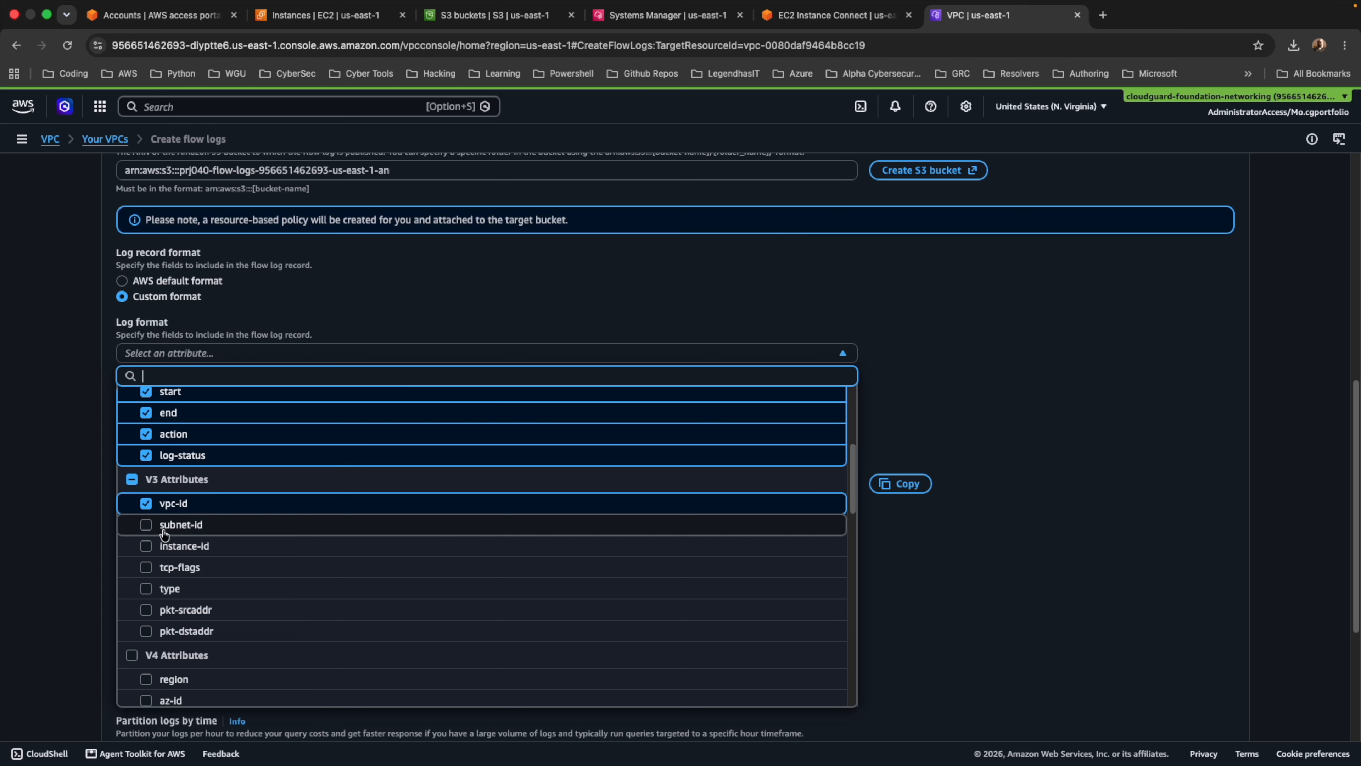
left_click(146, 525)
left_click(146, 546)
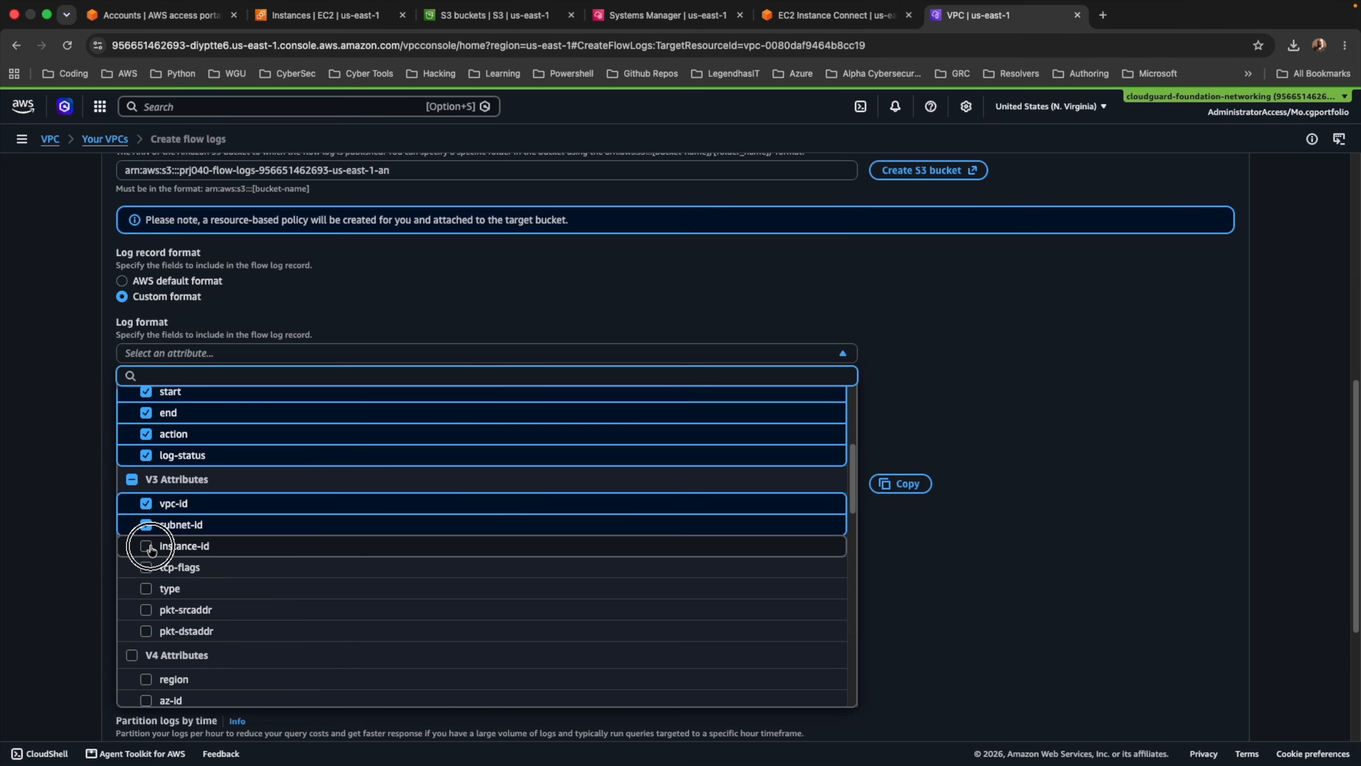
left_click(146, 567)
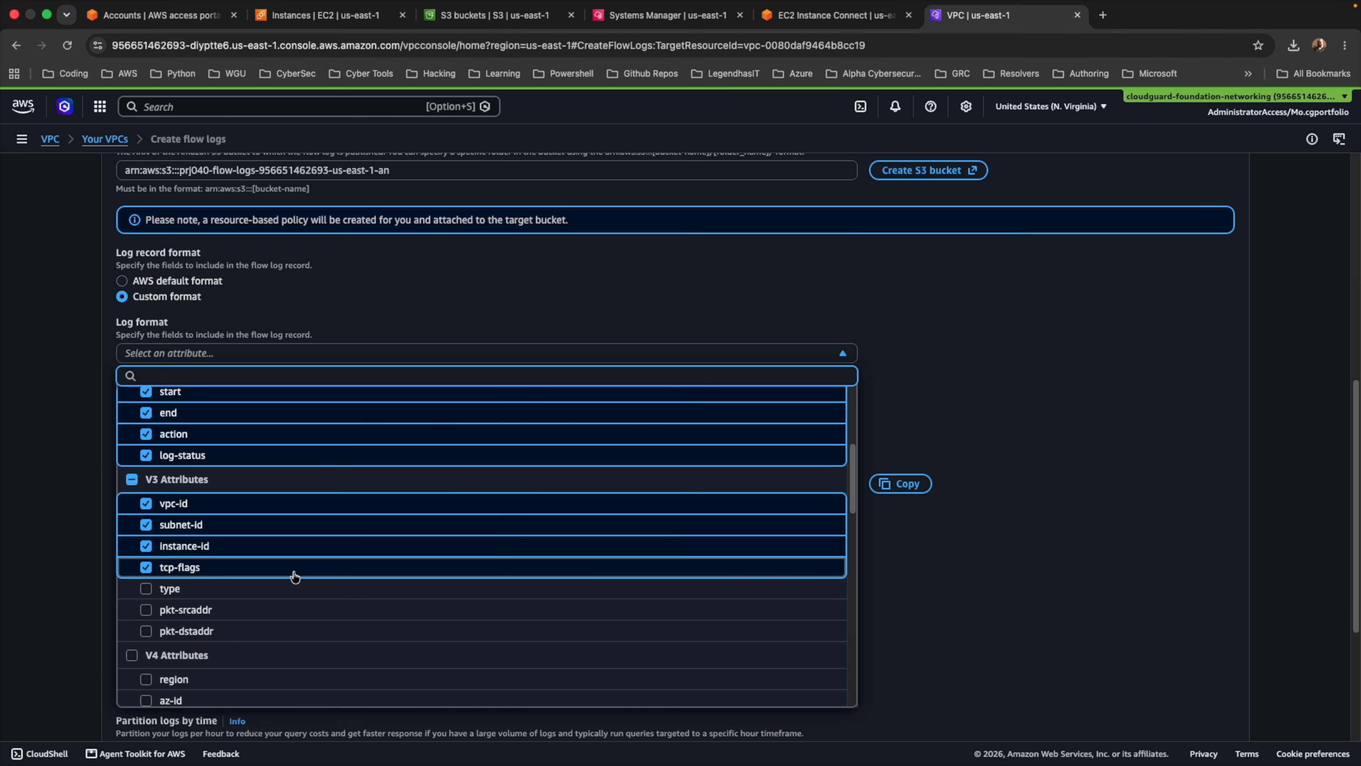
left_click(154, 588)
left_click(233, 606)
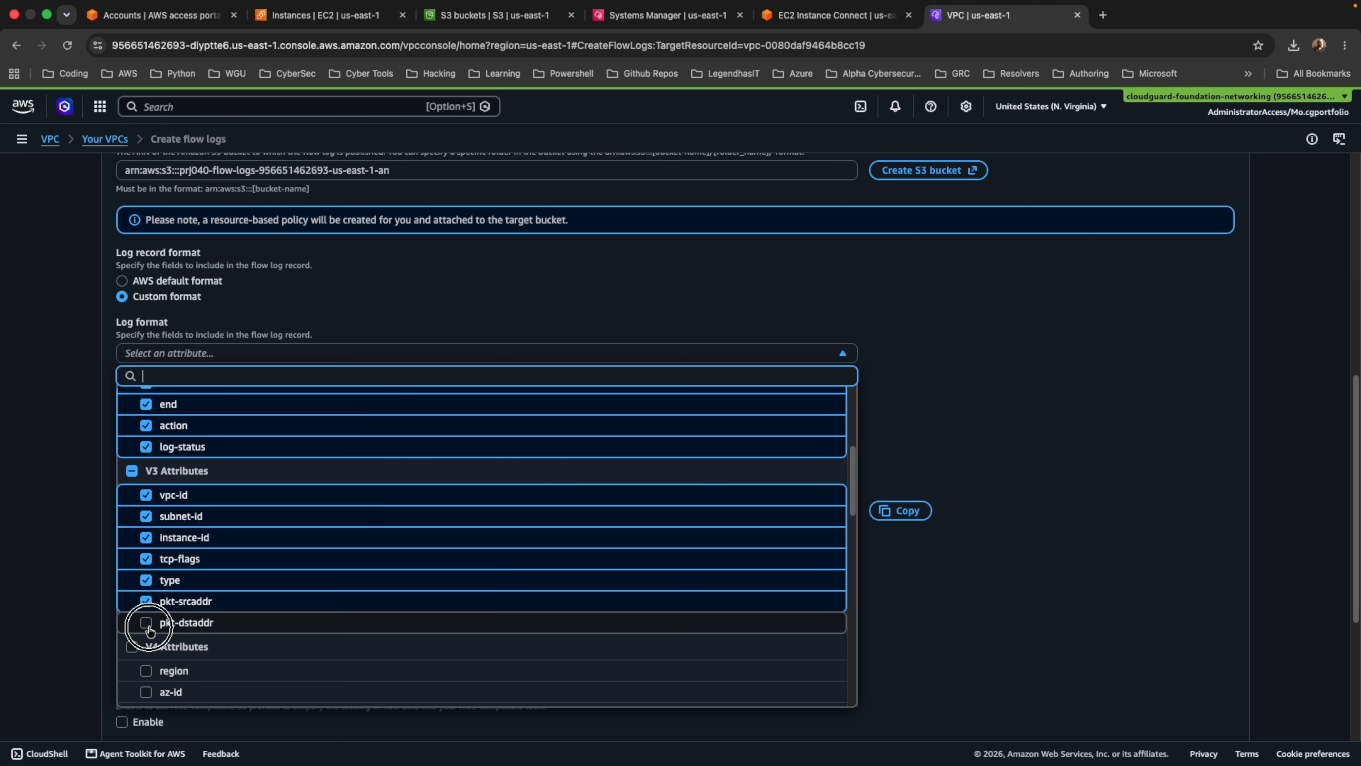
left_click(239, 626)
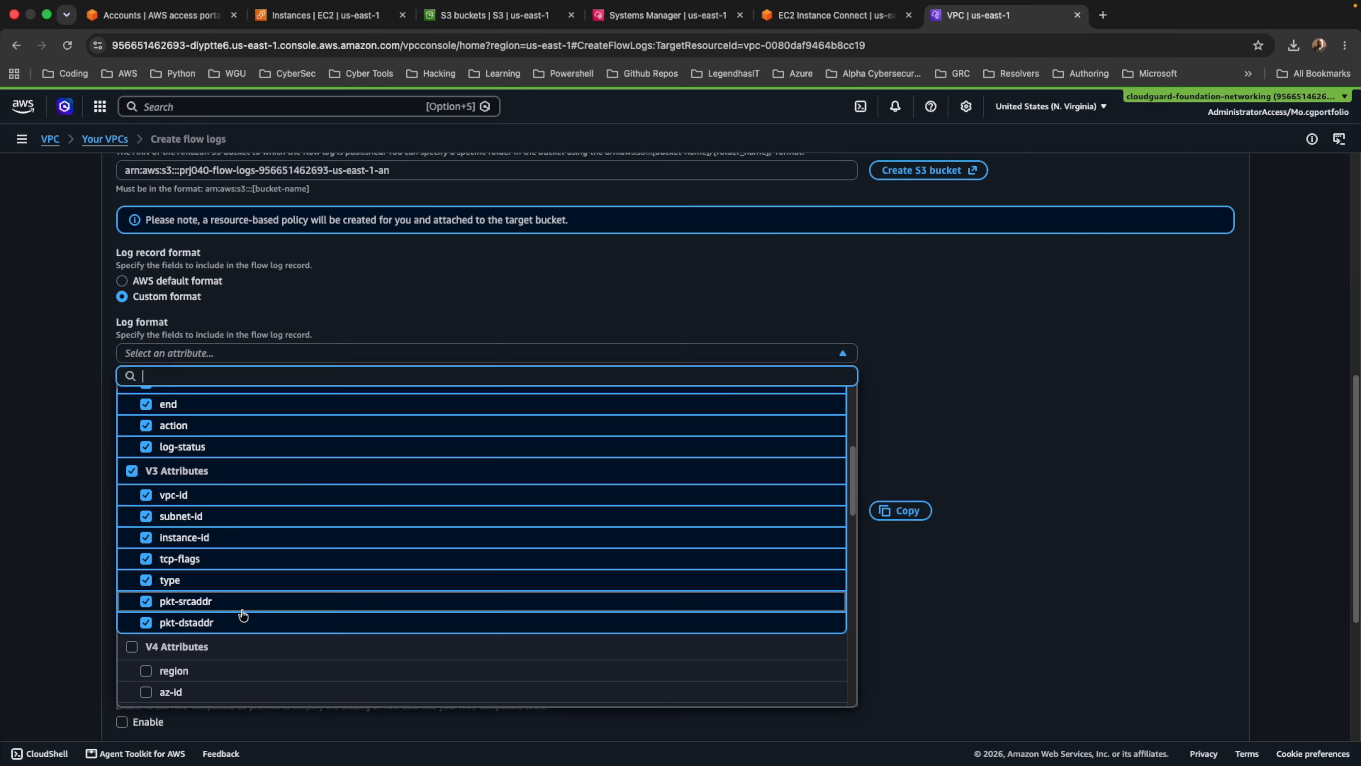
scroll(246, 617, "down", 15)
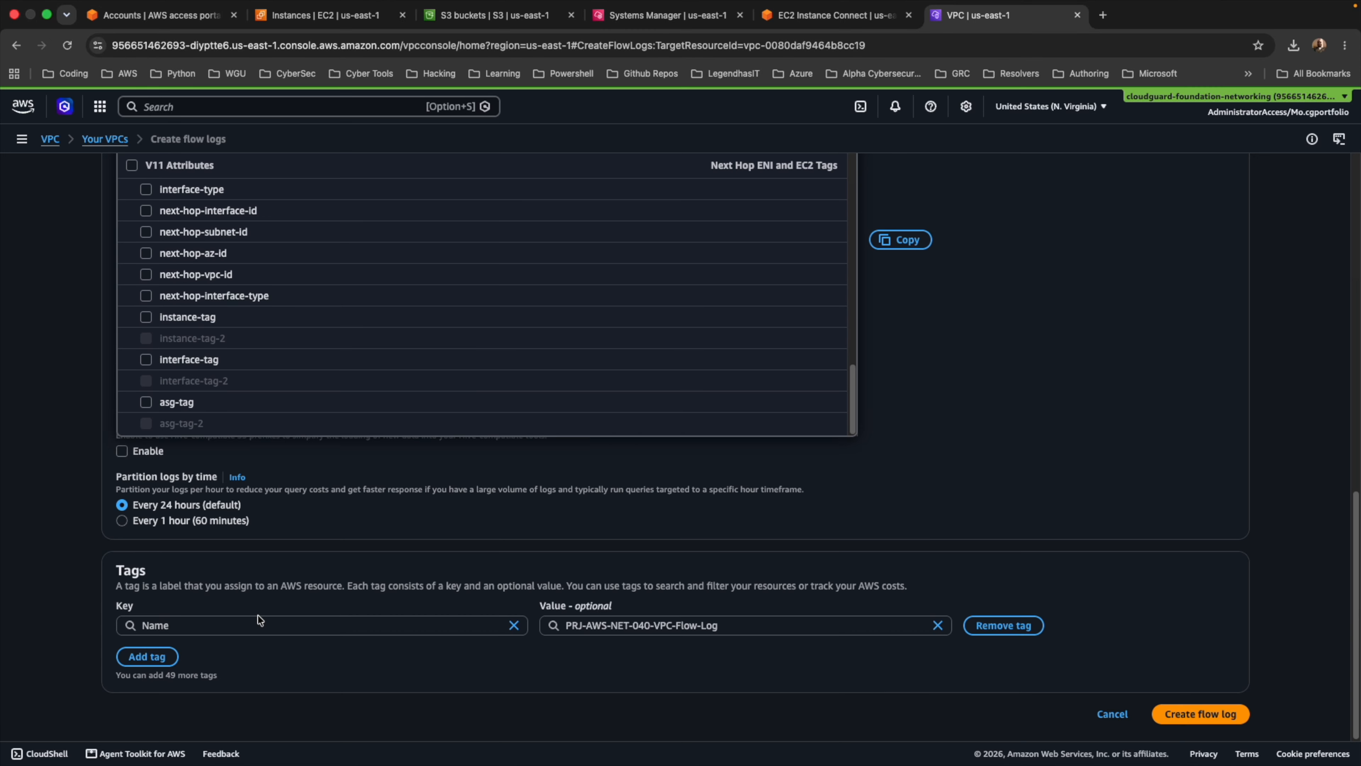
left_click(304, 519)
- Review the format preview and create the flow log, keeping the Text log file format and 24-hour partitioning
scroll(213, 414, "up", 3)
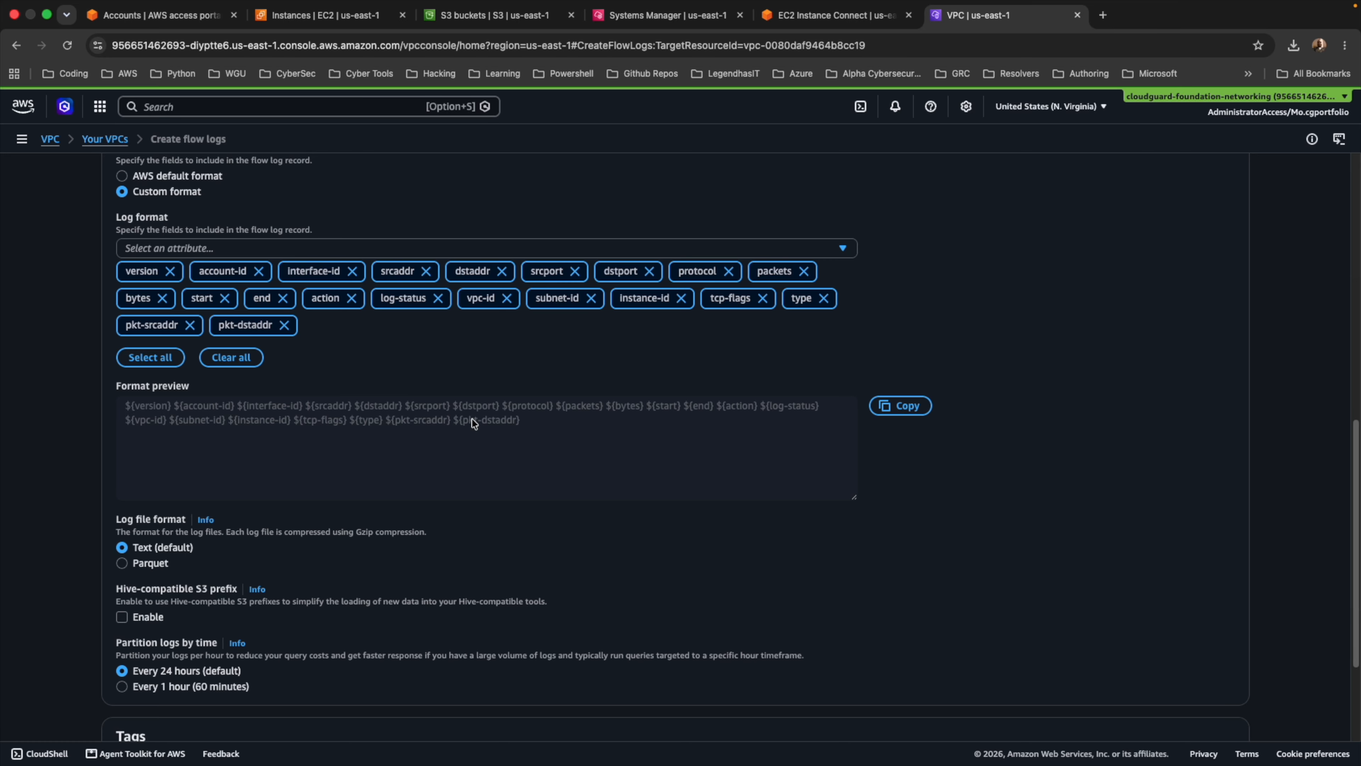
scroll(152, 390, "down", 3)
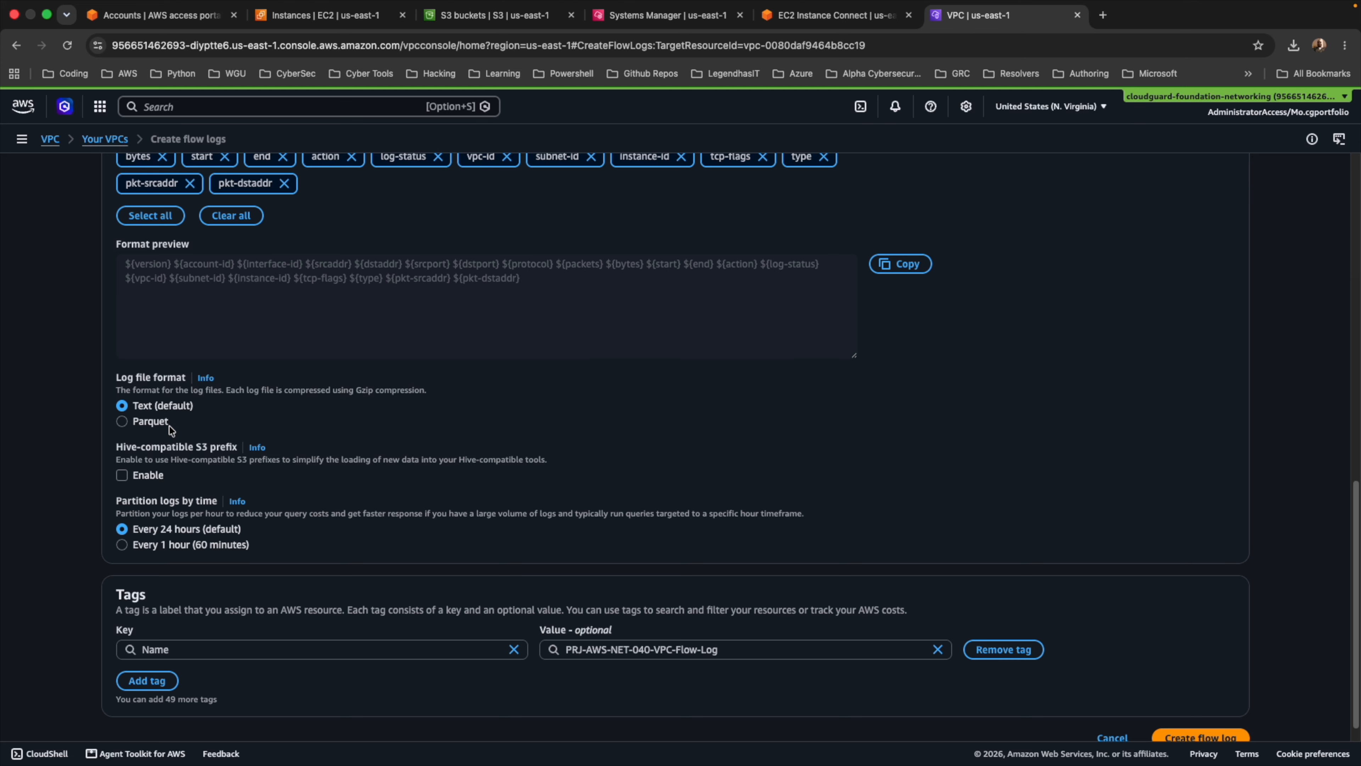
scroll(171, 428, "down", 1)
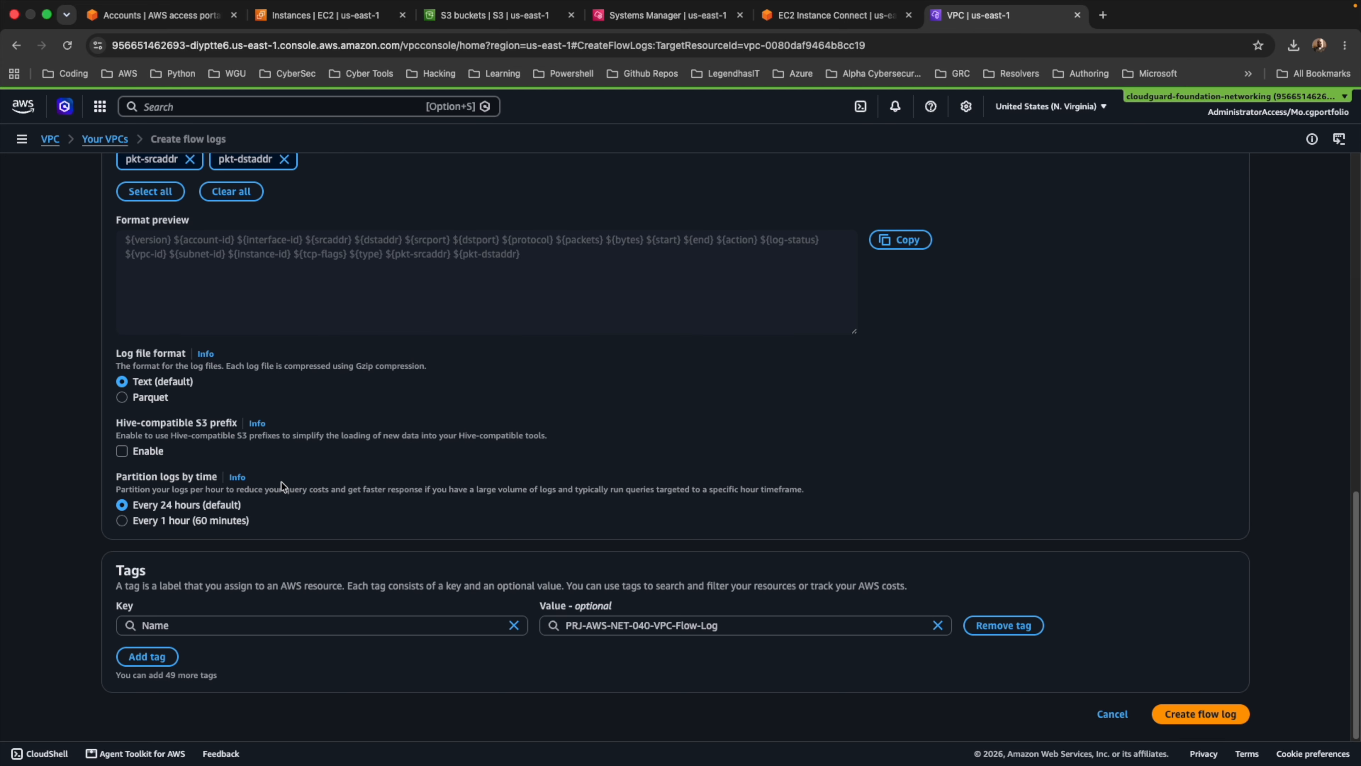
left_click(1196, 717)
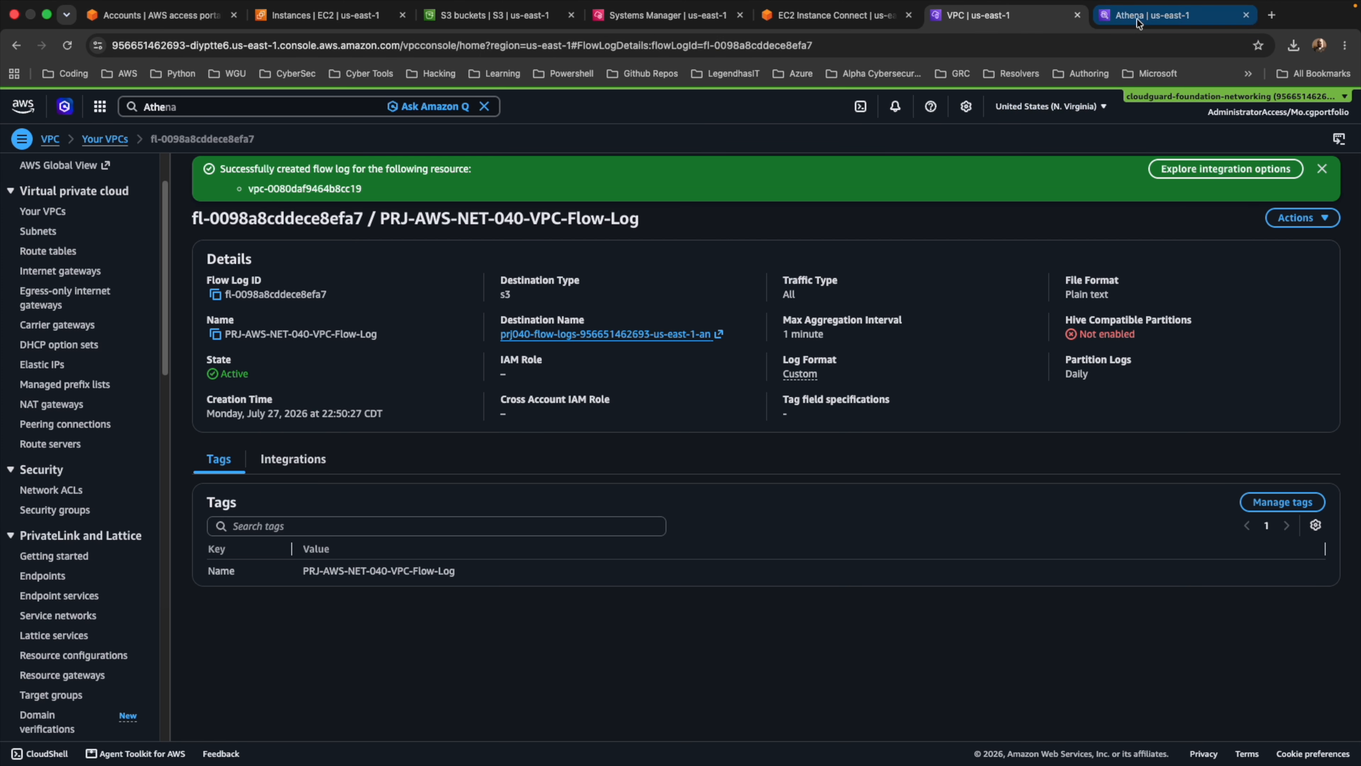
- Switch to Amazon Athena and open its query editor
left_click(1135, 19)
scroll(442, 367, "down", 1)
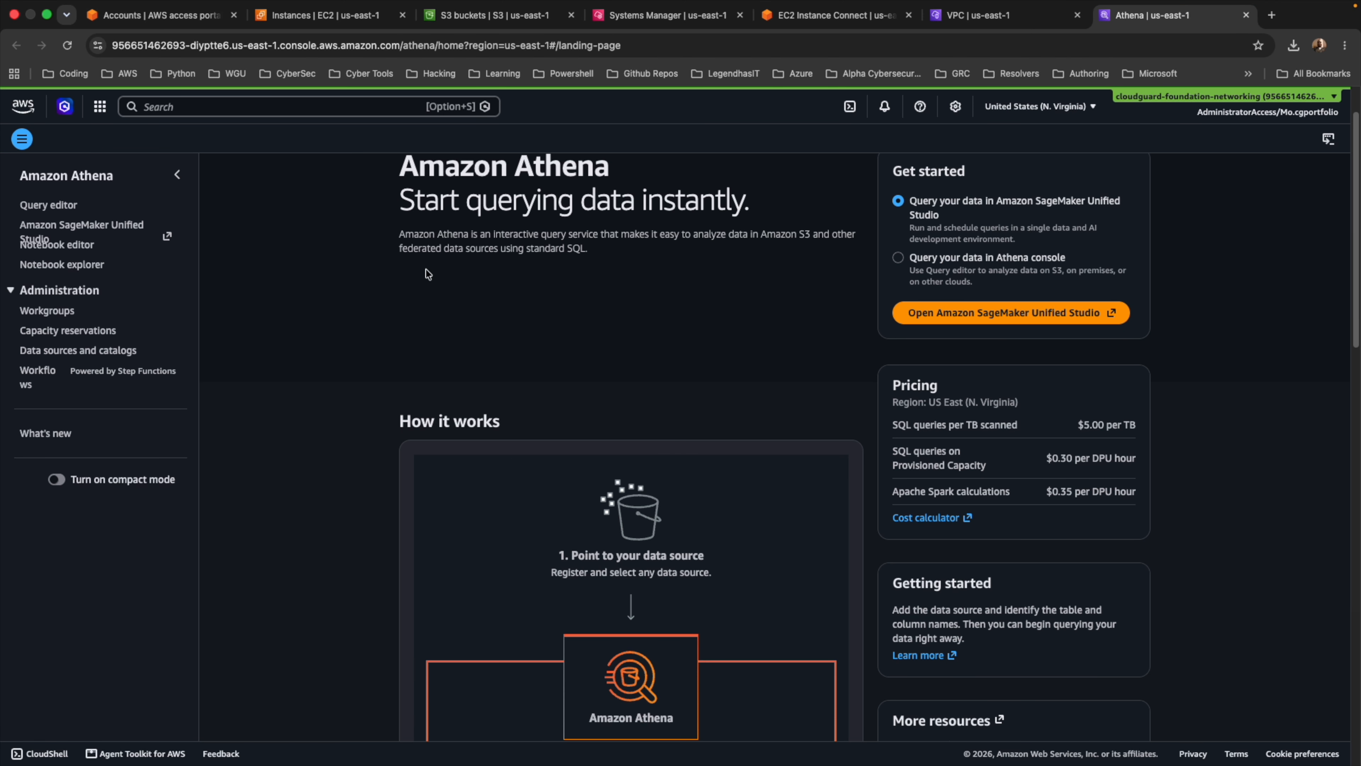
scroll(372, 306, "up", 1)
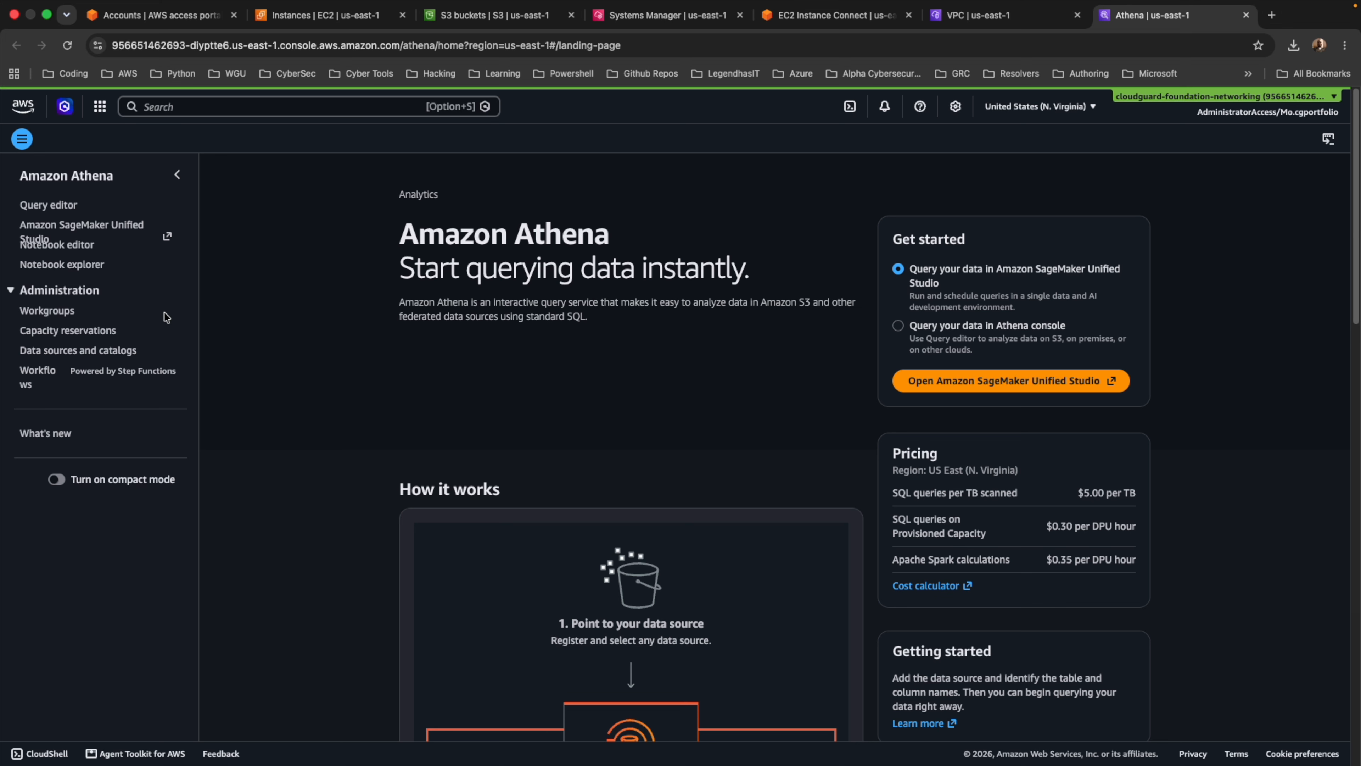
left_click(55, 206)
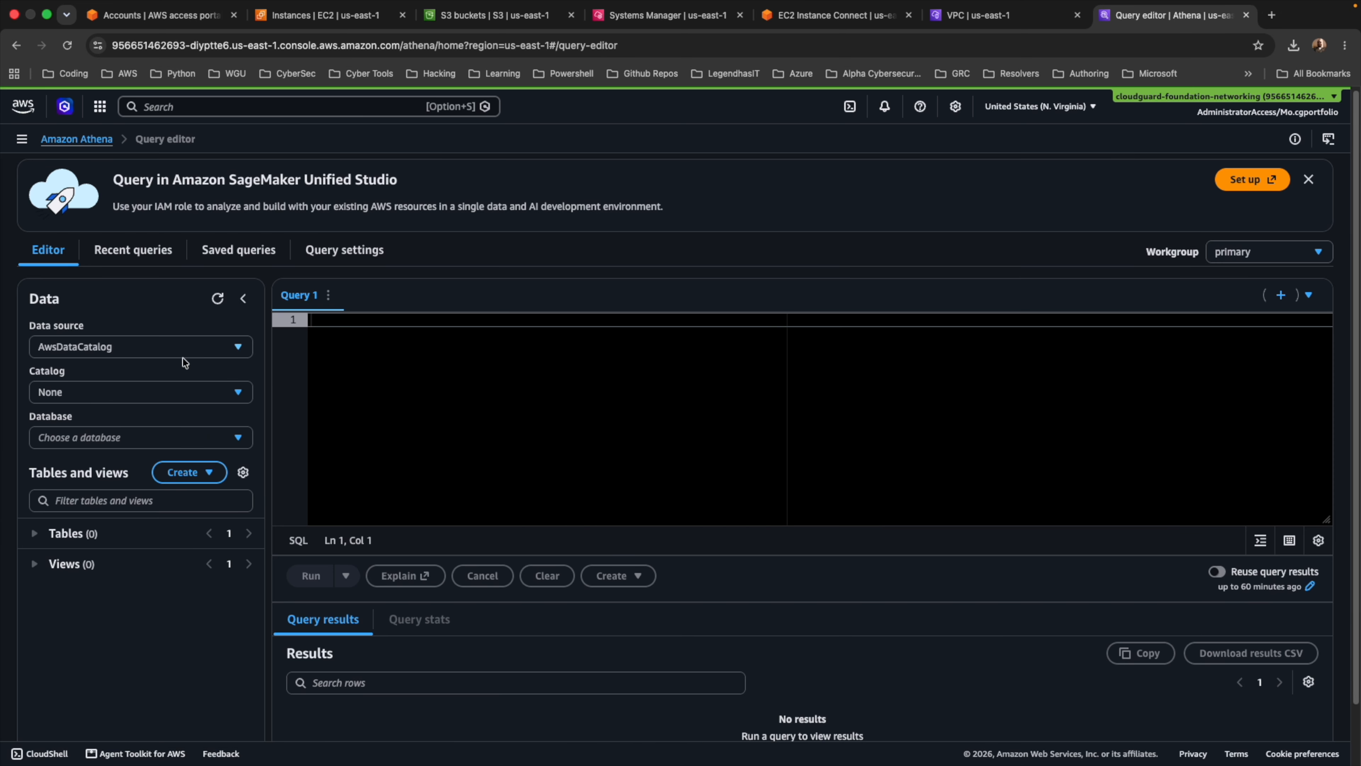
- Set the Athena query result location to the /athena-results/ folder in the prj040-flow-logs bucket and save the setting
left_click(338, 250)
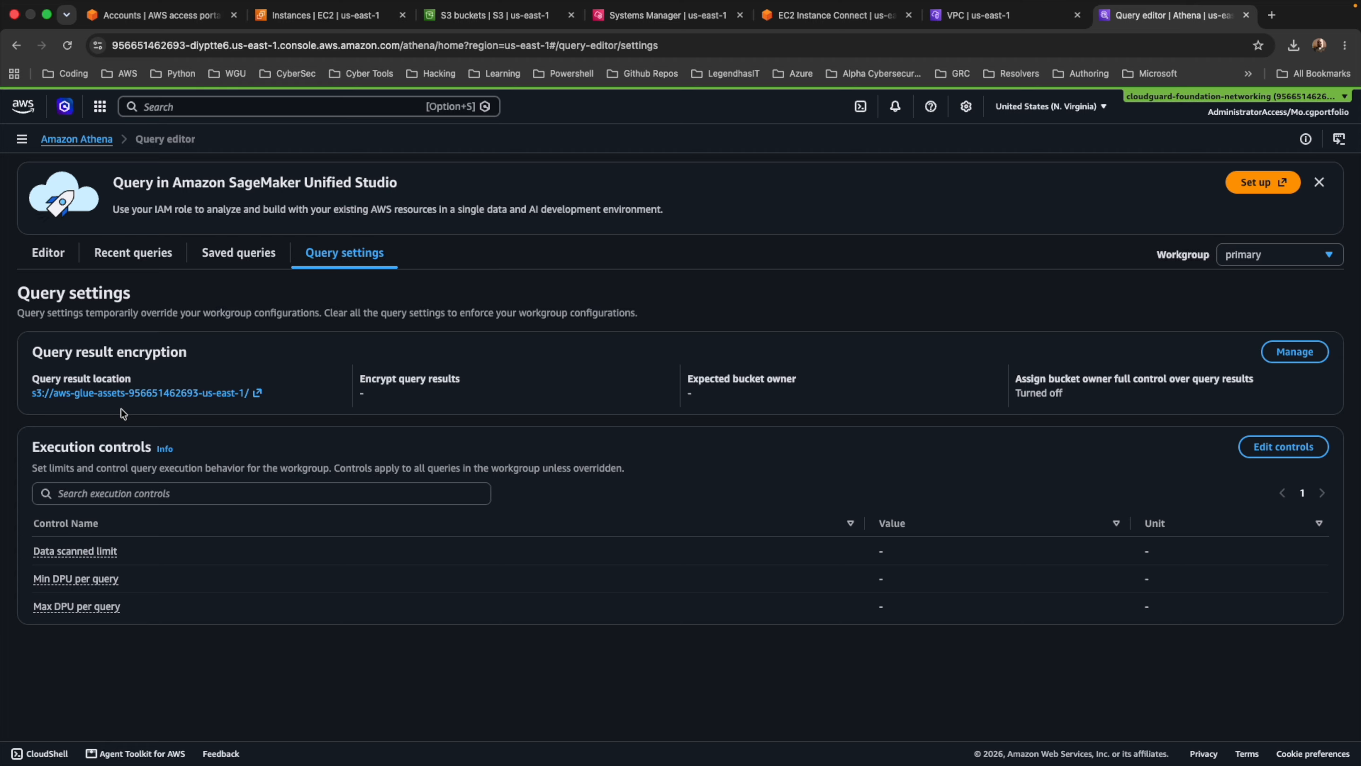
left_click(670, 355)
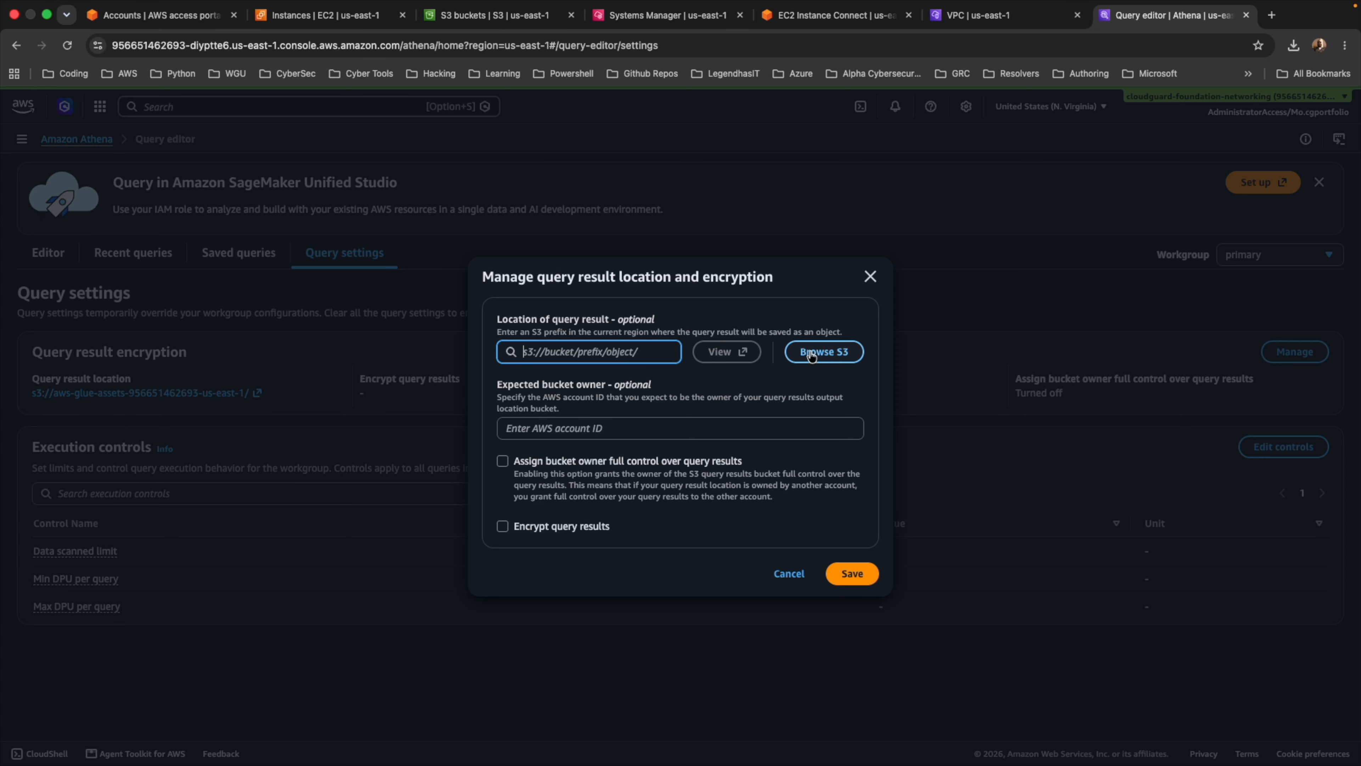
left_click(827, 352)
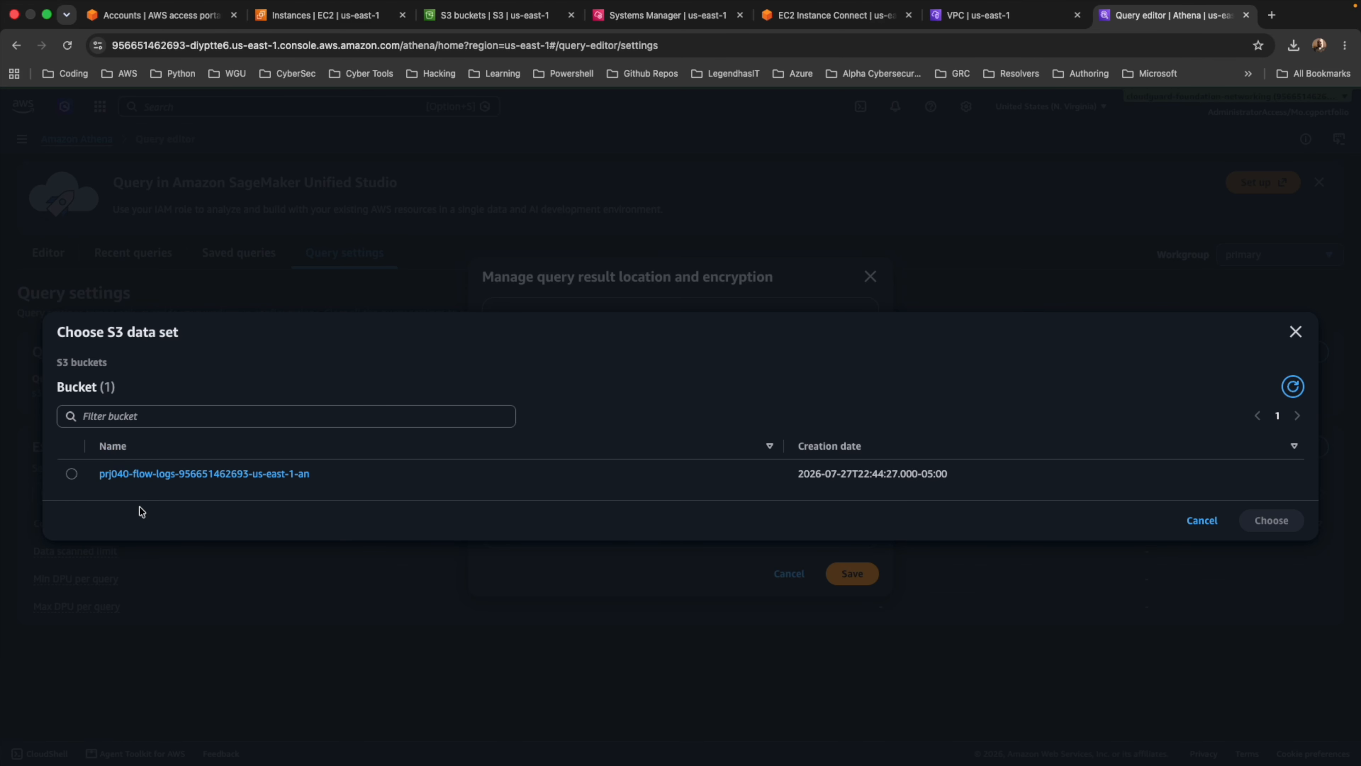
left_click(73, 477)
left_click(1270, 520)
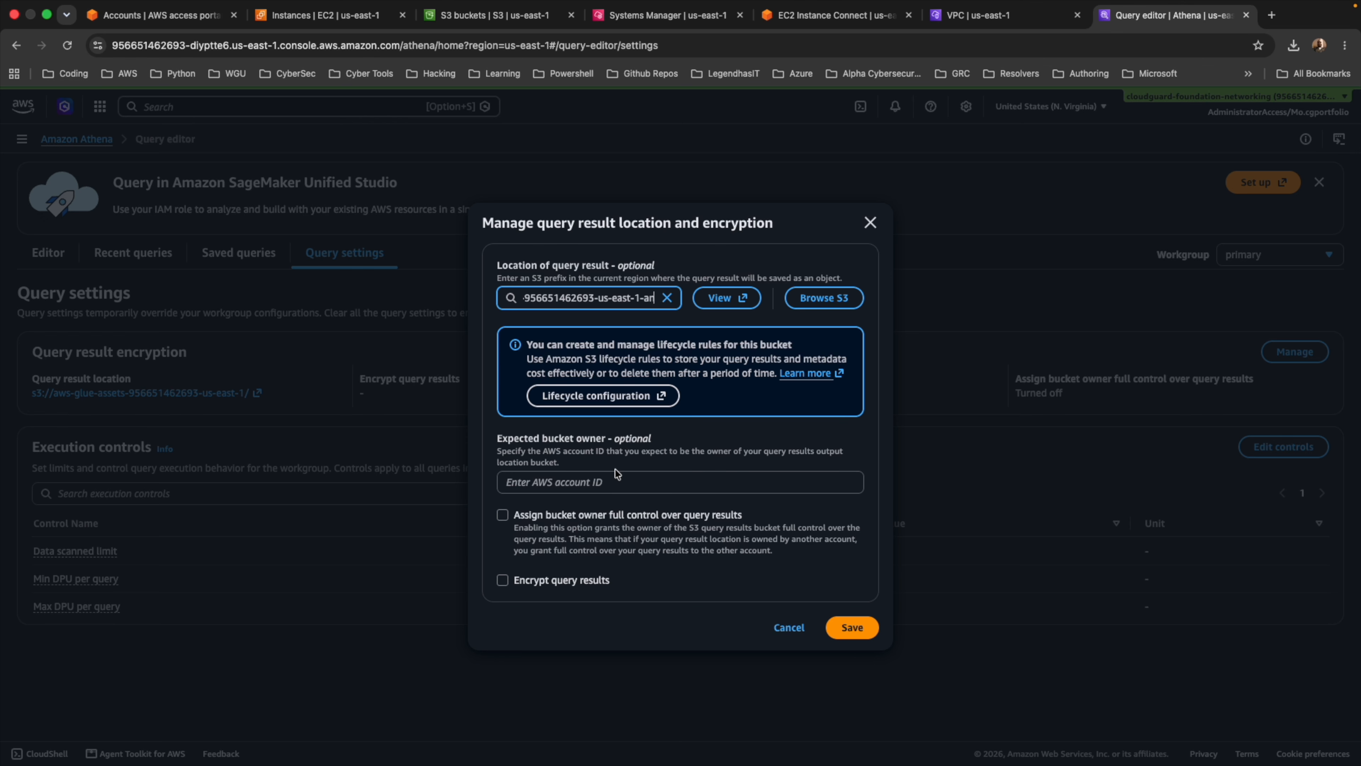
type("/athena-results/")
left_click(849, 627)
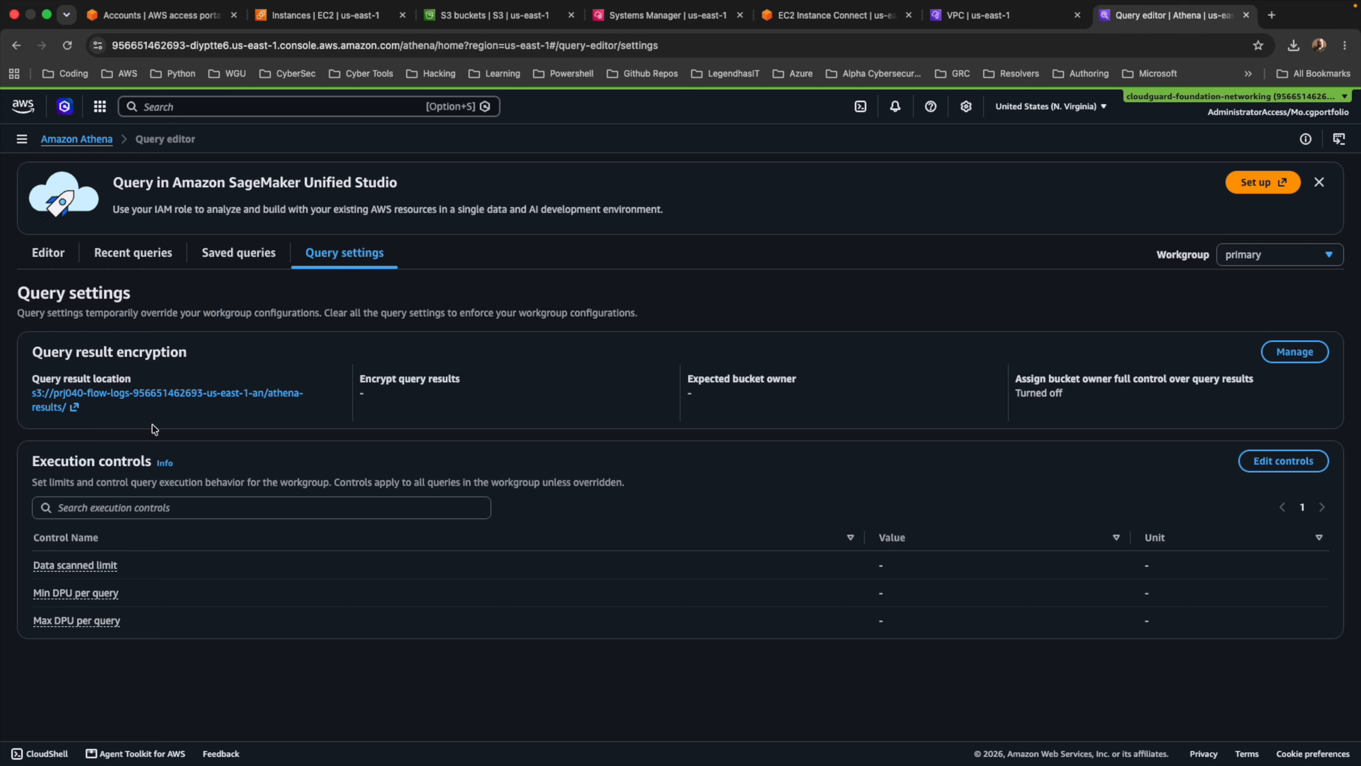
- Run CREATE DATABASE prj040_network_db in the query editor and select prj040_network_db as the active database
left_click(56, 255)
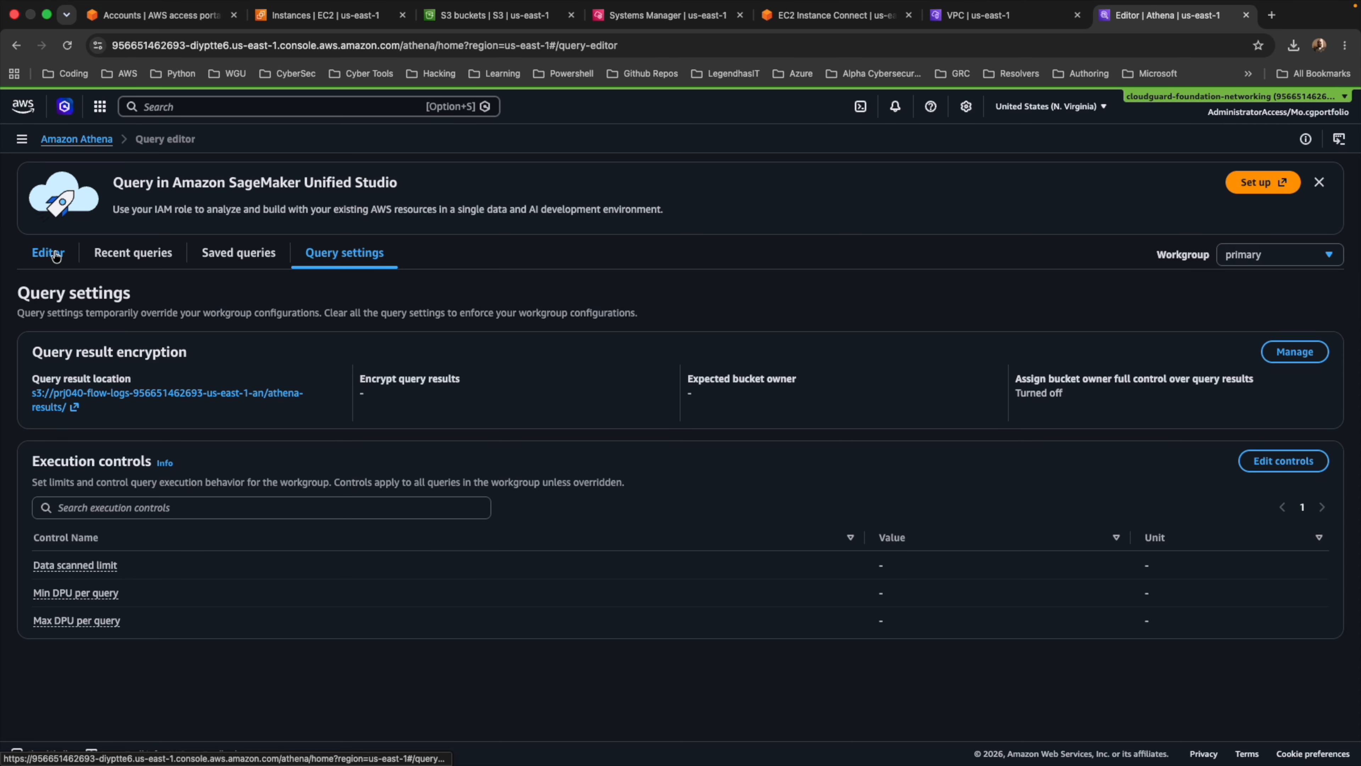
scroll(250, 373, "down", 2)
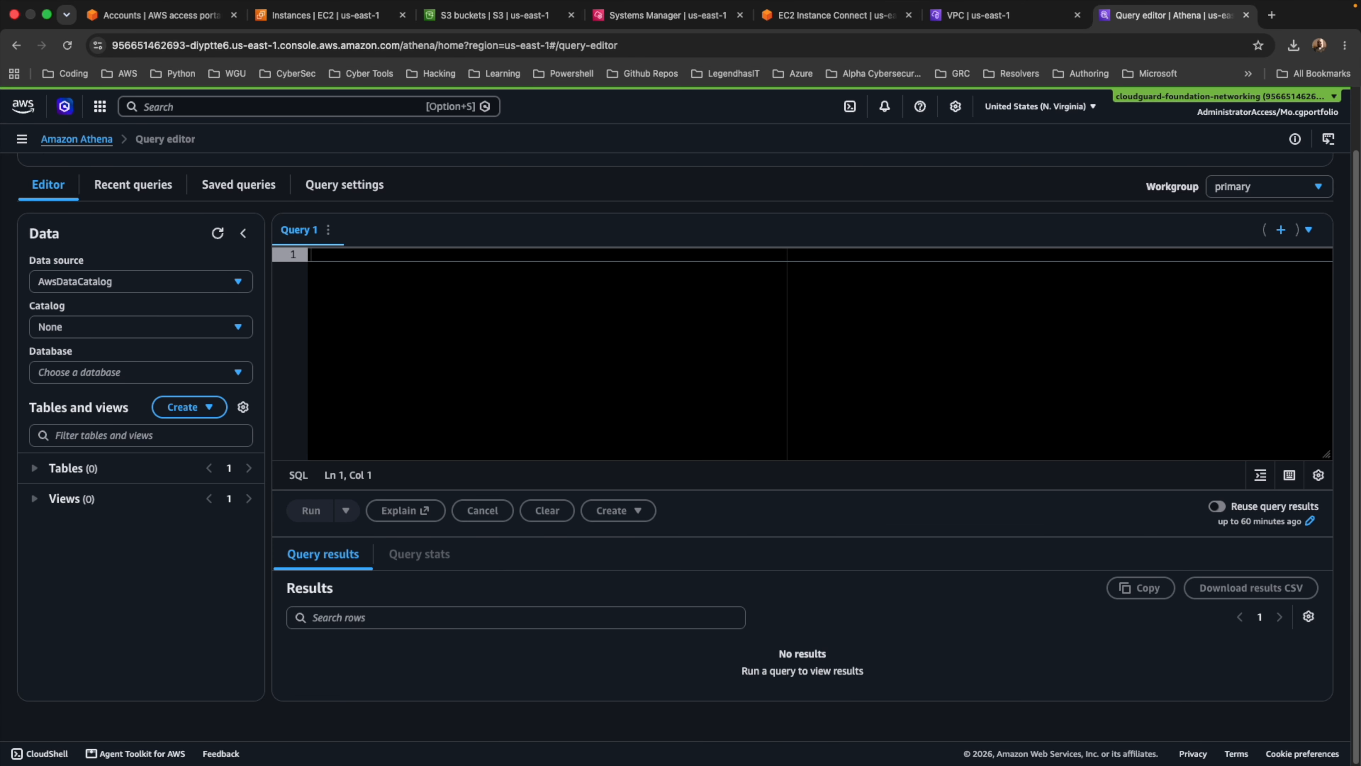
left_click(351, 259)
type("CREATE DATABASE prj040_network_db")
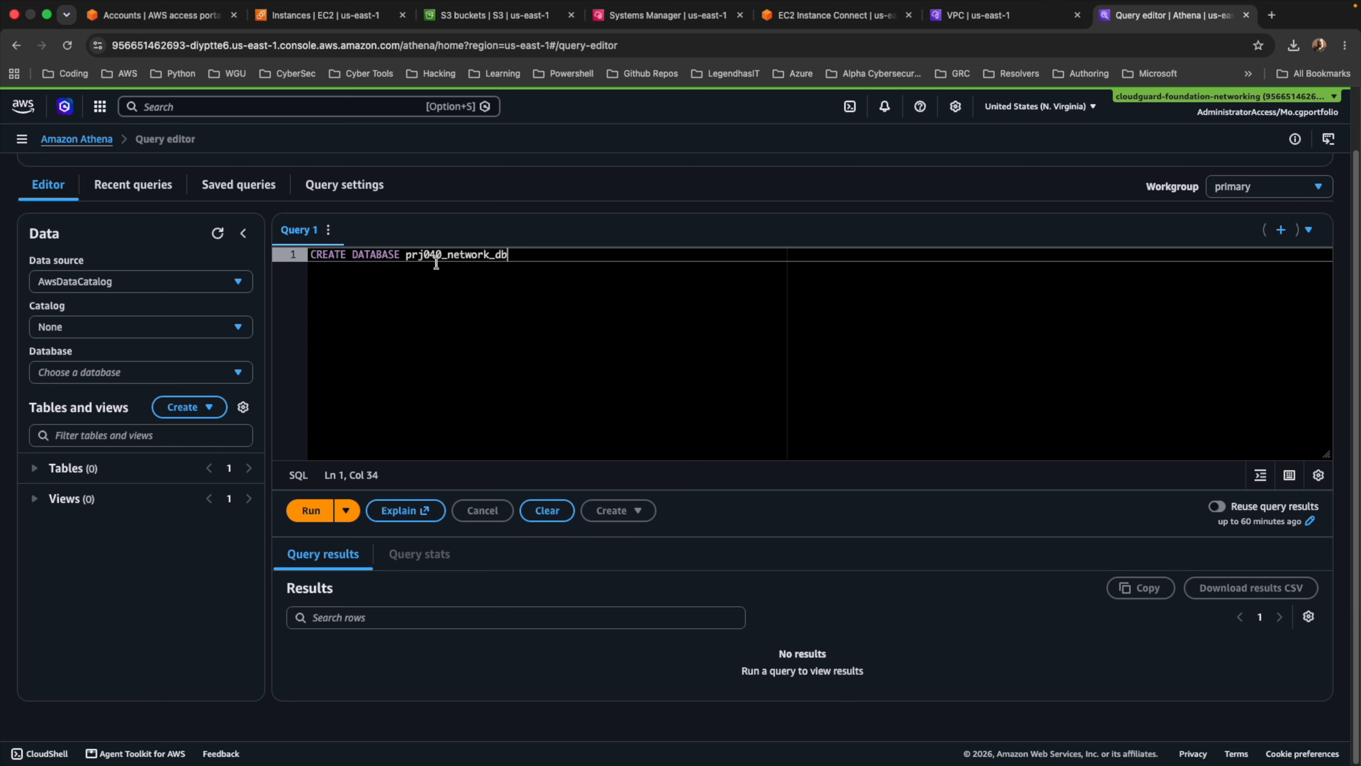
left_click(309, 511)
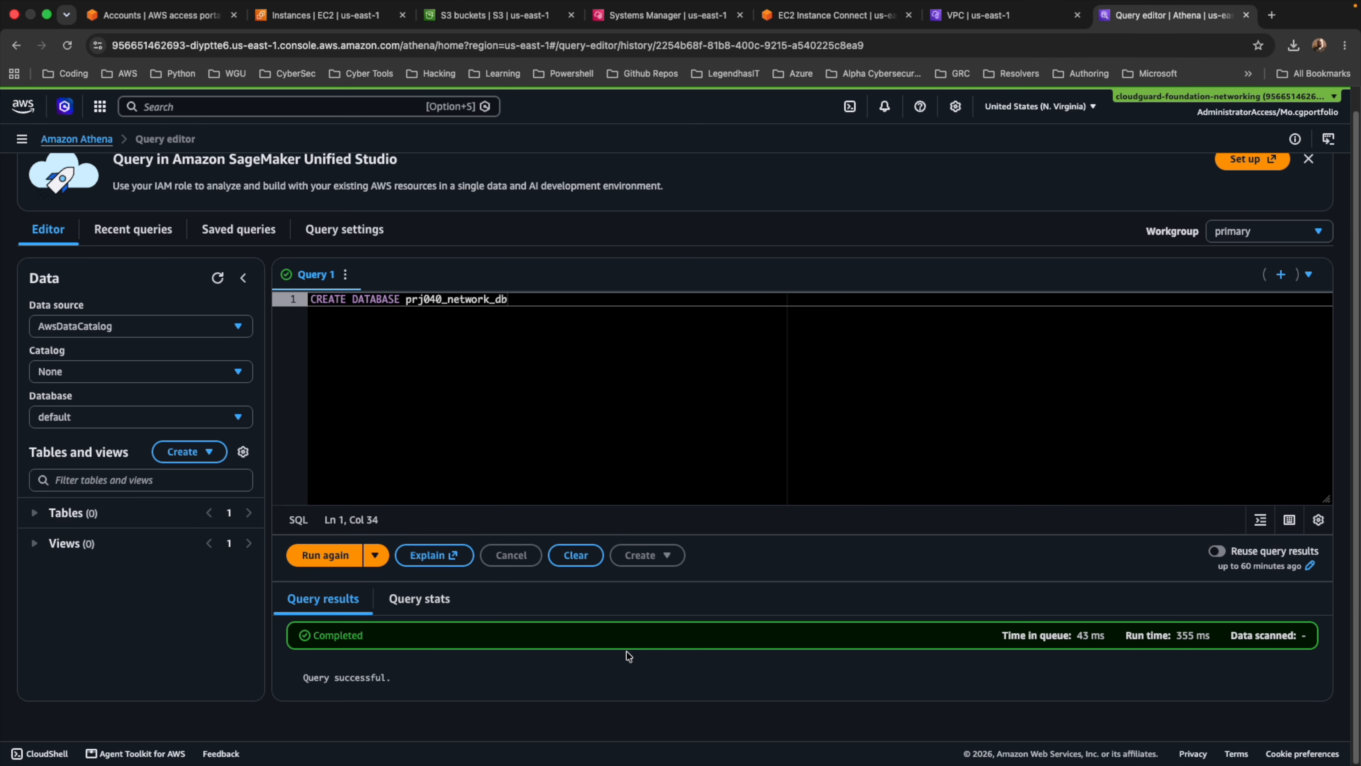
left_click(150, 424)
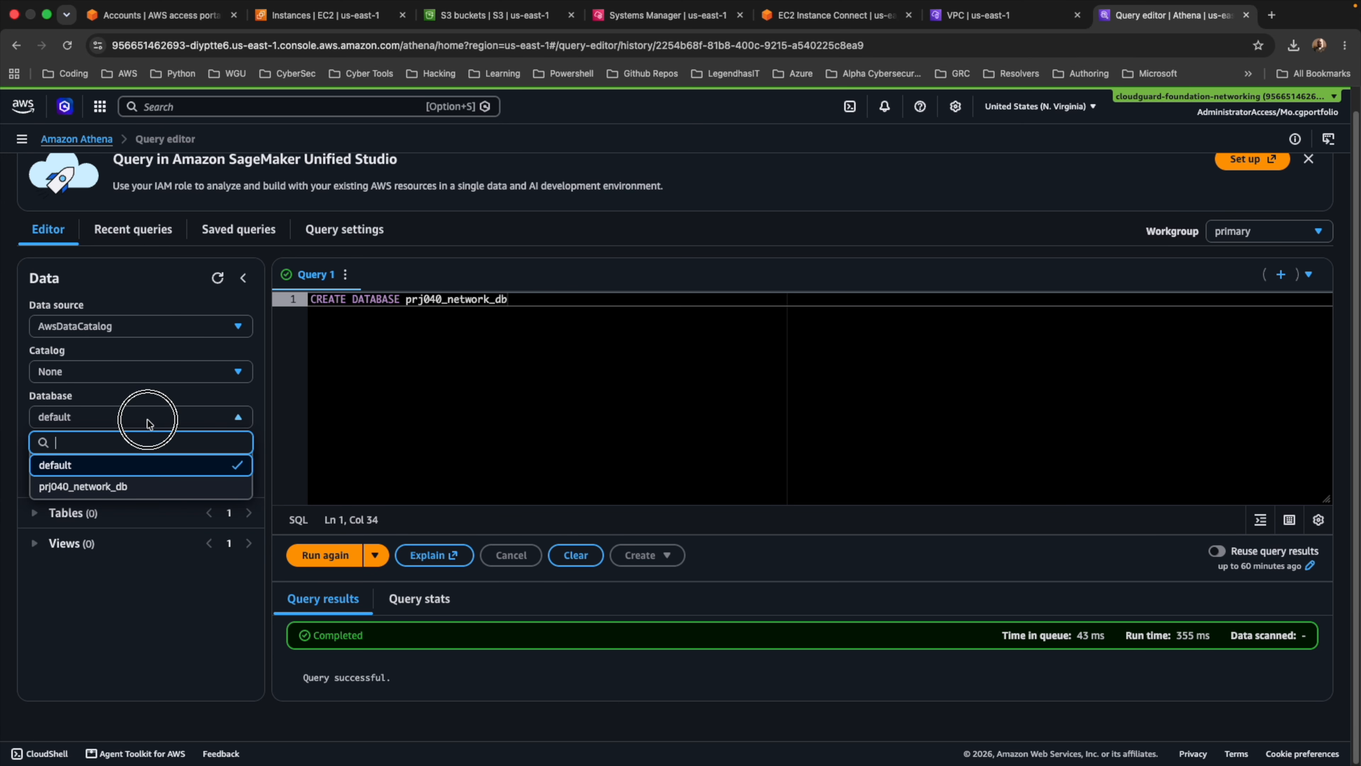
left_click(101, 488)
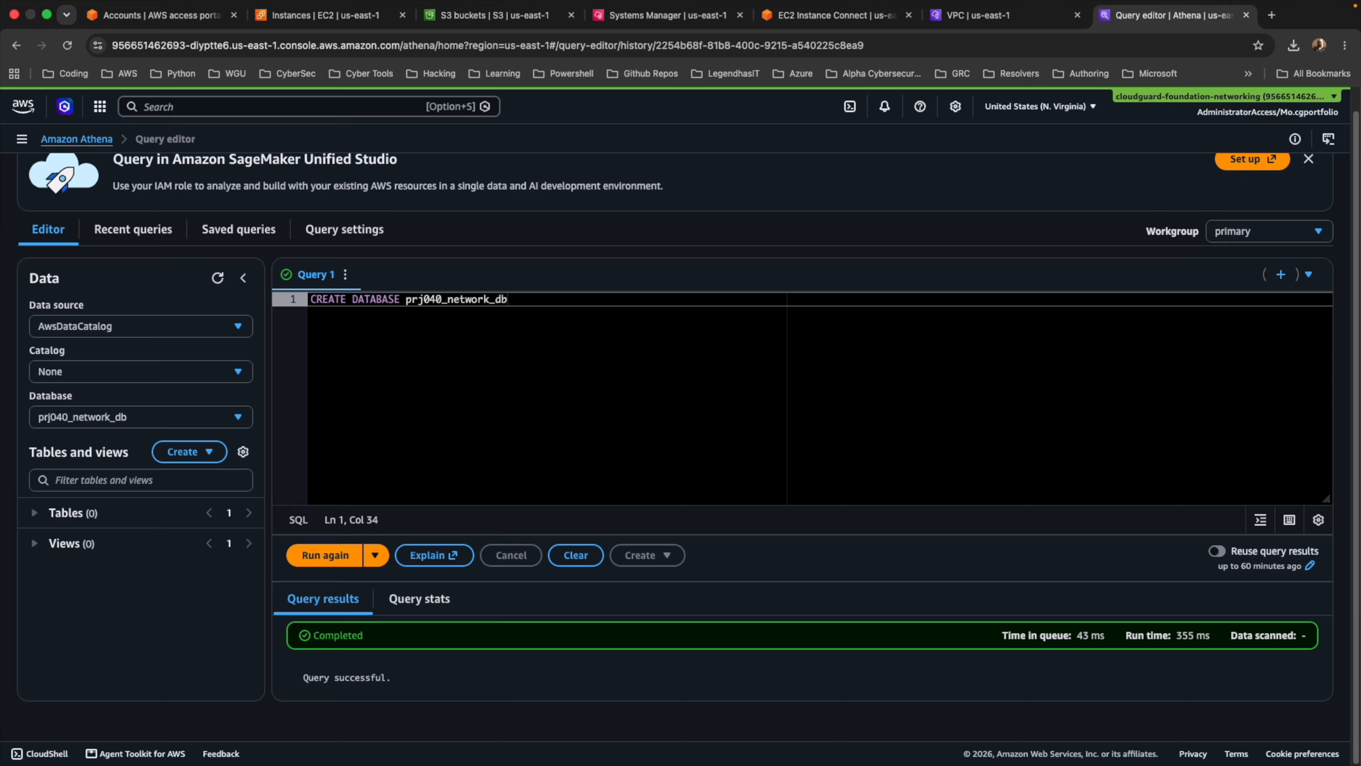
- Replace the query with the prepared CREATE EXTERNAL TABLE IF NOT EXISTS statement for prj040_network_db.vpc_flow_logs and review it through its LOCATION line
left_click_drag(508, 298, 297, 296)
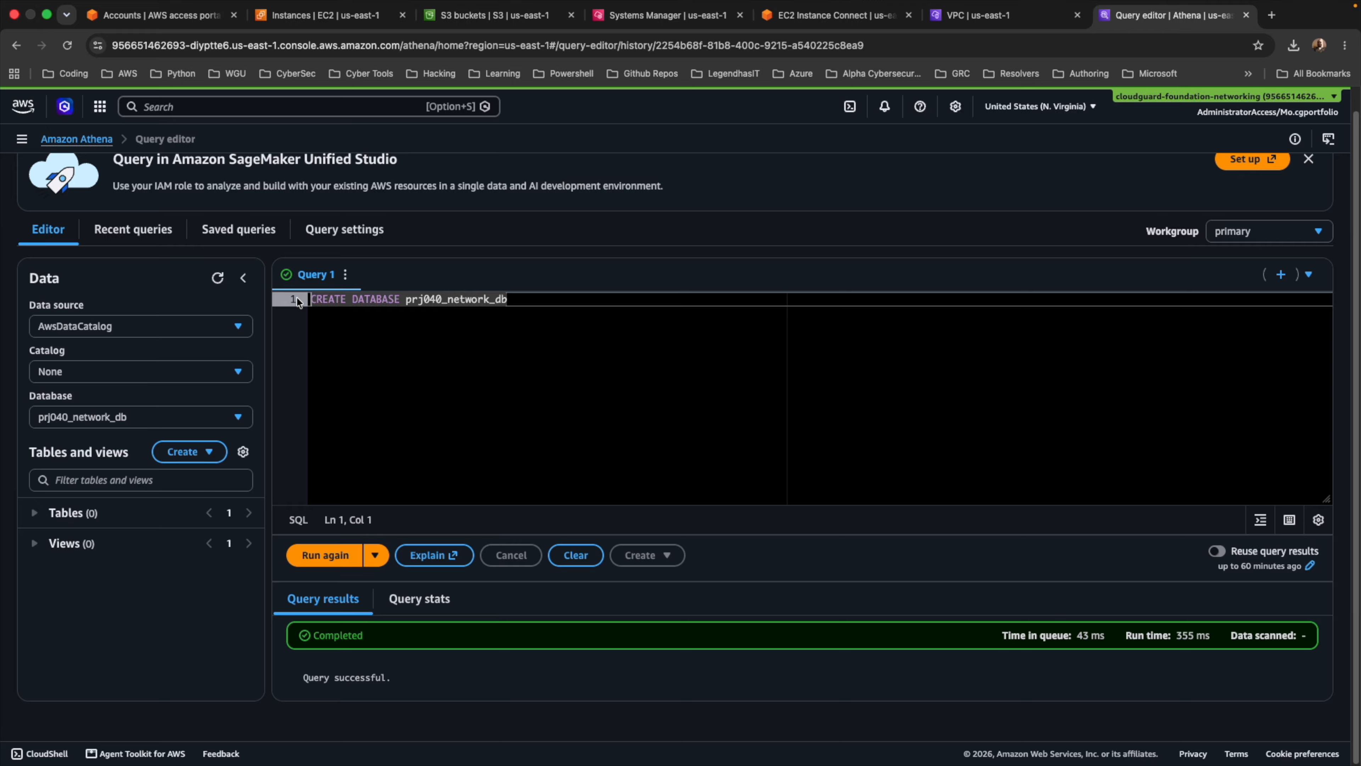
key("super+v")
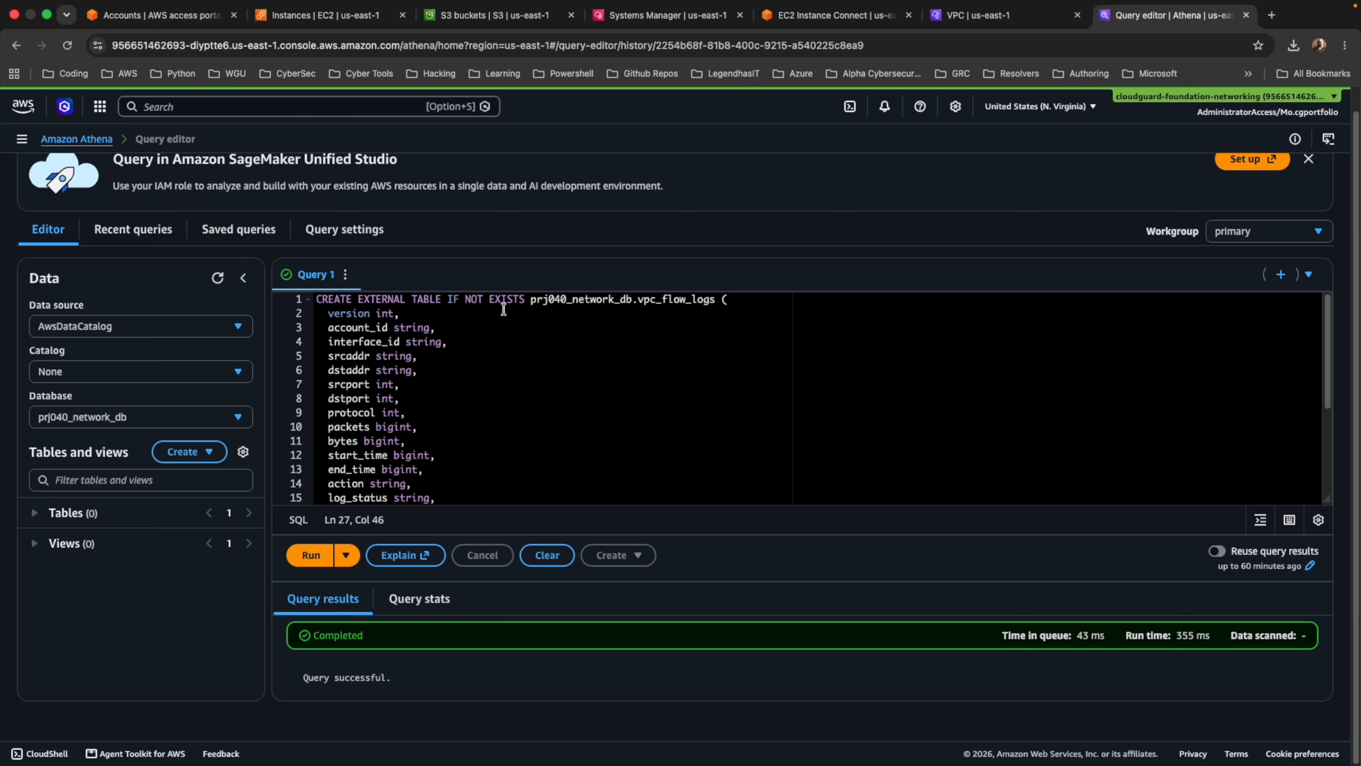
scroll(409, 330, "down", 1)
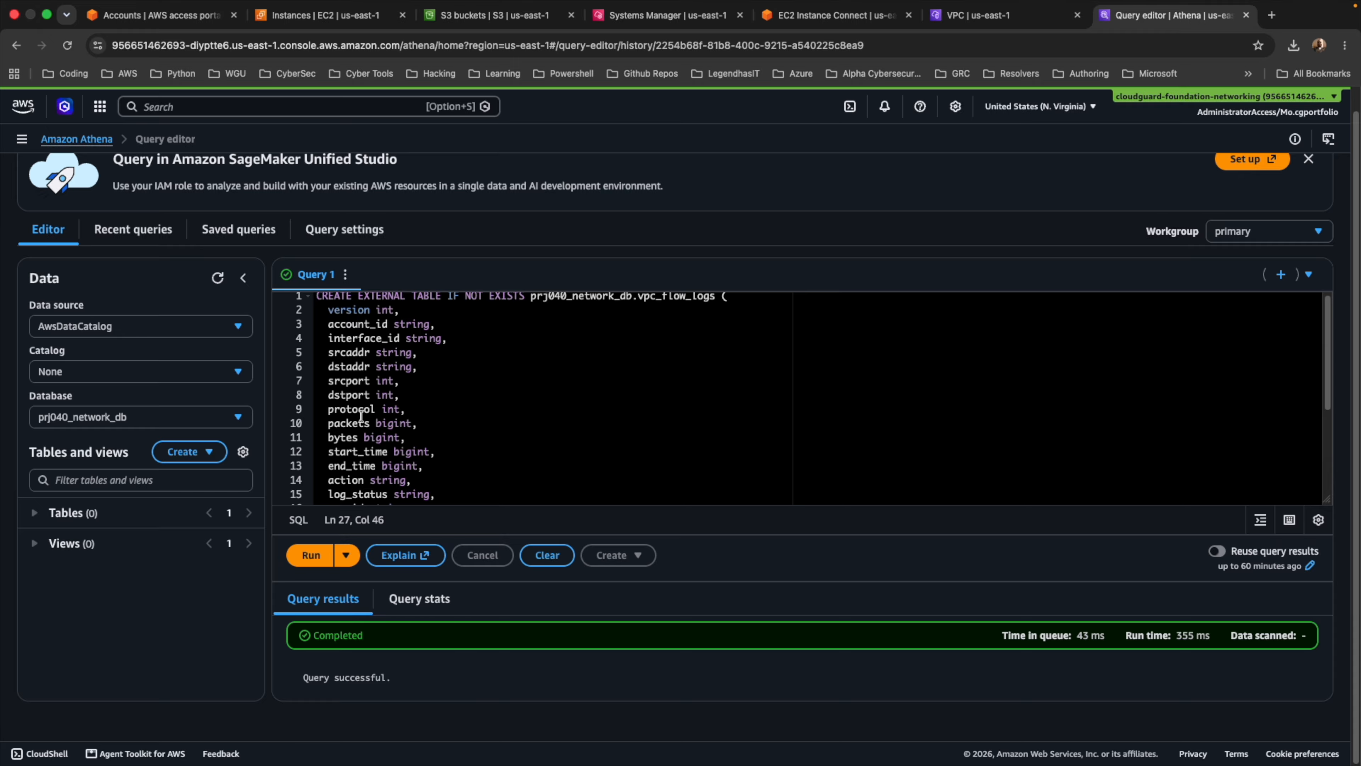
scroll(360, 416, "down", 5)
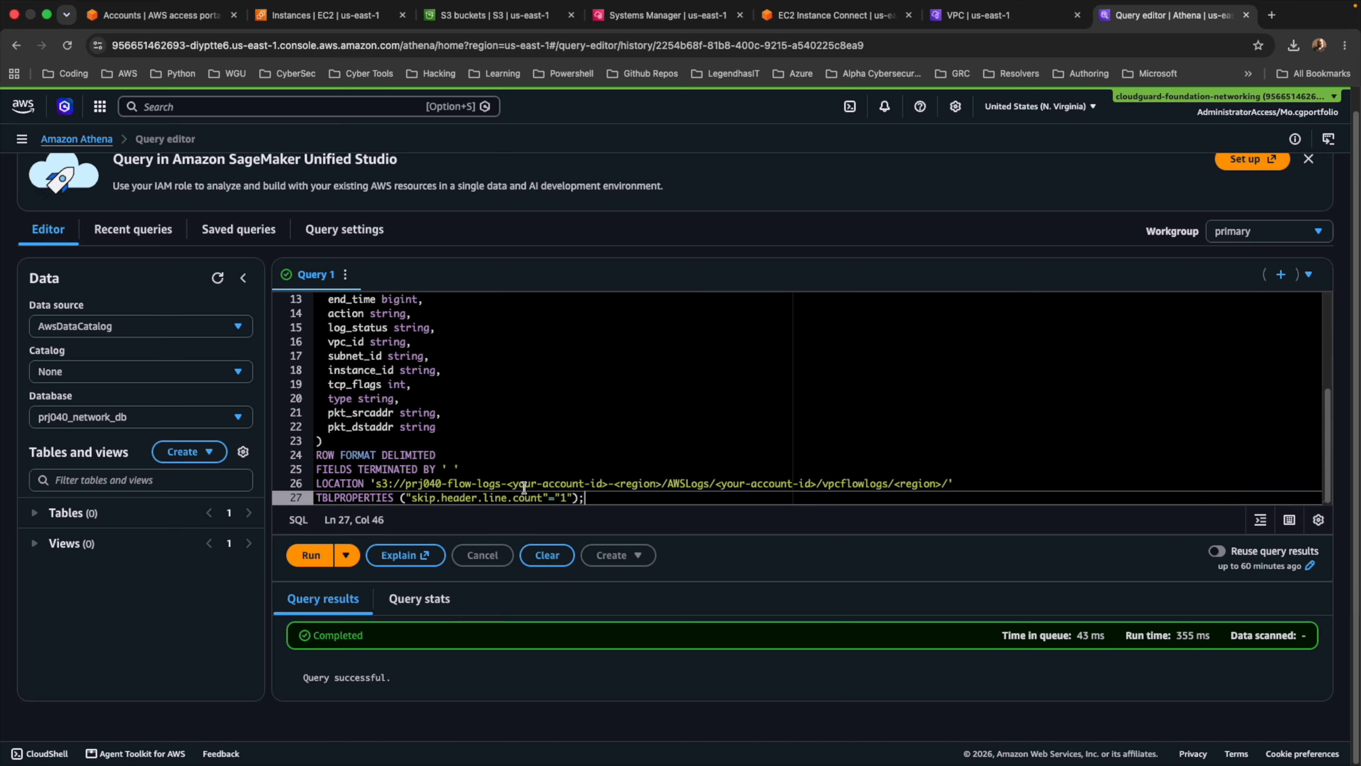
- Replace the account and region placeholders in the LOCATION bucket name with the suffix copied from the prj040-flow-logs bucket's name in S3
left_click(485, 15)
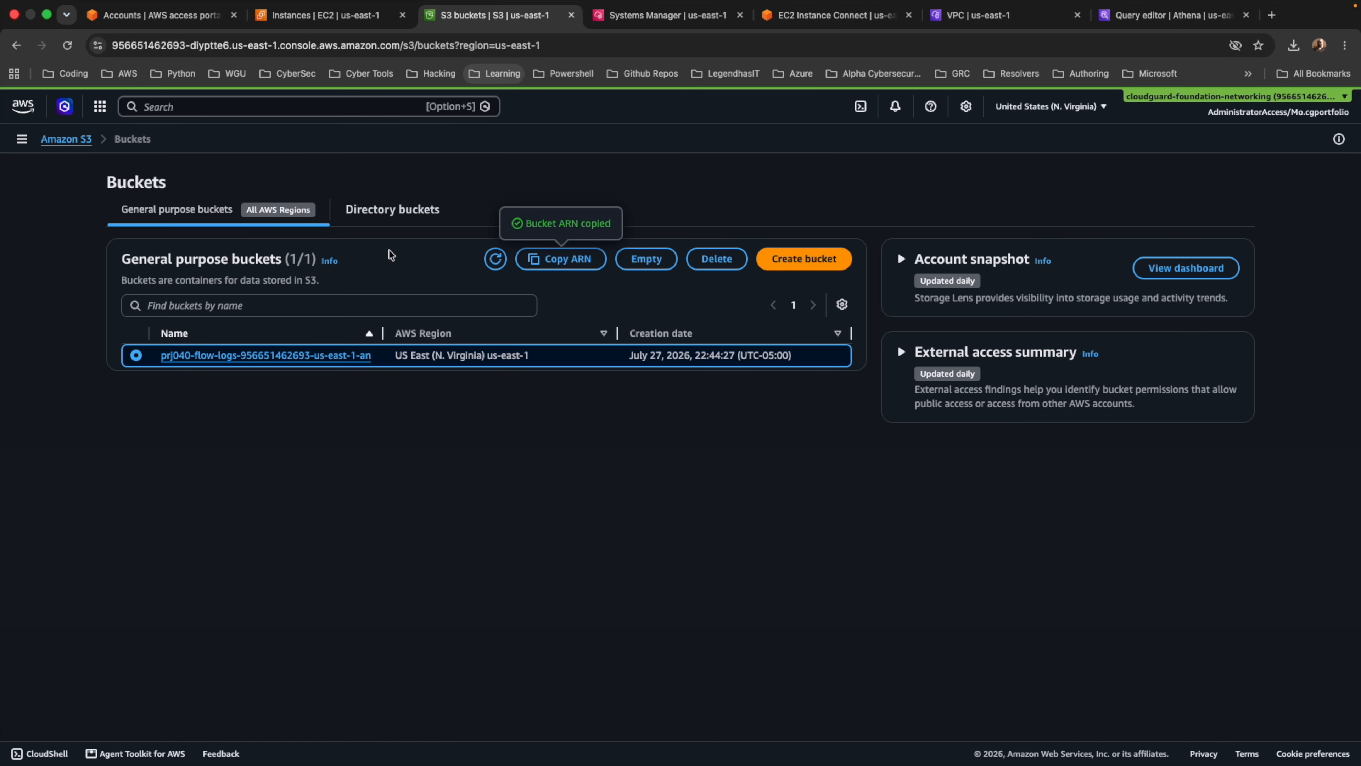
left_click(248, 356)
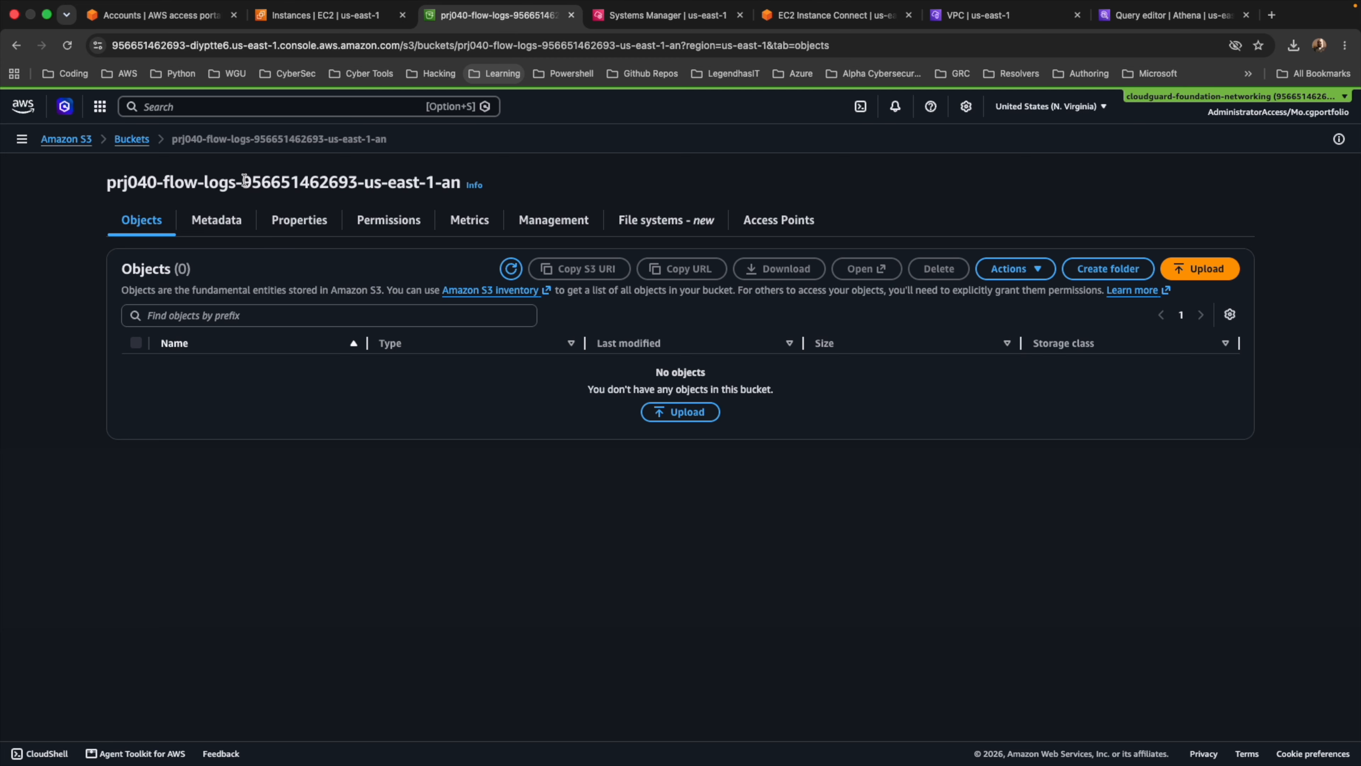
left_click_drag(245, 181, 460, 182)
key("super+c")
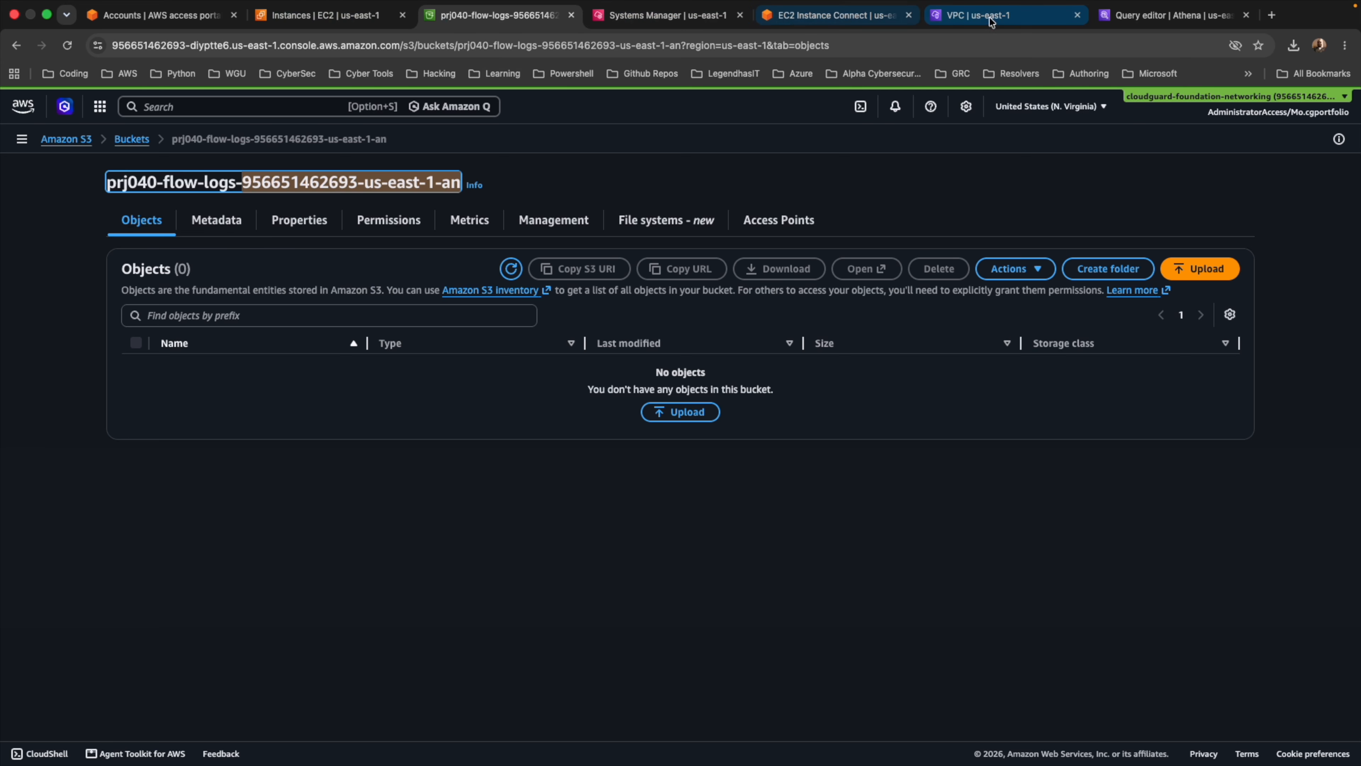
left_click(1173, 15)
left_click(502, 484)
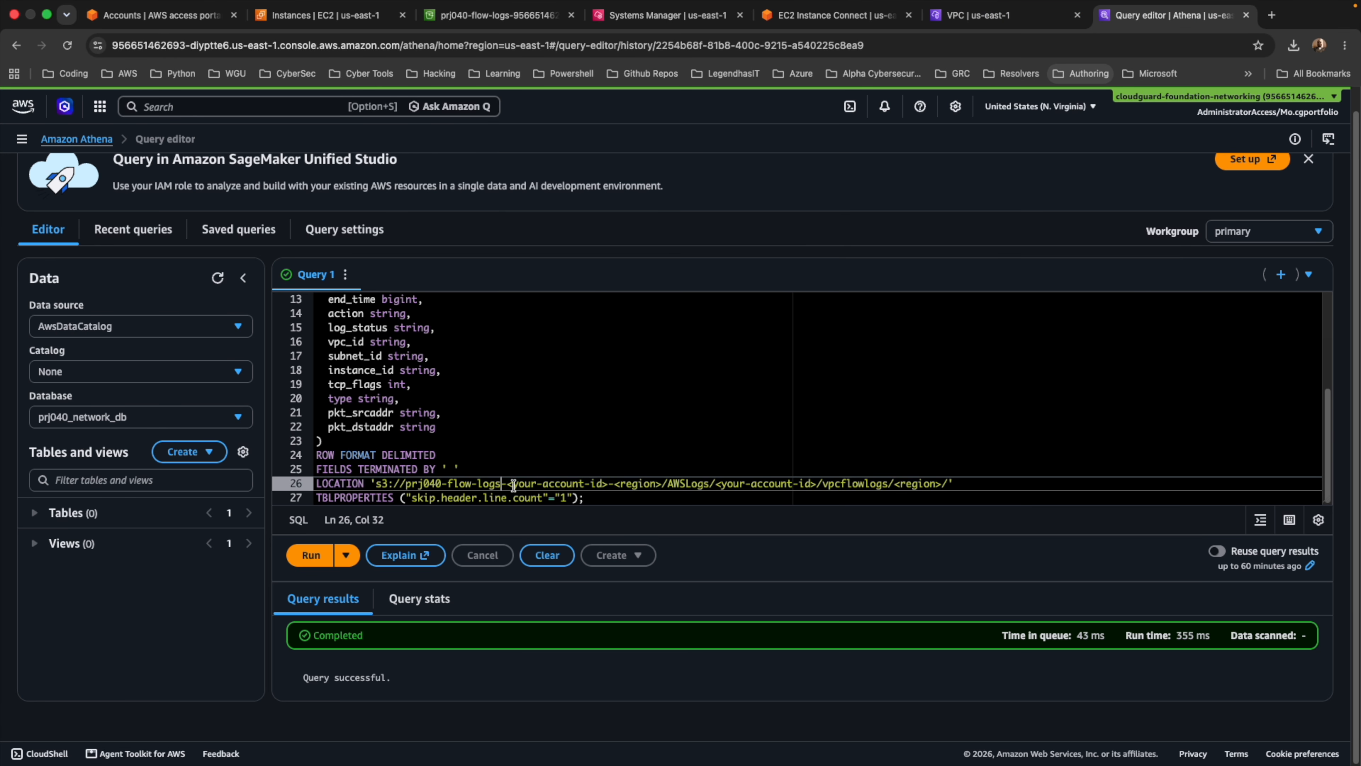
left_click_drag(509, 484, 658, 484)
key("super+v")
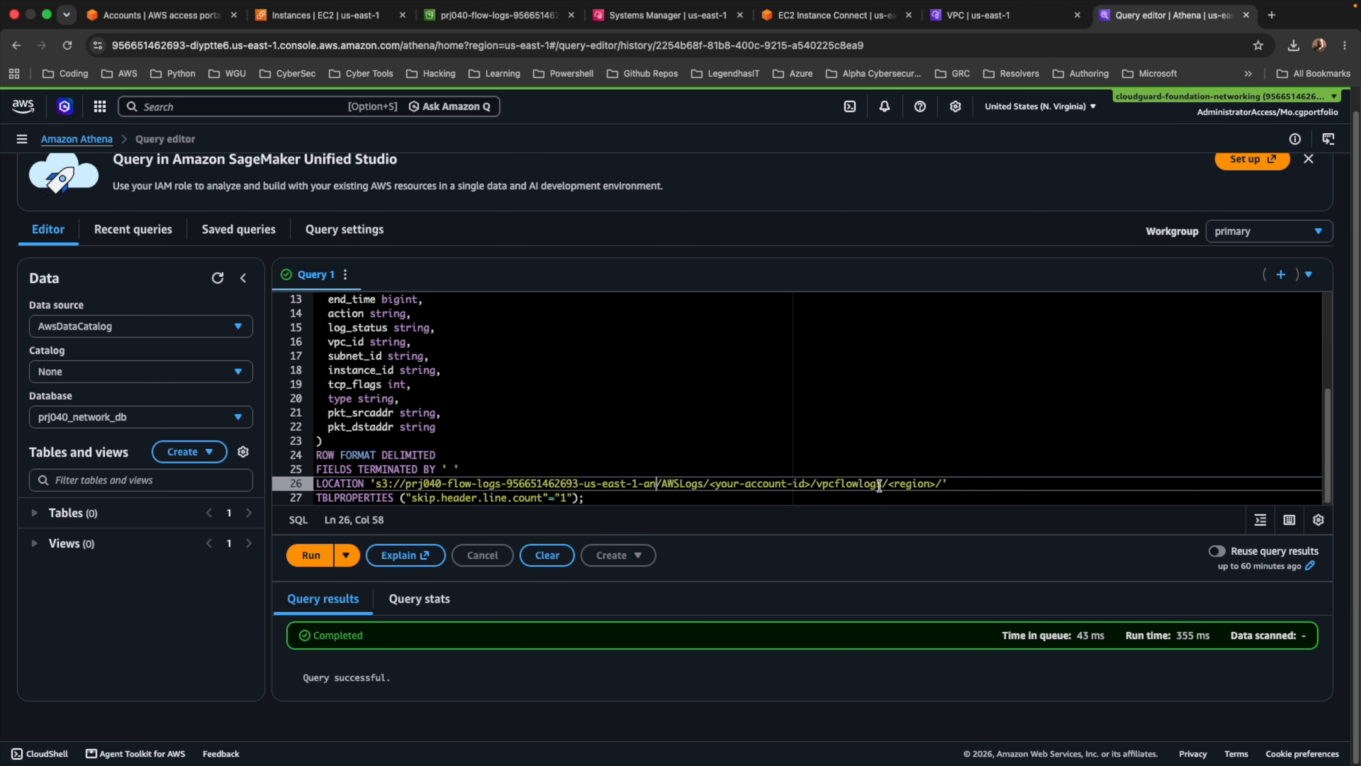
- Replace the <your-account-id> placeholder after AWSLogs/ in the LOCATION path with the copied AWS account ID
left_click(1324, 98)
left_click(711, 497)
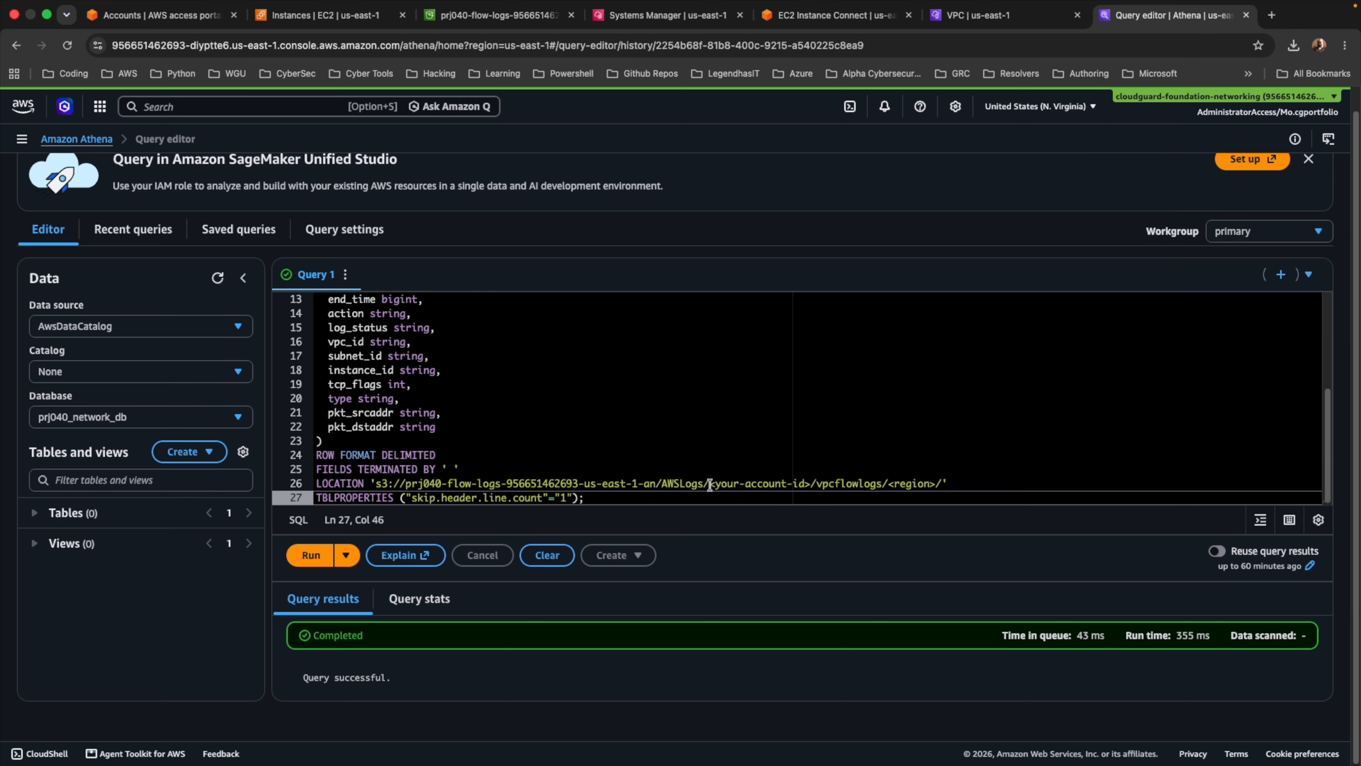
left_click_drag(710, 484, 809, 483)
key("super+v")
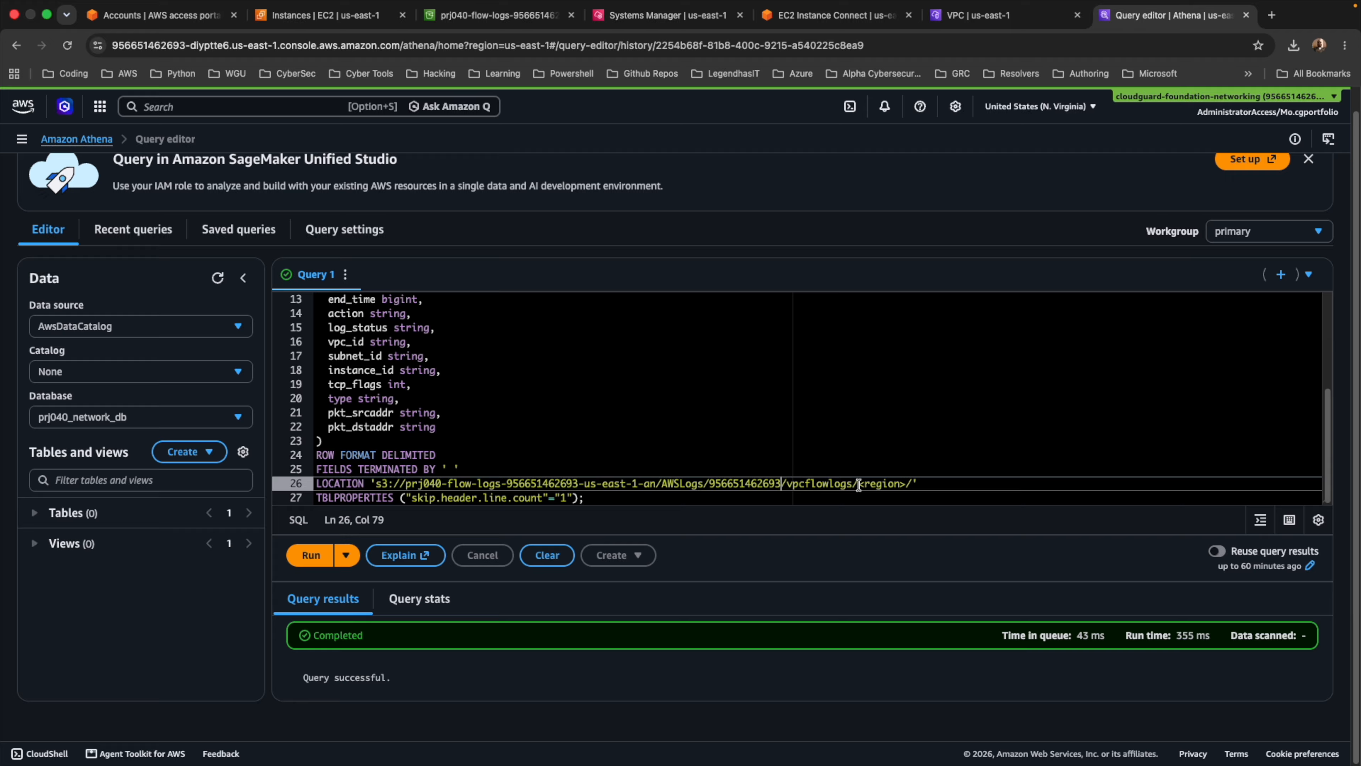
- Replace the <region> placeholder in the LOCATION path with us-east-1 and run the CREATE EXTERNAL TABLE statement
left_click_drag(858, 483, 906, 484)
type("us-east-1")
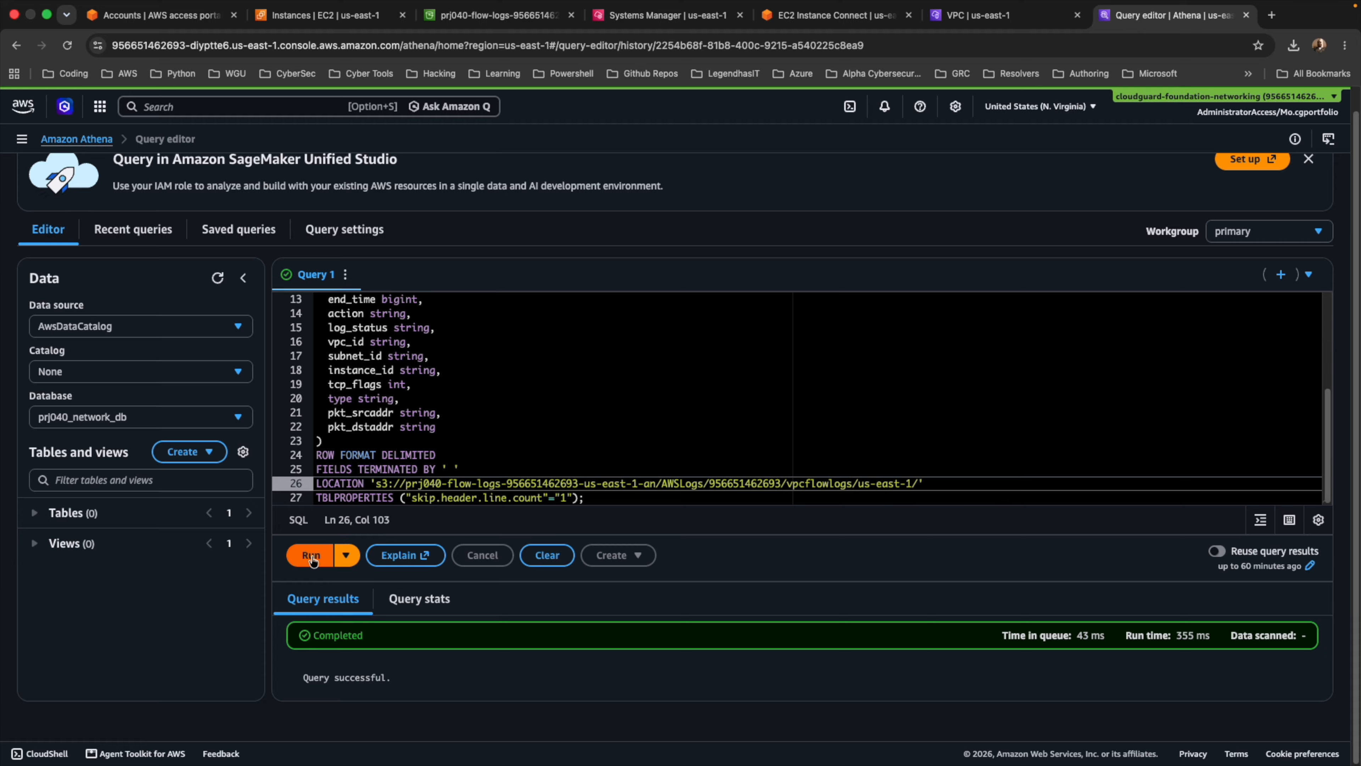
left_click(312, 556)
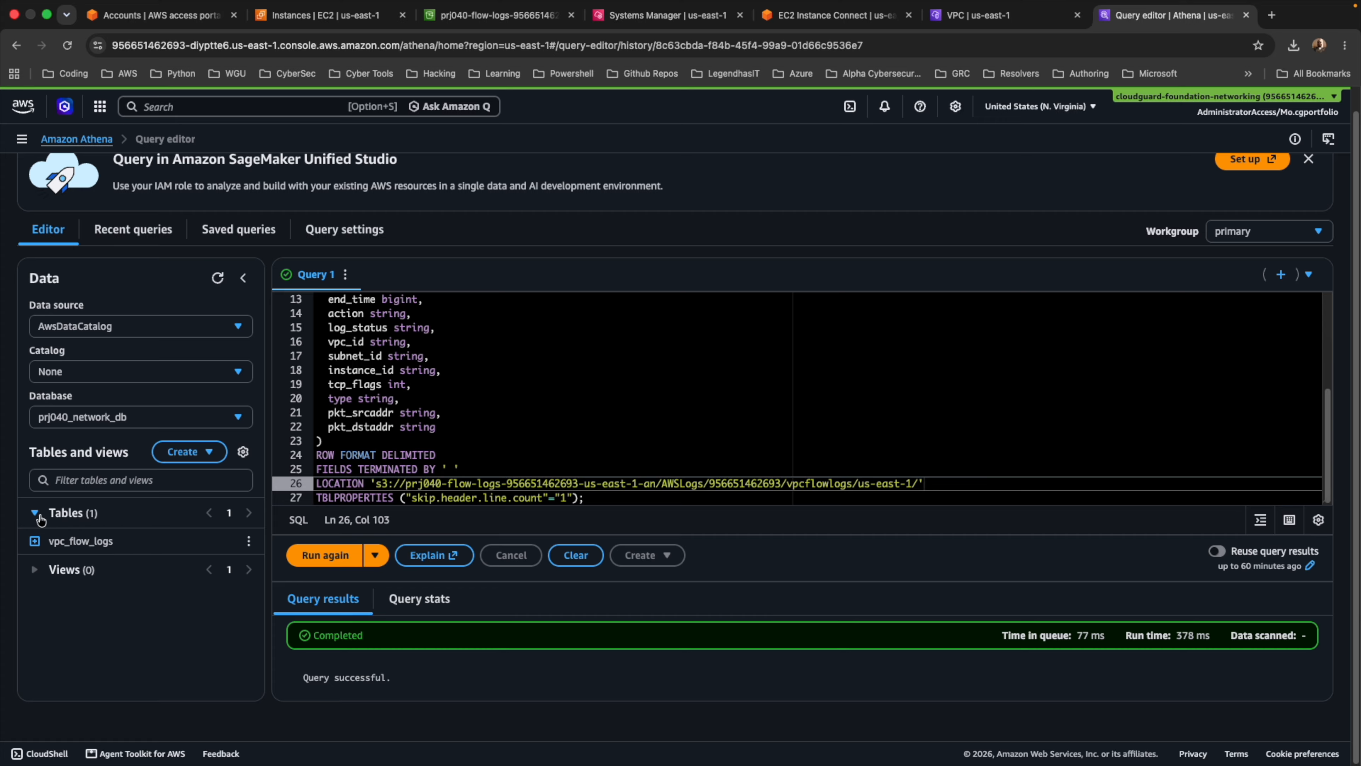
- Expand the vpc_flow_logs table and examine its column names and data types down to pkt_dstaddr
left_click(55, 543)
scroll(157, 535, "down", 5)
scroll(125, 567, "down", 4)
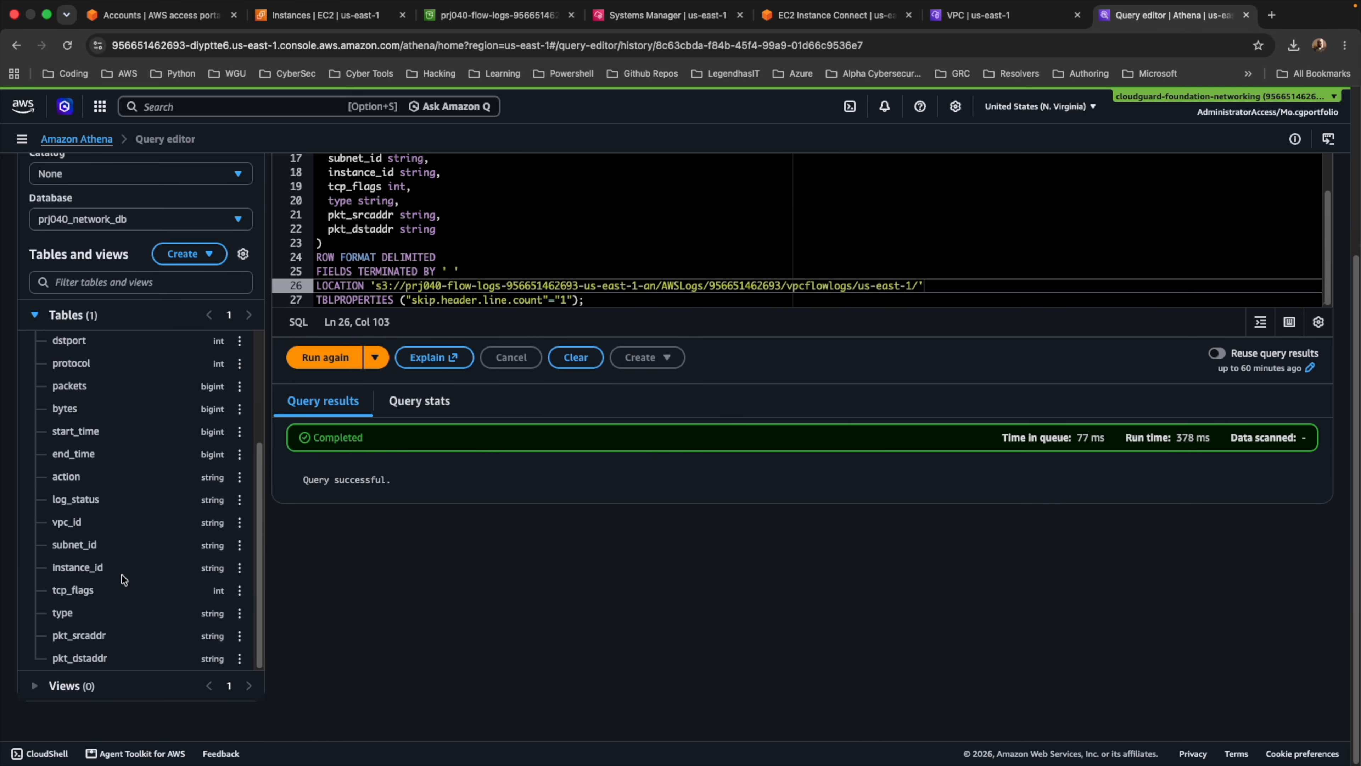
scroll(85, 441, "up", 4)
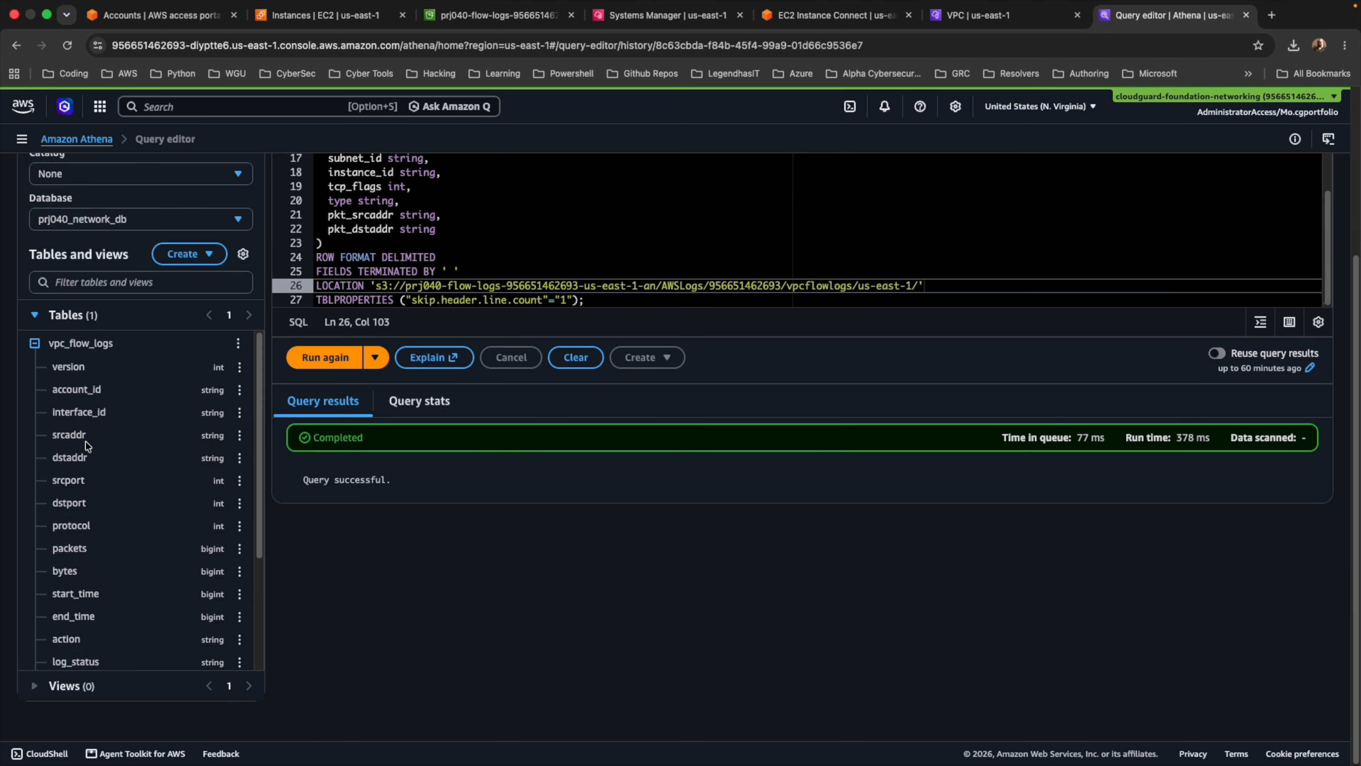
scroll(86, 442, "down", 3)
scroll(84, 448, "down", 1)
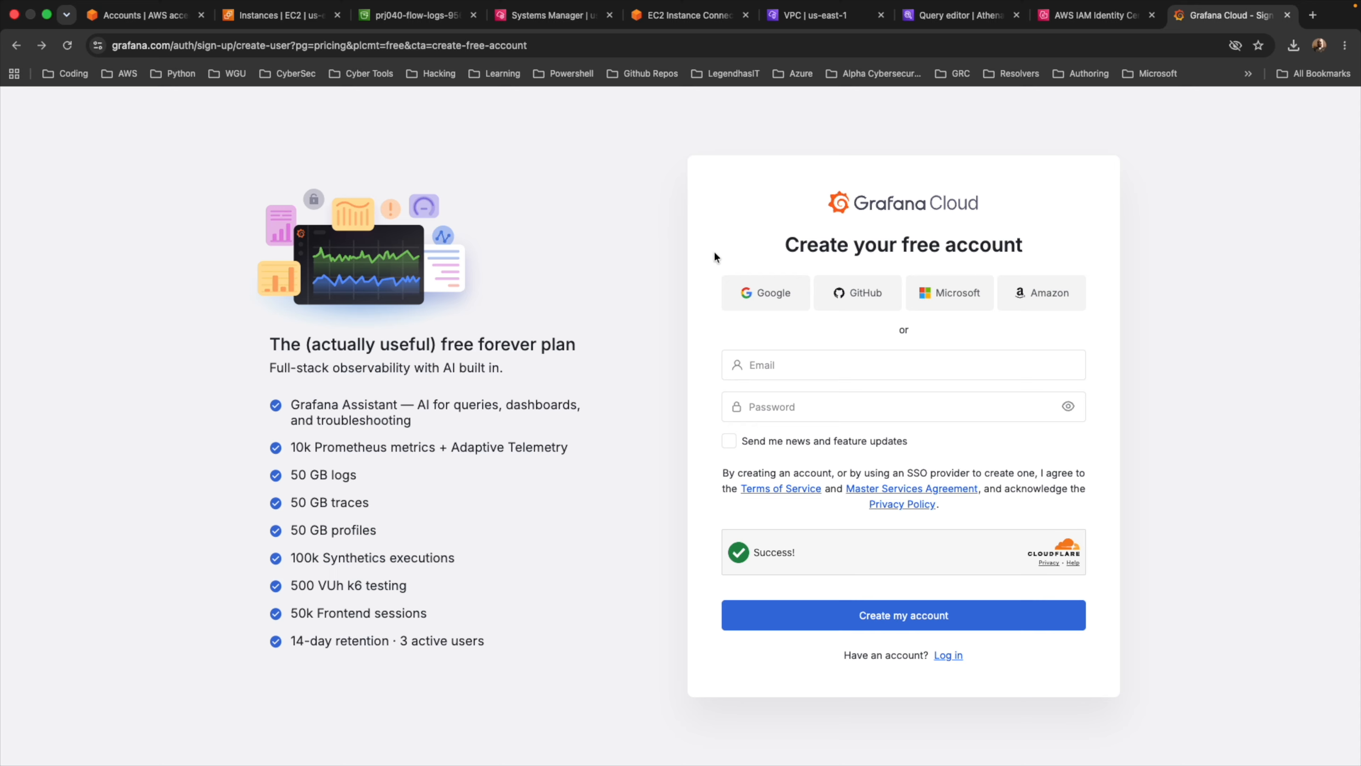
- Sign up for the Free plan of Grafana Cloud, finish the stack setup in the US East (VA) region and skip onboarding
left_click(16, 45)
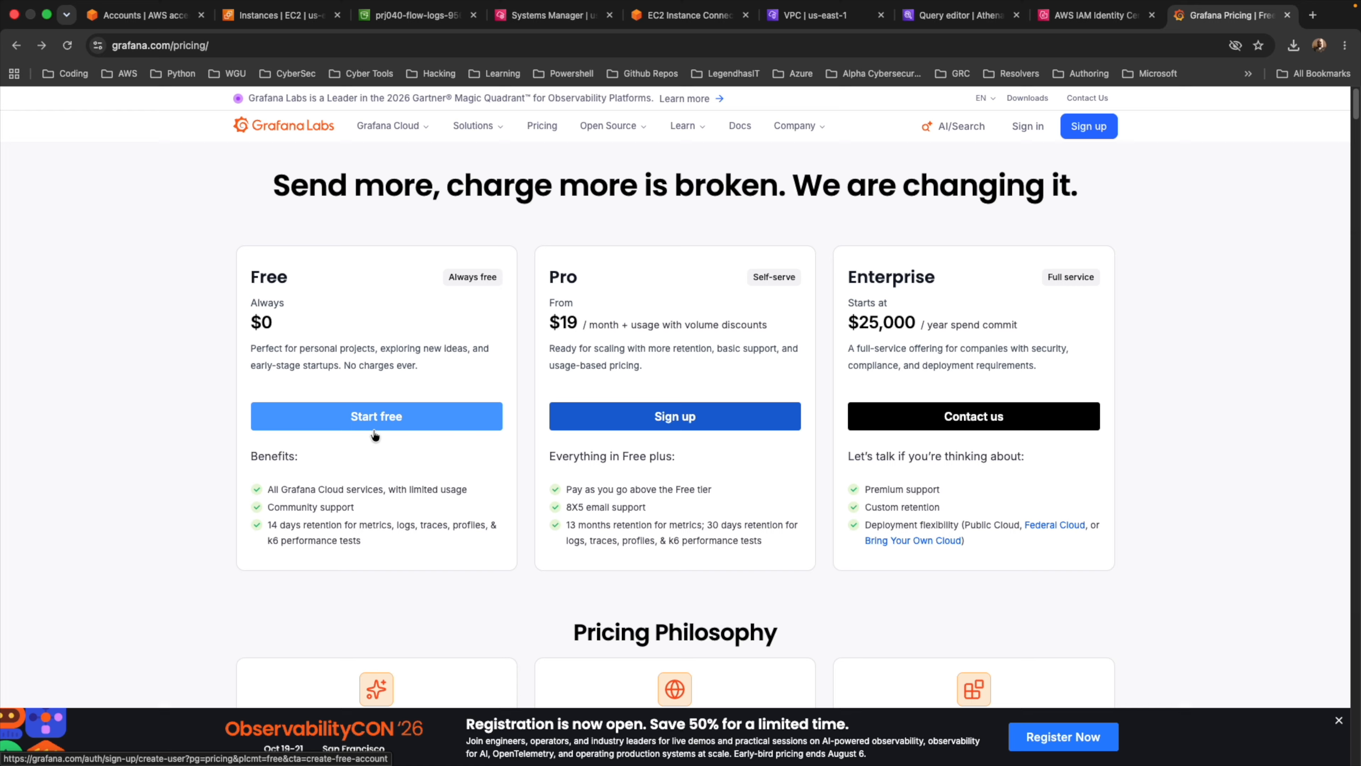
left_click(402, 421)
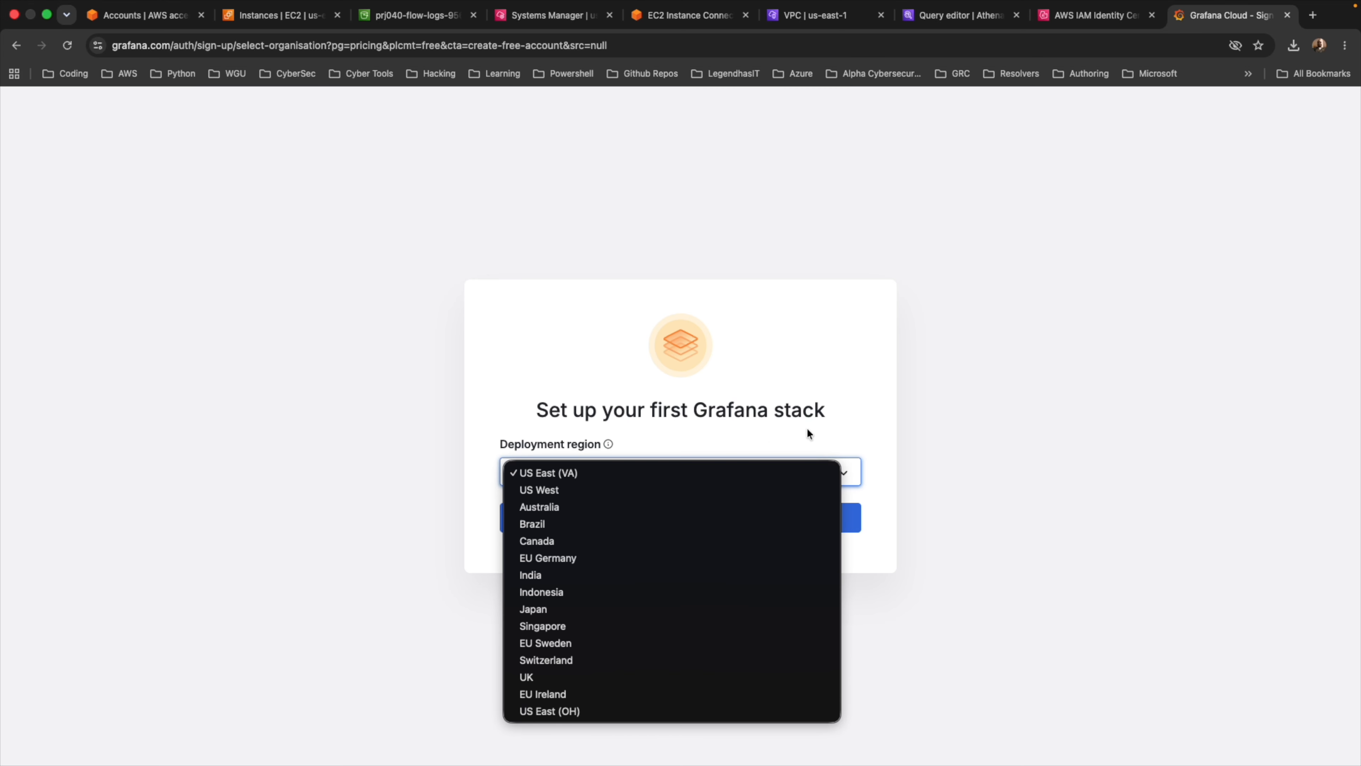
left_click(654, 442)
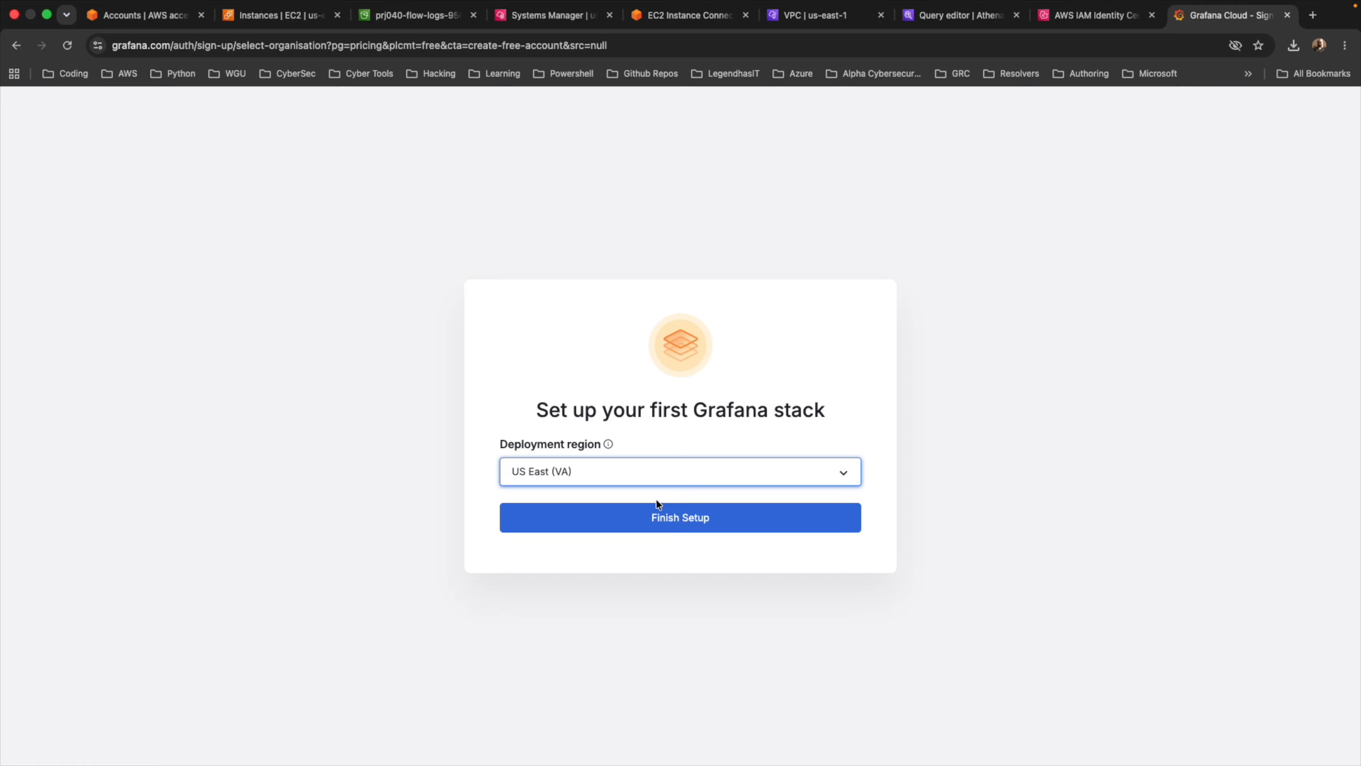
left_click(668, 524)
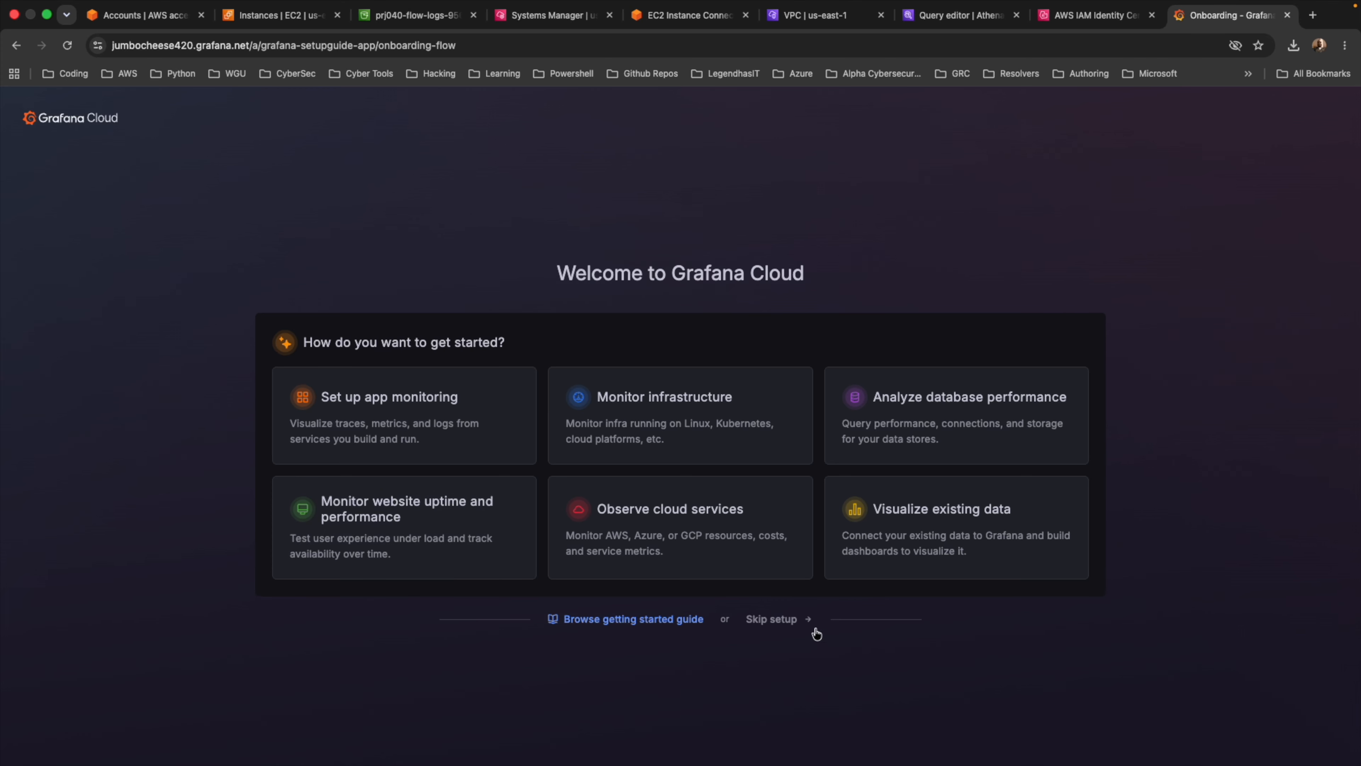
left_click(771, 622)
- Find Amazon Athena among Grafana's new connections by searching for "athe" and install its data source plugin
left_click(518, 318)
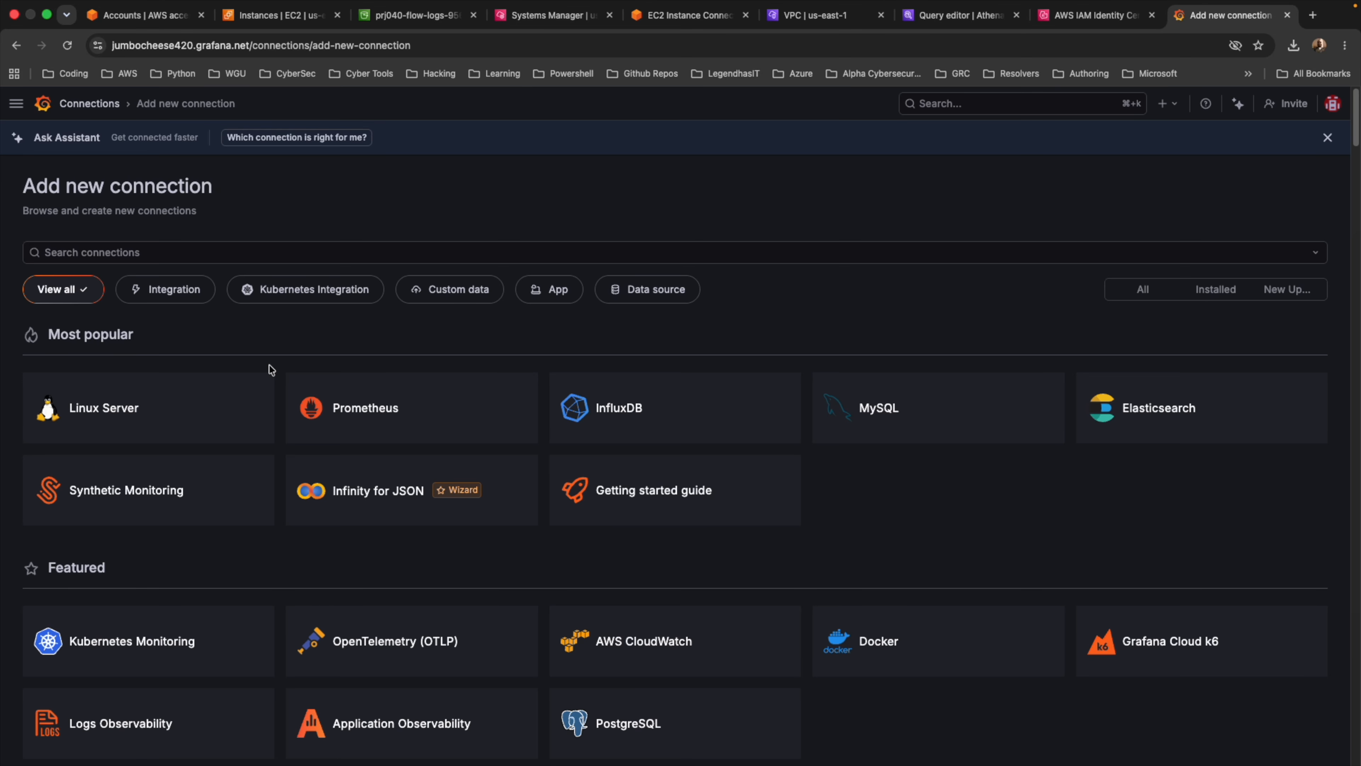
scroll(251, 363, "down", 2)
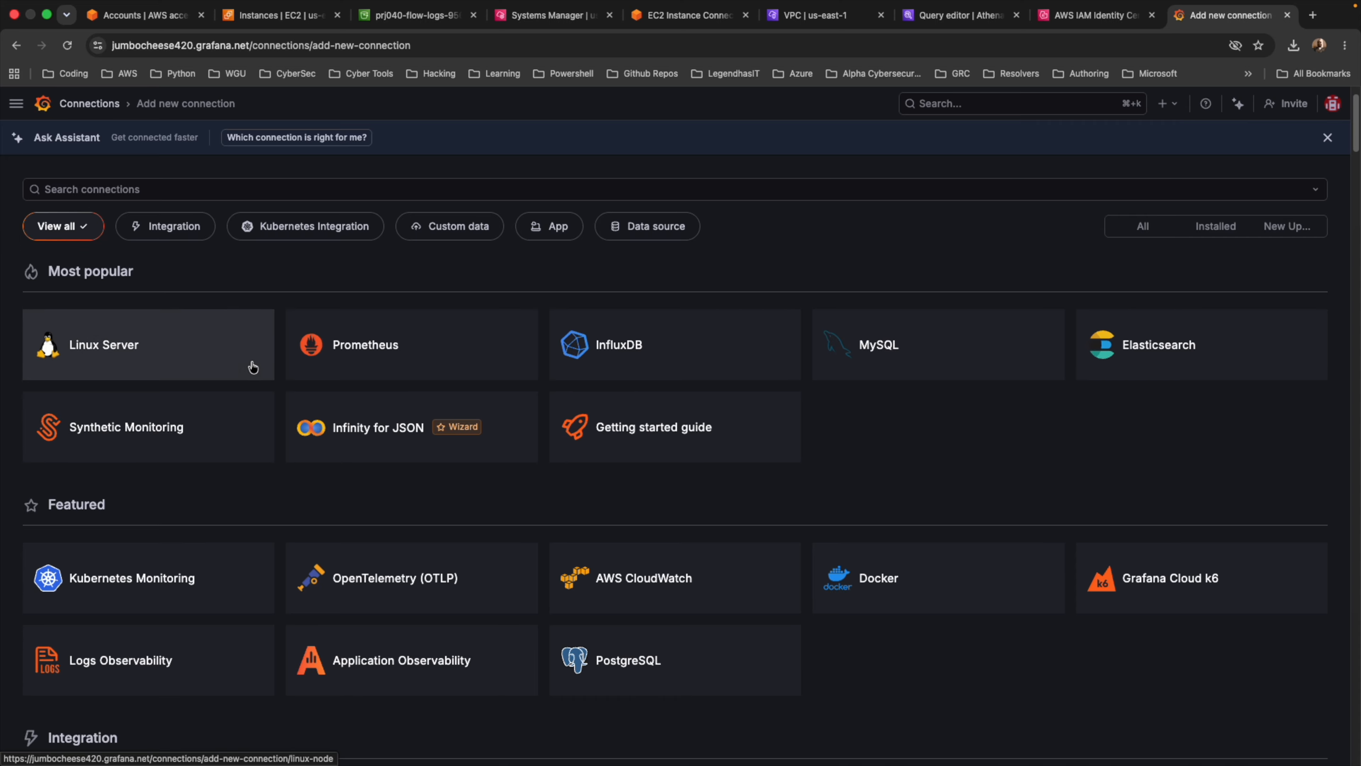
scroll(251, 362, "down", 4)
scroll(185, 187, "up", 6)
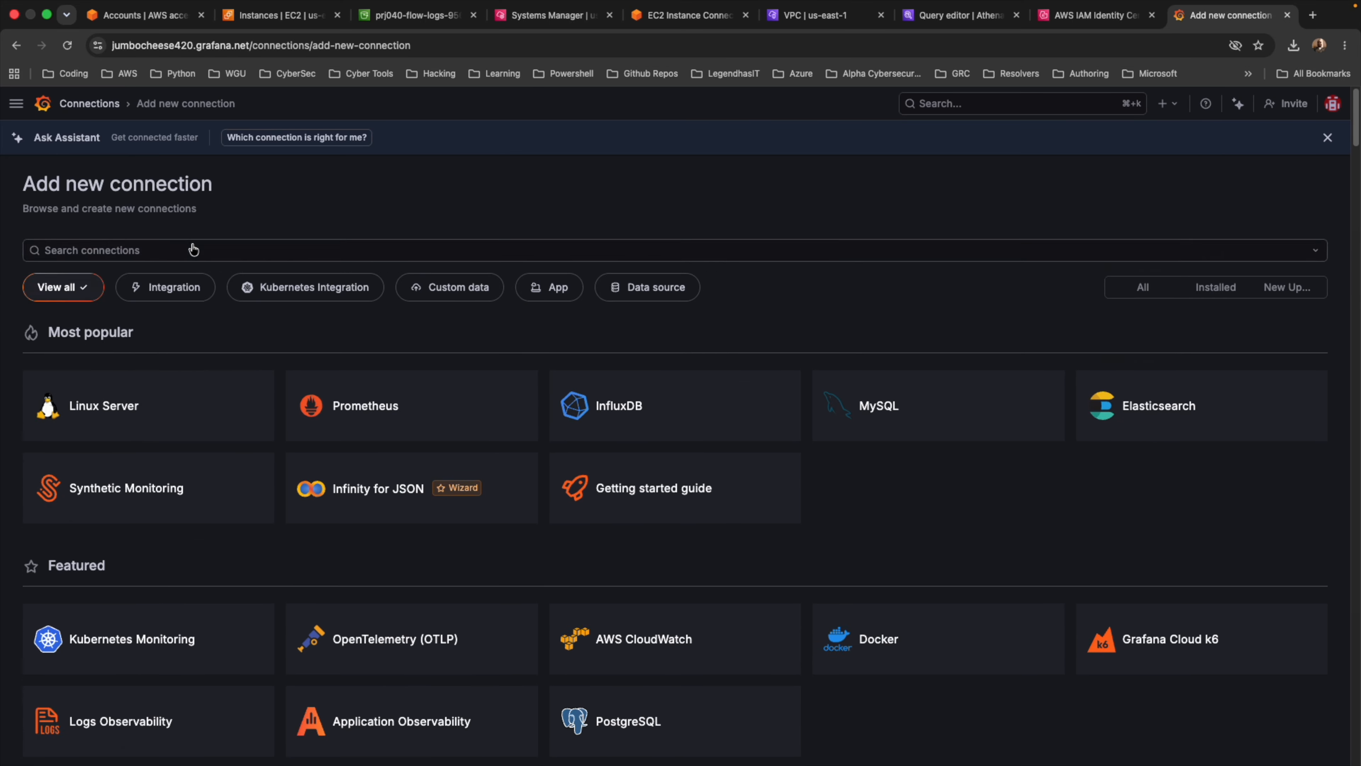
left_click(193, 249)
type("athe")
left_click(173, 344)
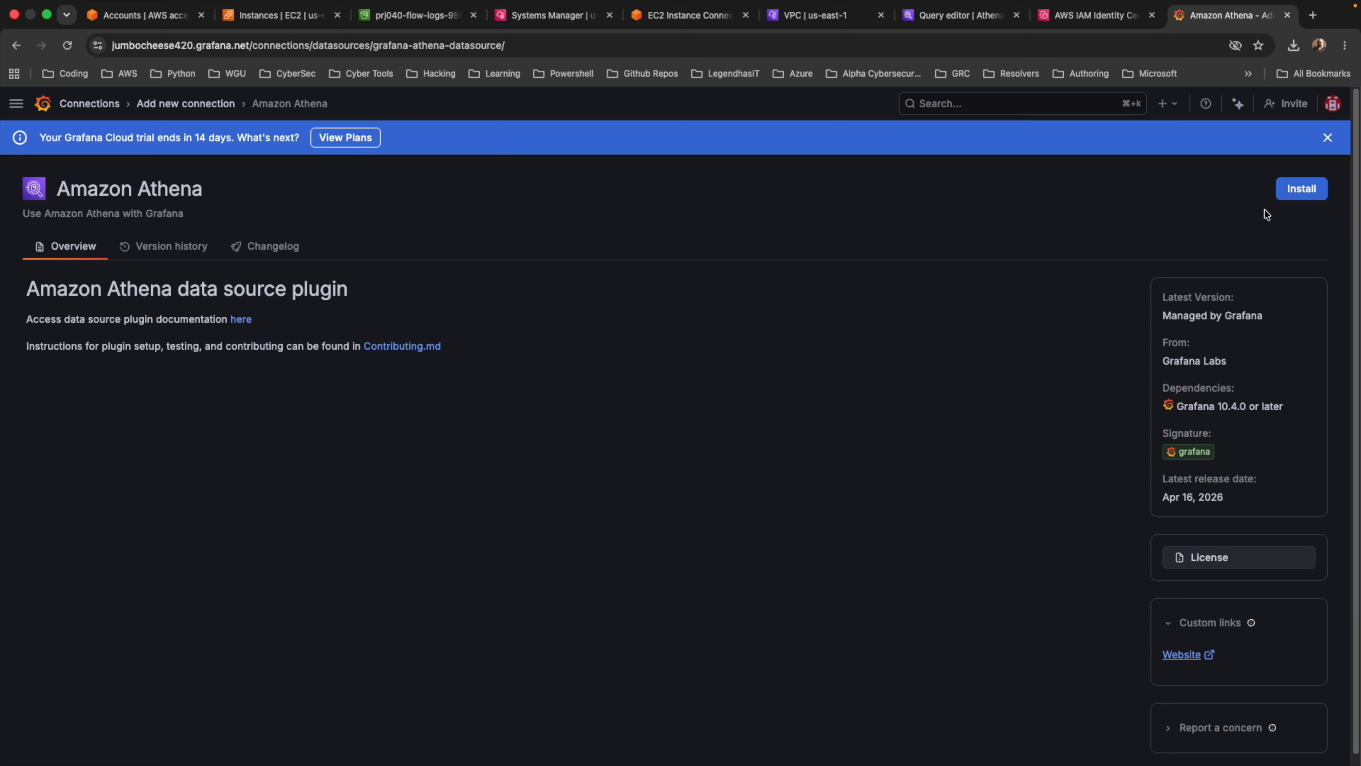
left_click(1301, 190)
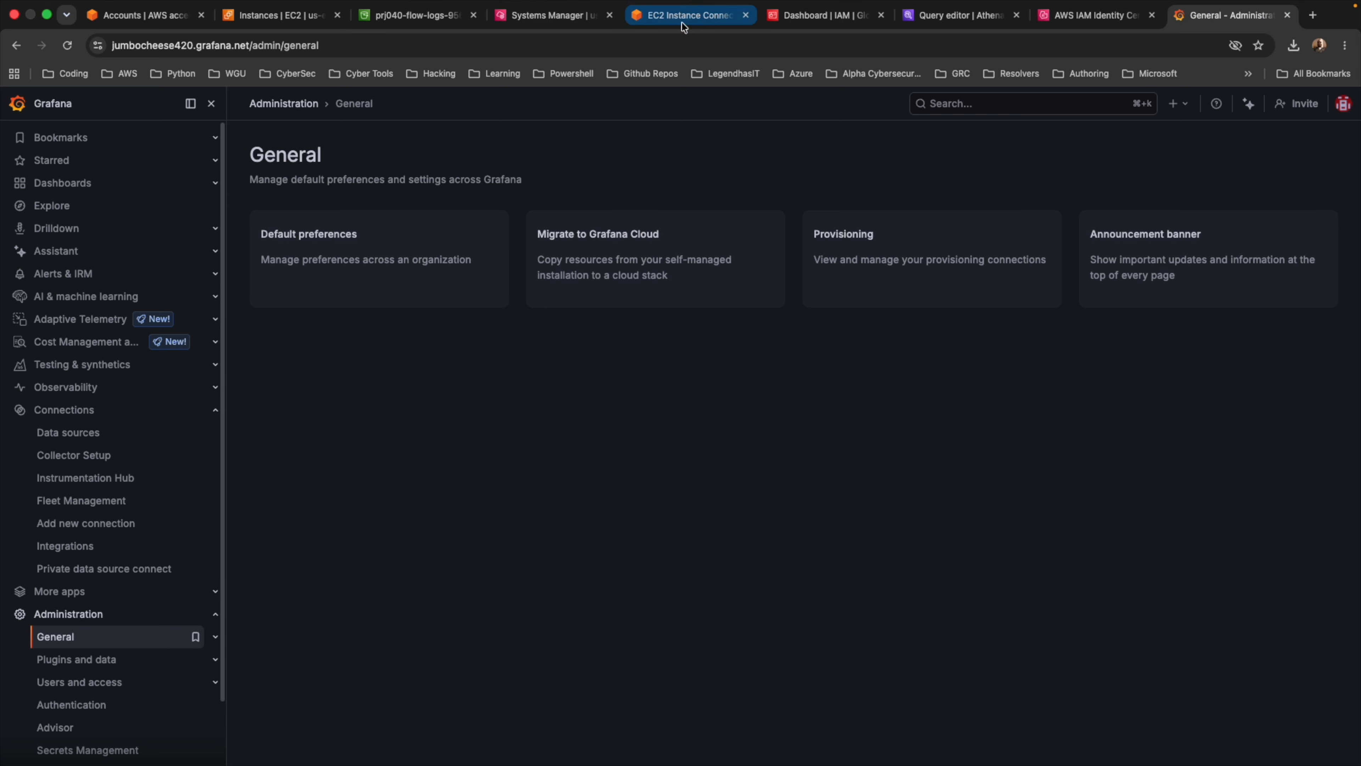
- Switch to the AWS IAM console and begin a new IAM user named grafana-athena-reader, proceeding to its permissions
left_click(783, 16)
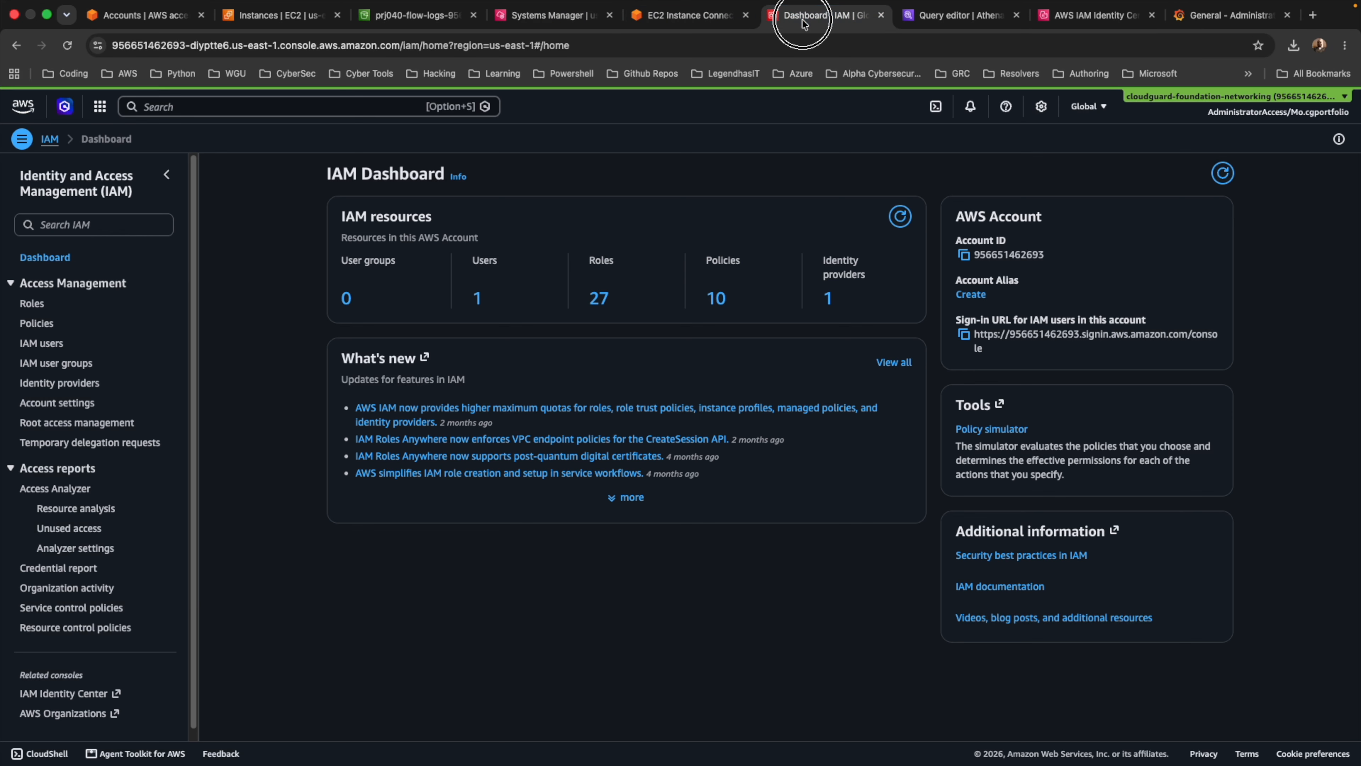
left_click(39, 344)
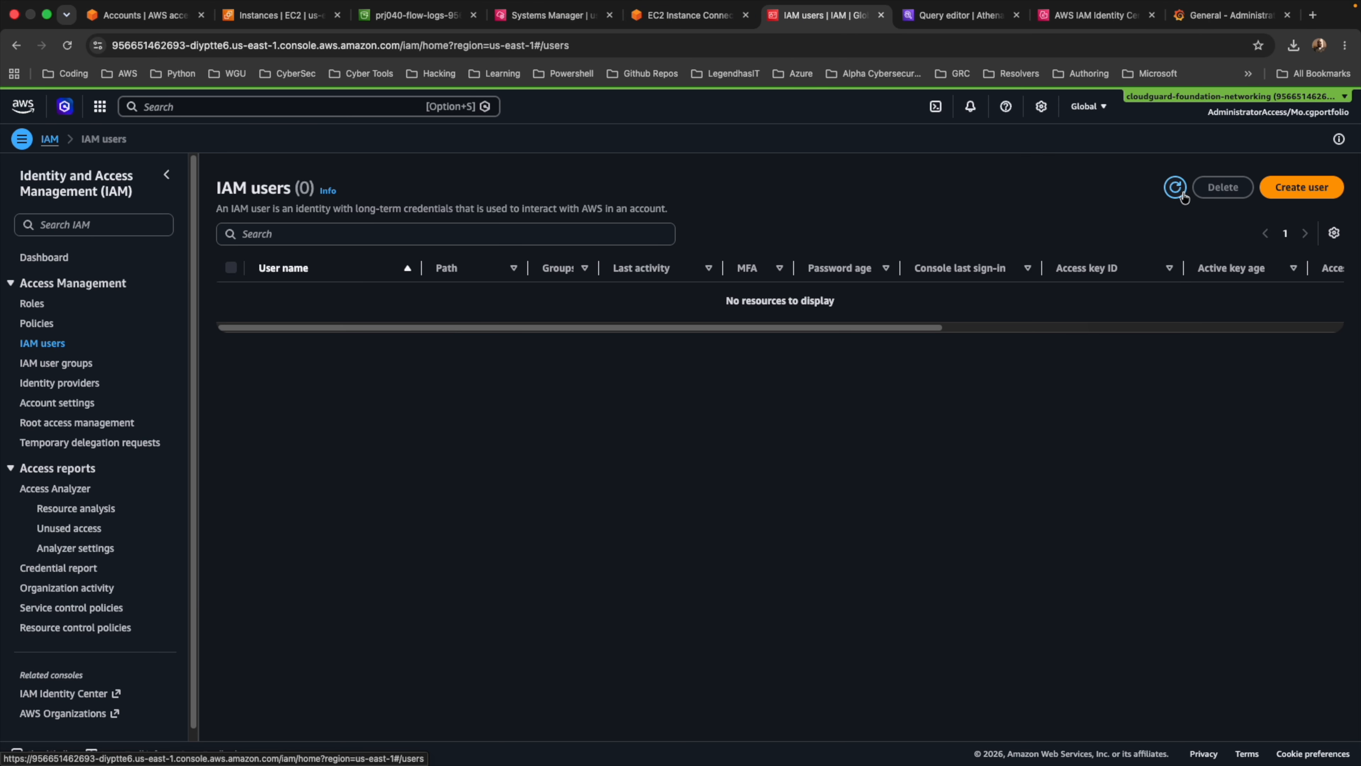
left_click(1282, 189)
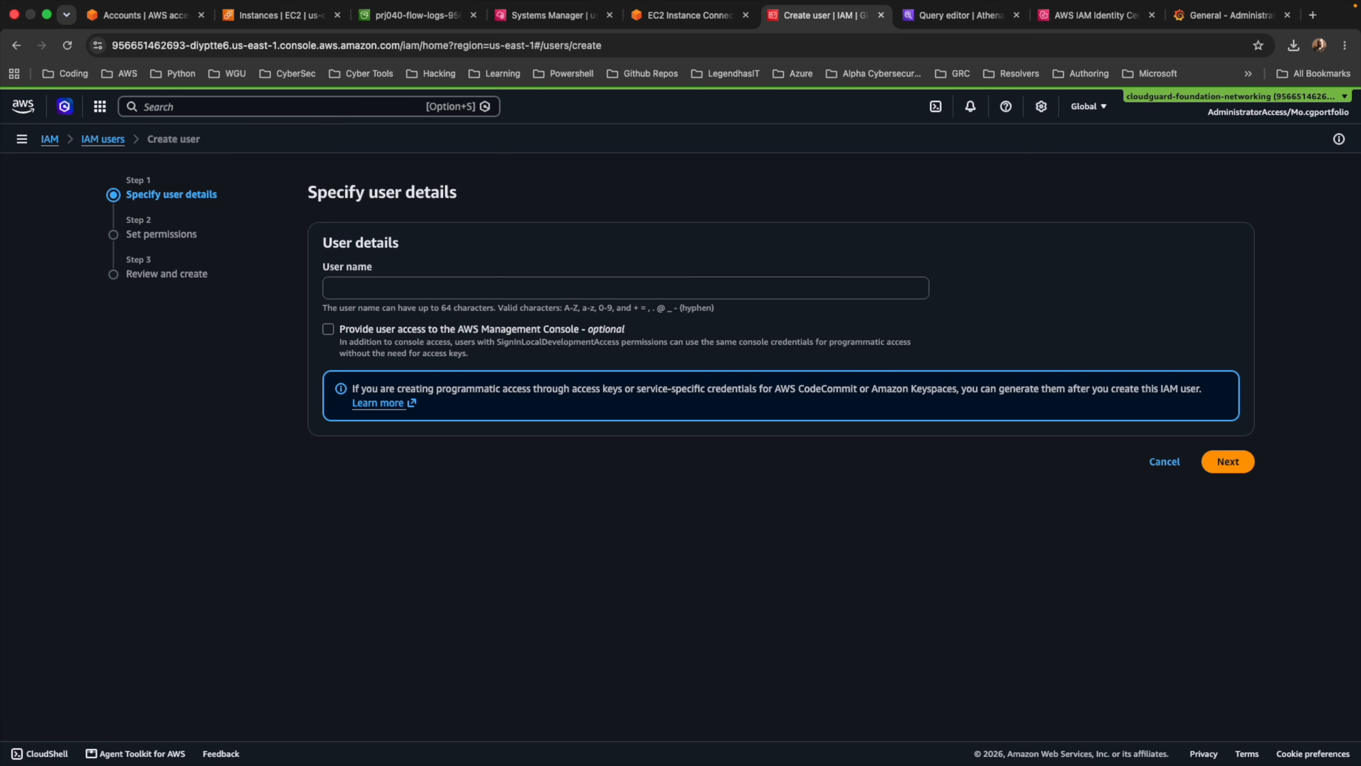
key("super+Tab")
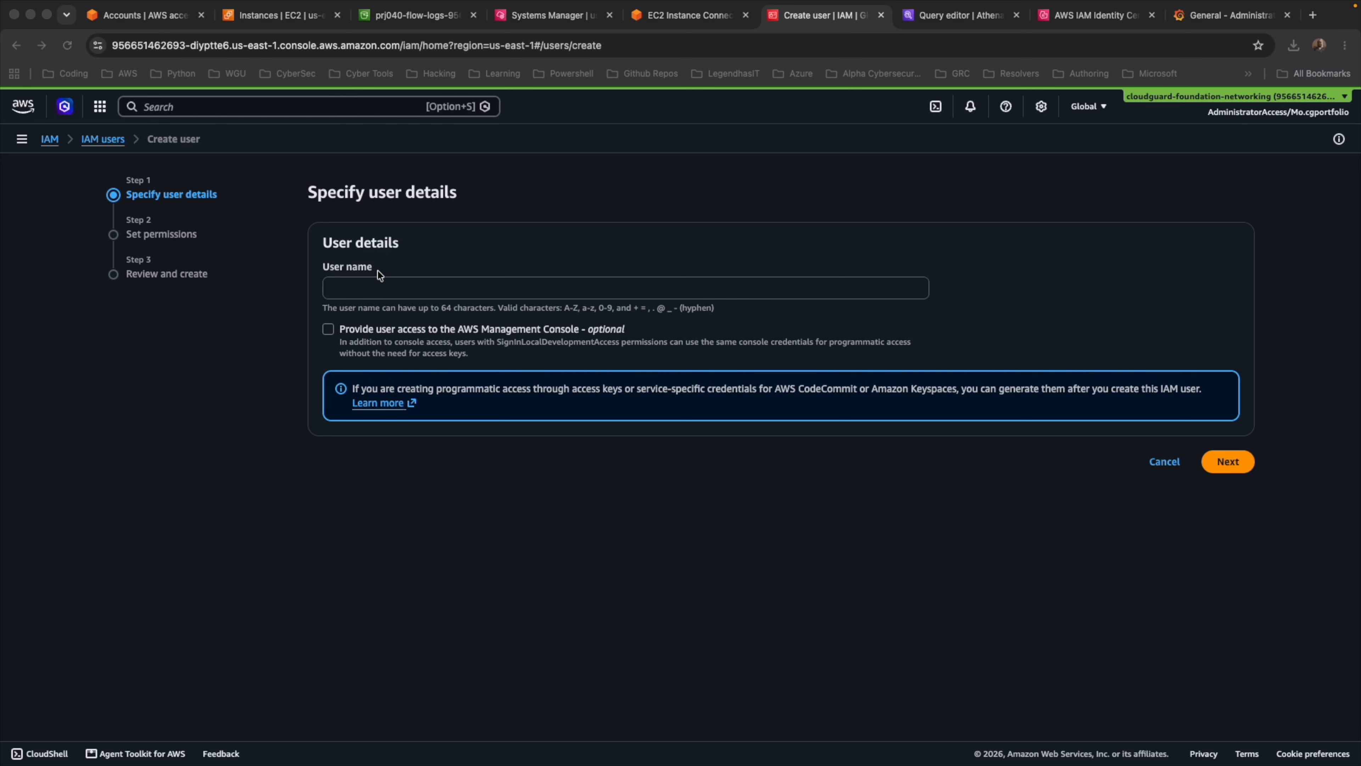
key("super+Tab")
left_click(378, 287)
type("grafana-athena-reader")
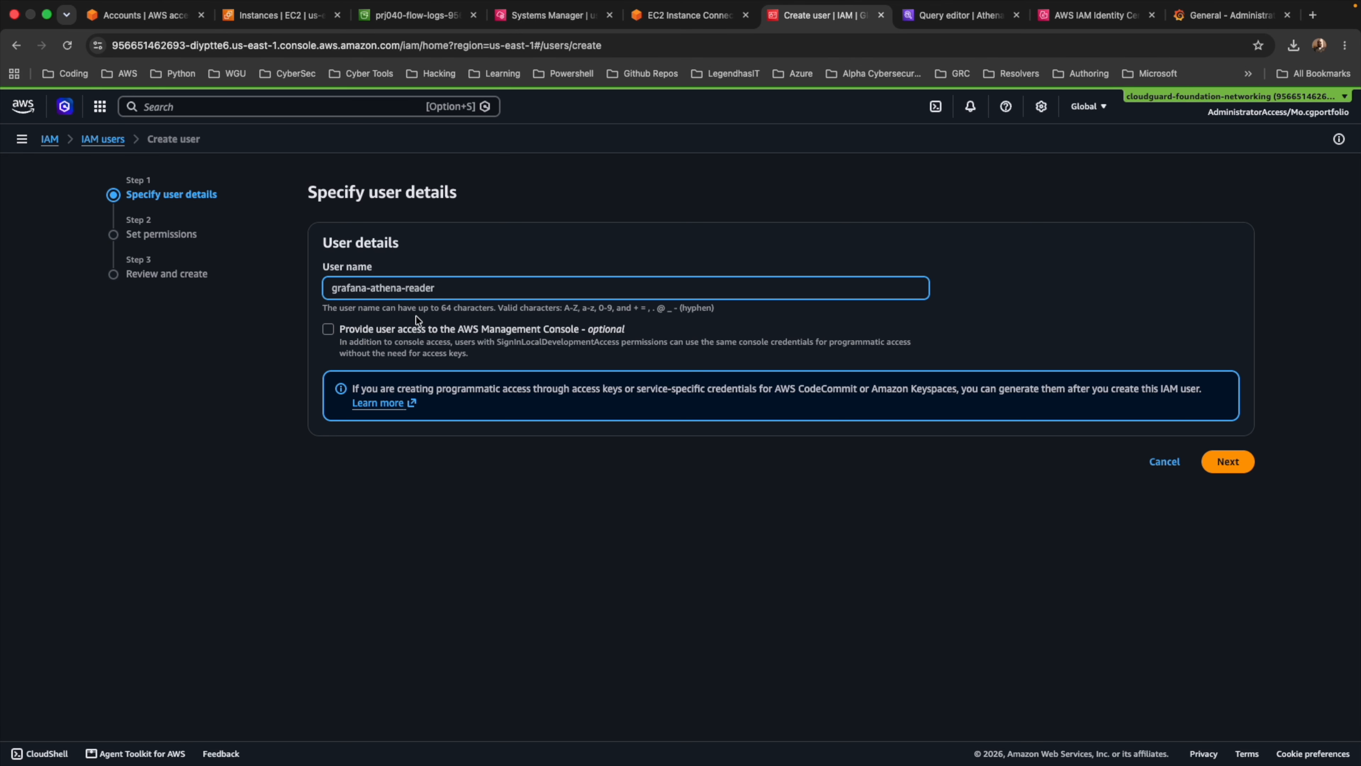
key("Return")
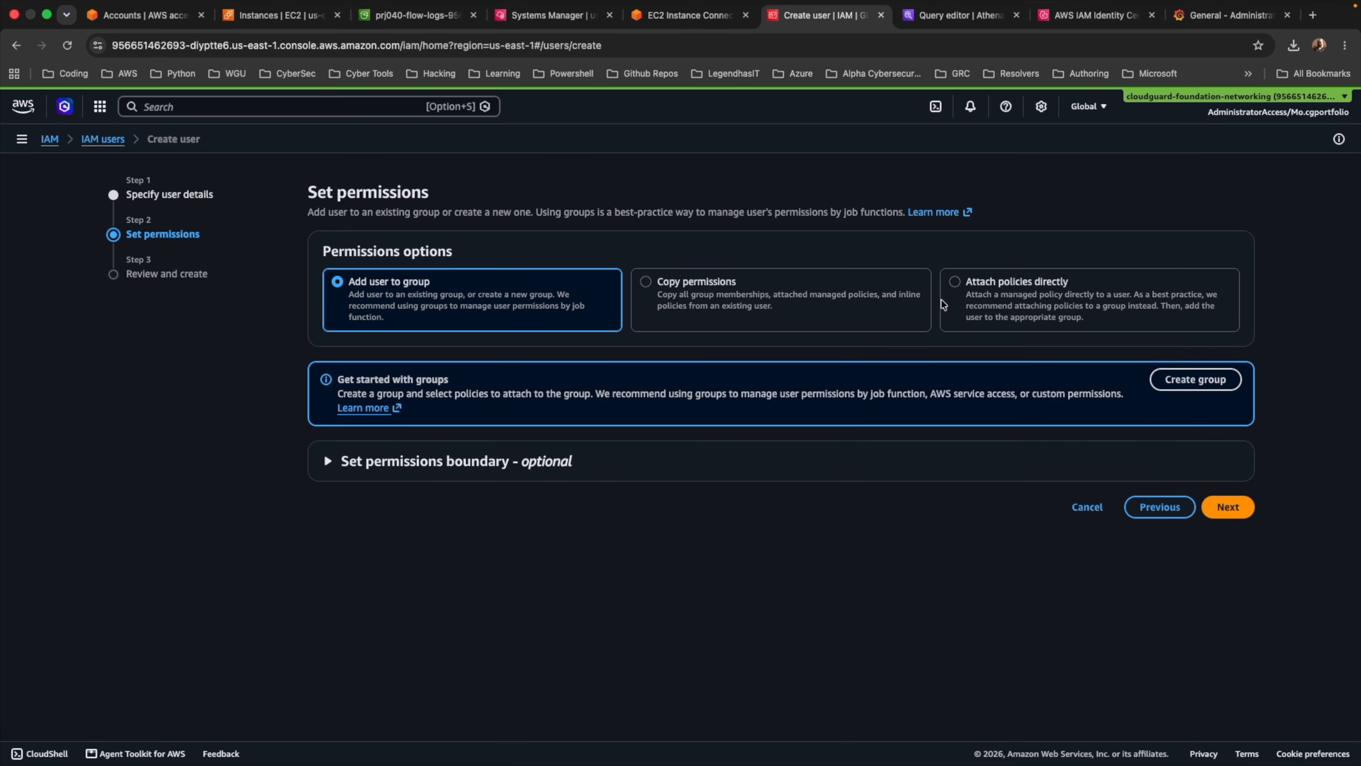
- Choose to attach policies directly, search the policies for "athena" and select AmazonAthenaFullAccess
left_click(956, 282)
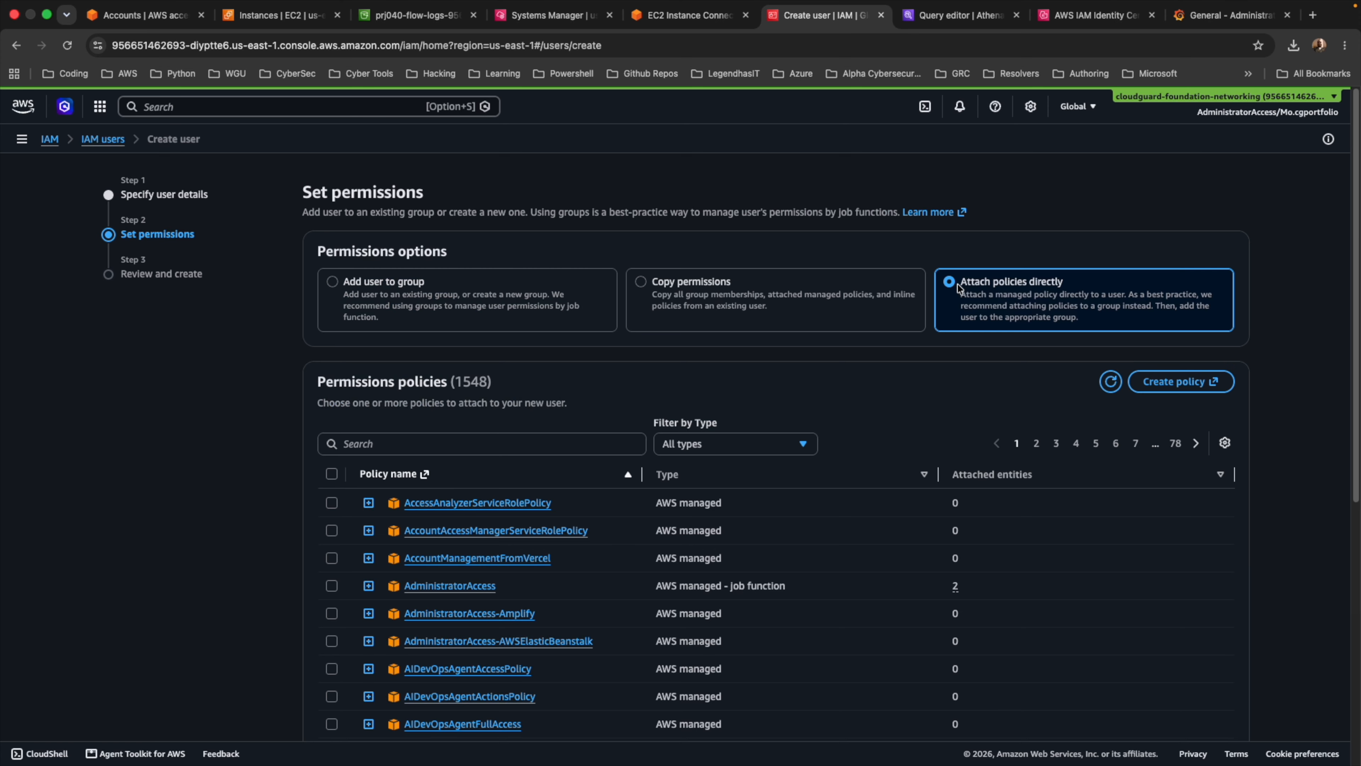
scroll(733, 362, "down", 2)
left_click(574, 346)
type("ama")
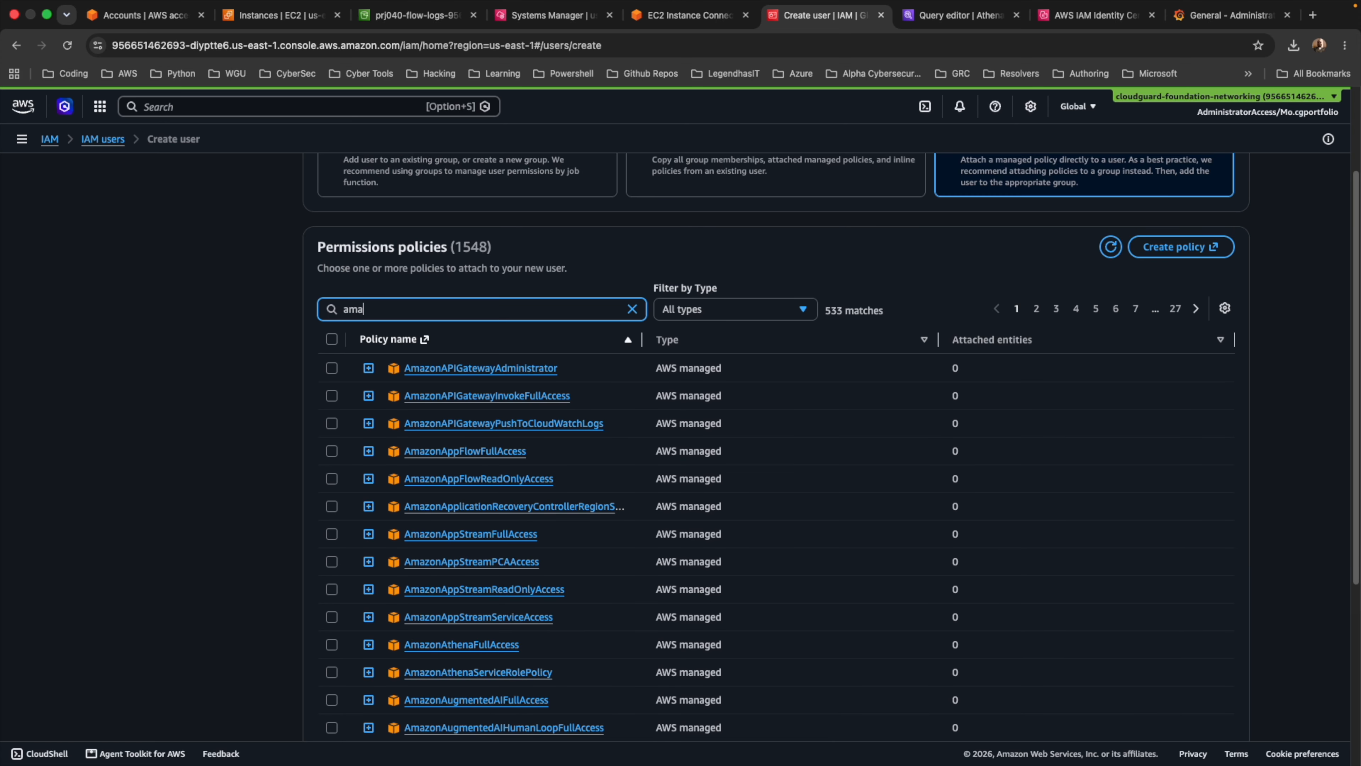
key("BackSpace")
key("BackSpace")
type("thena")
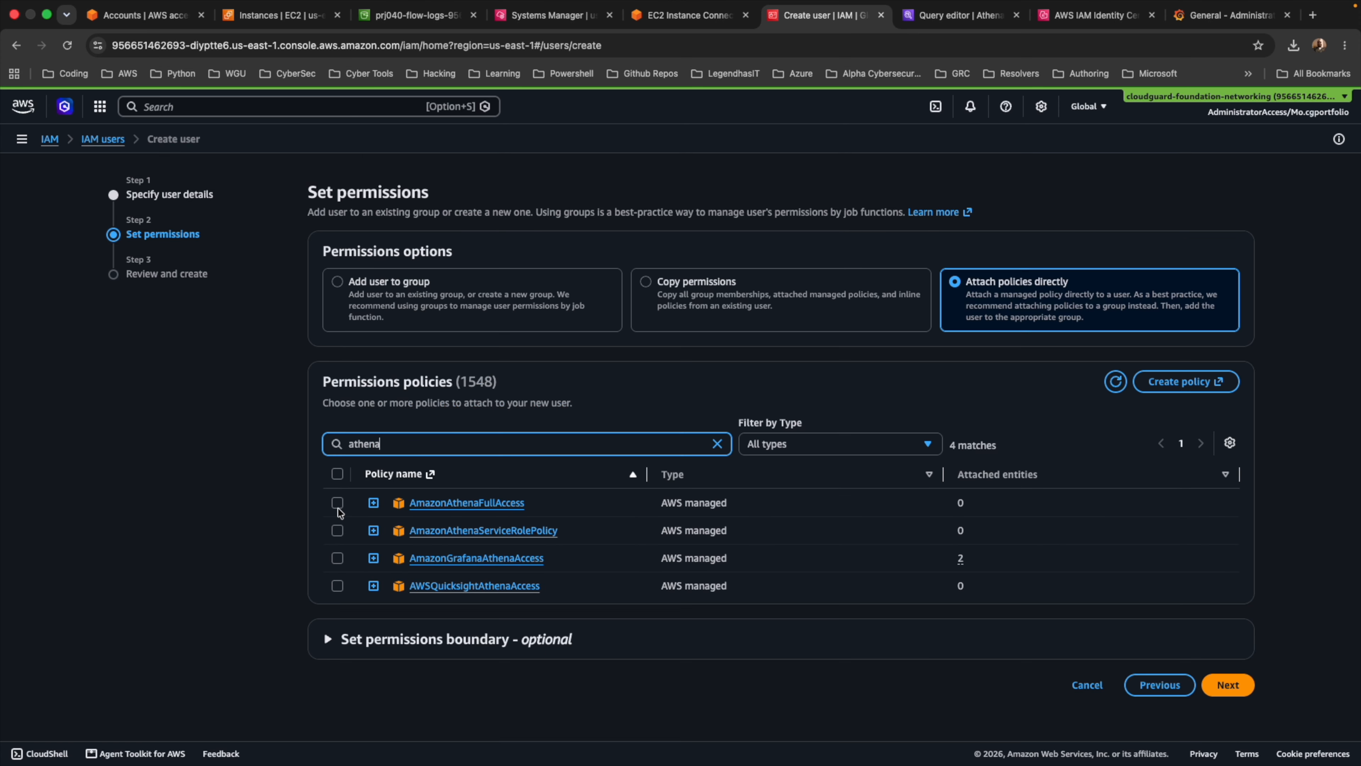
left_click(337, 502)
- Search the permissions policies for "s3" and add AmazonS3FullAccess to the selection
double_click(393, 444)
type("s")
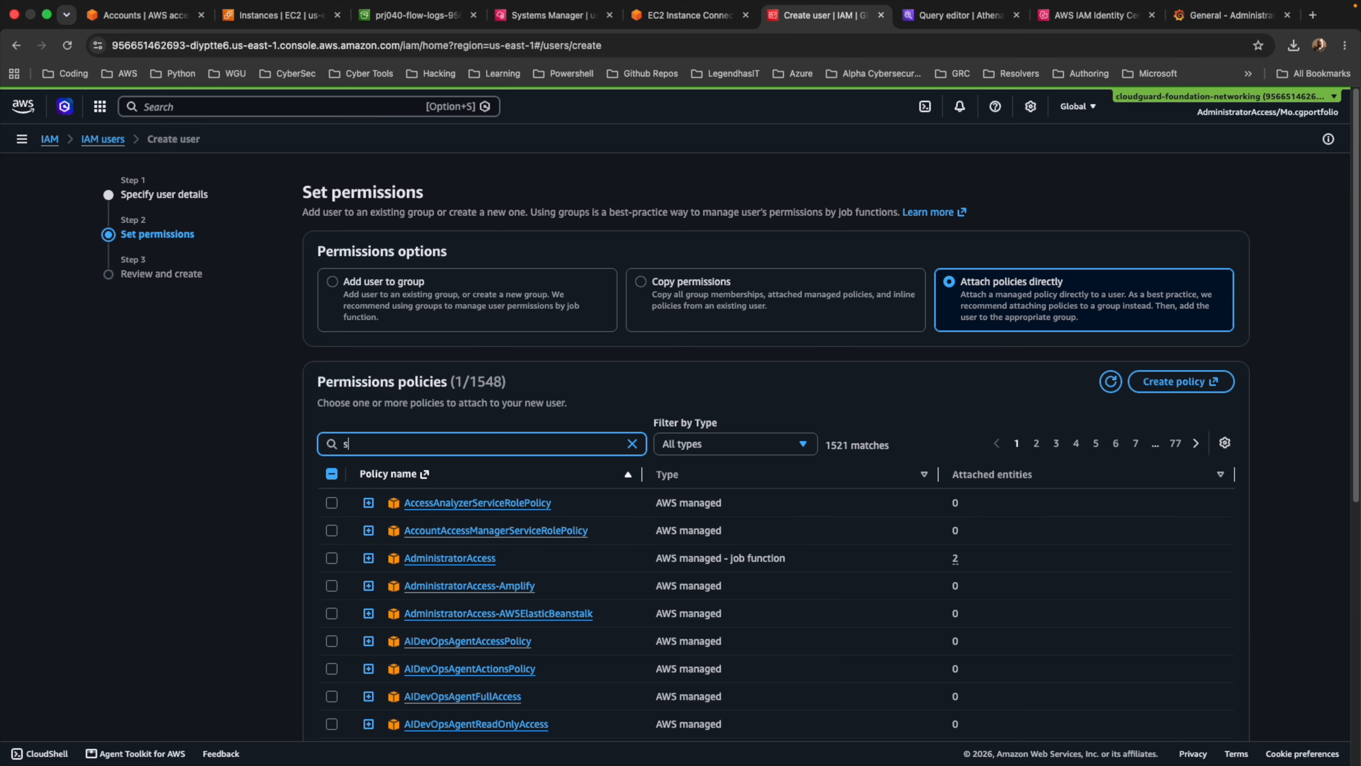
type("3")
scroll(330, 590, "down", 3)
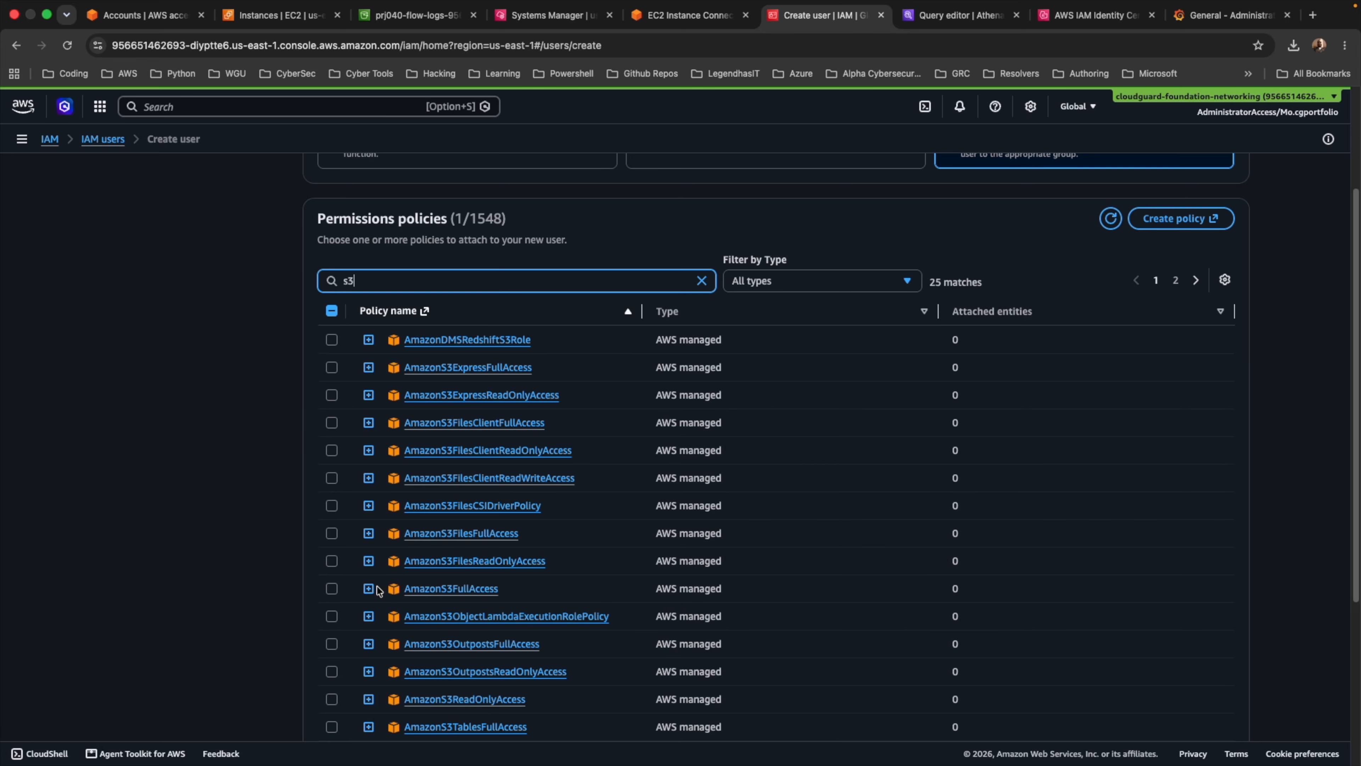
left_click(331, 589)
- Search the policies for "grafa", add AmazonGrafanaAthenaAccess to the selection and create the user
double_click(329, 280)
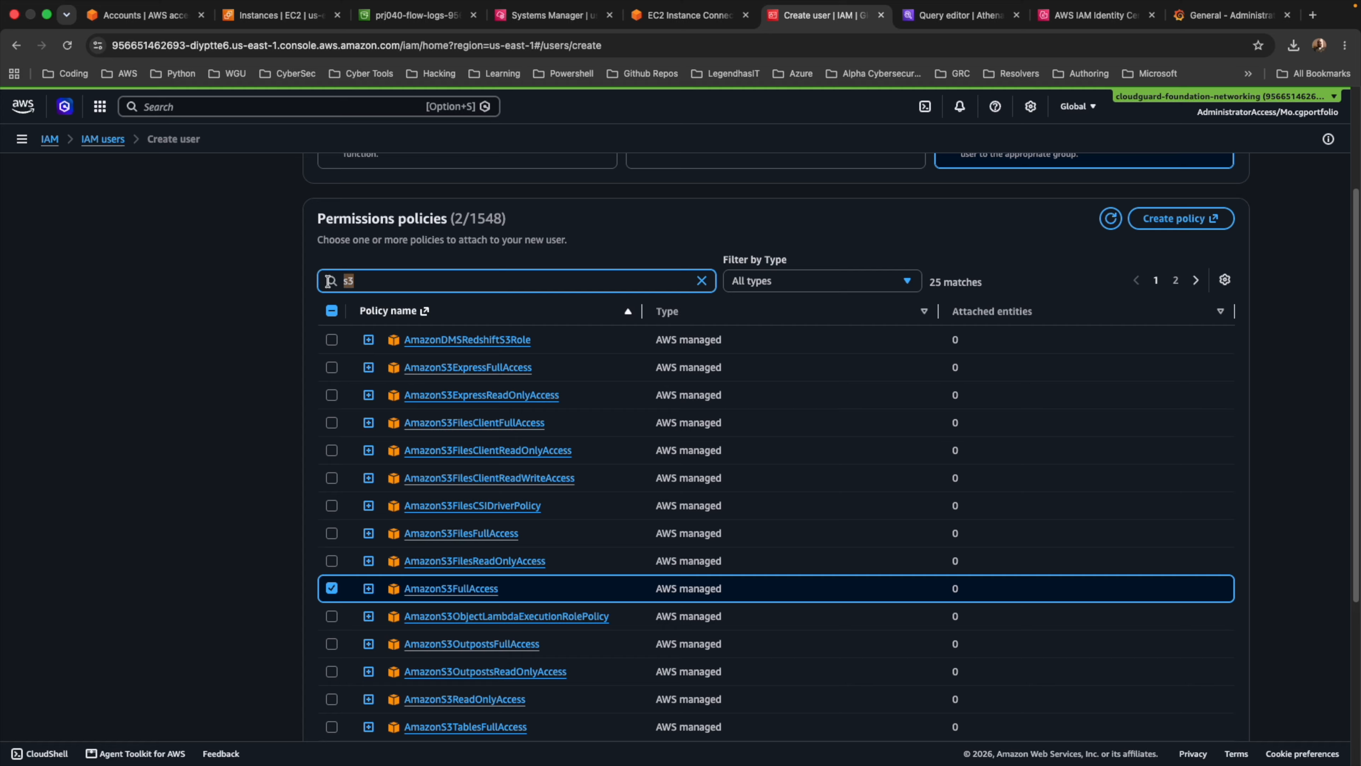
type("grafa")
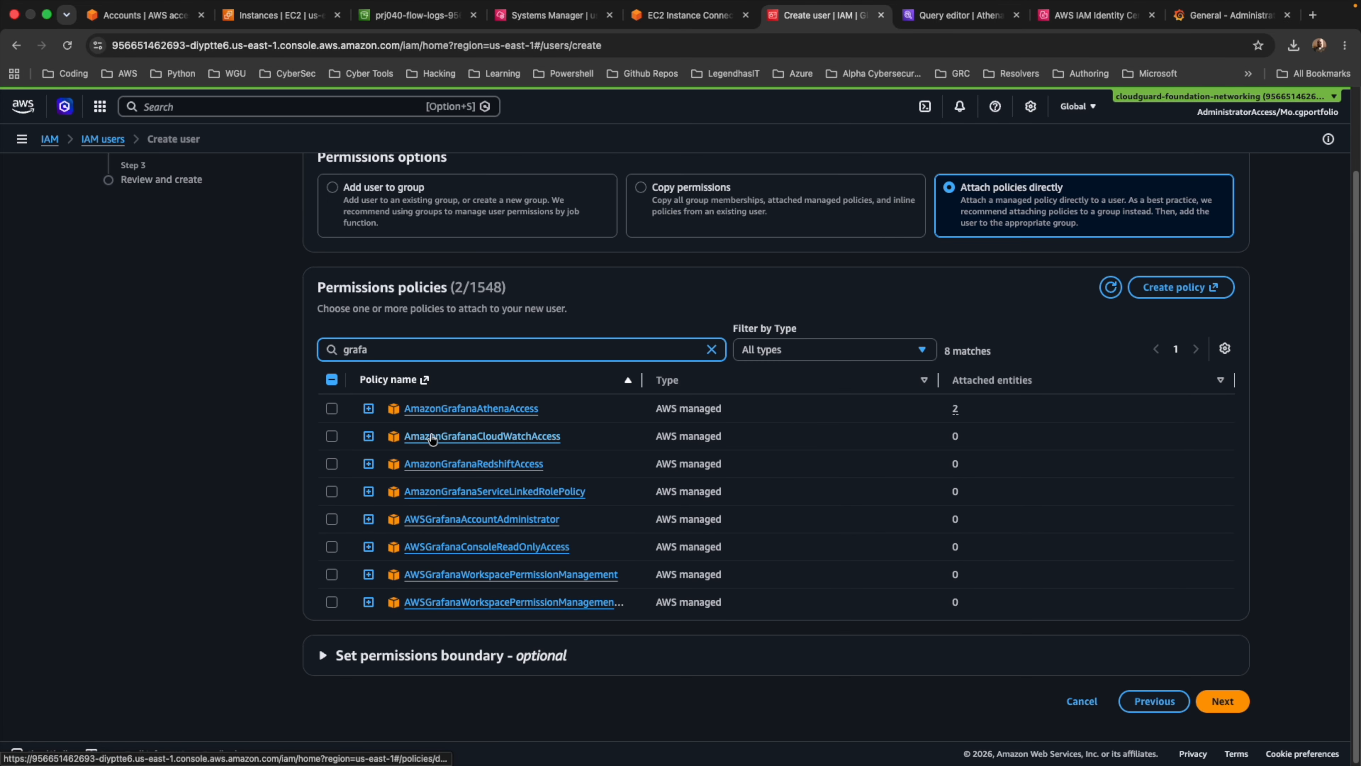
left_click(331, 409)
left_click(1220, 704)
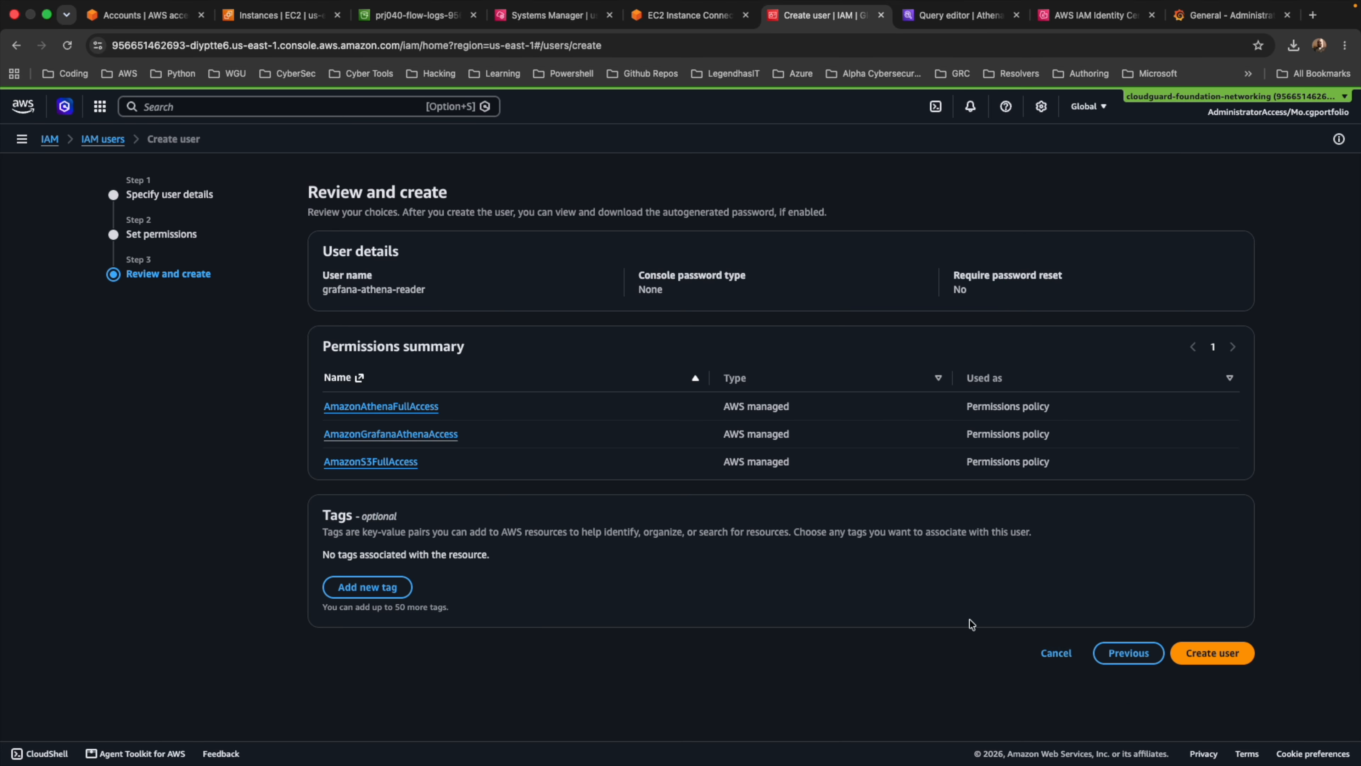
left_click(1212, 653)
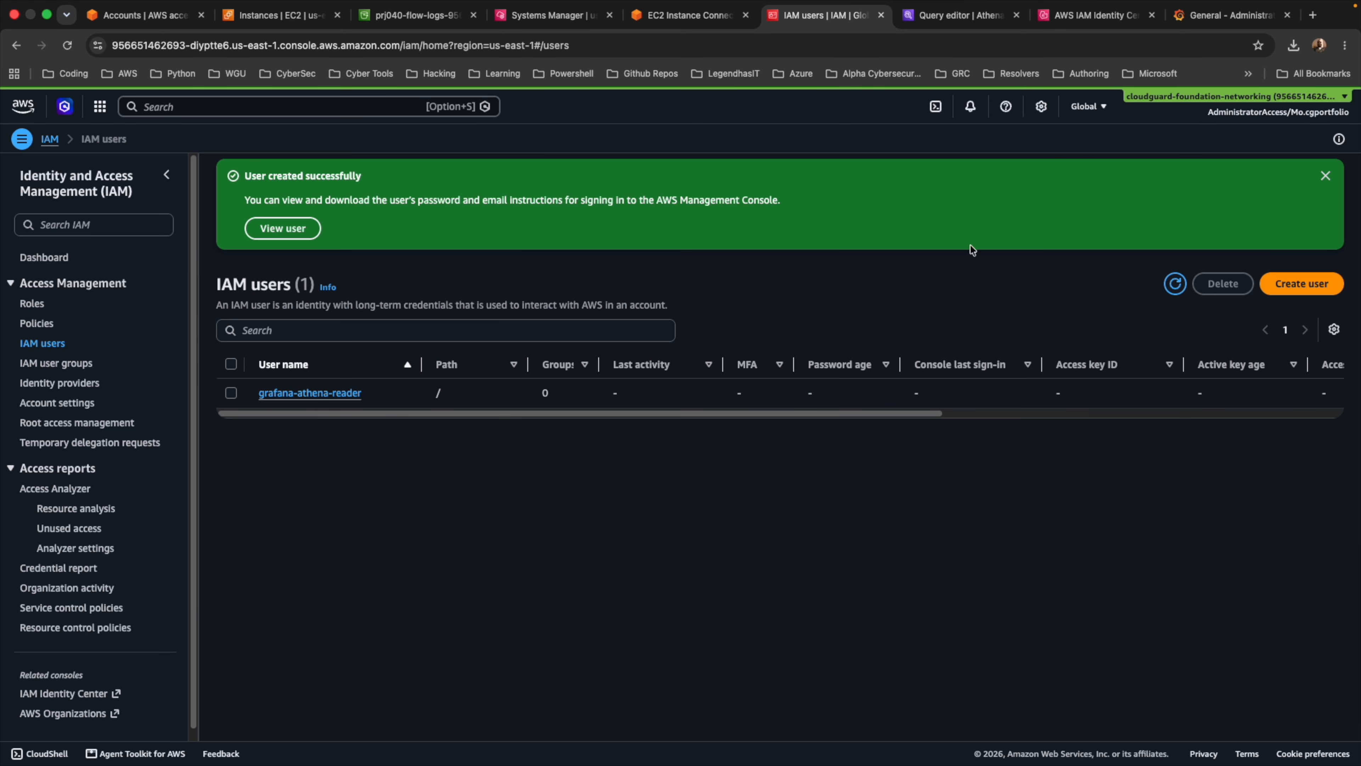
- Open the security credentials of the grafana-athena-reader user and start creating an access key
left_click(232, 395)
left_click(292, 393)
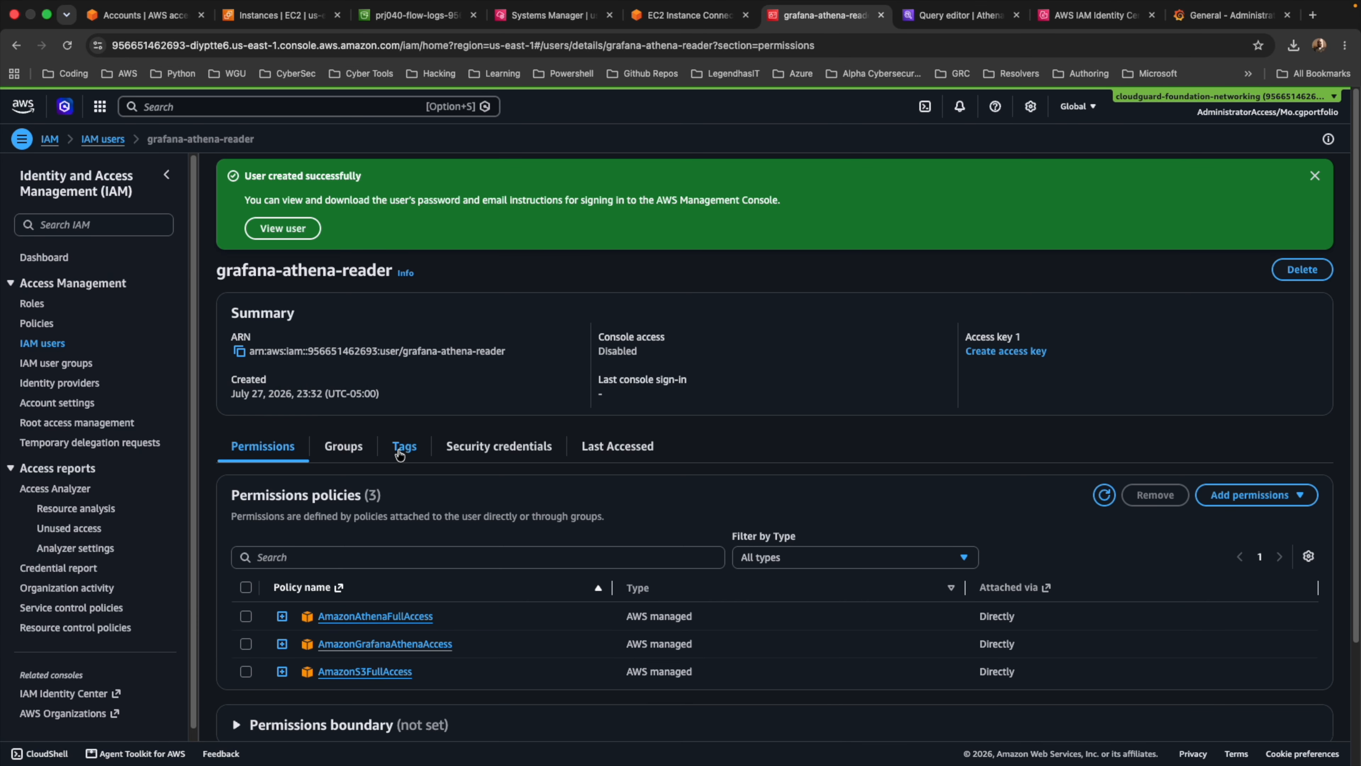
scroll(492, 389, "down", 3)
left_click(488, 337)
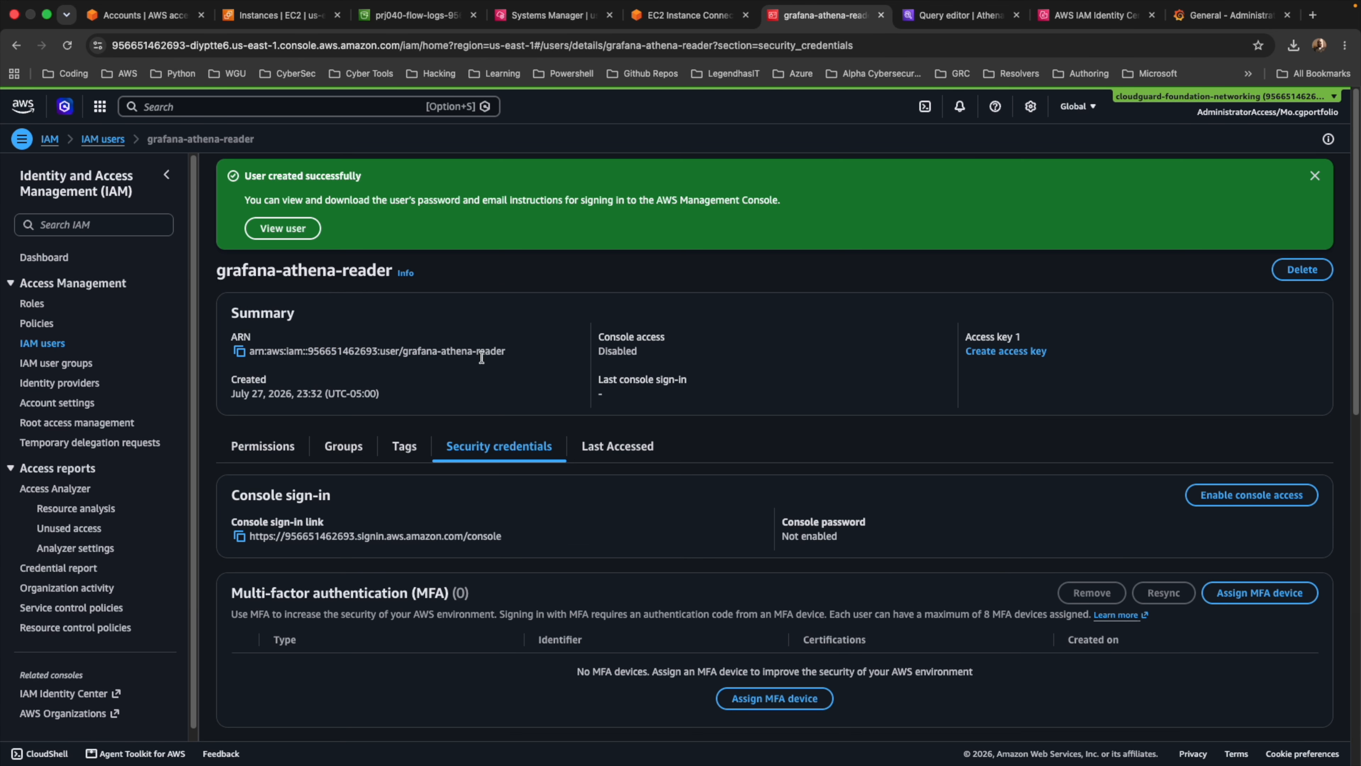
scroll(478, 390, "down", 2)
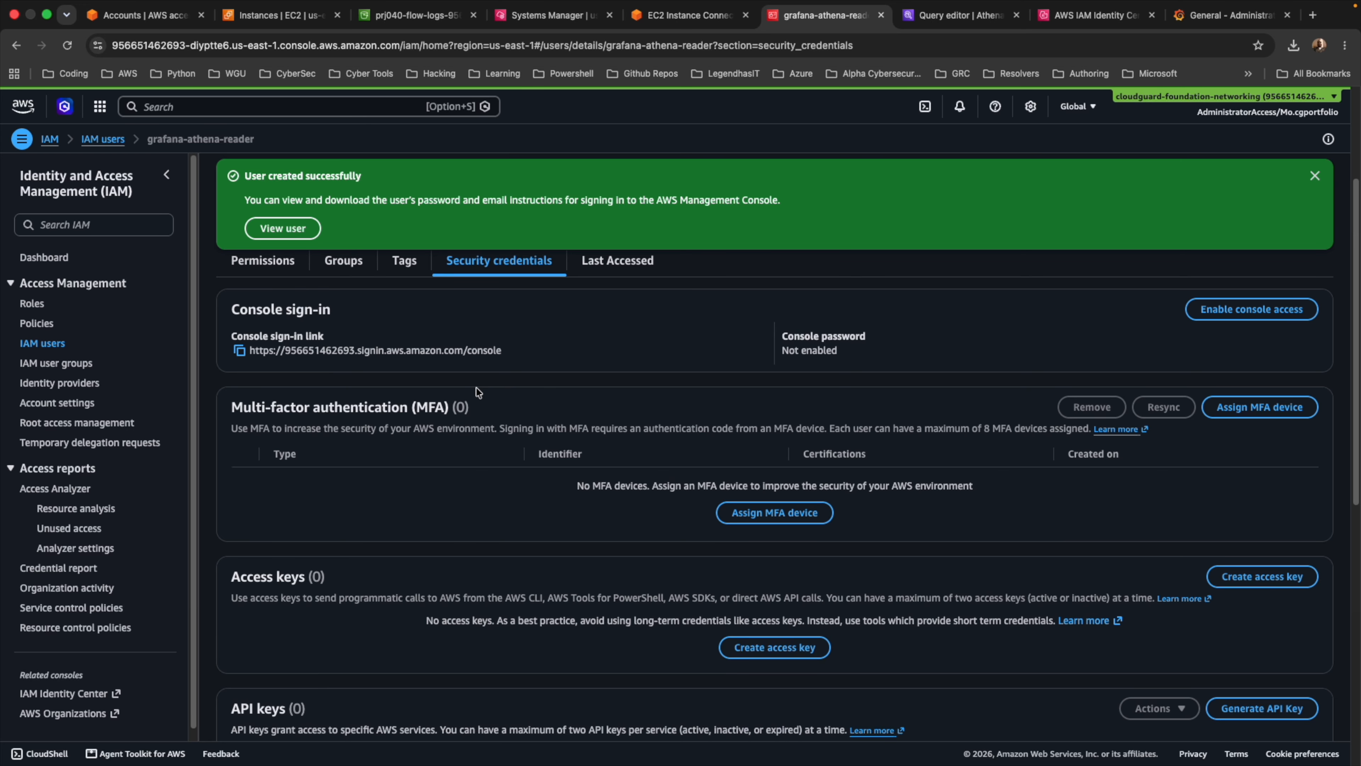
scroll(477, 388, "down", 6)
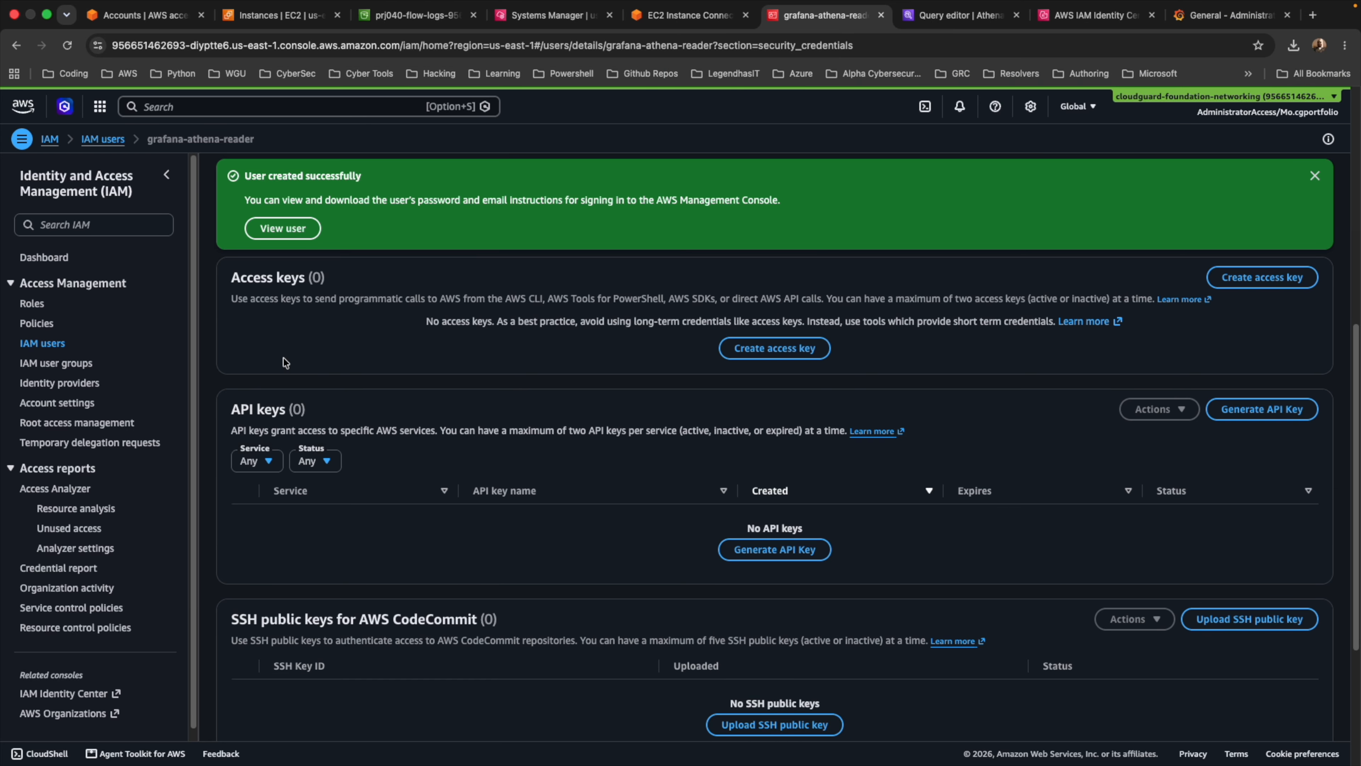
left_click(774, 368)
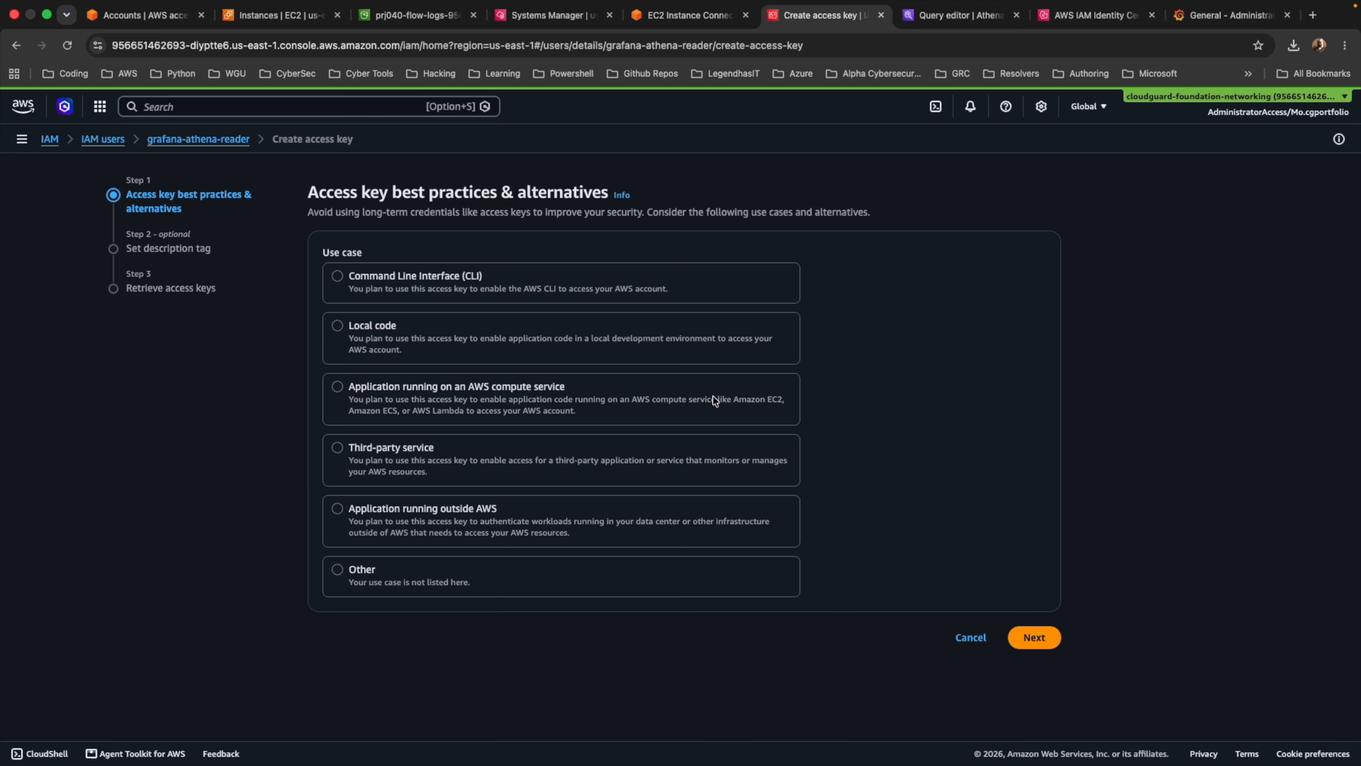
- Choose the Third-party service use case, set the description tag to Grafana-access and create the access key
left_click(367, 454)
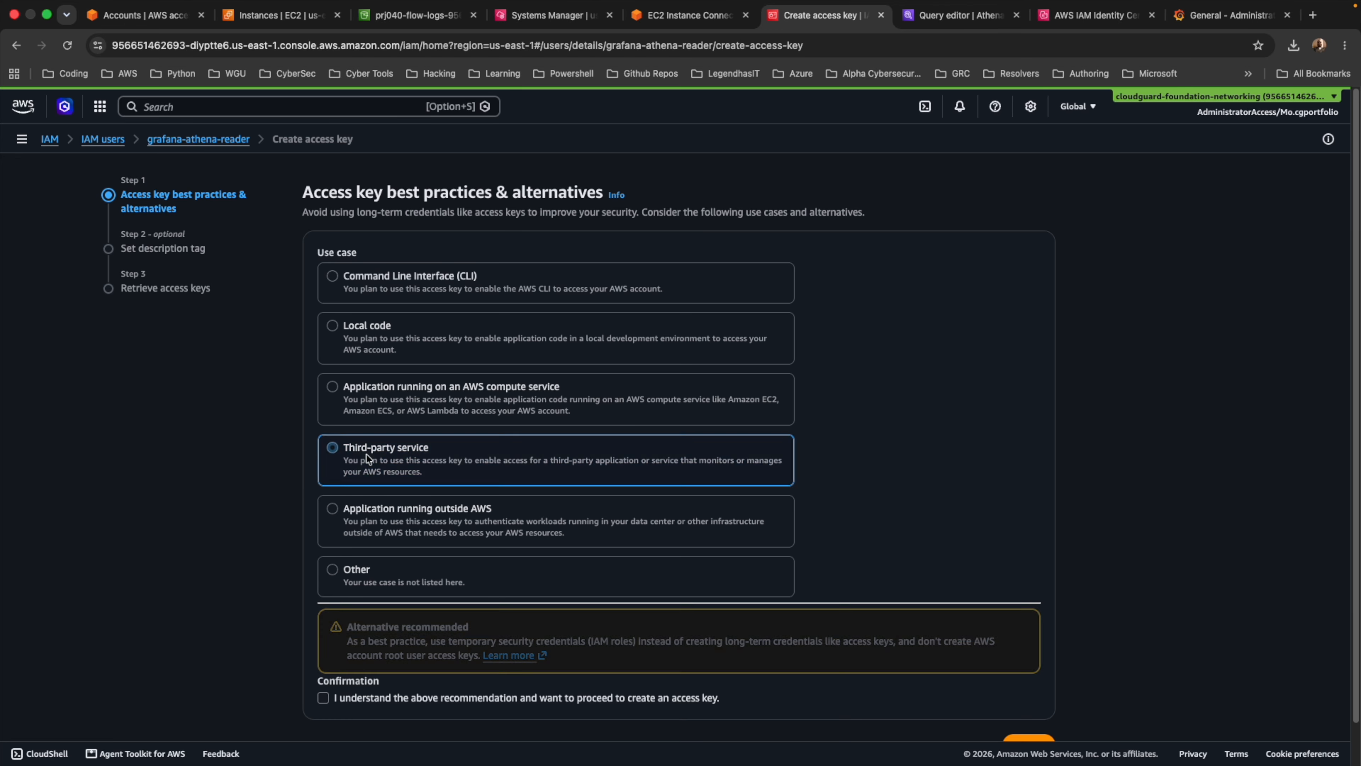
scroll(373, 460, "down", 1)
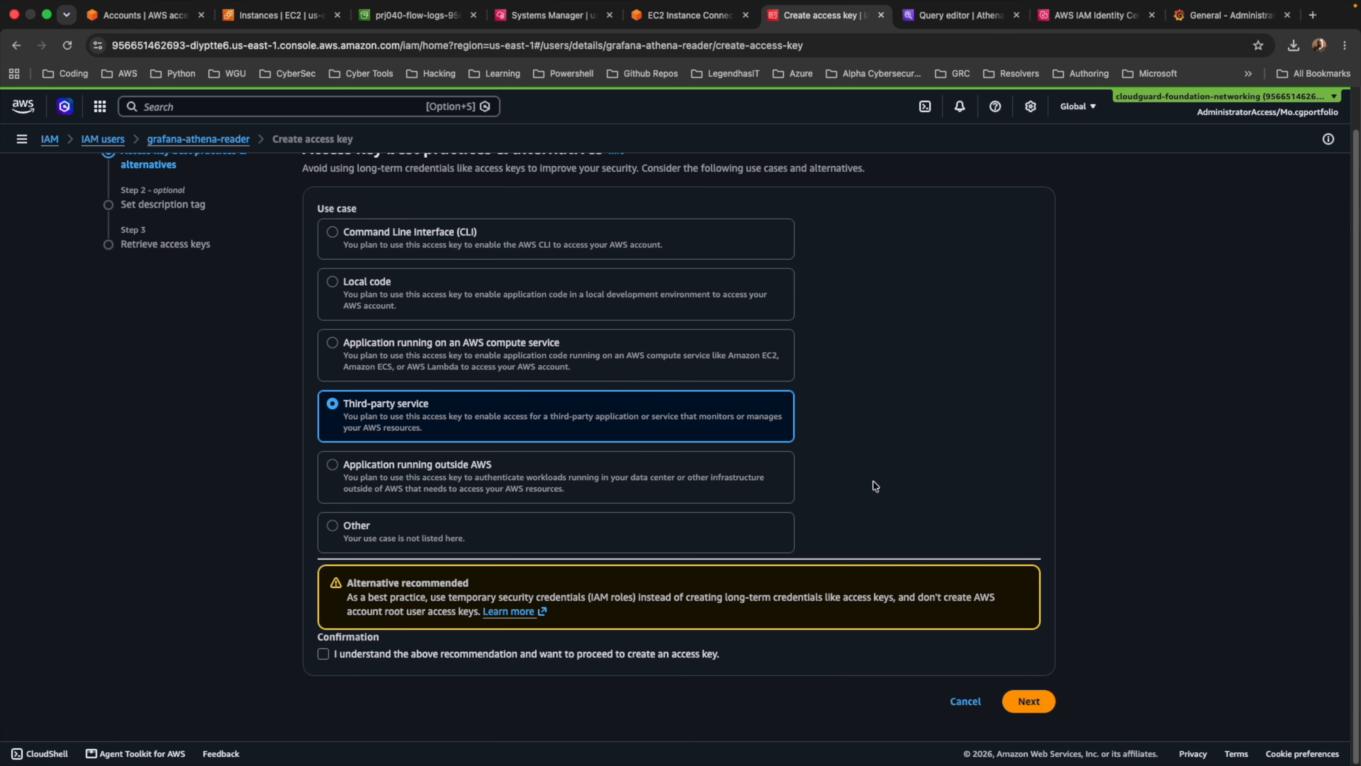
left_click(1030, 702)
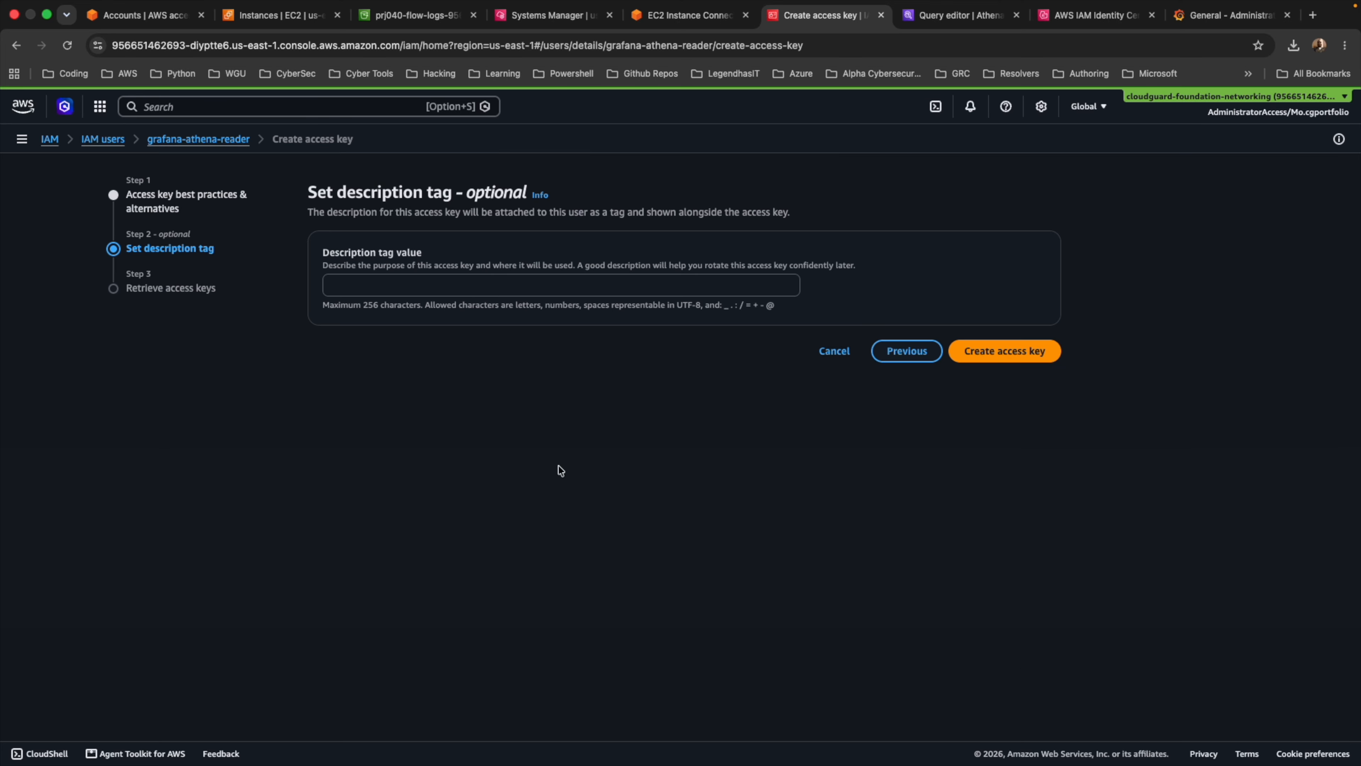
left_click(360, 285)
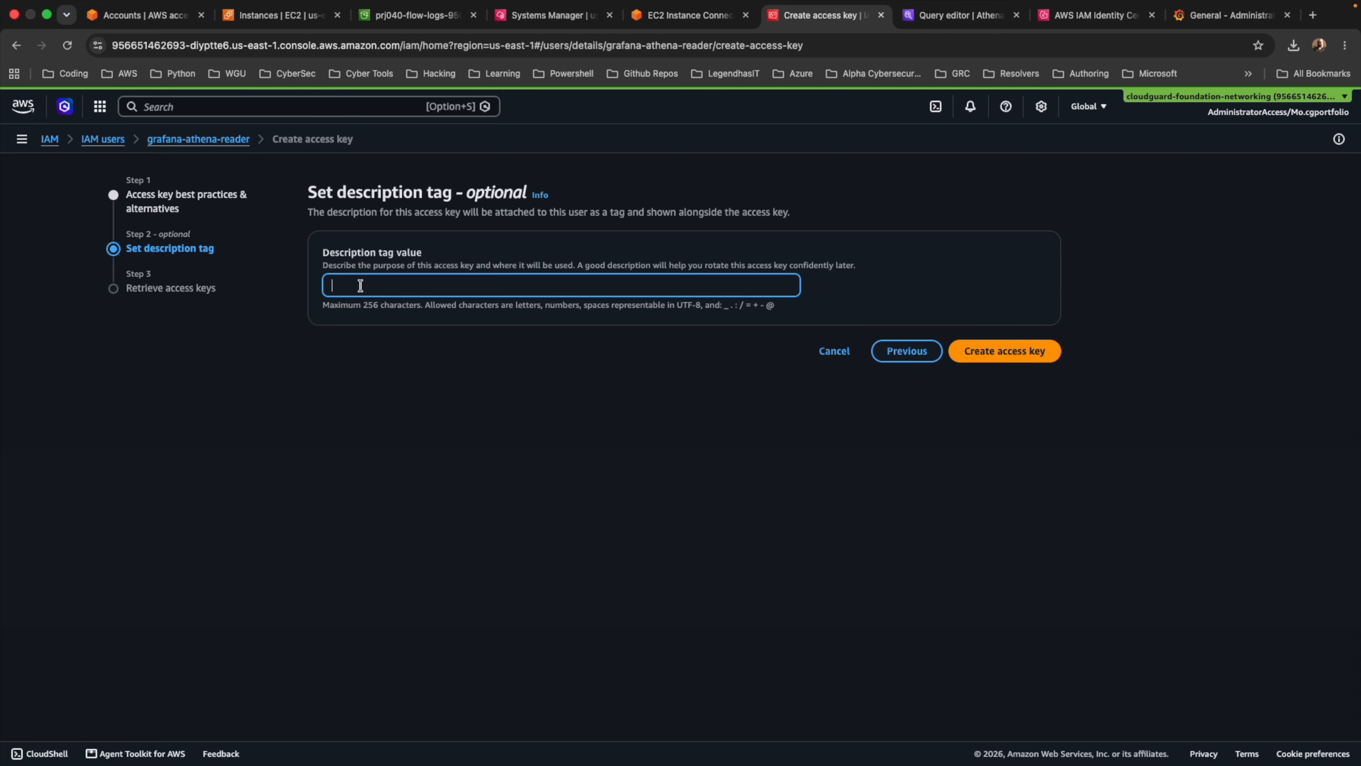
type("Grafana-access")
left_click(1001, 351)
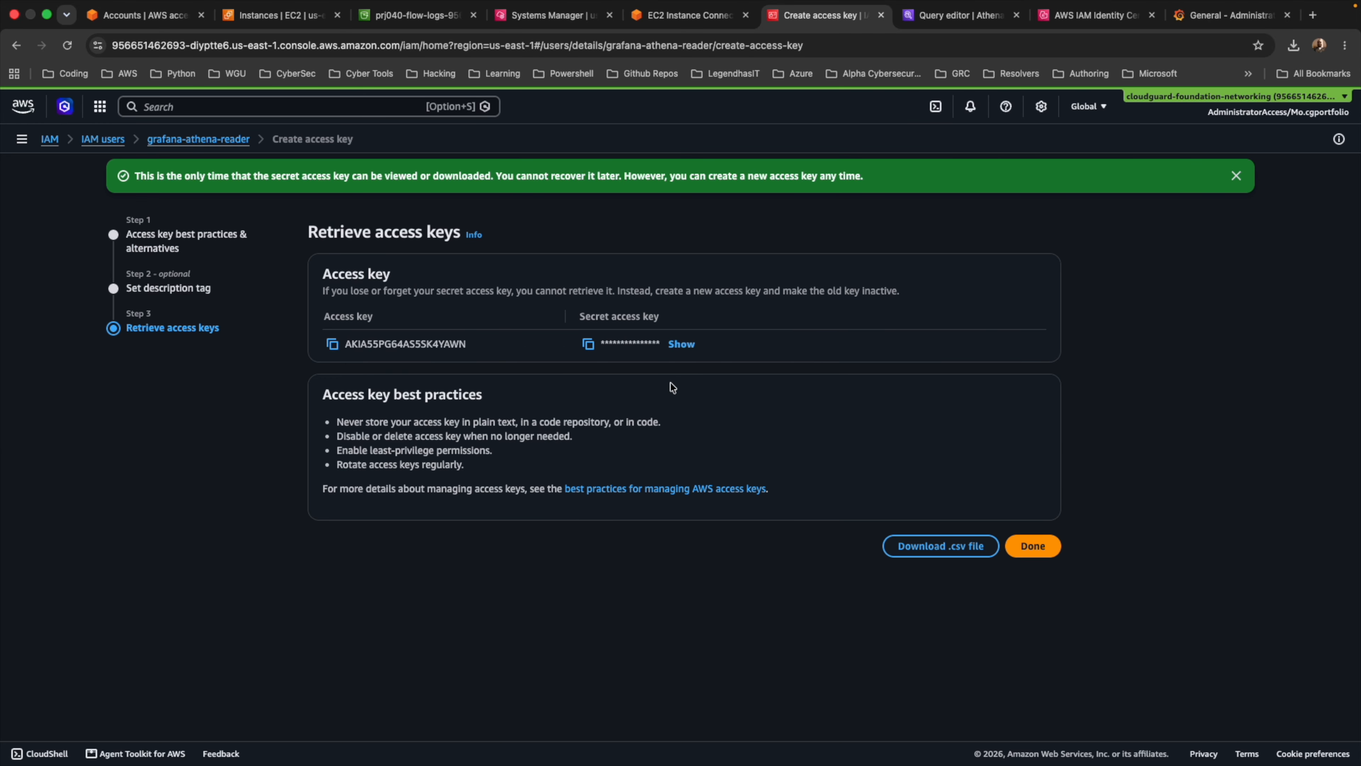
- Switch to Grafana Cloud, search the plugins for "athena" and view the Amazon Athena plugin's details
left_click(1227, 15)
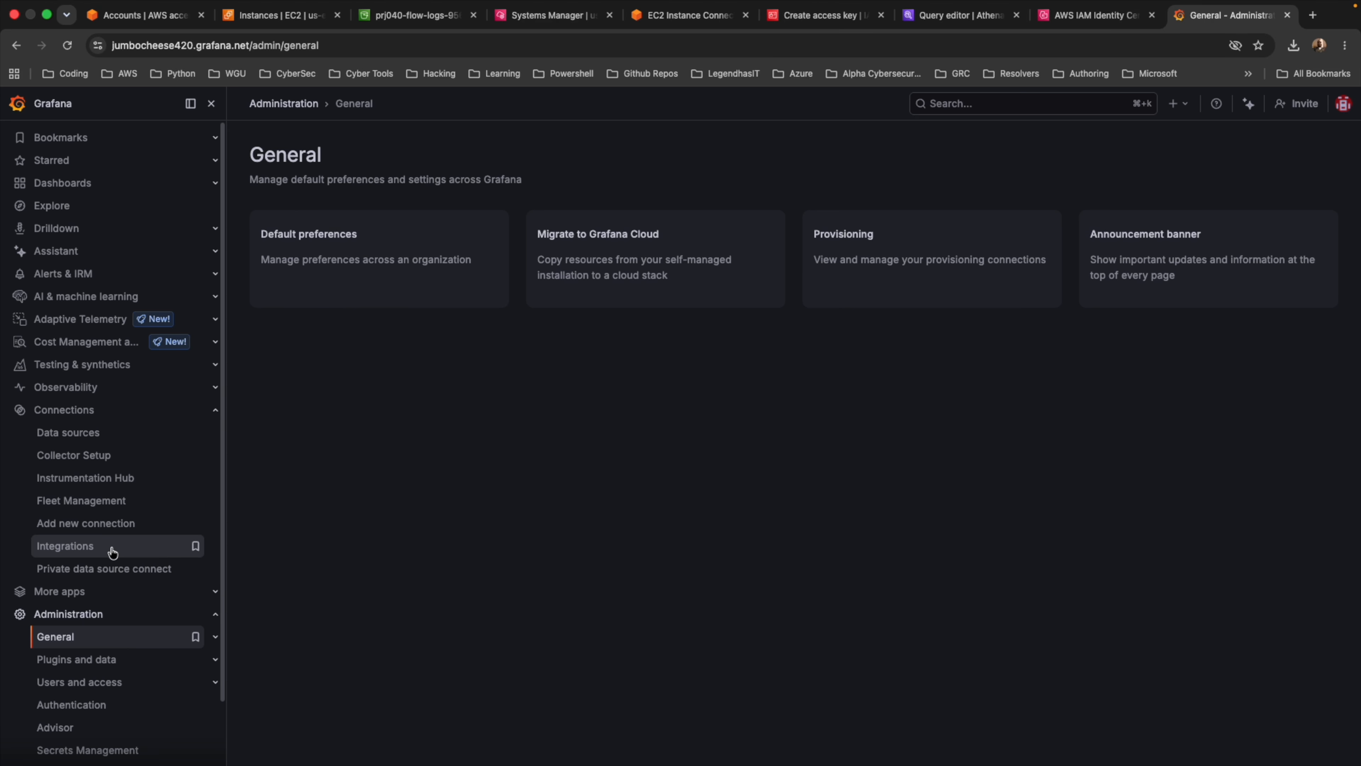
scroll(110, 547, "down", 1)
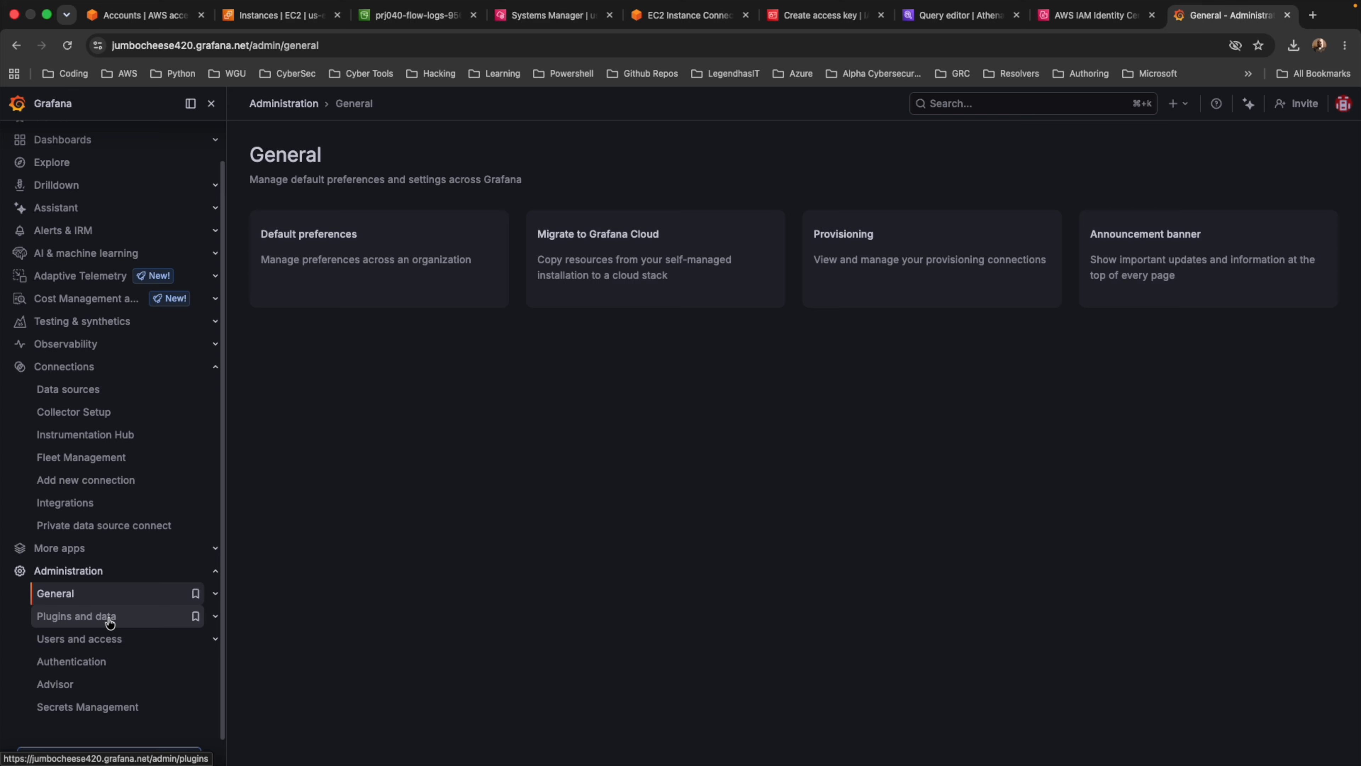
left_click(214, 619)
left_click(68, 639)
left_click(346, 286)
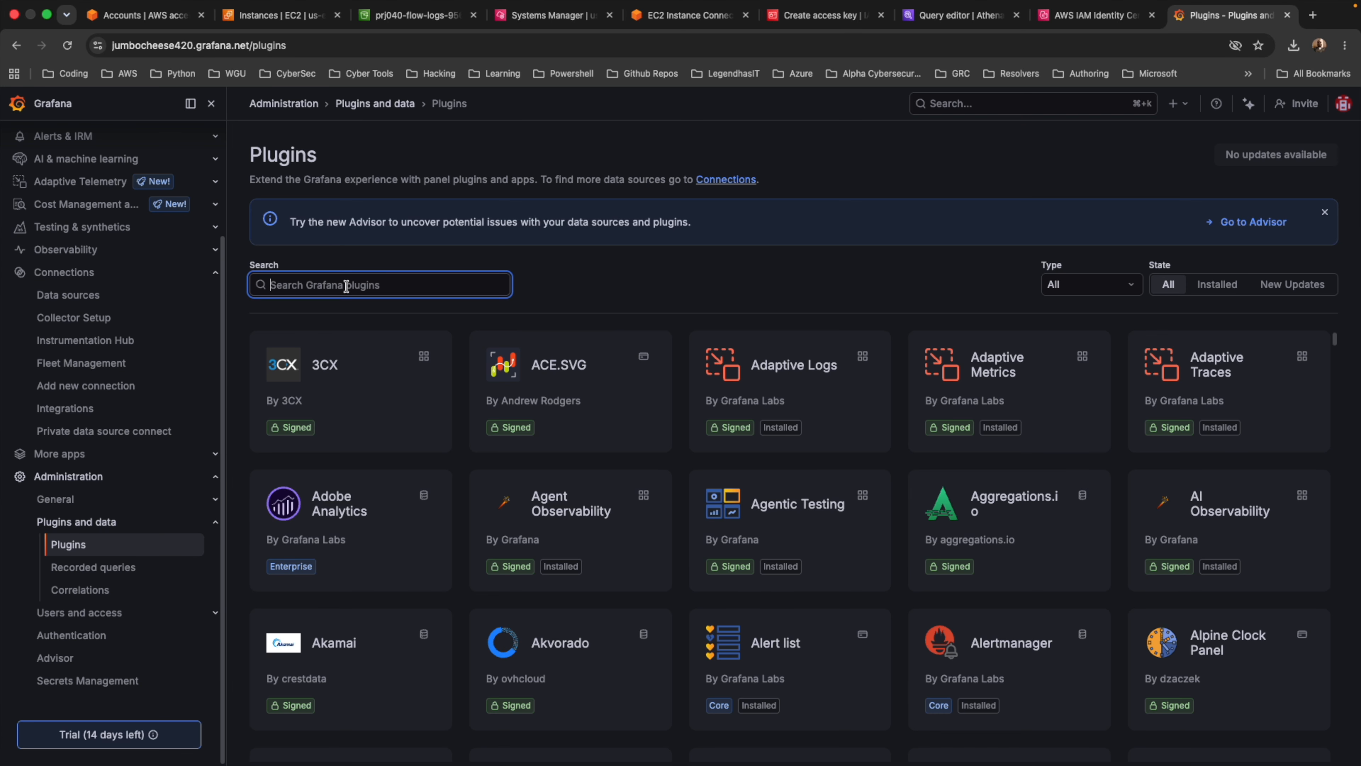
type("athena")
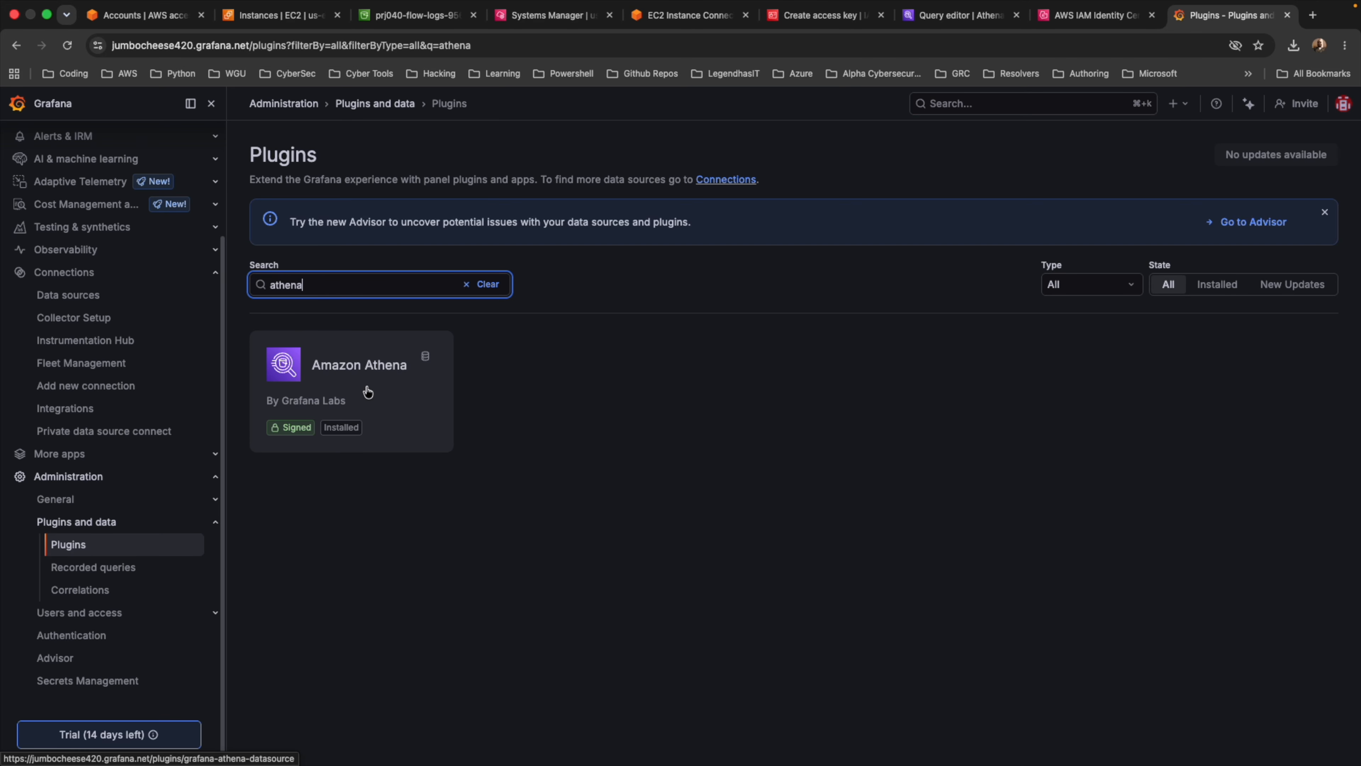
left_click(355, 396)
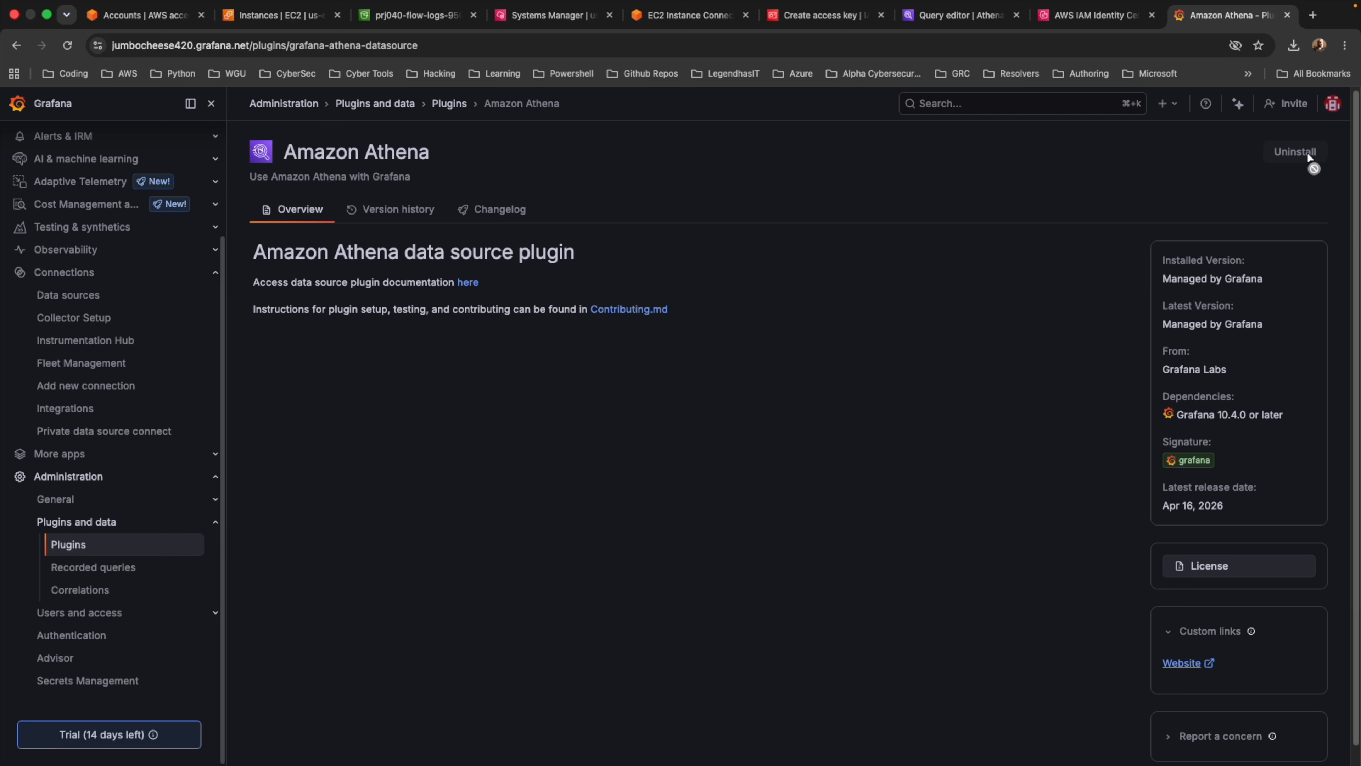
scroll(874, 381, "down", 1)
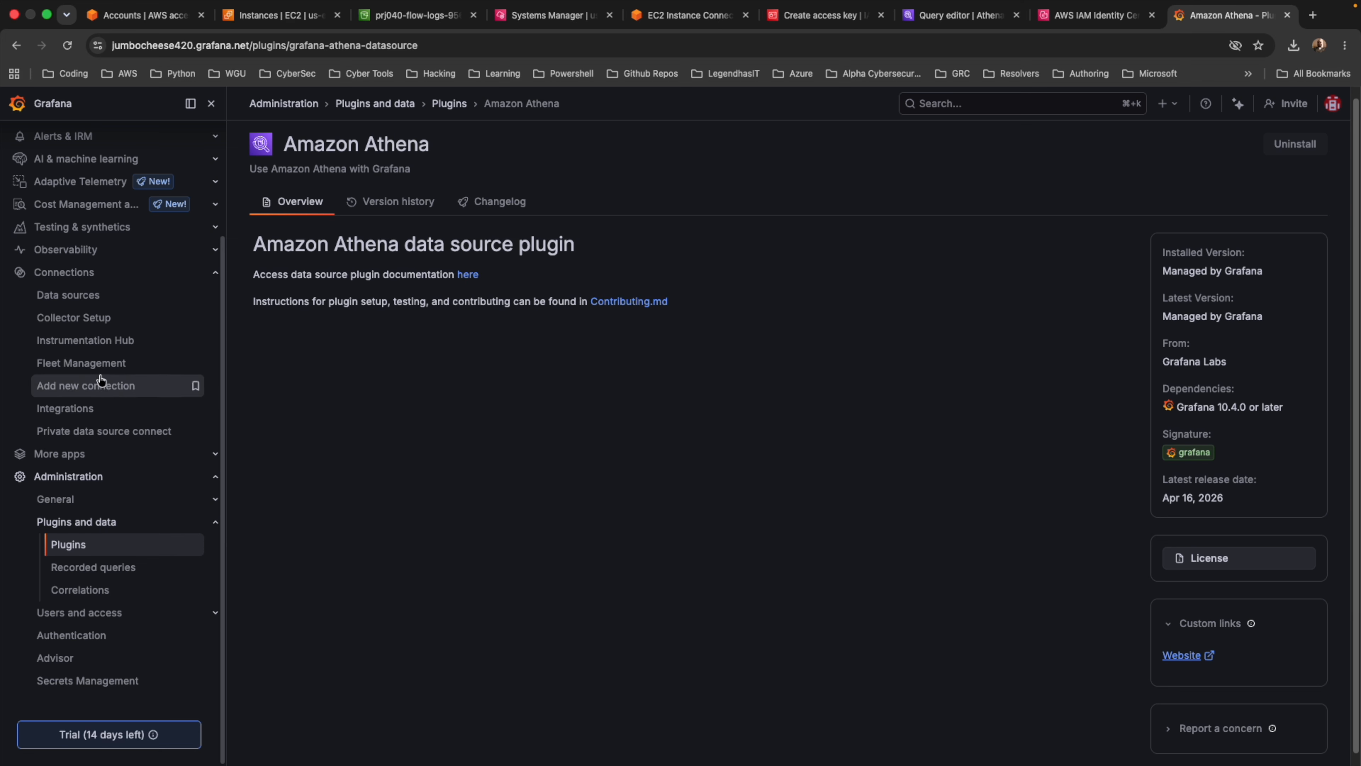
- Add a new data source under Connections, filtering the types by "athe" and choosing Amazon Athena
left_click(69, 299)
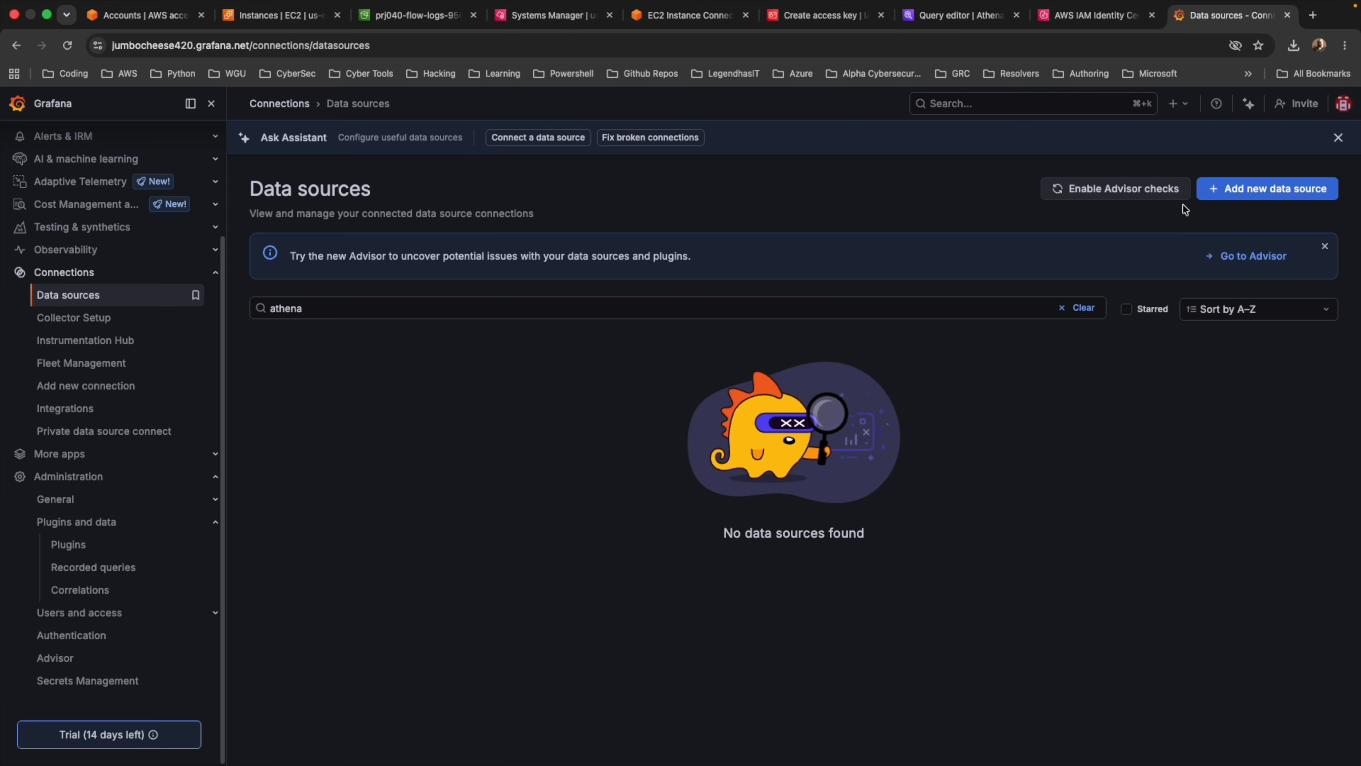
left_click(1215, 196)
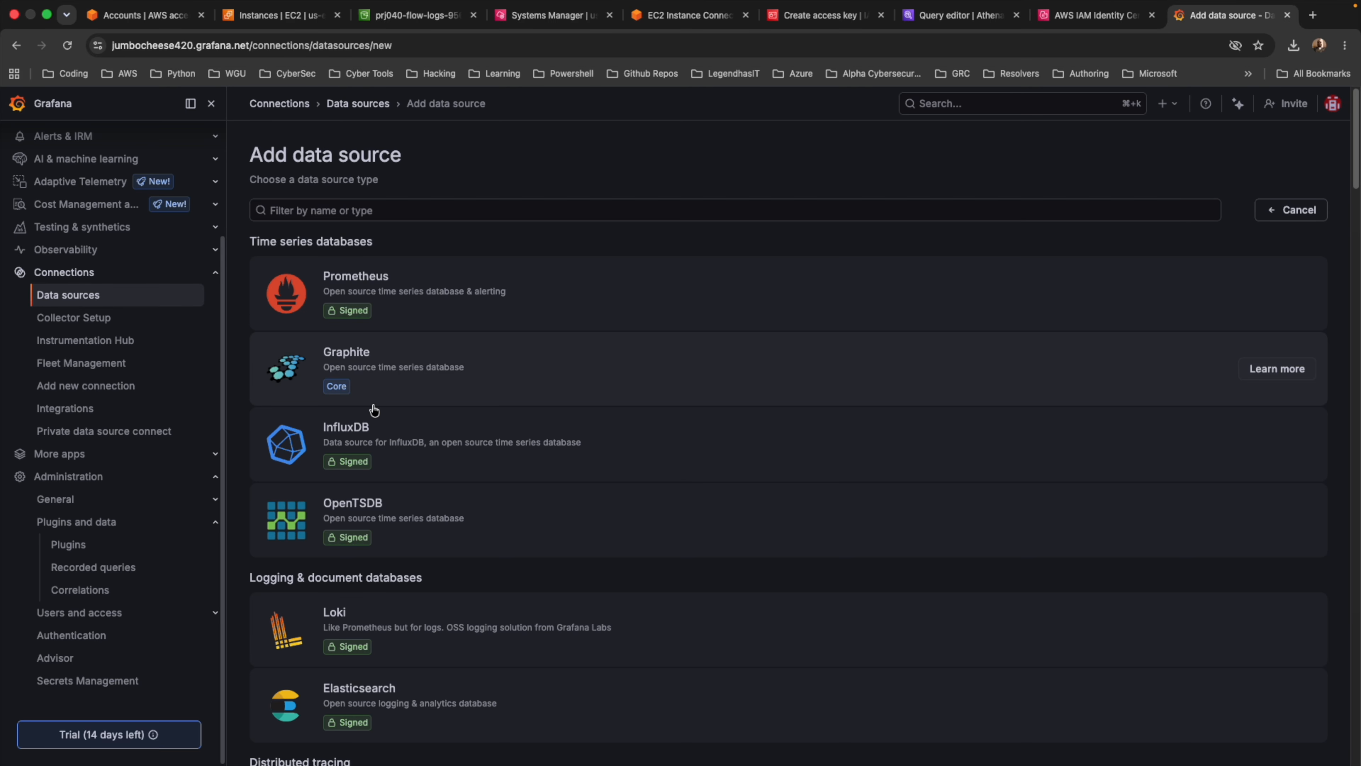
left_click(356, 213)
type("ath")
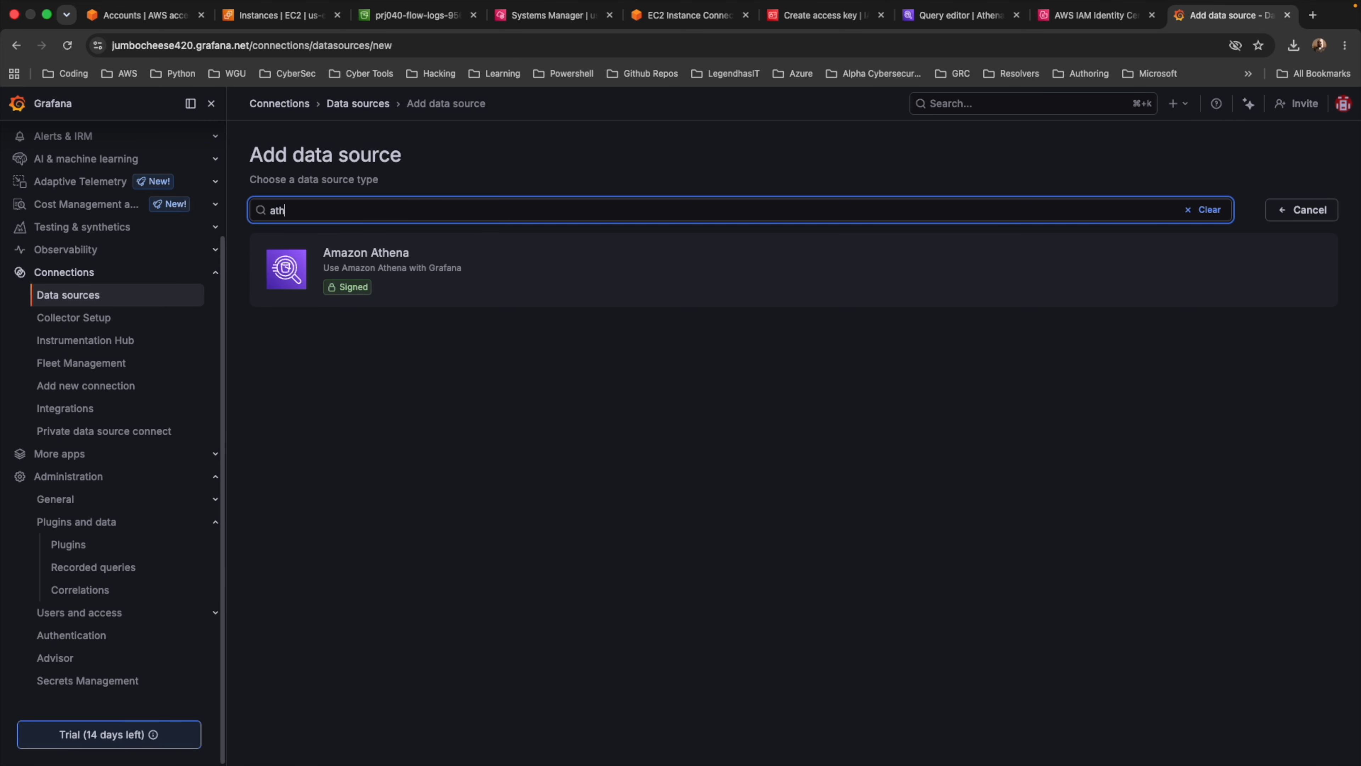
type("e")
left_click(597, 270)
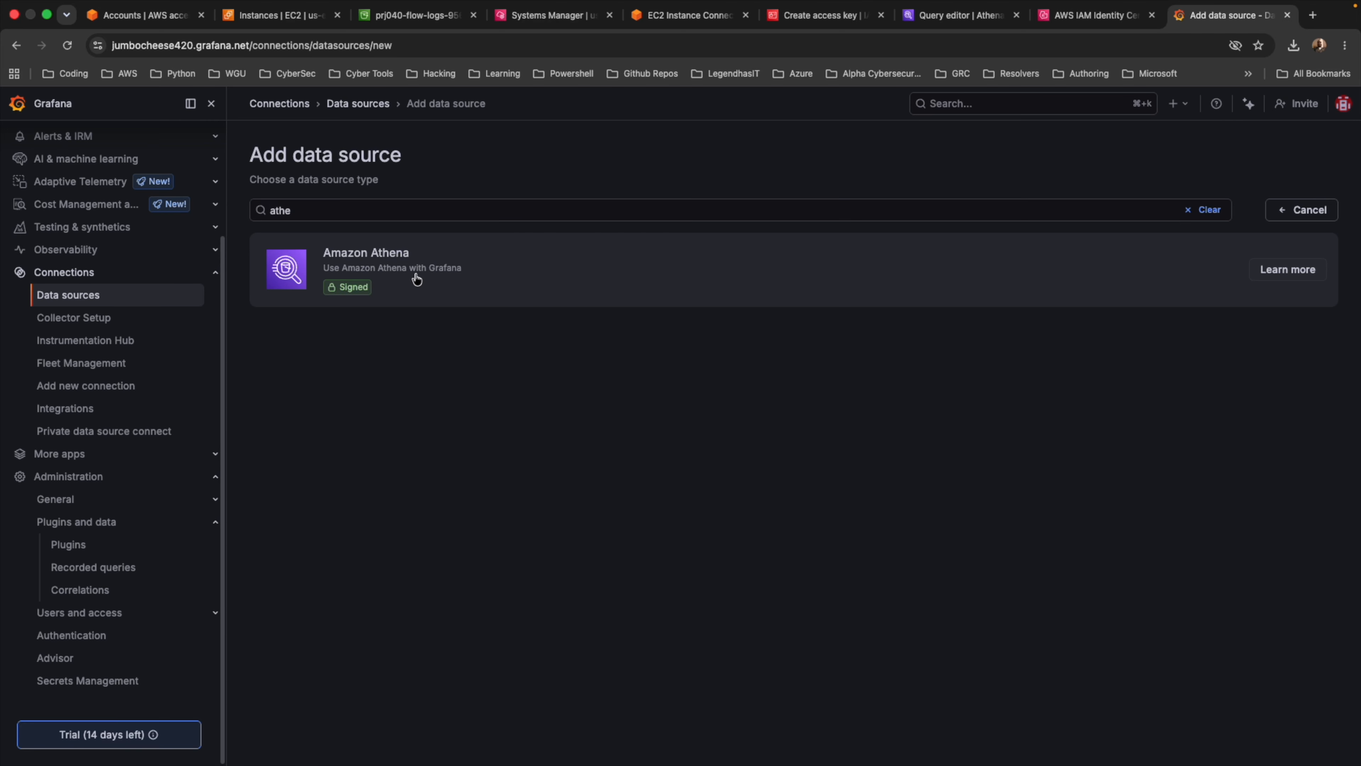
- Set the Athena data source's authentication provider to Access & secret key
scroll(423, 292, "down", 2)
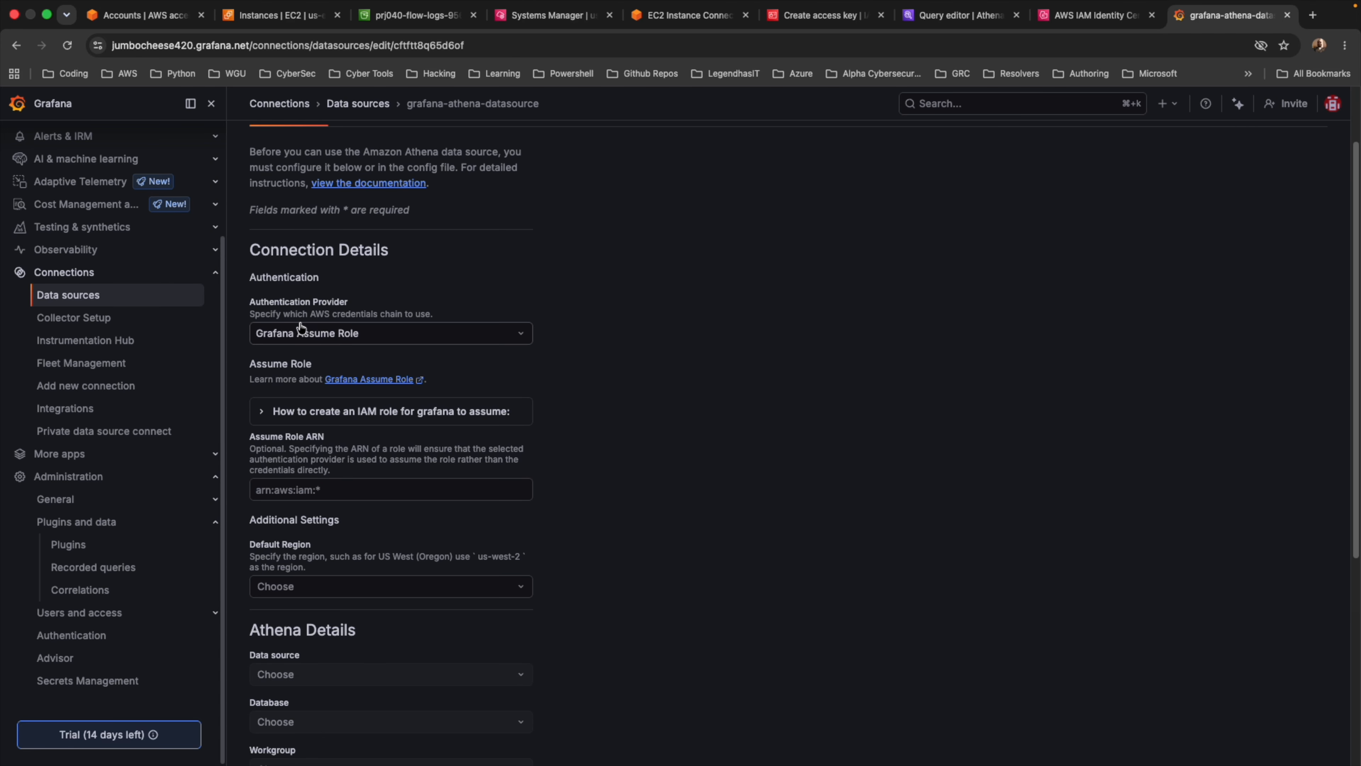
left_click(305, 335)
left_click(302, 388)
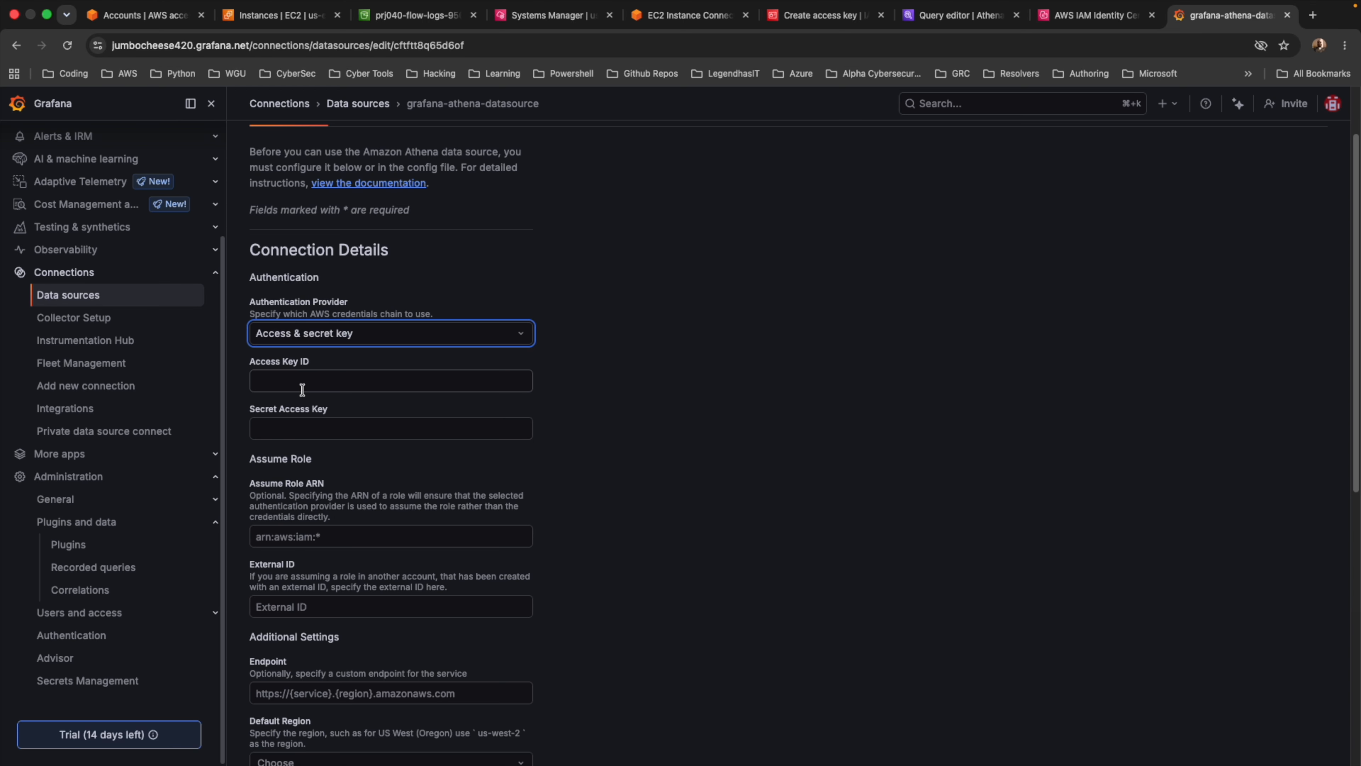
- Copy the access key ID and secret access key from the AWS IAM console into the matching Grafana data source fields
scroll(587, 402, "down", 2)
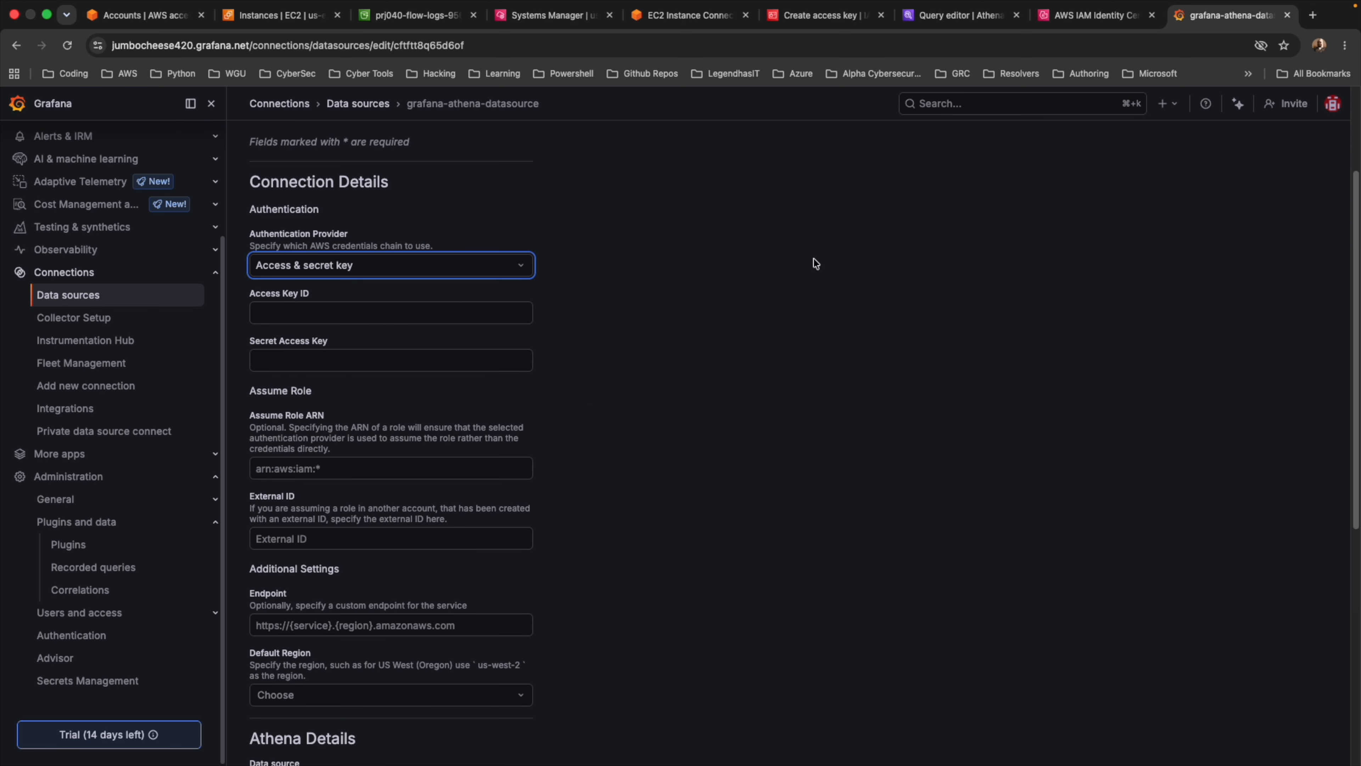
left_click(796, 16)
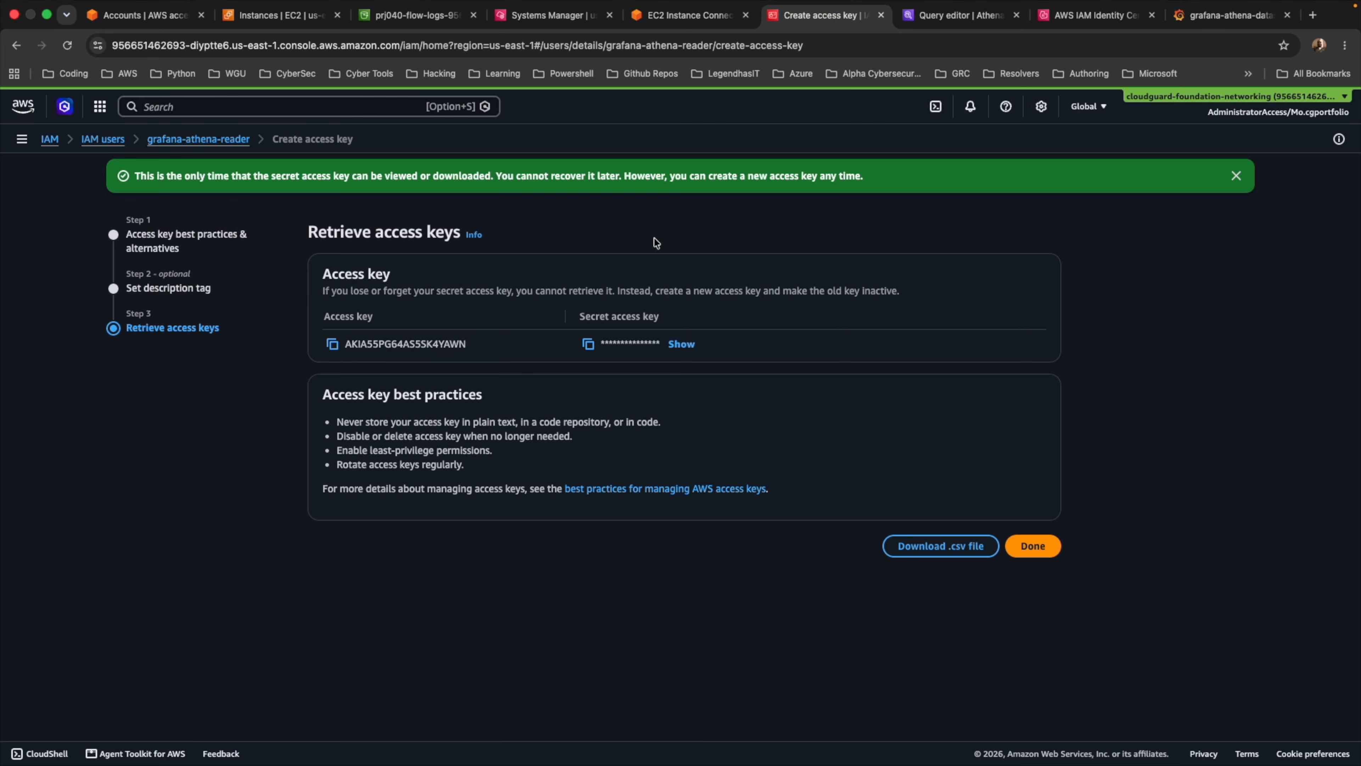
left_click(332, 344)
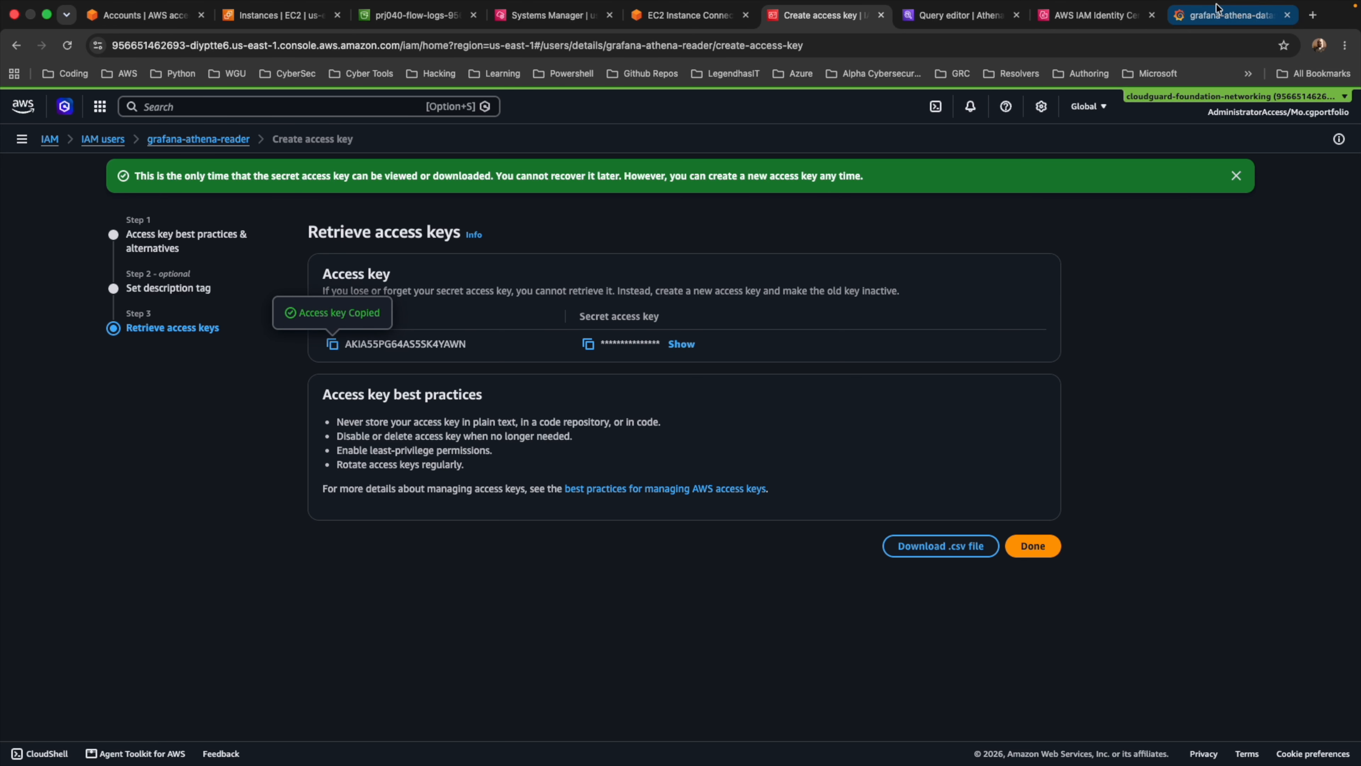
left_click(1217, 15)
left_click(360, 311)
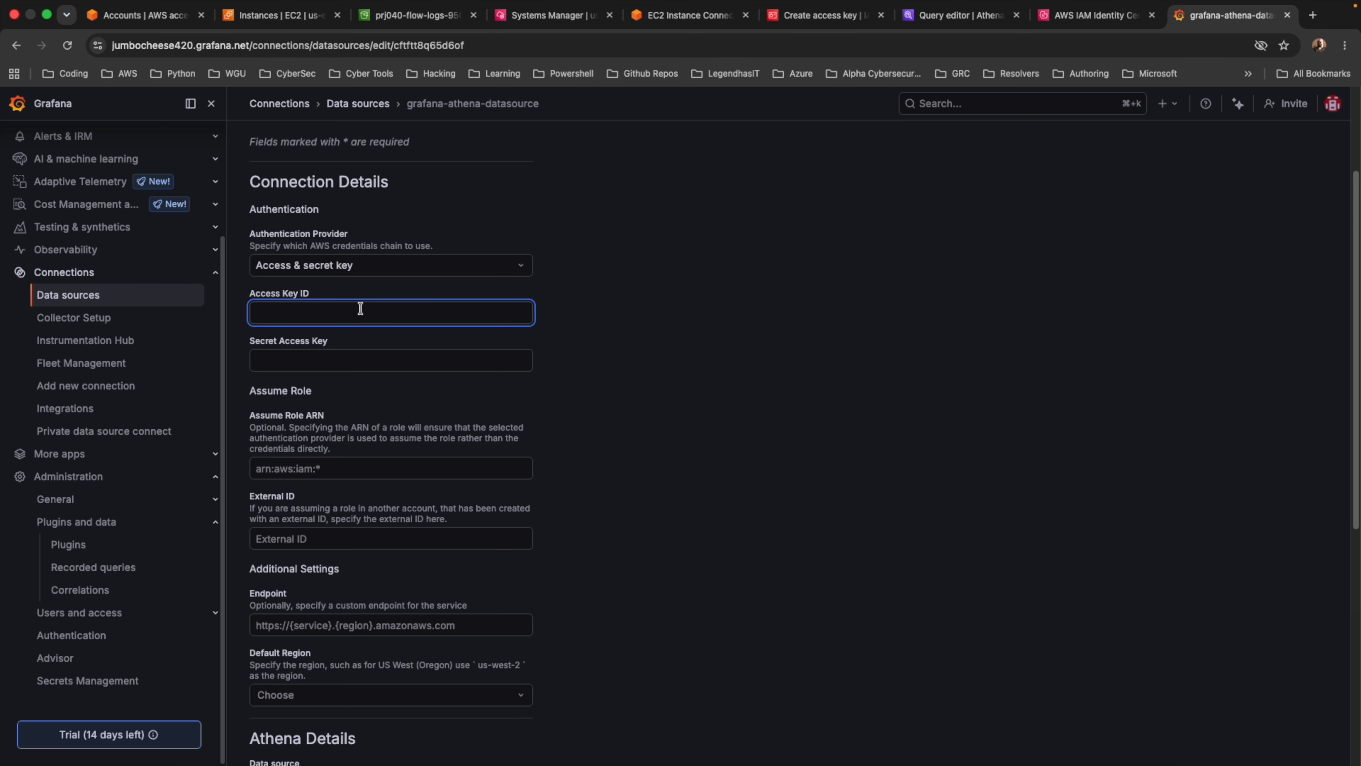
key("super+v")
left_click(819, 15)
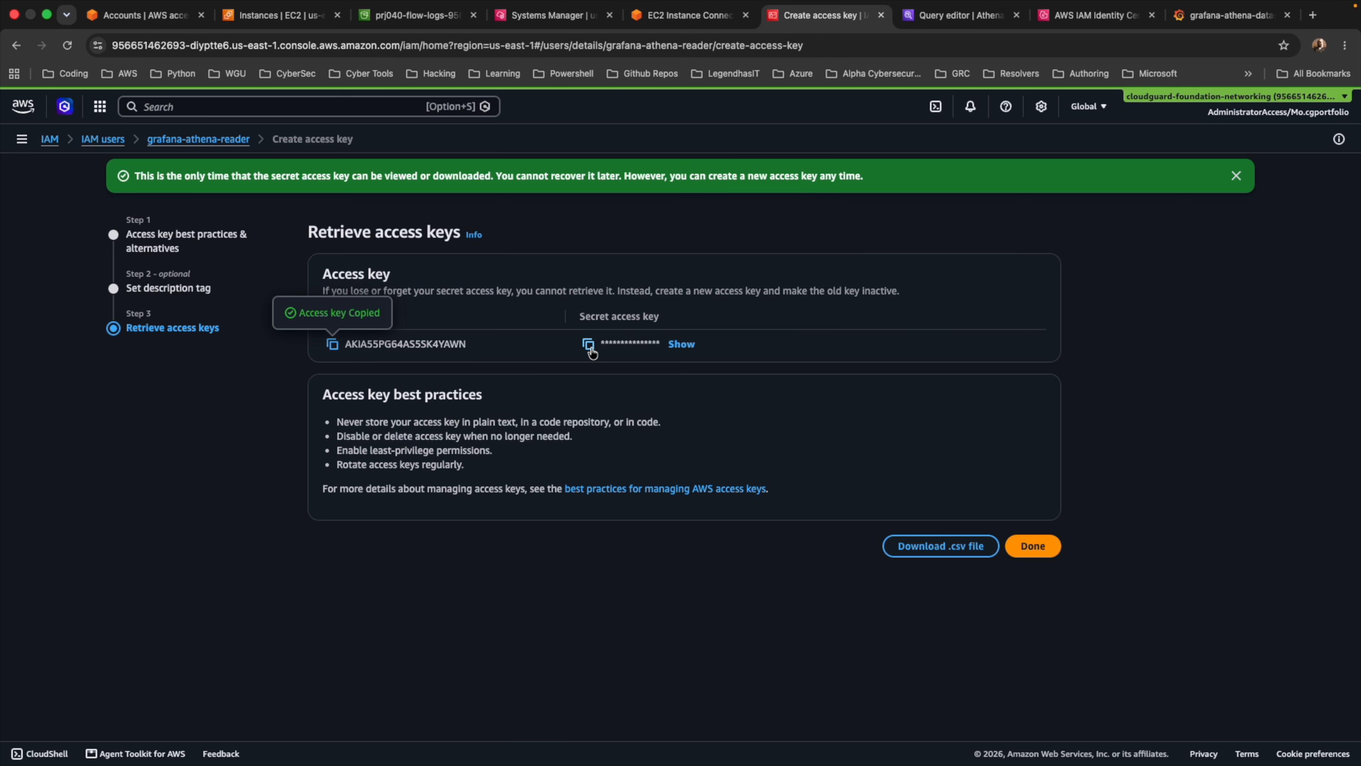
left_click(1225, 21)
left_click(376, 358)
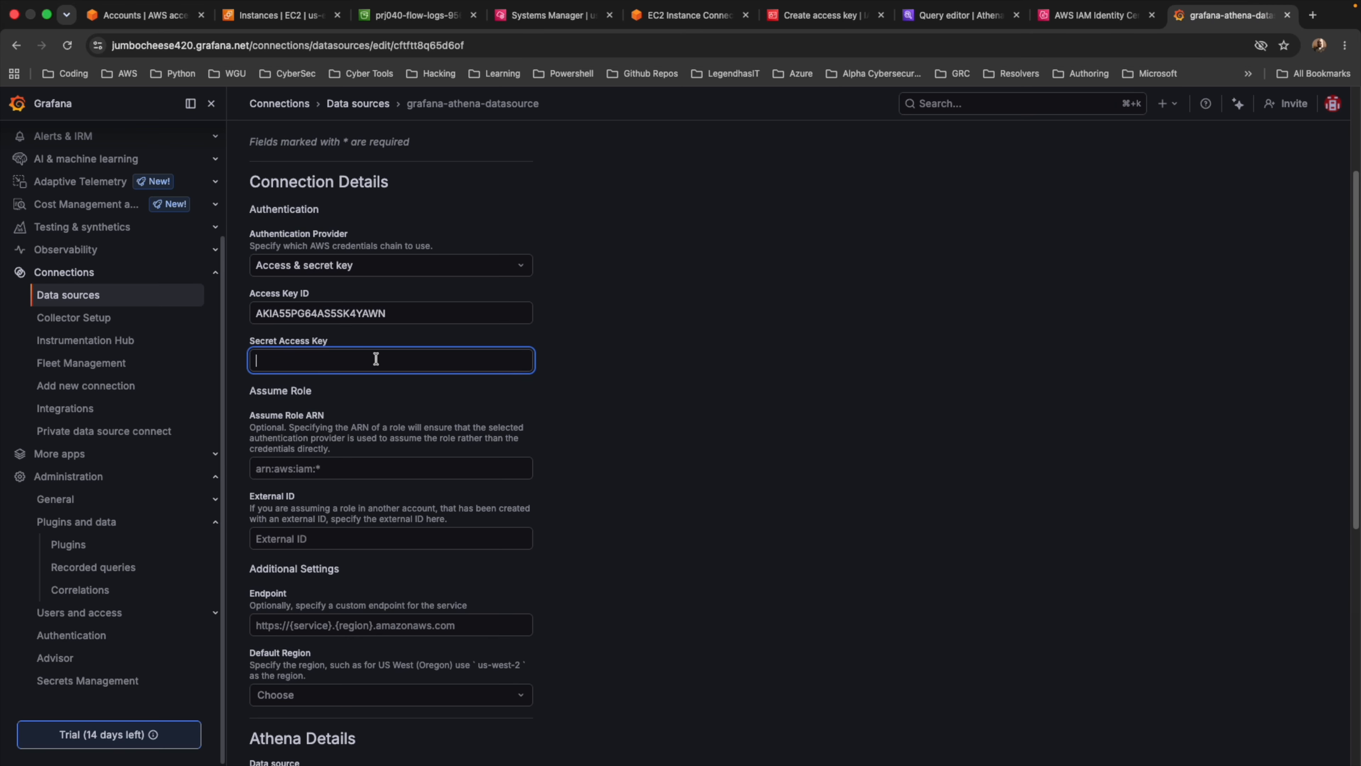
- Leave the assume role ARN empty and set the data source's default region to us-east-1
scroll(485, 387, "down", 5)
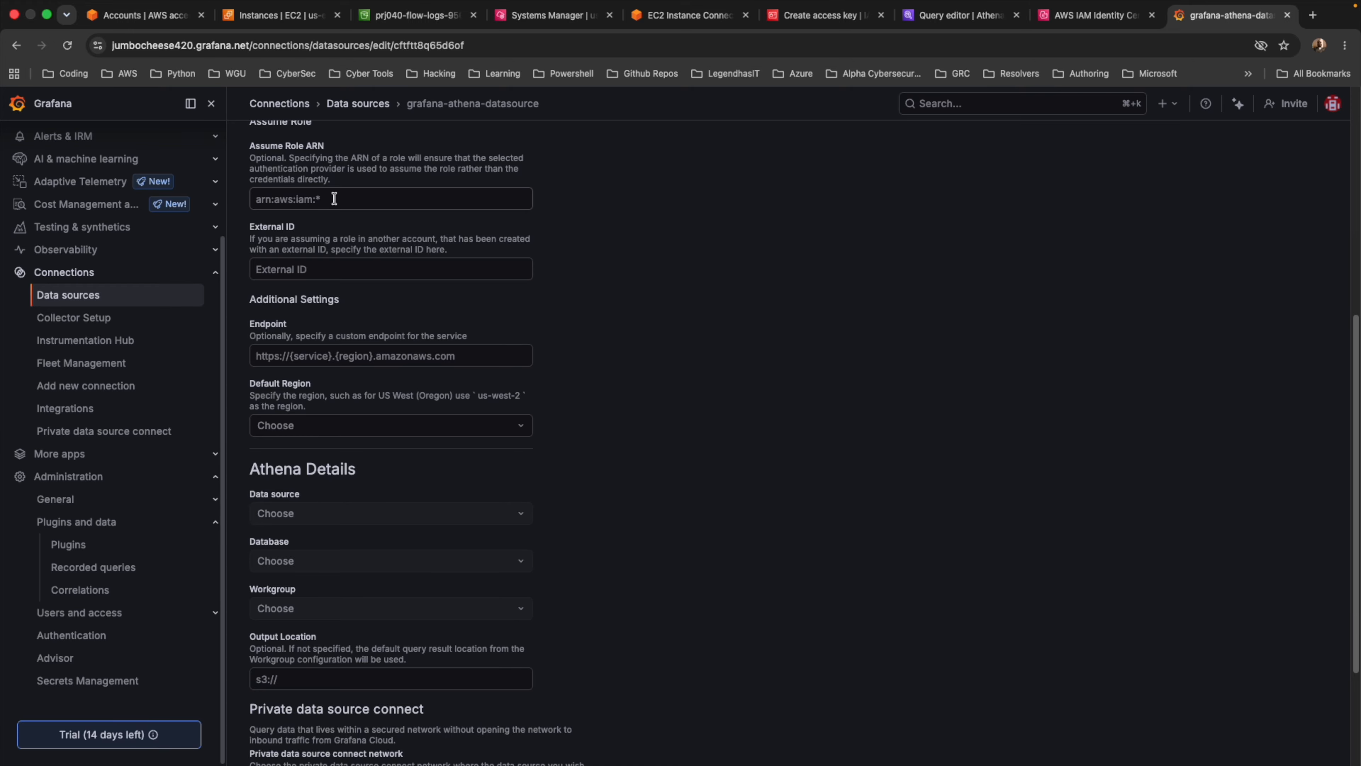
left_click(334, 199)
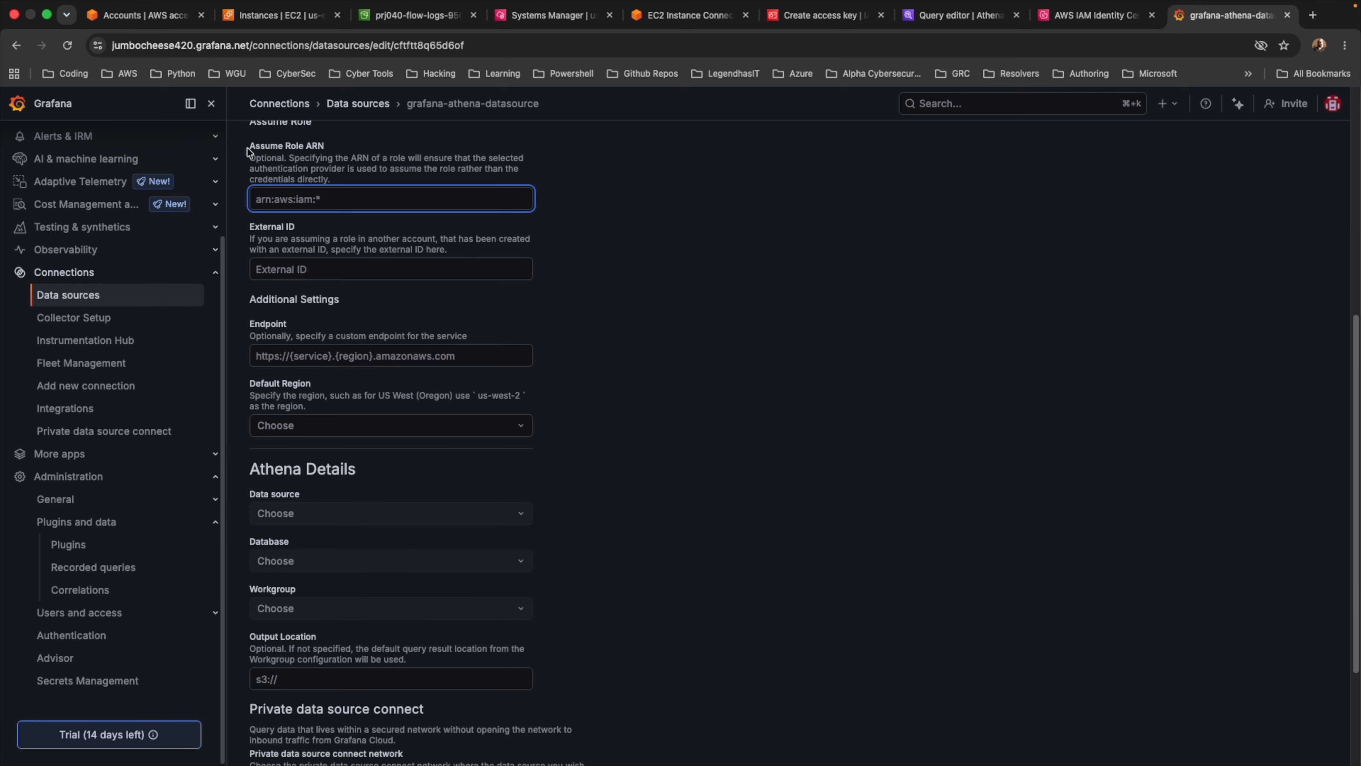
scroll(358, 319, "down", 2)
left_click(358, 316)
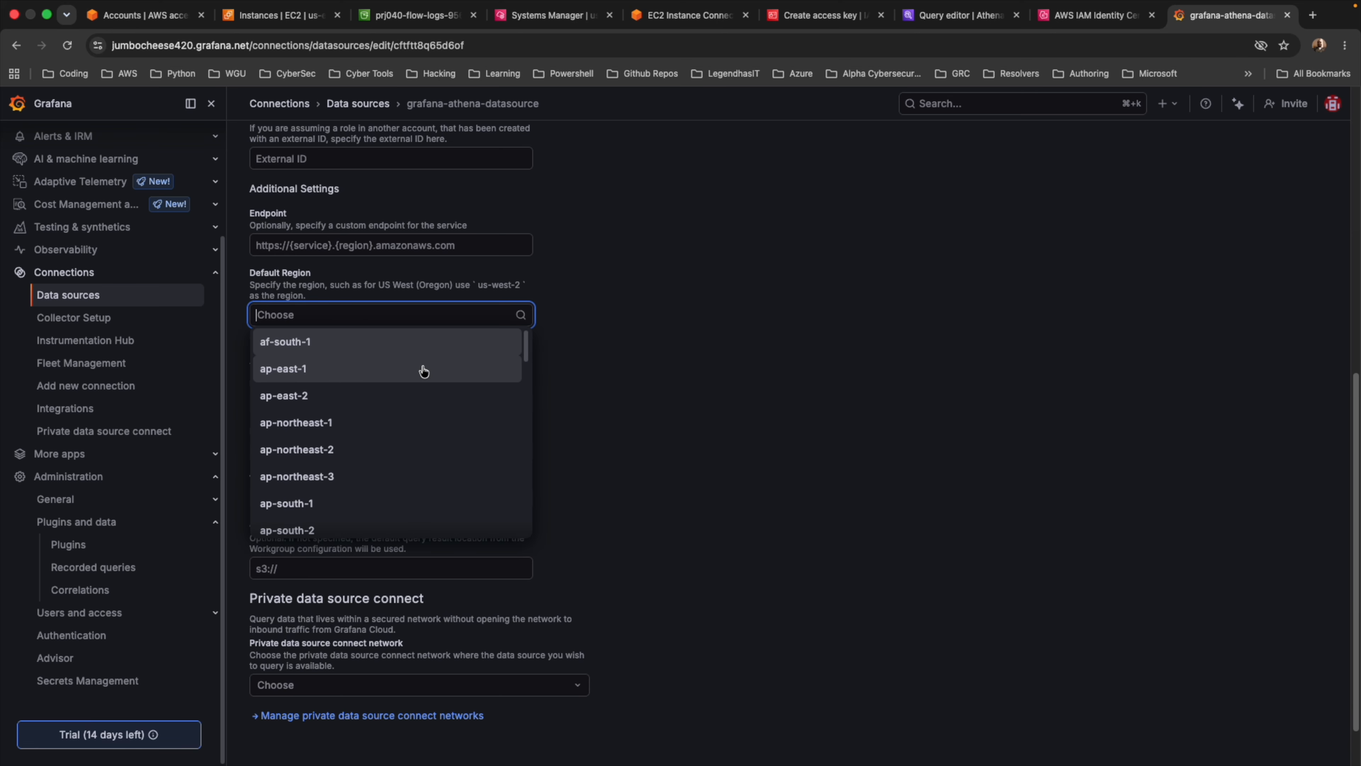
type("us")
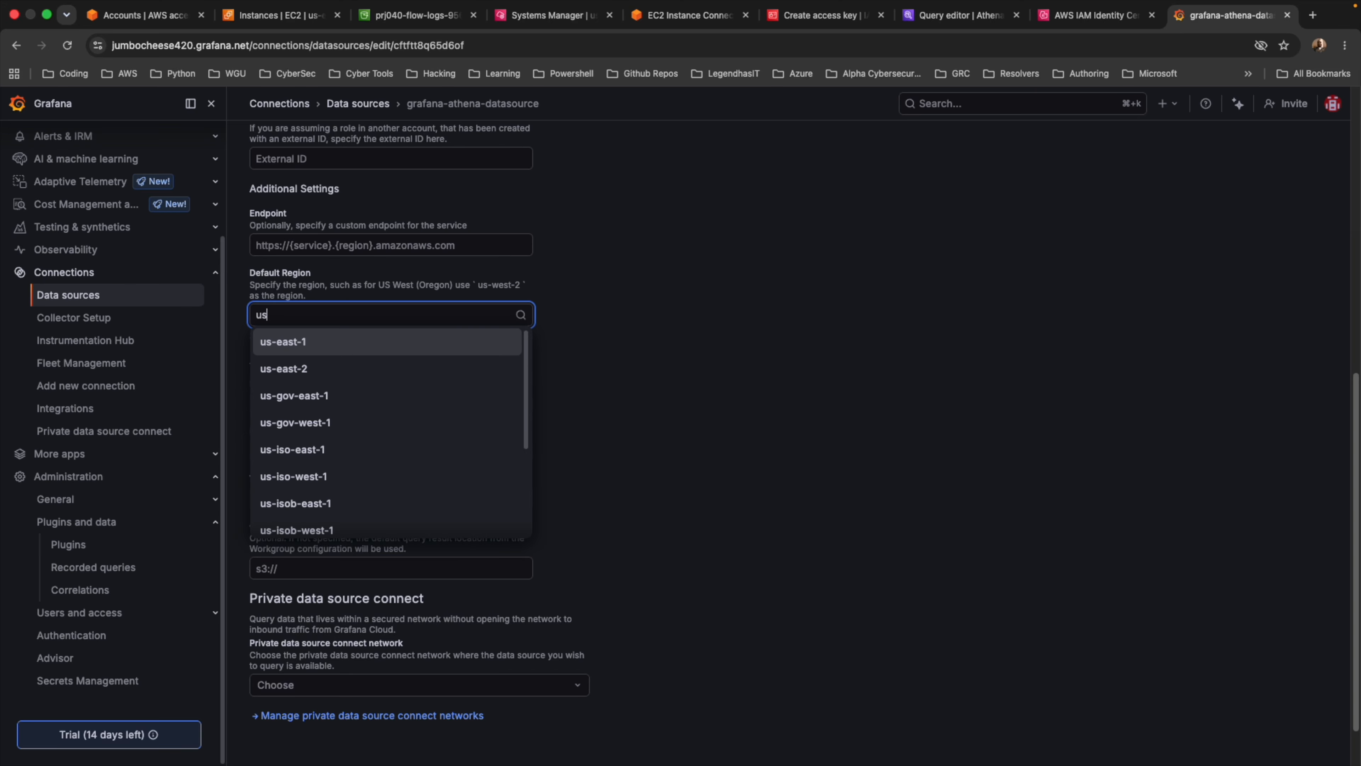
left_click(325, 343)
- Set the Athena details to data source AwsDataCatalog, database prj040_network_db and workgroup primary
left_click(517, 346)
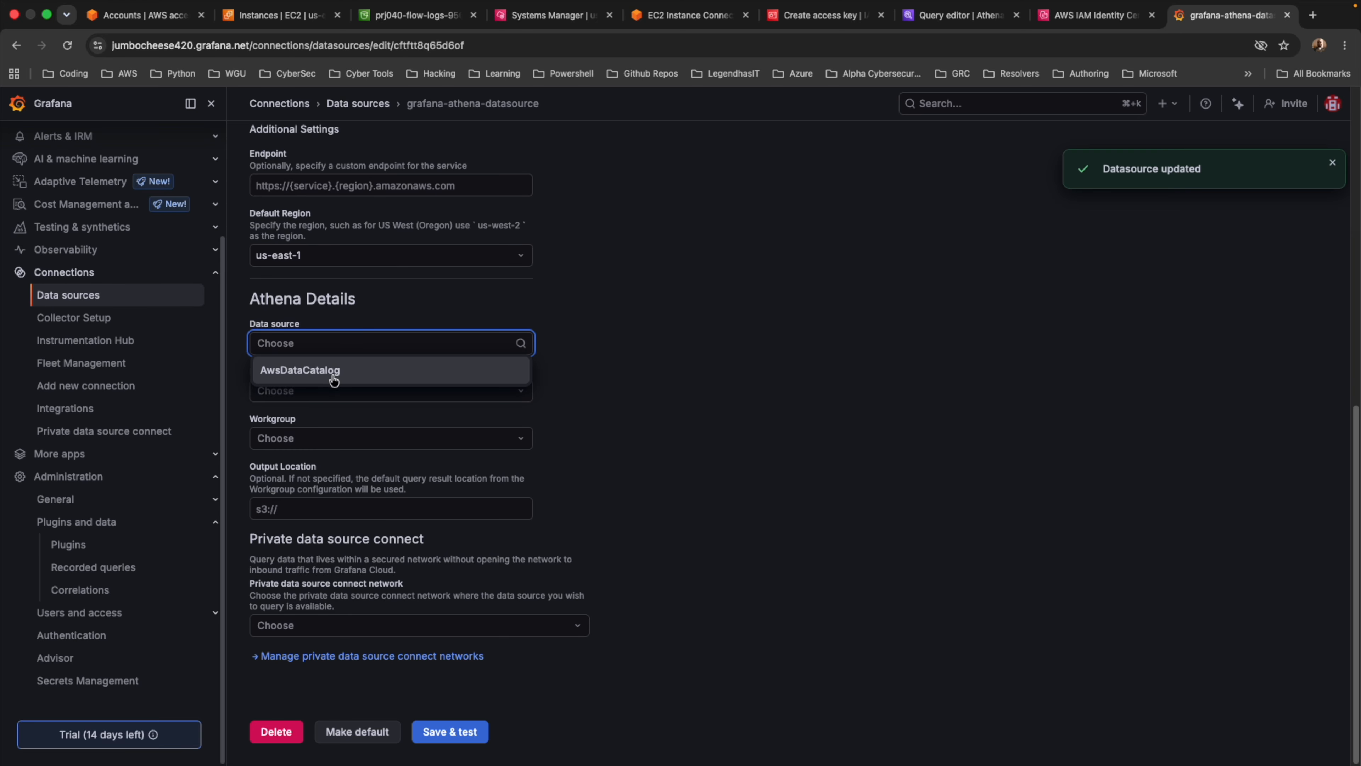
left_click(312, 376)
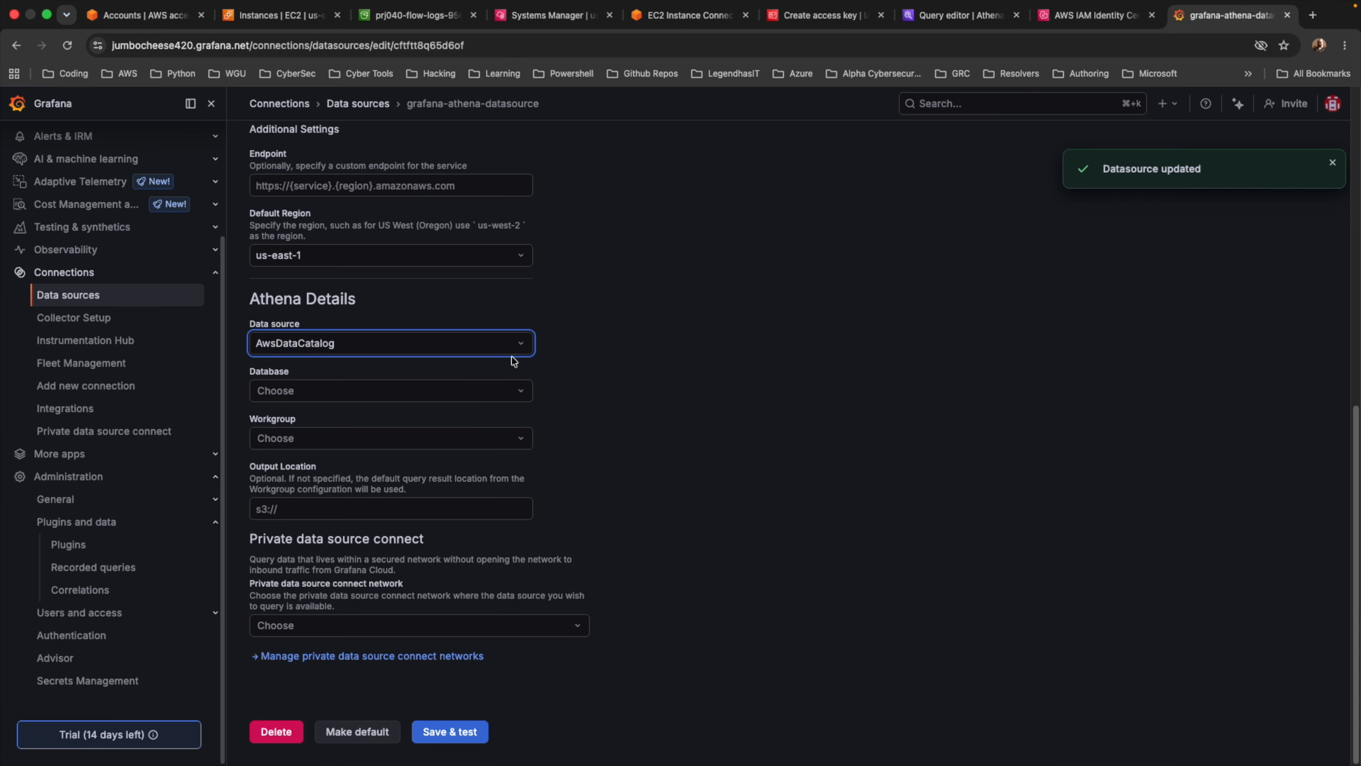
left_click(470, 393)
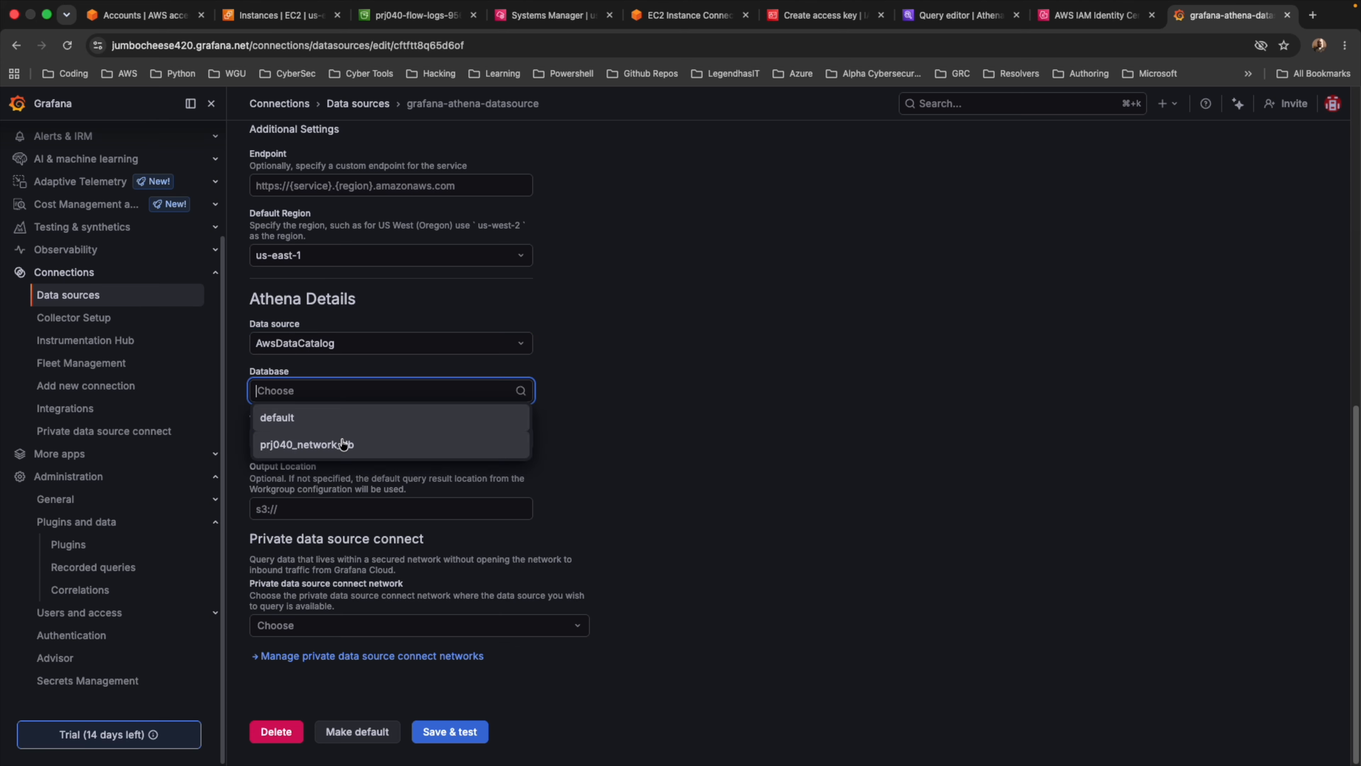
left_click(312, 444)
left_click(298, 443)
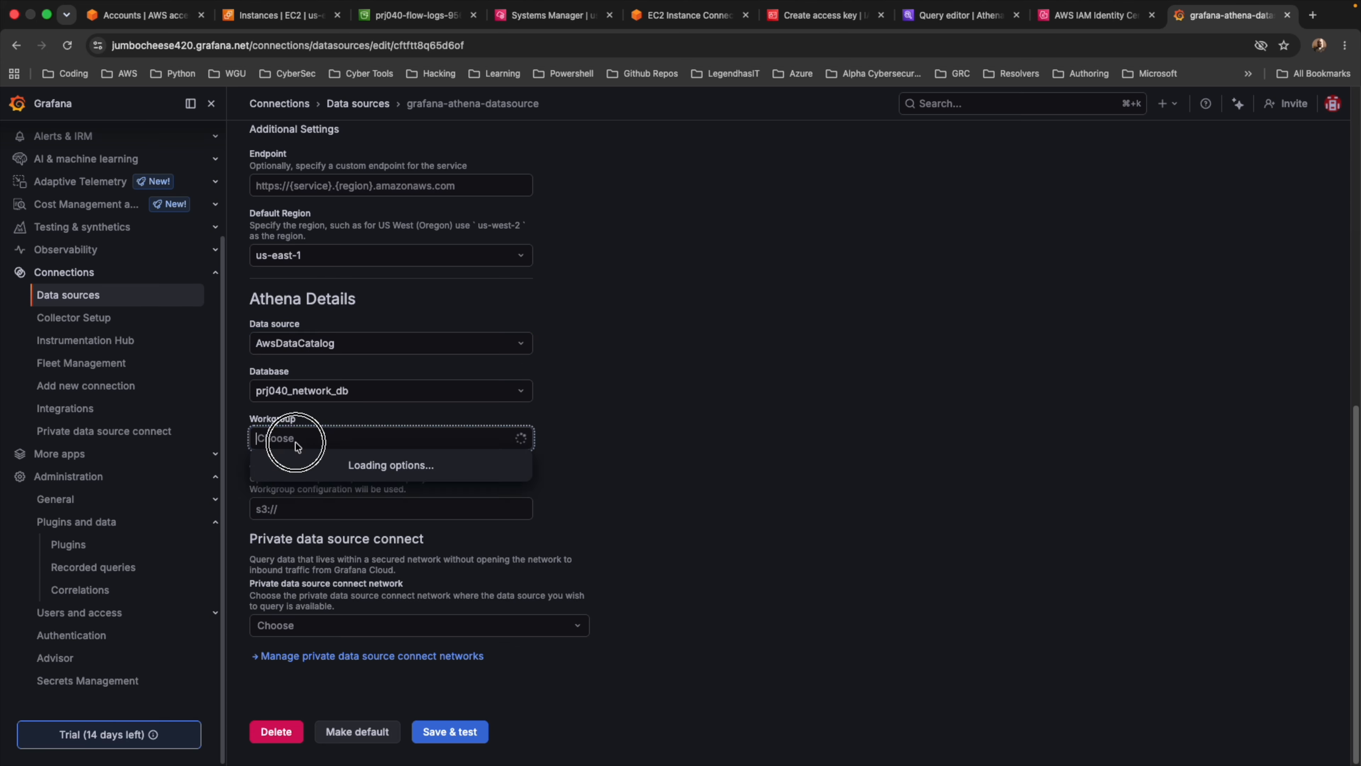
left_click(341, 463)
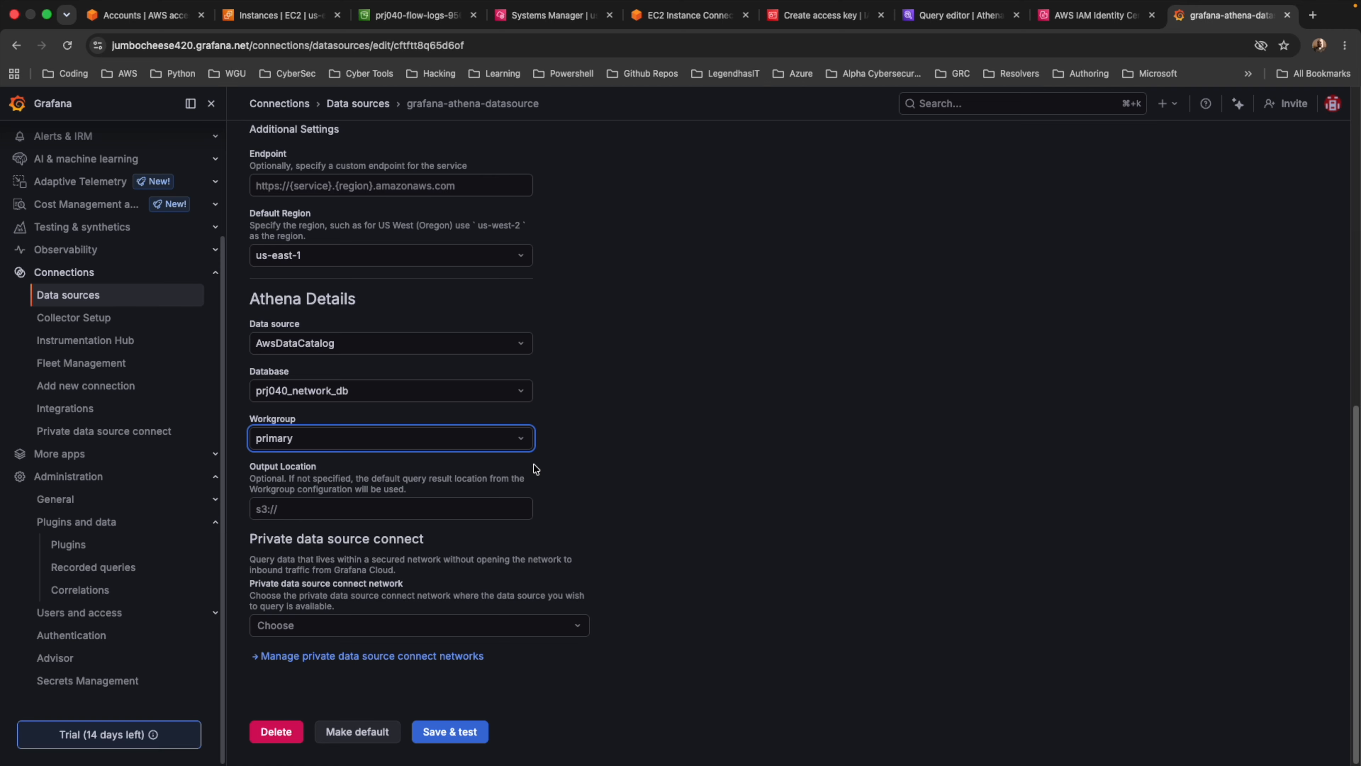
- Copy the query result location from Athena's query settings into the Grafana data source's output location, then save and test the data source
left_click(396, 513)
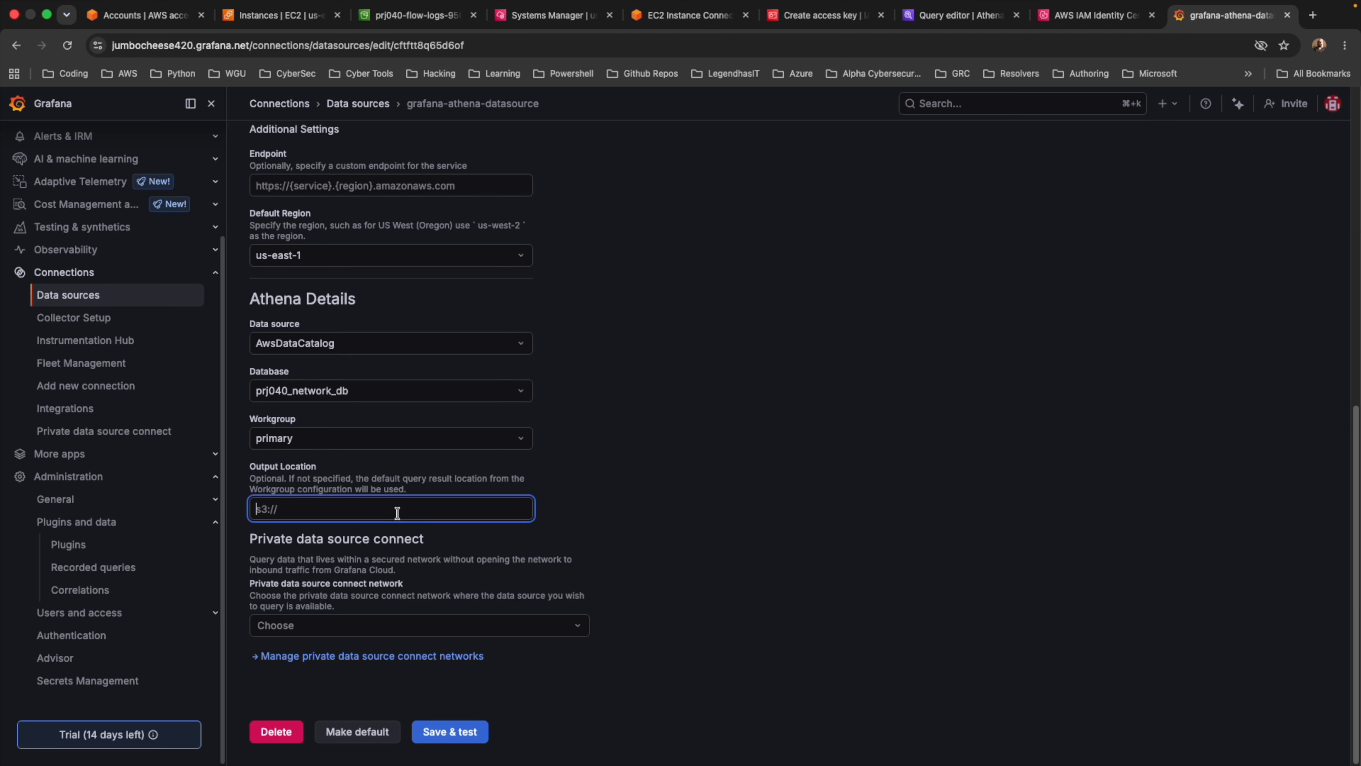
left_click(934, 21)
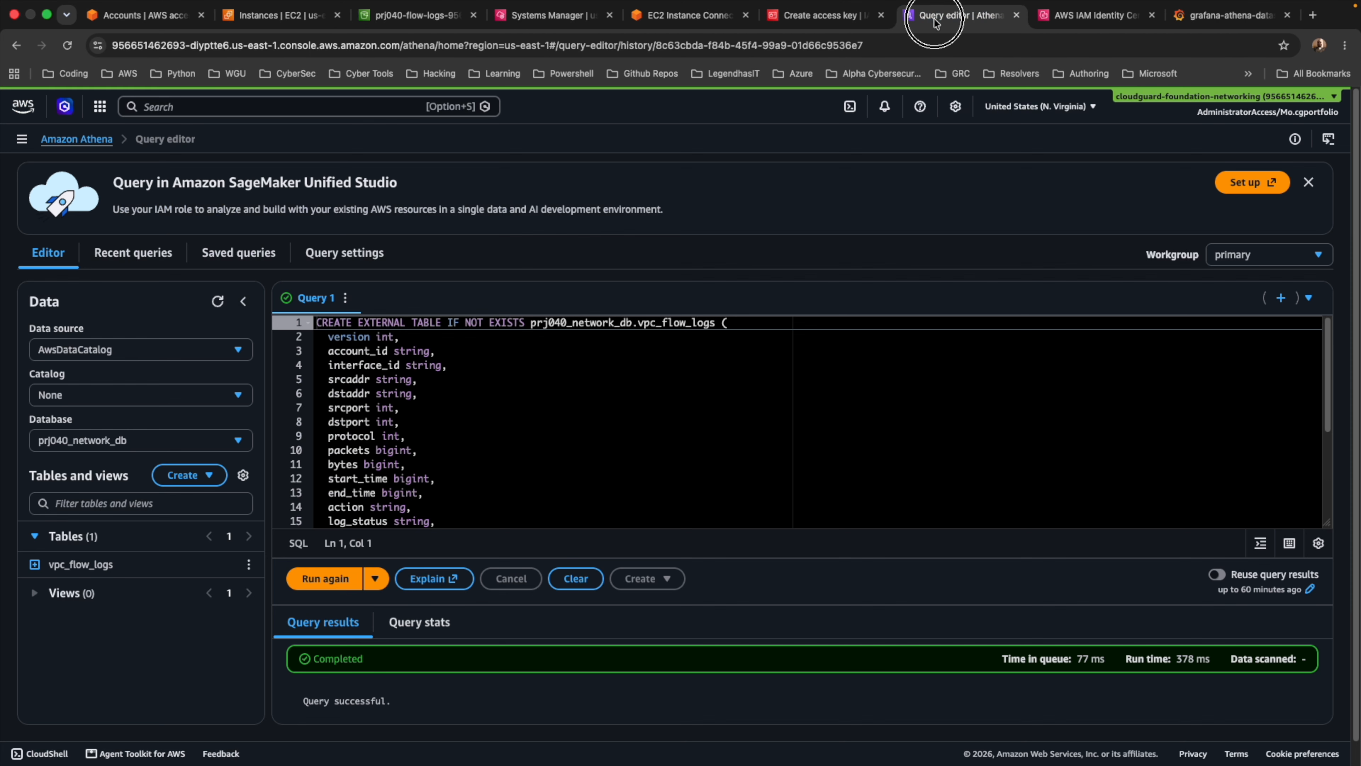
left_click(342, 257)
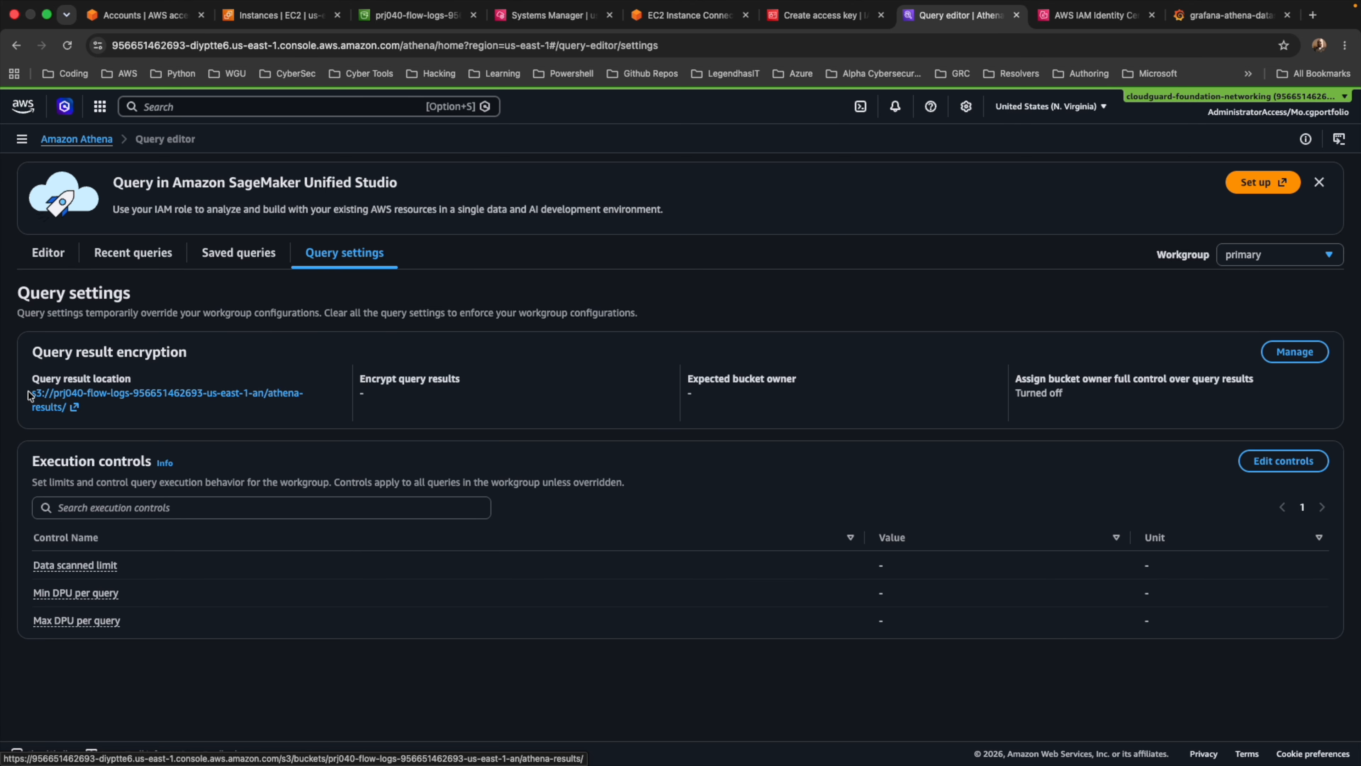
left_click_drag(32, 396, 67, 408)
key("super+c")
left_click(1230, 15)
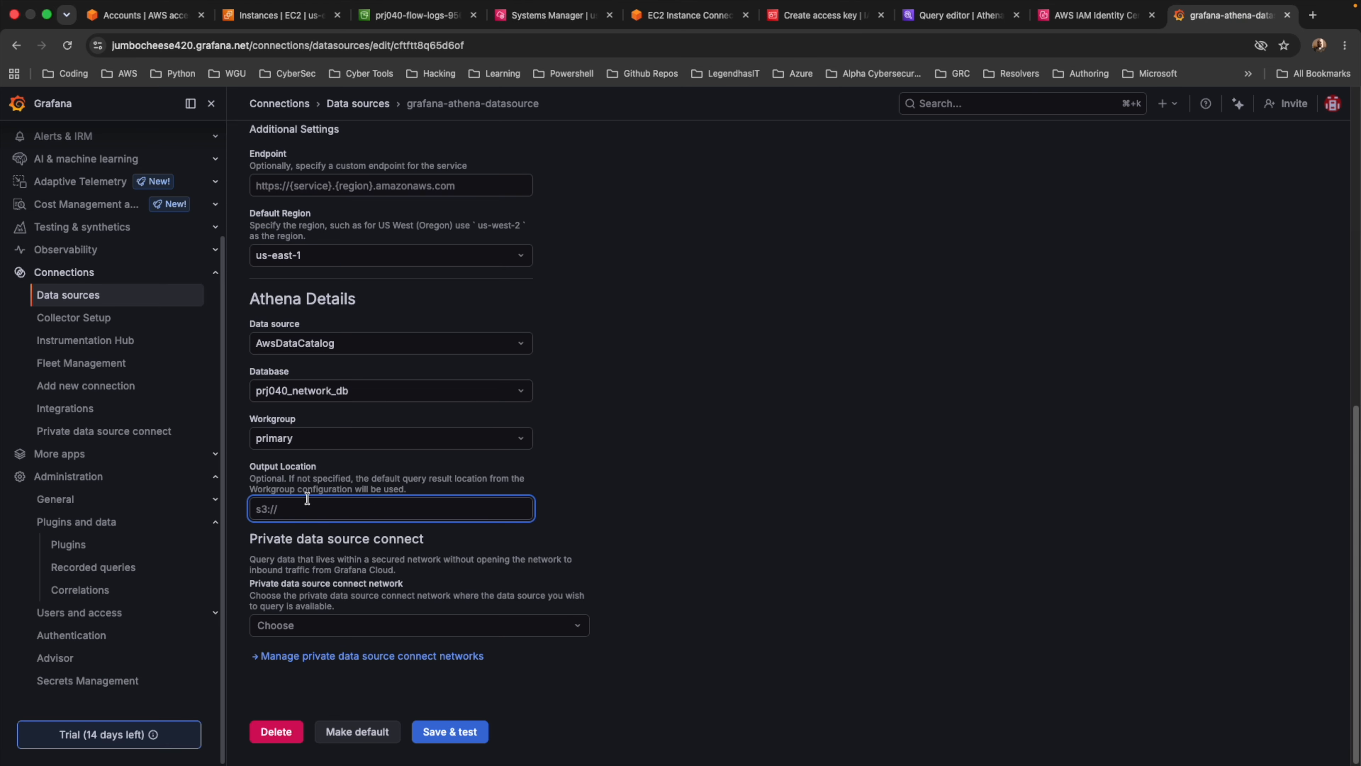
left_click(293, 508)
key("super+v")
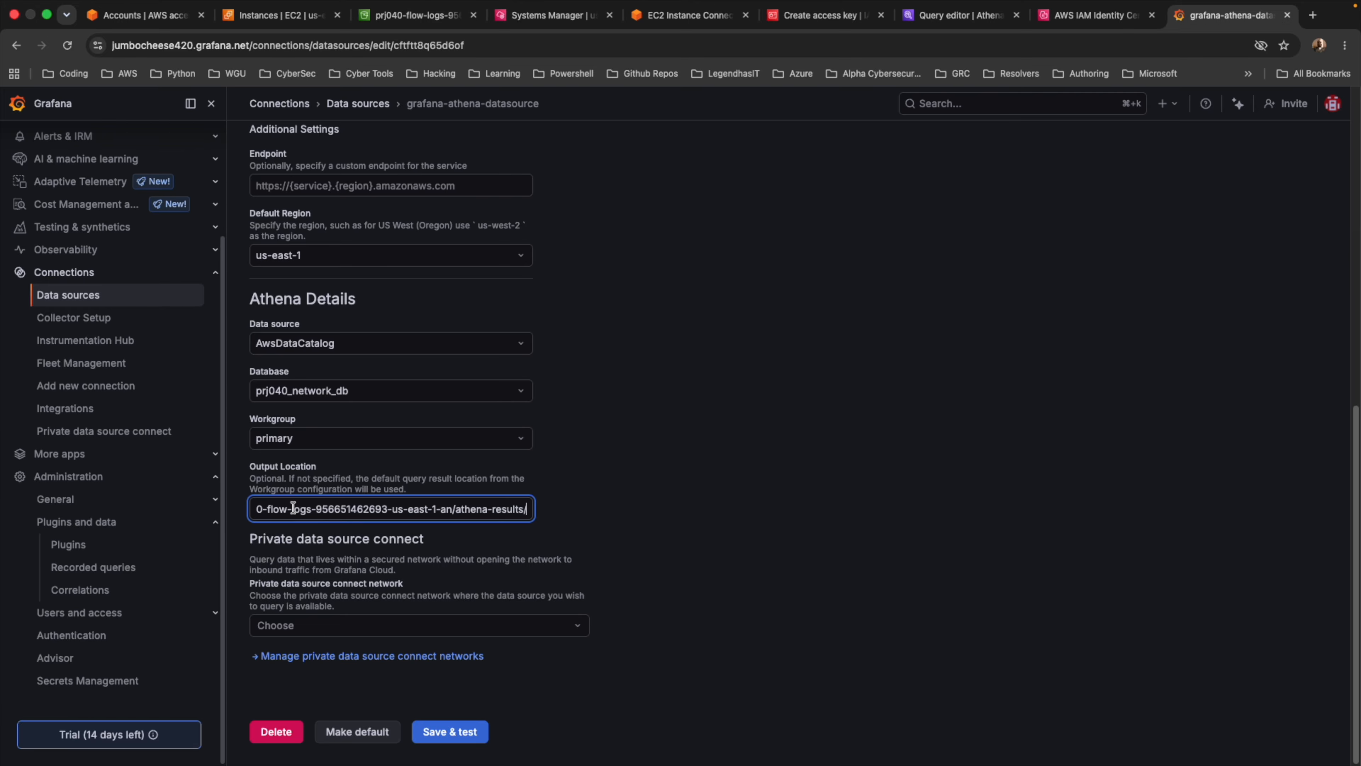
left_click(469, 537)
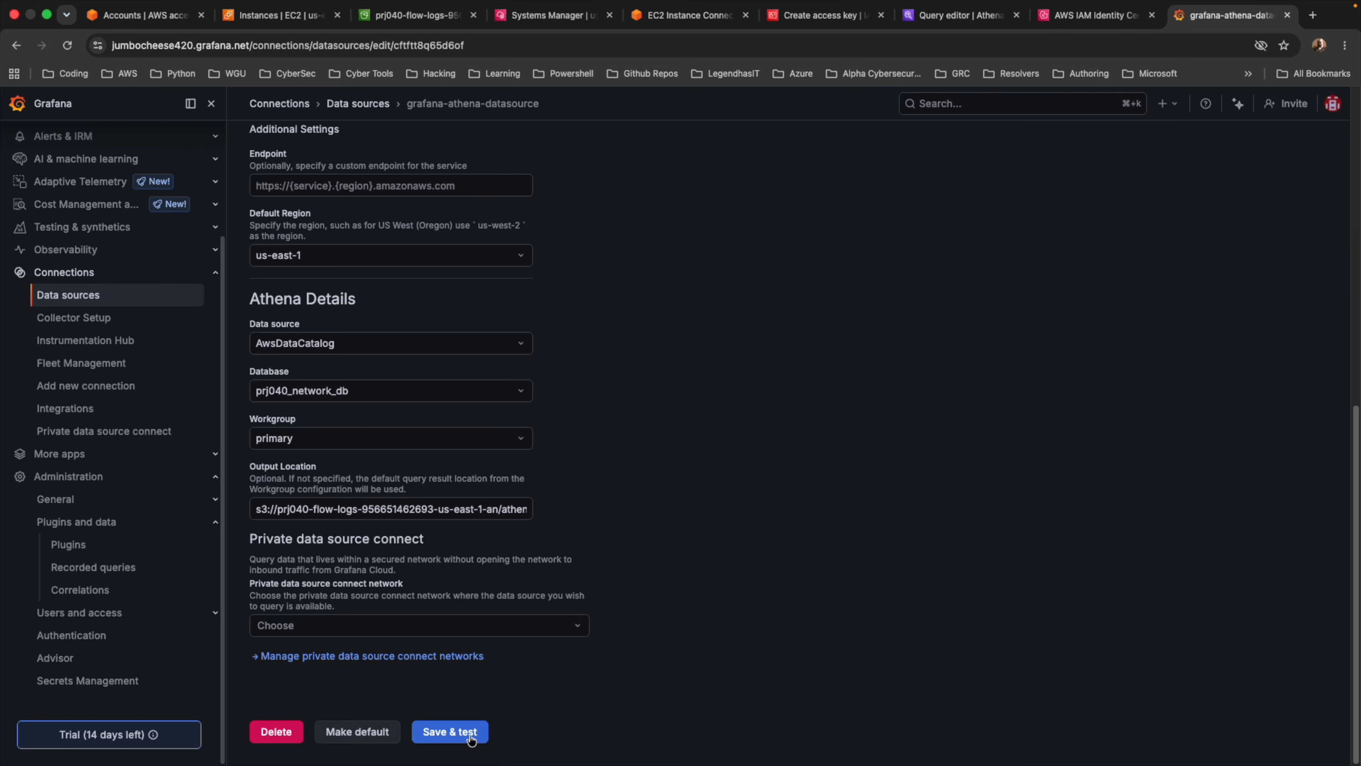
left_click(444, 734)
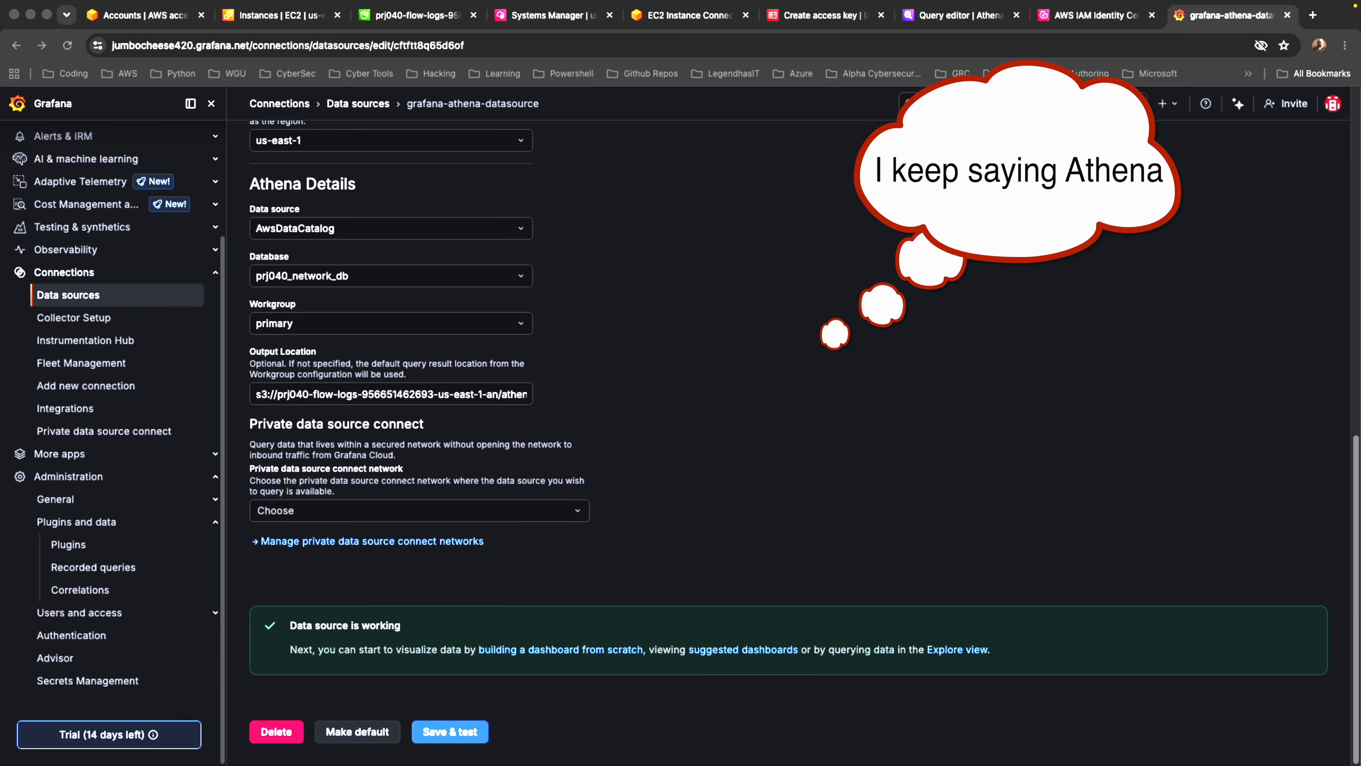
- Create a new dashboard with a panel titled "Total Traffic Over Time" using the Time series visualization
scroll(88, 222, "up", 3)
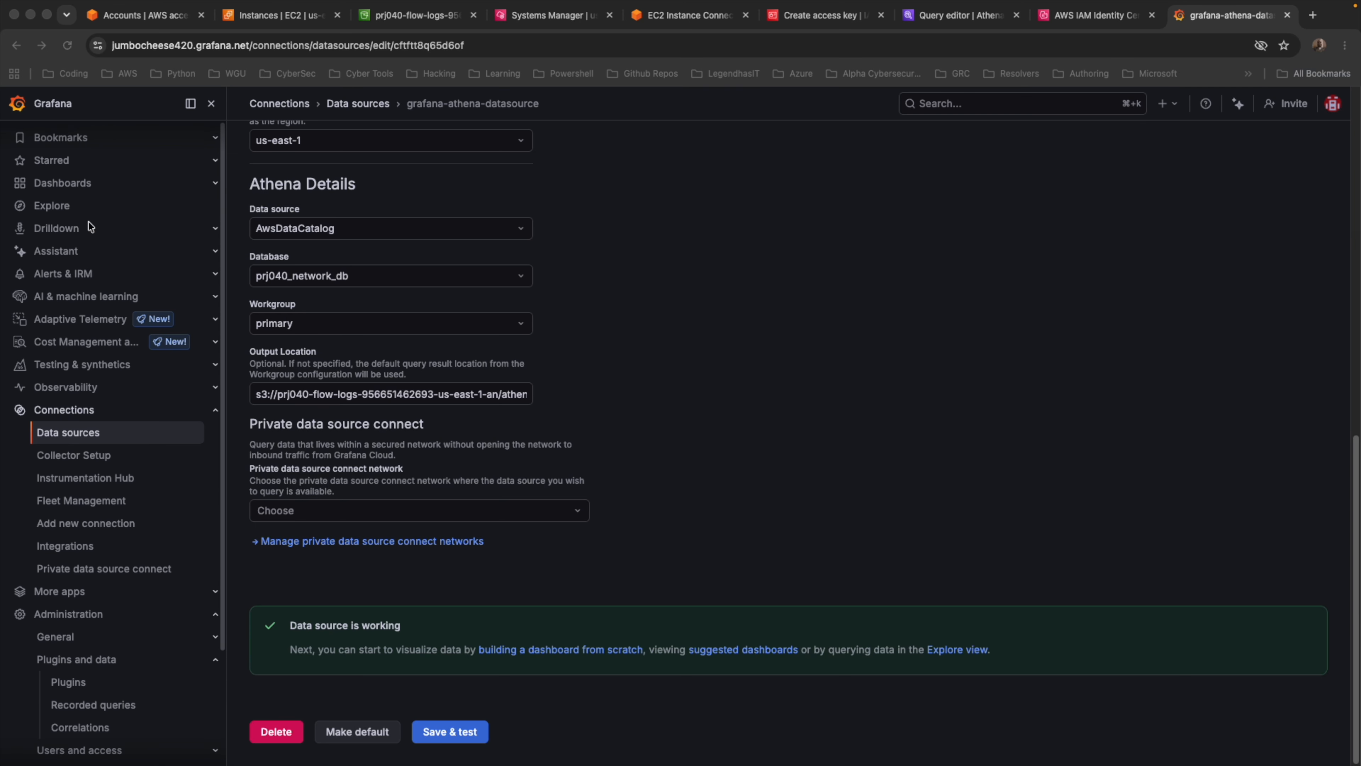
left_click(51, 185)
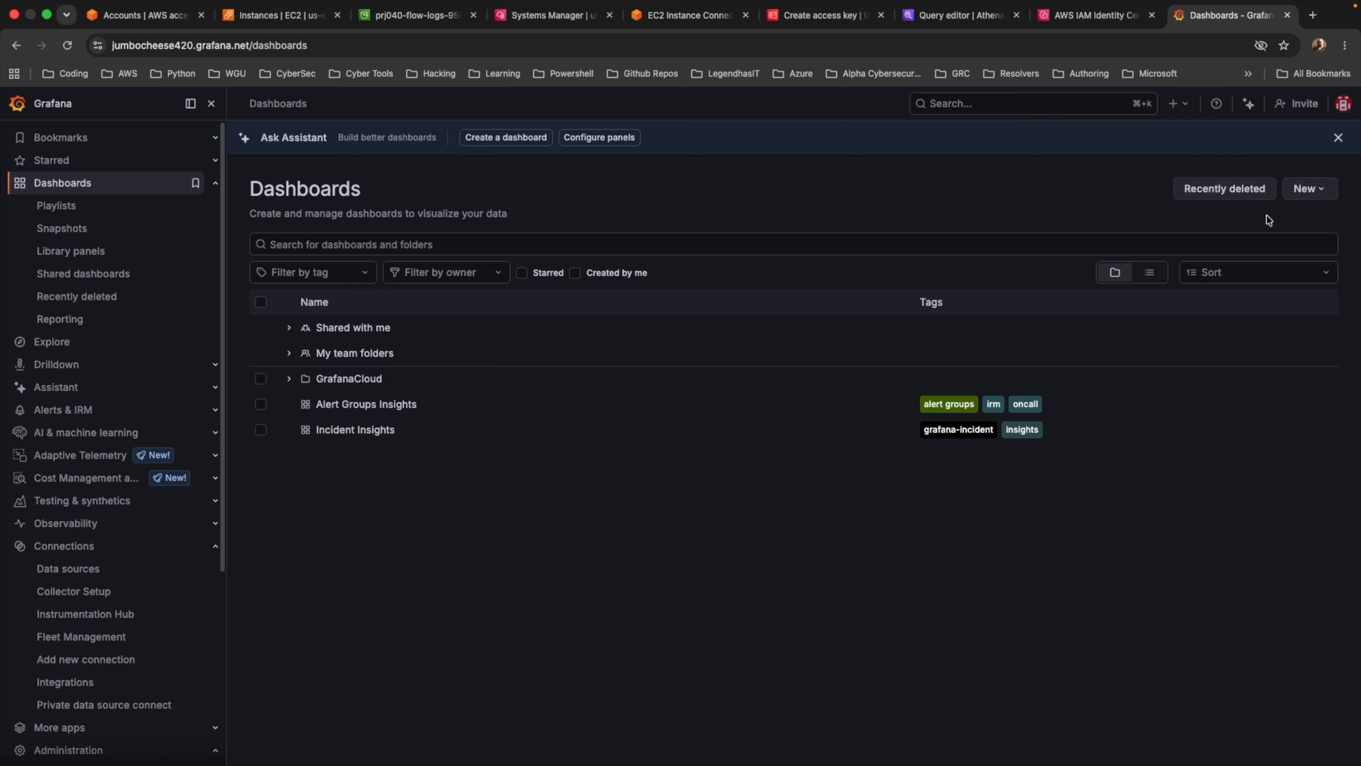
left_click(1308, 188)
left_click(1273, 241)
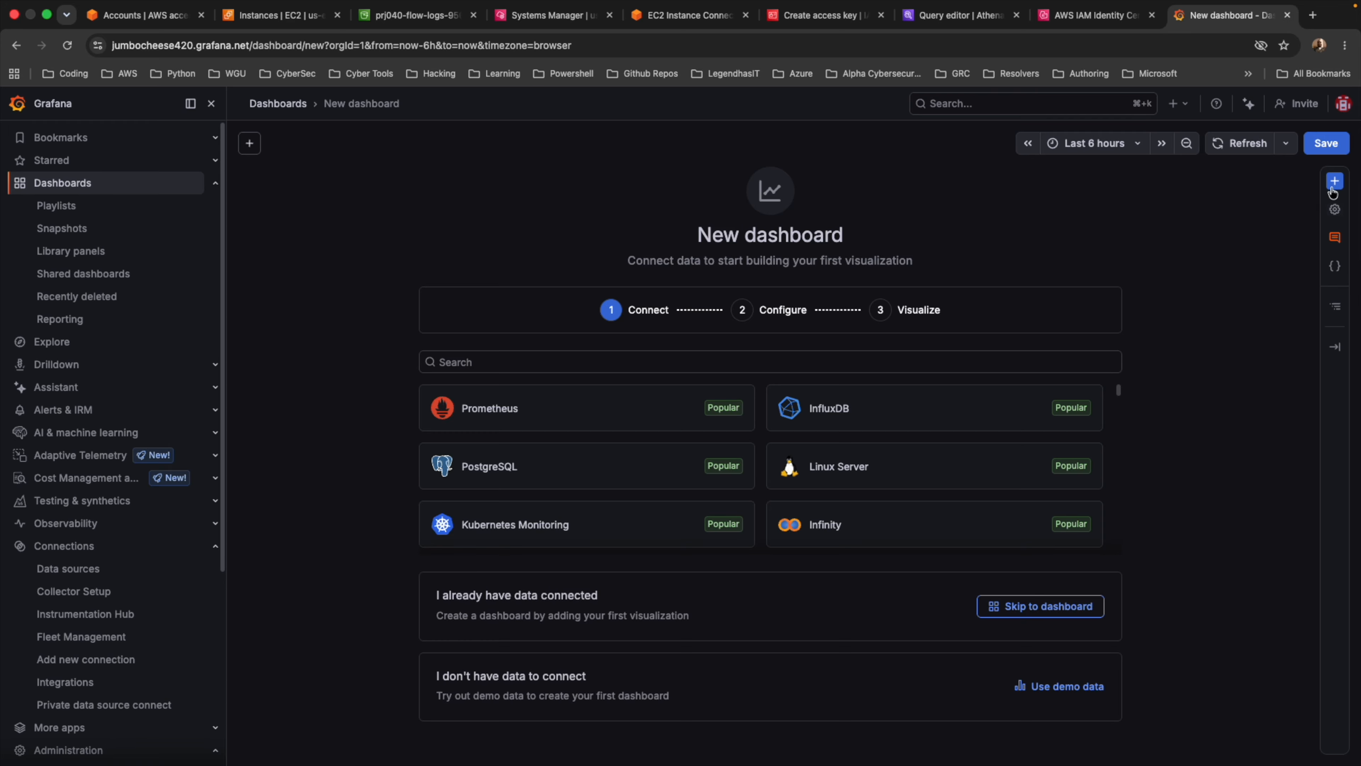
left_click(1334, 182)
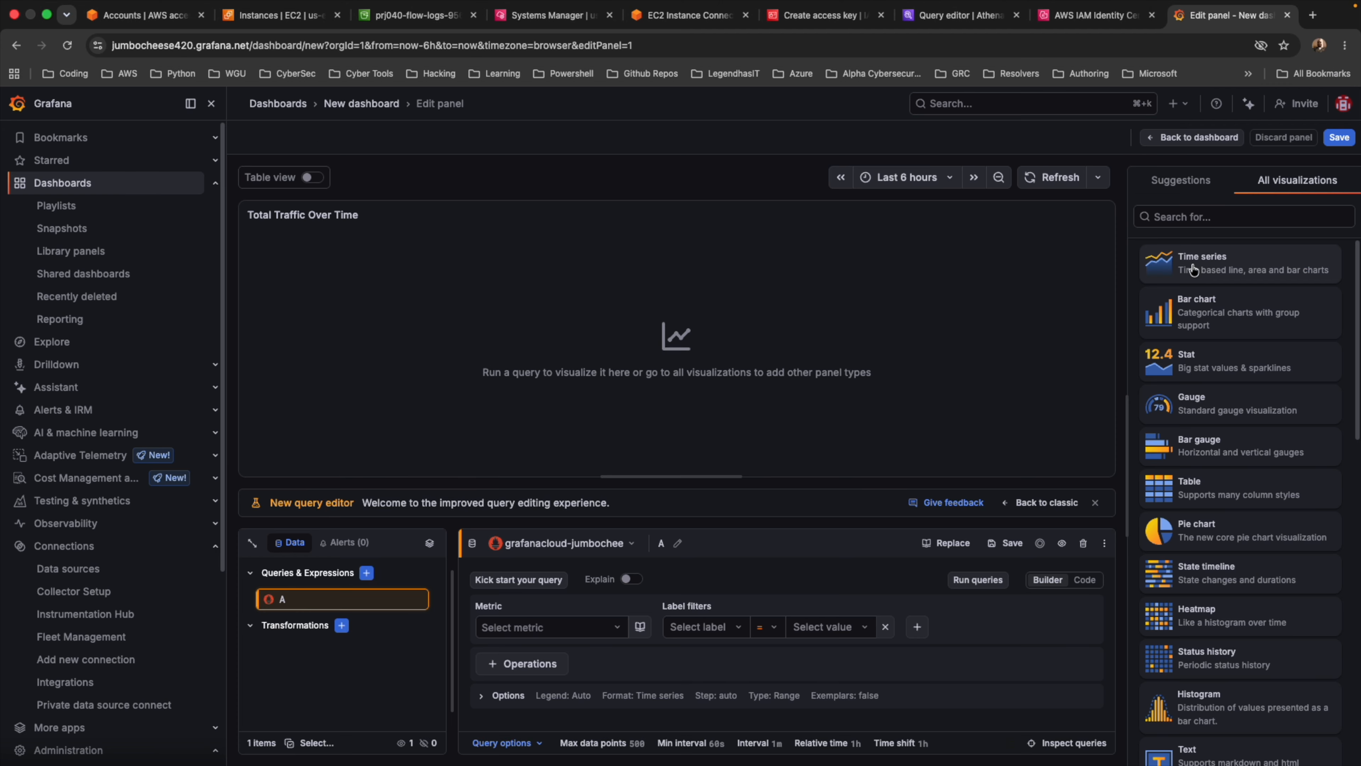
left_click(1192, 269)
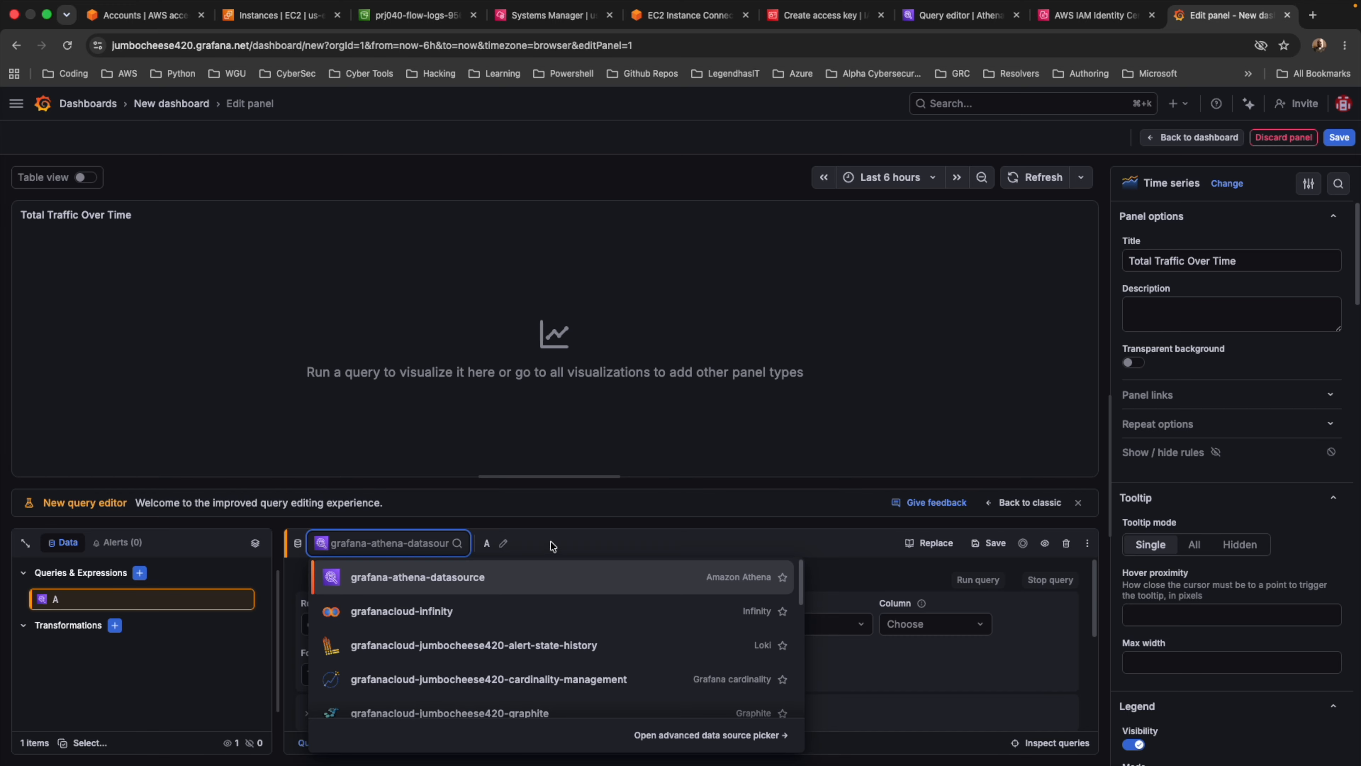
- Select grafana-athena-datasource for the traffic panel and run a pasted SQL query summing bytes as total_bytes over time from vpc_flow_logs
left_click(522, 580)
scroll(502, 598, "down", 3)
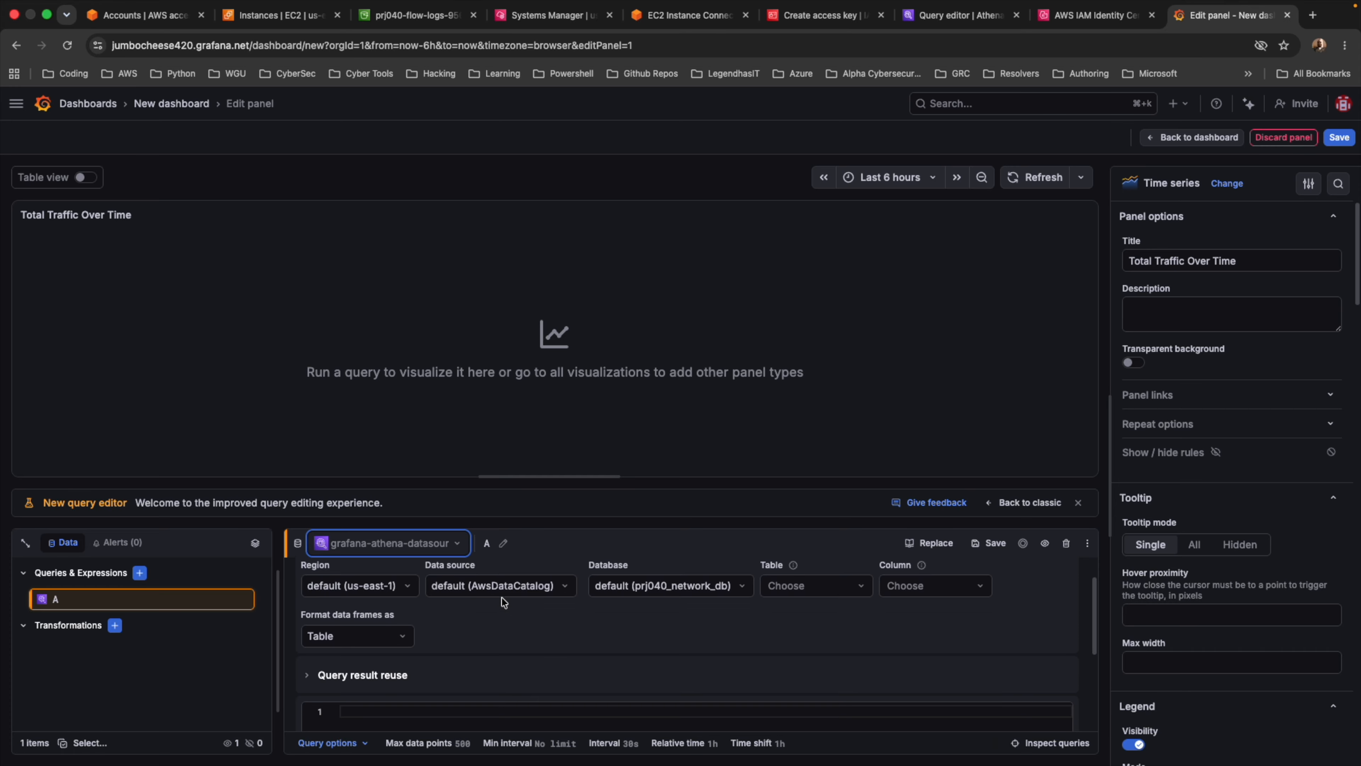
left_click(394, 666)
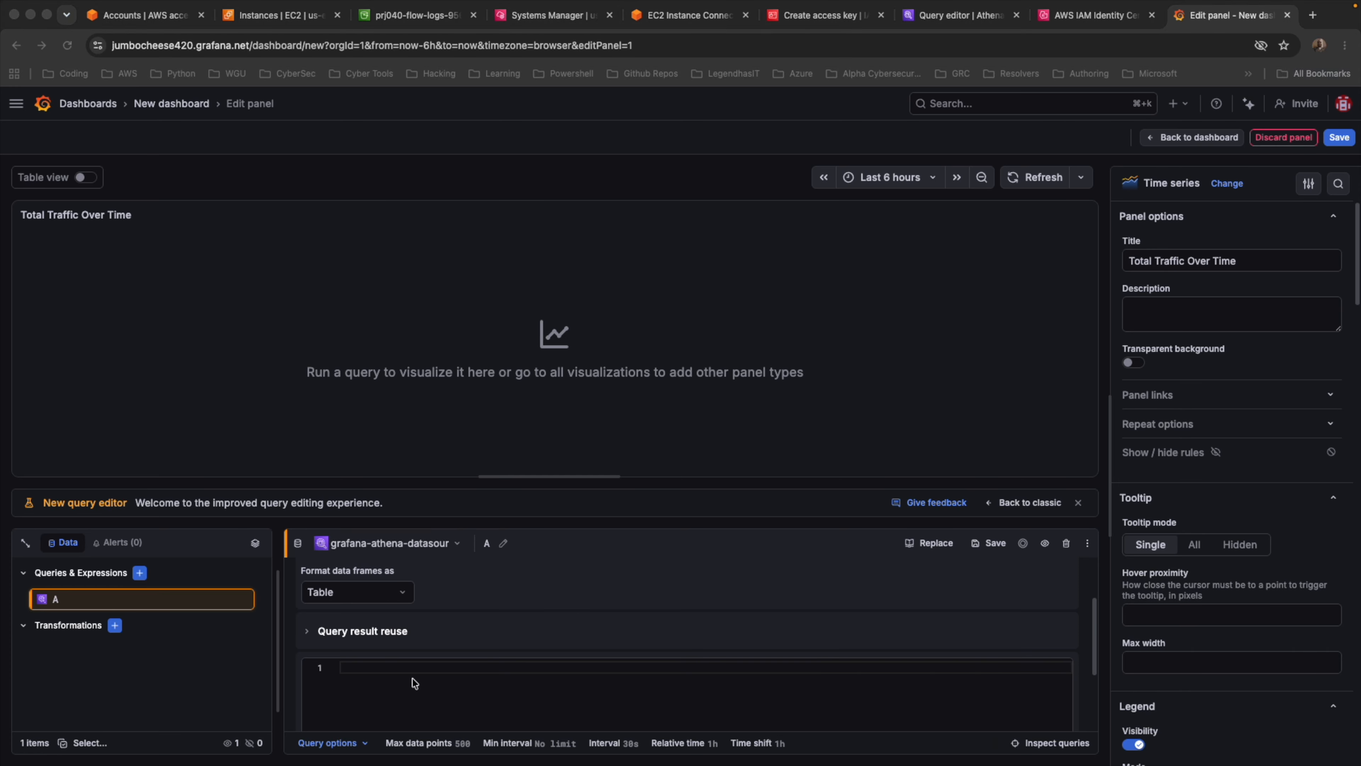
left_click(399, 673)
key("super+v")
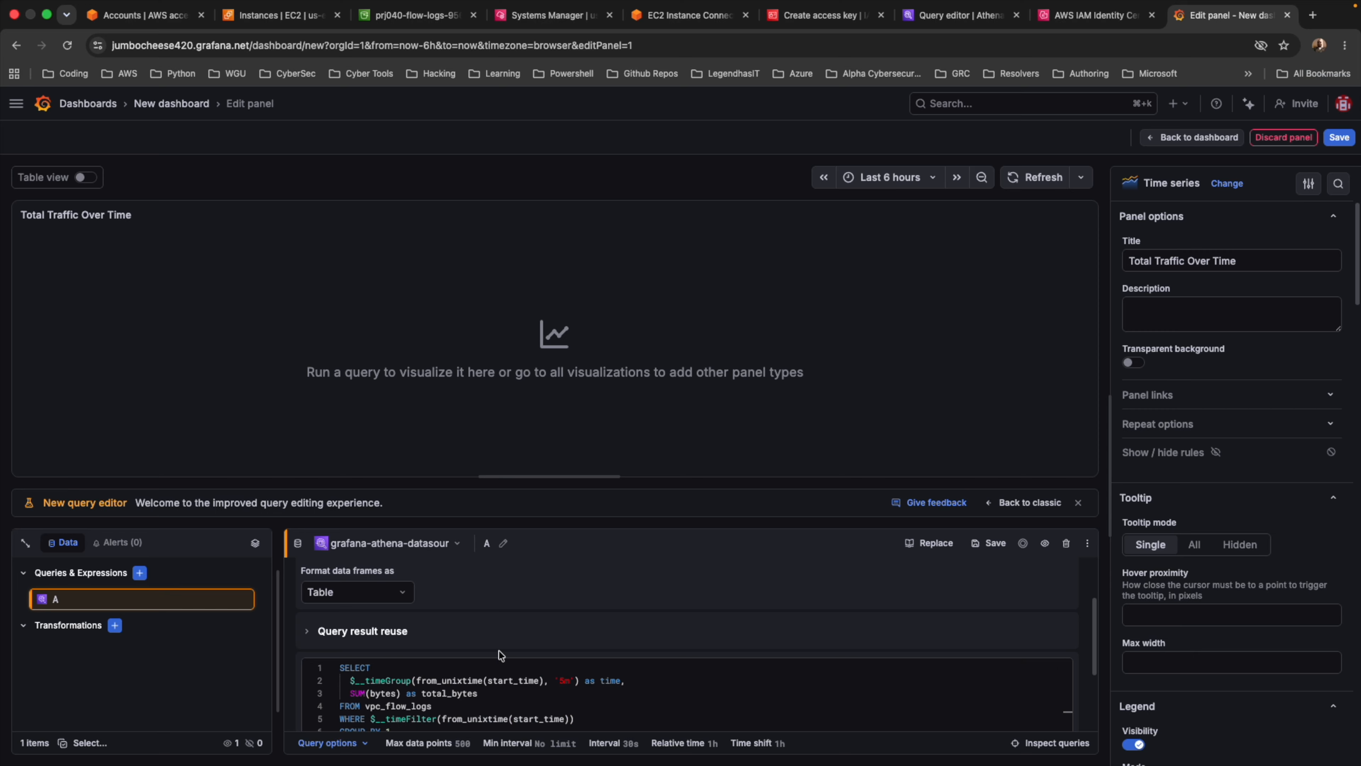
scroll(643, 633, "up", 5)
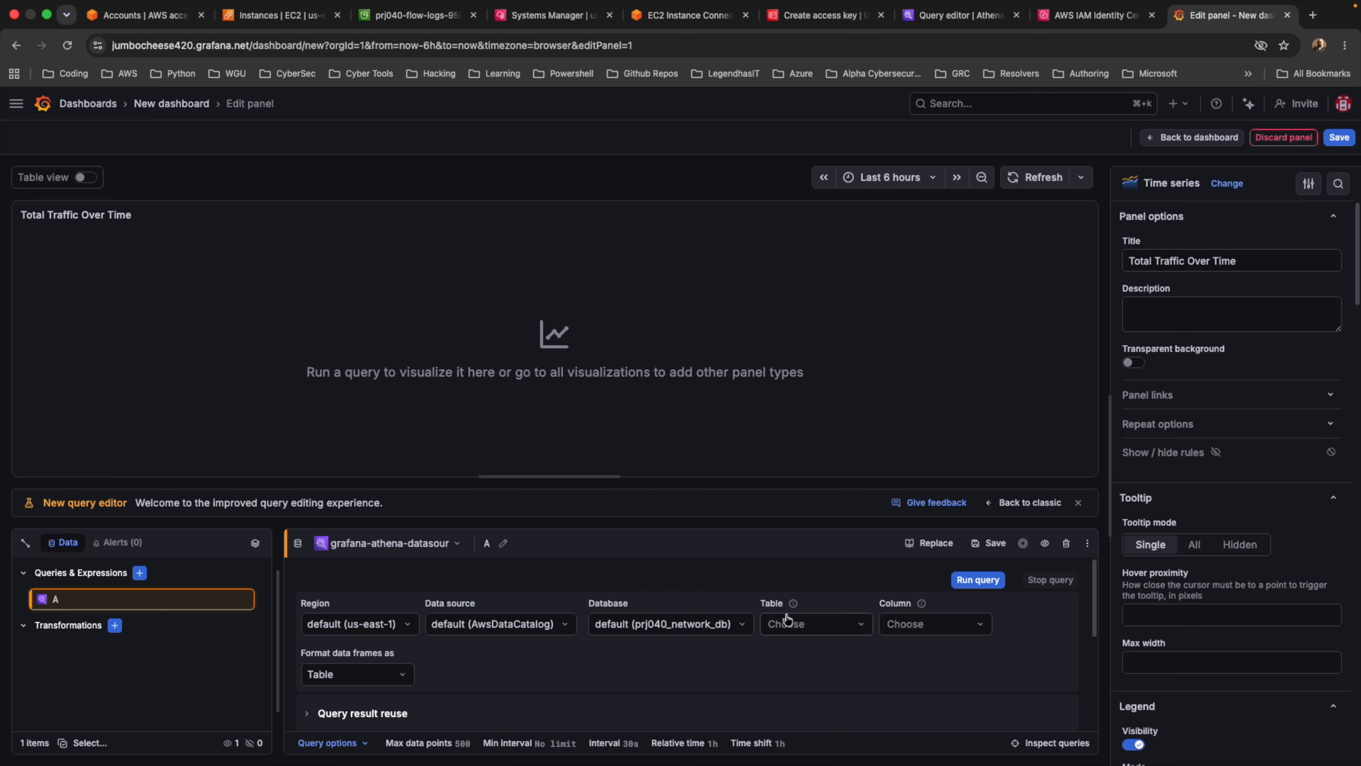
left_click(967, 581)
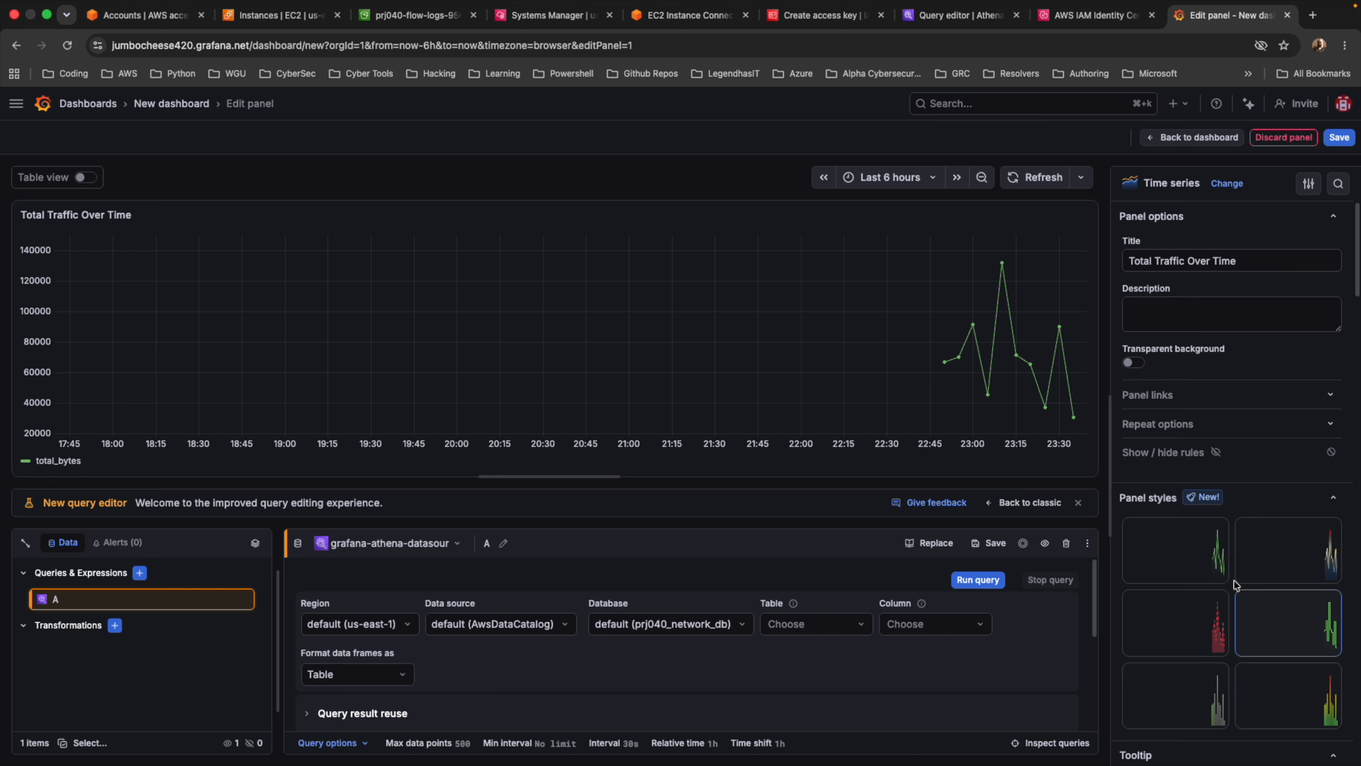
- Apply the multicolor gradient-filled smooth line style to the traffic panel and return to the dashboard
left_click(1307, 555)
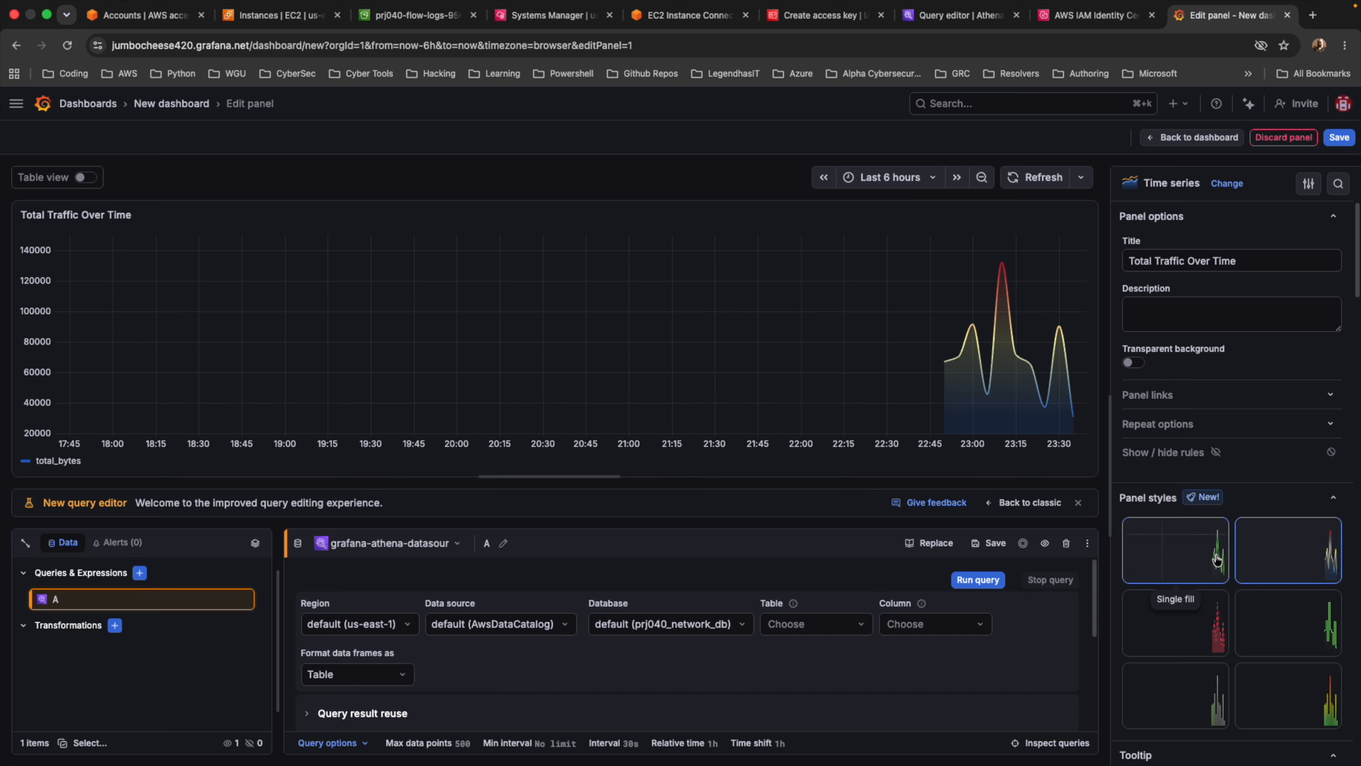
scroll(1216, 560, "down", 10)
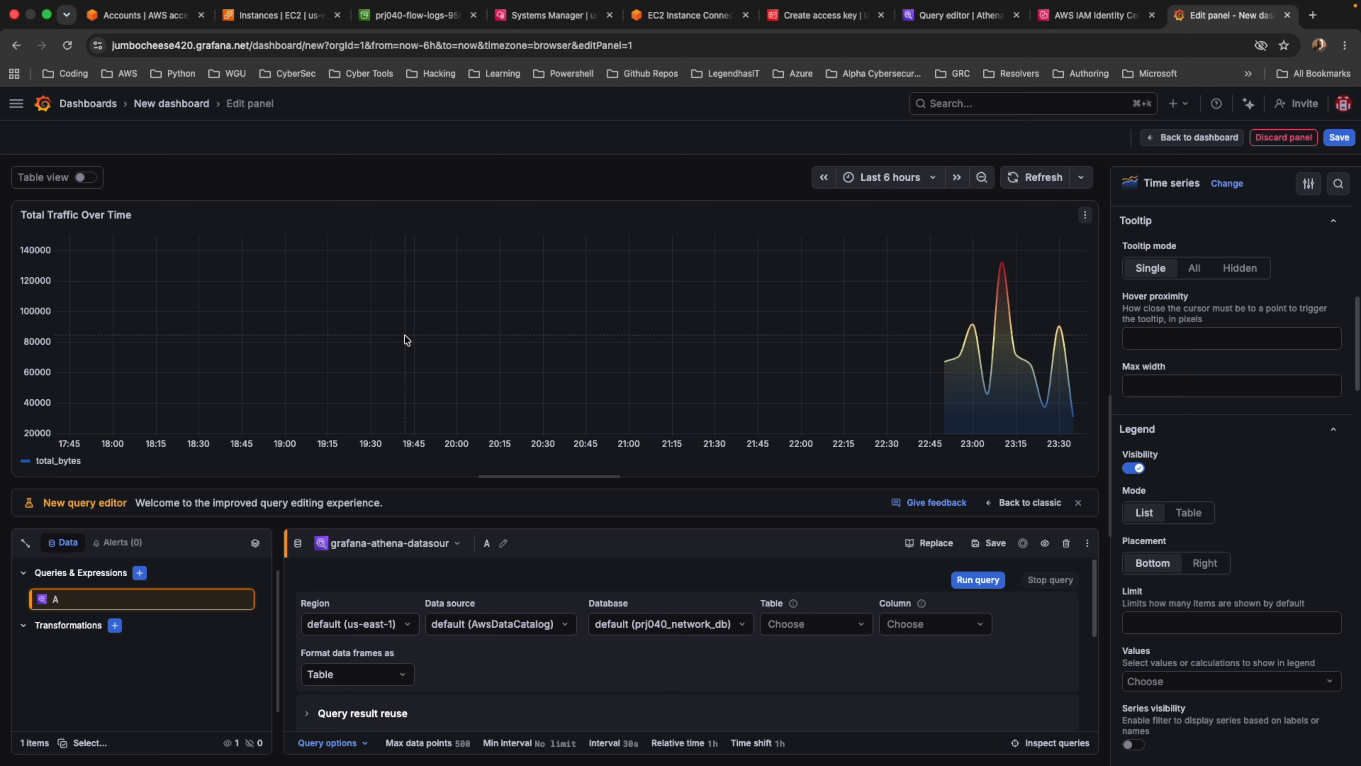
left_click(1158, 137)
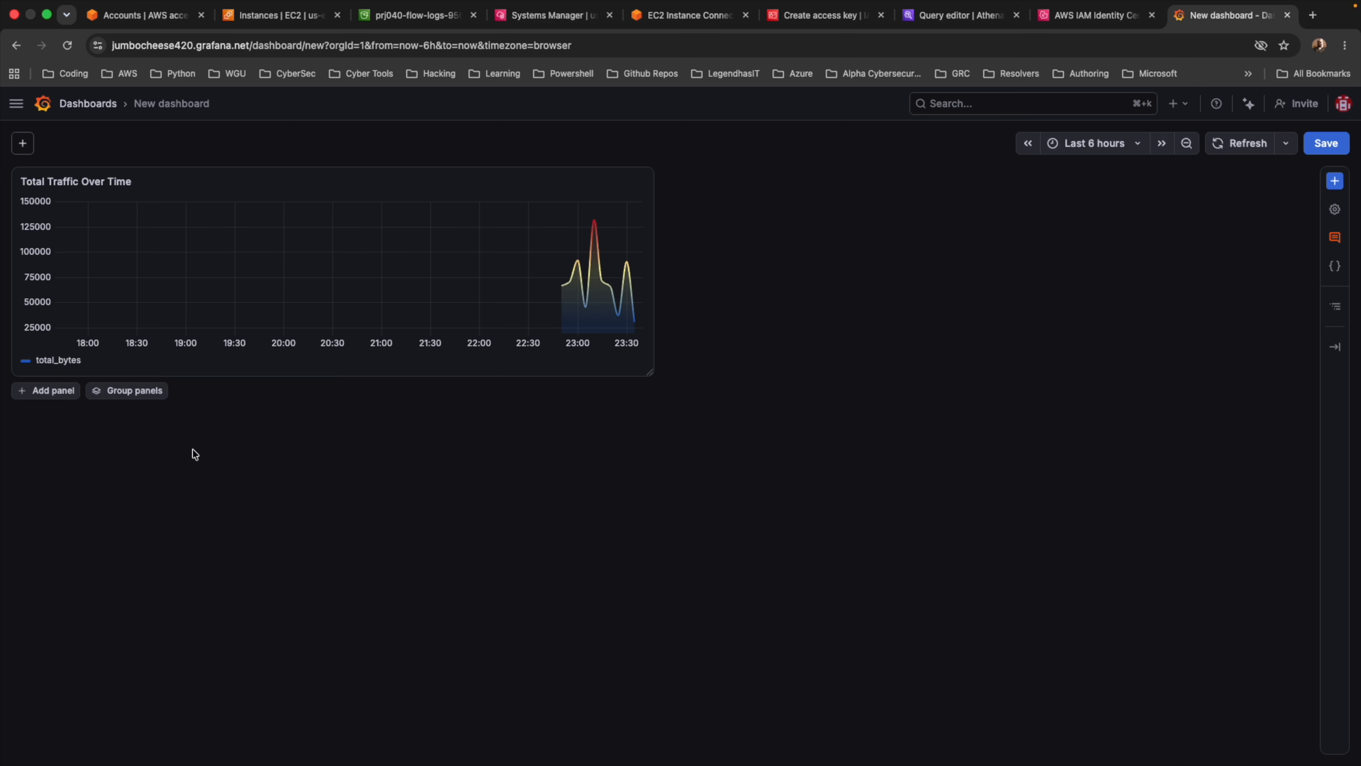
- Add a second dashboard panel titled "Top Talkers by IP Address" and give it the Bar chart visualization
left_click(1334, 180)
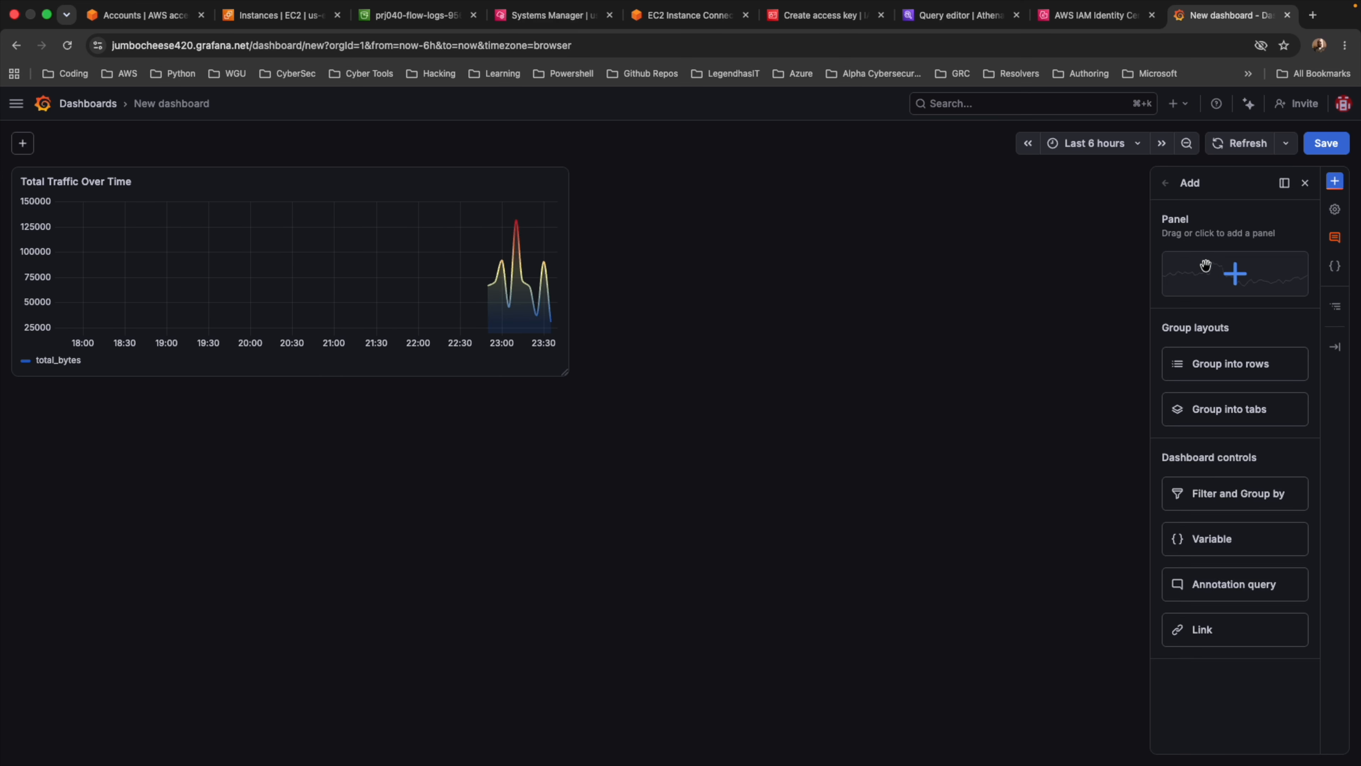
left_click(1241, 279)
key("super+a")
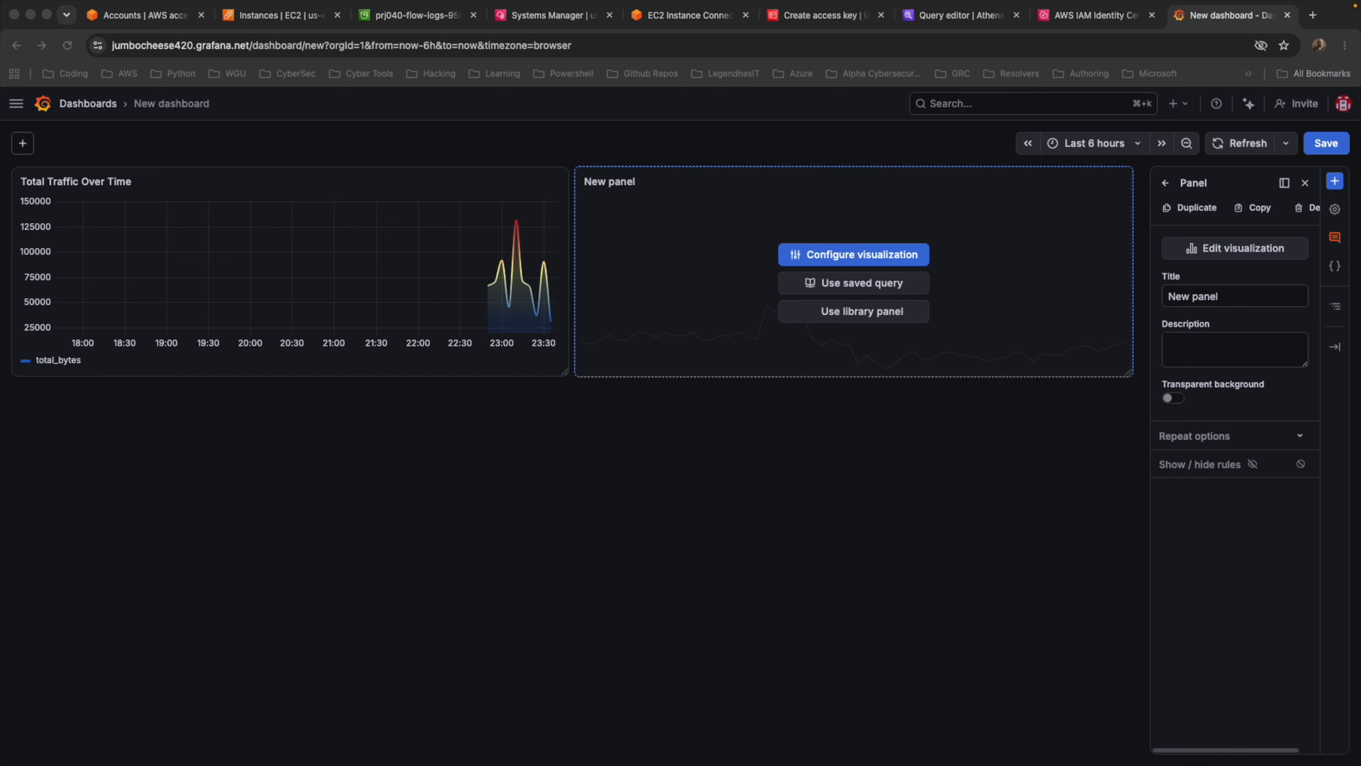
type("Top Talkers by IP Address")
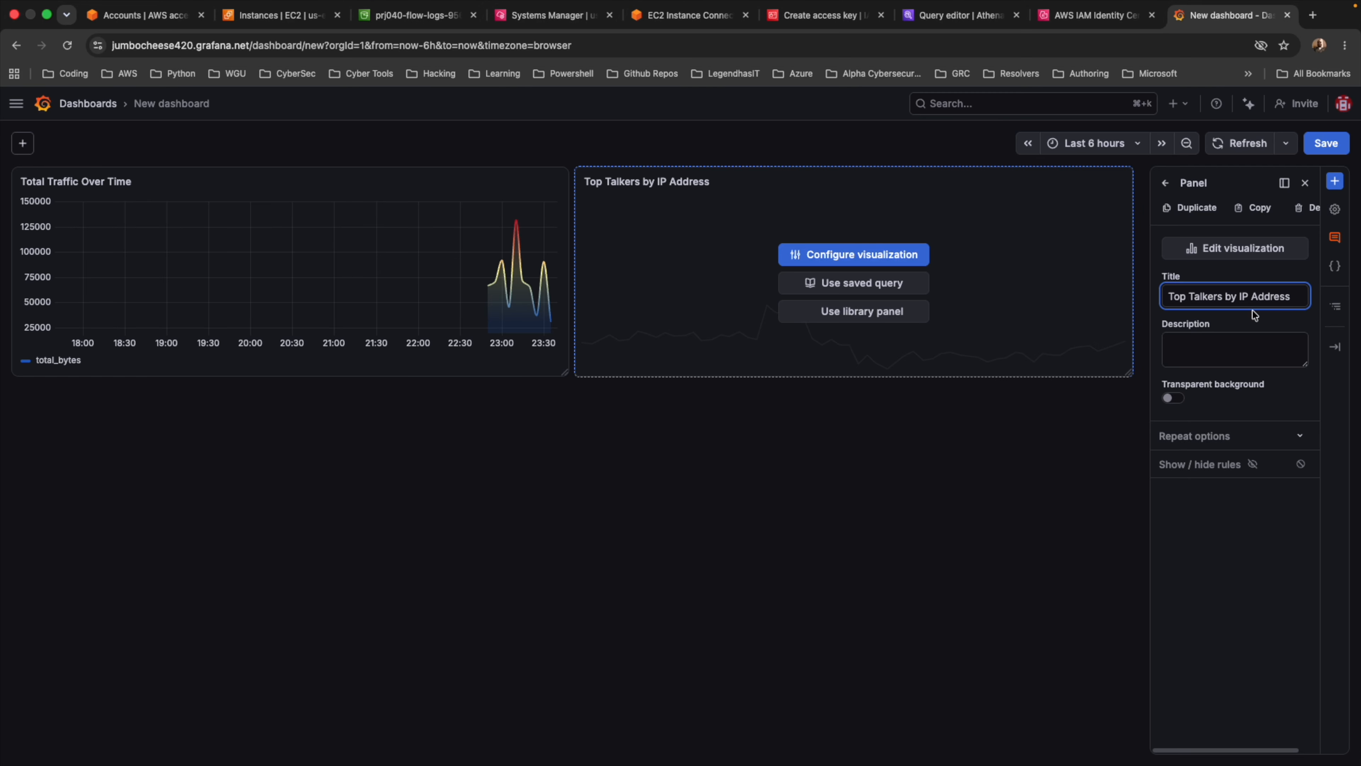
left_click(1254, 249)
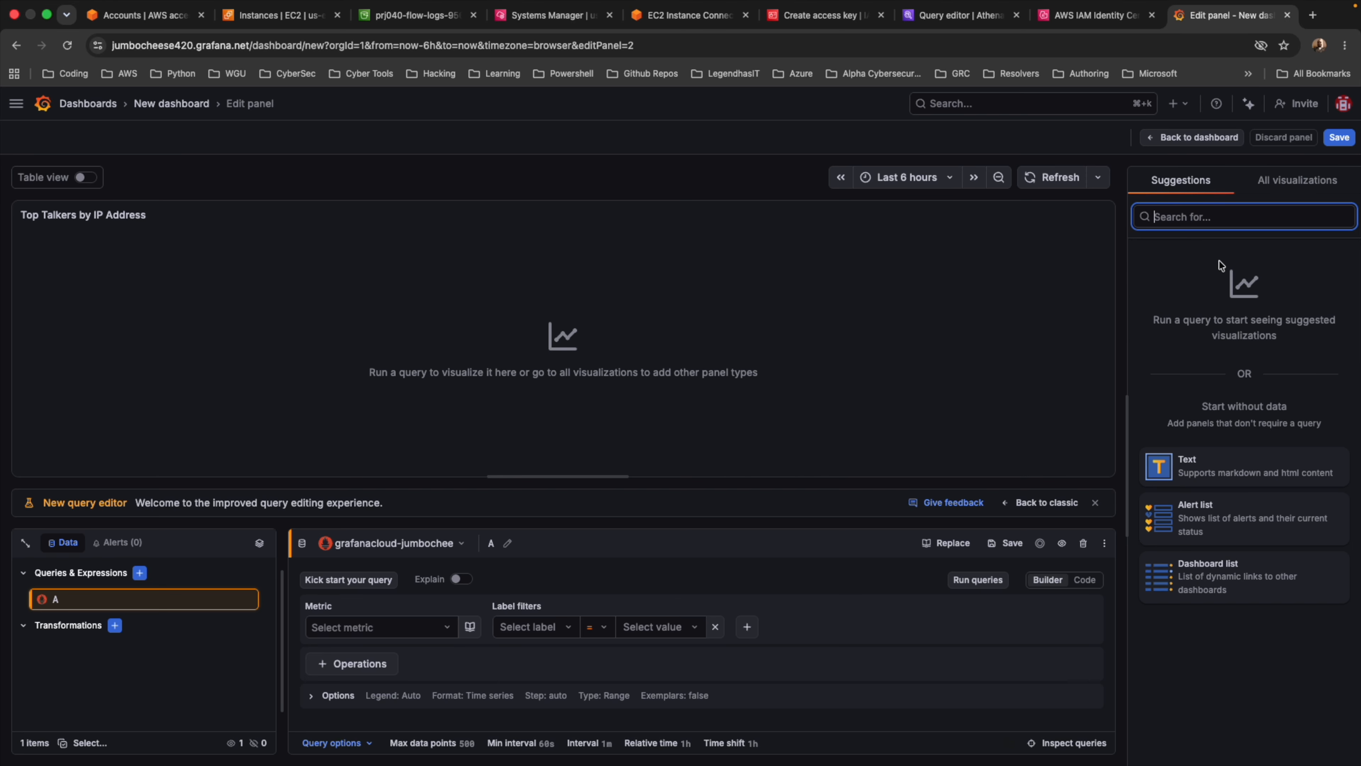
left_click(1263, 195)
left_click(1254, 298)
- Select grafana-athena-datasource for the top talkers panel and run a pasted SQL query summing bytes per srcaddr from vpc_flow_logs, ordered by total_bytes descending
left_click(394, 543)
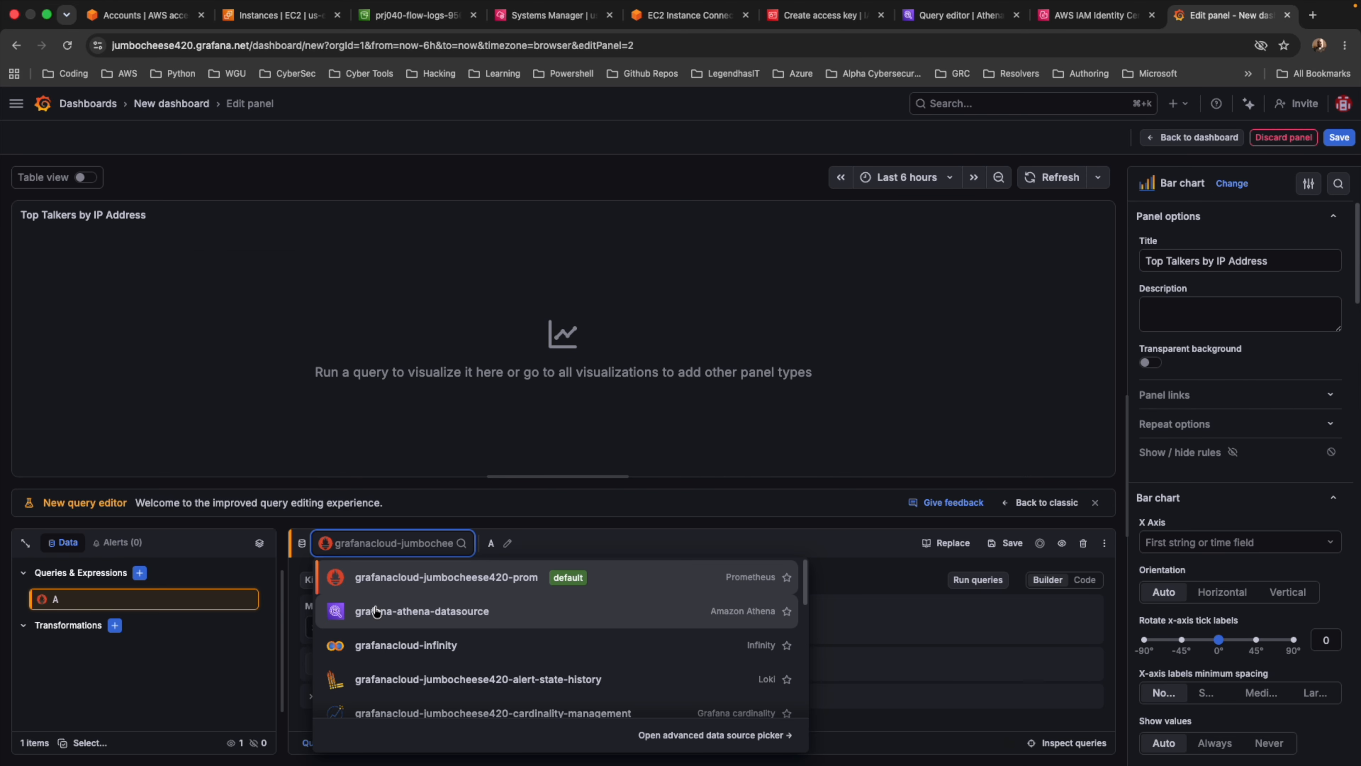
left_click(376, 611)
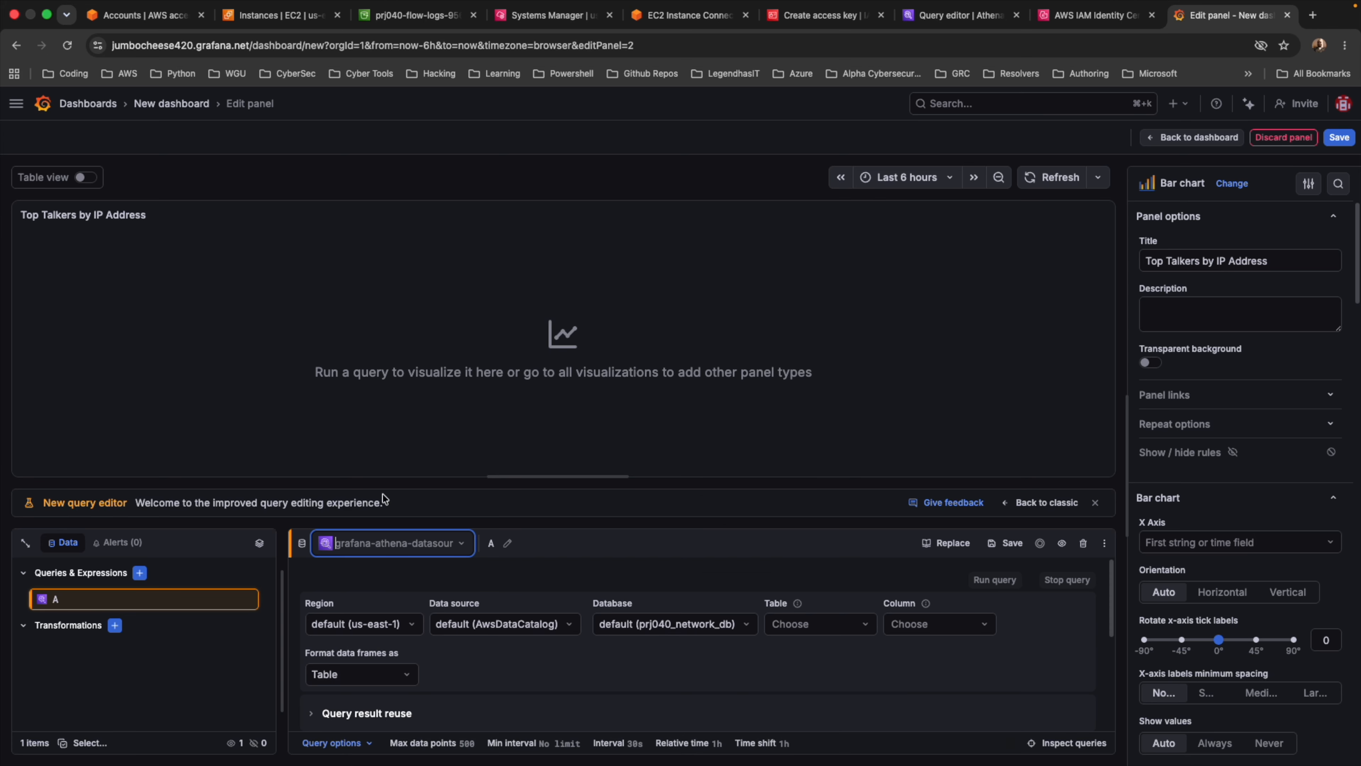
scroll(744, 717, "down", 5)
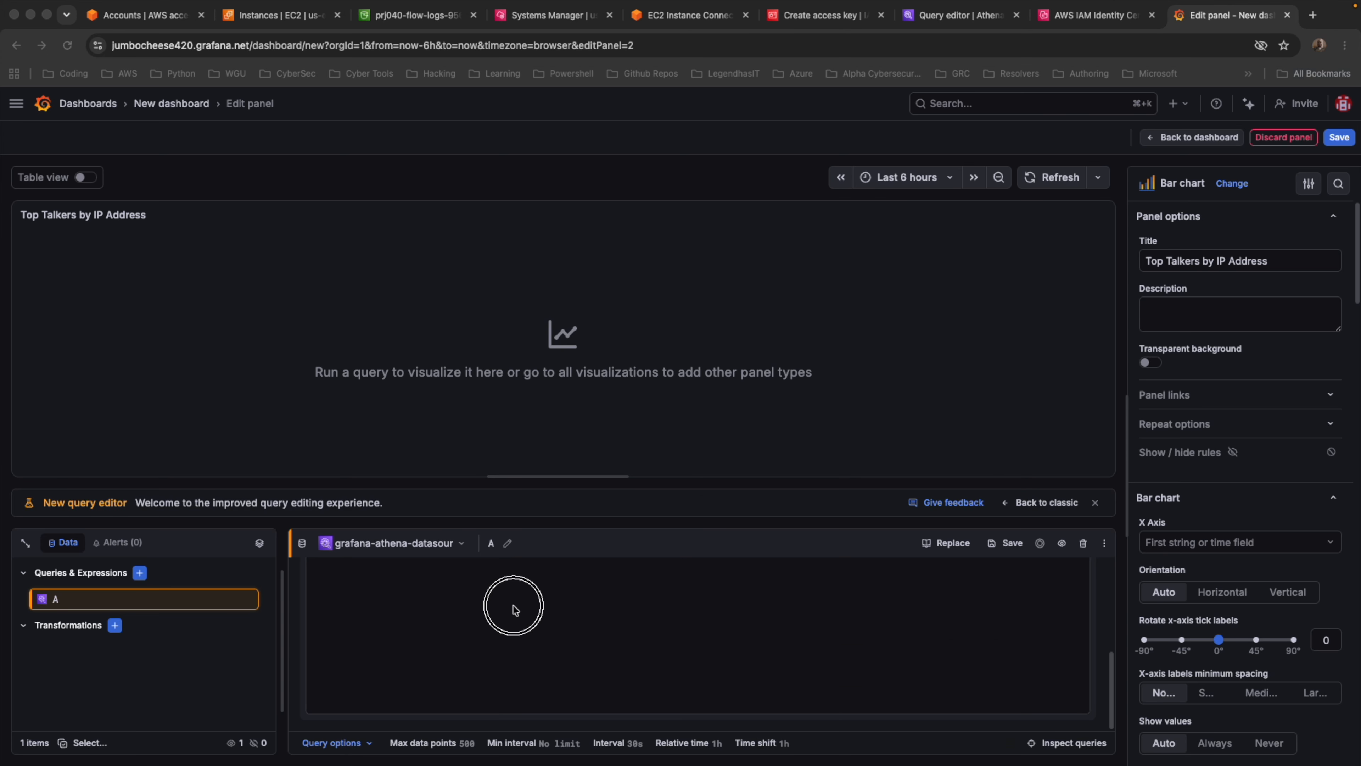
key("super+v")
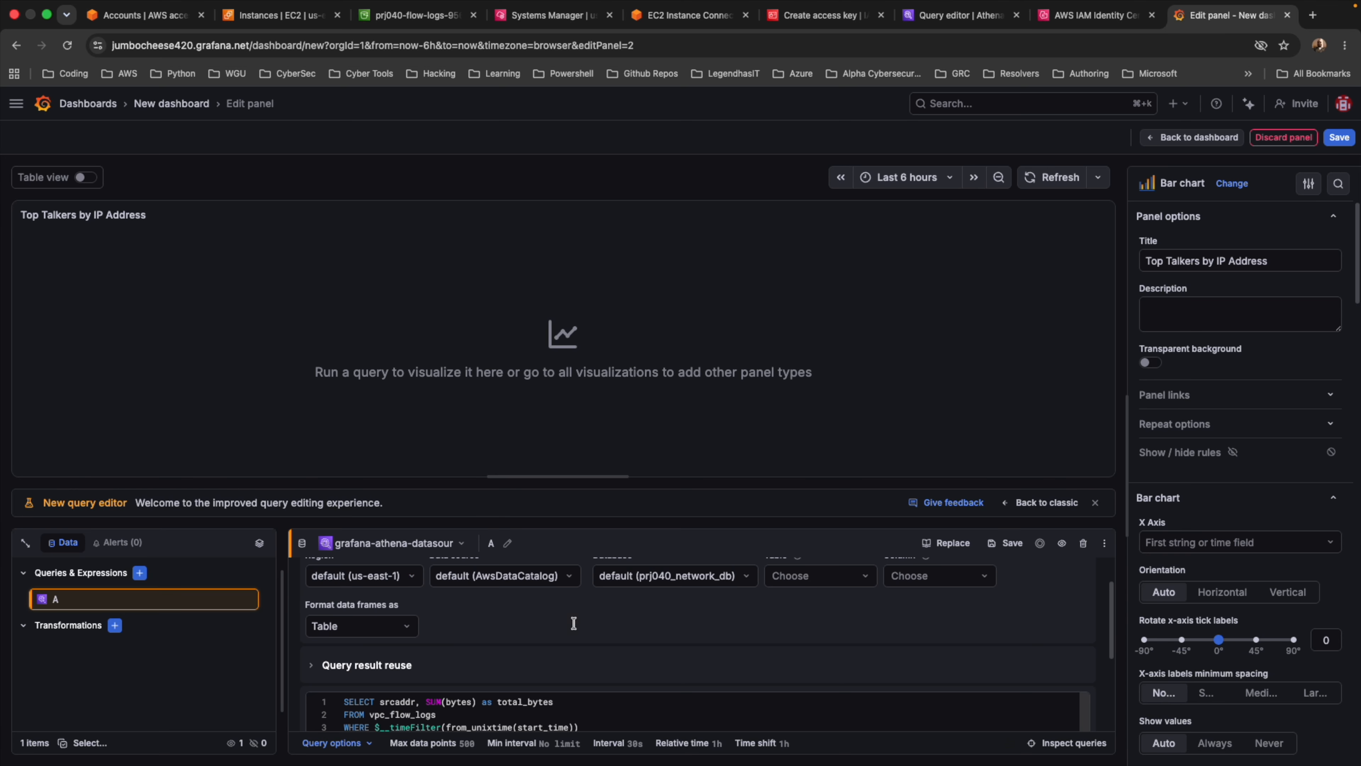
scroll(575, 625, "up", 2)
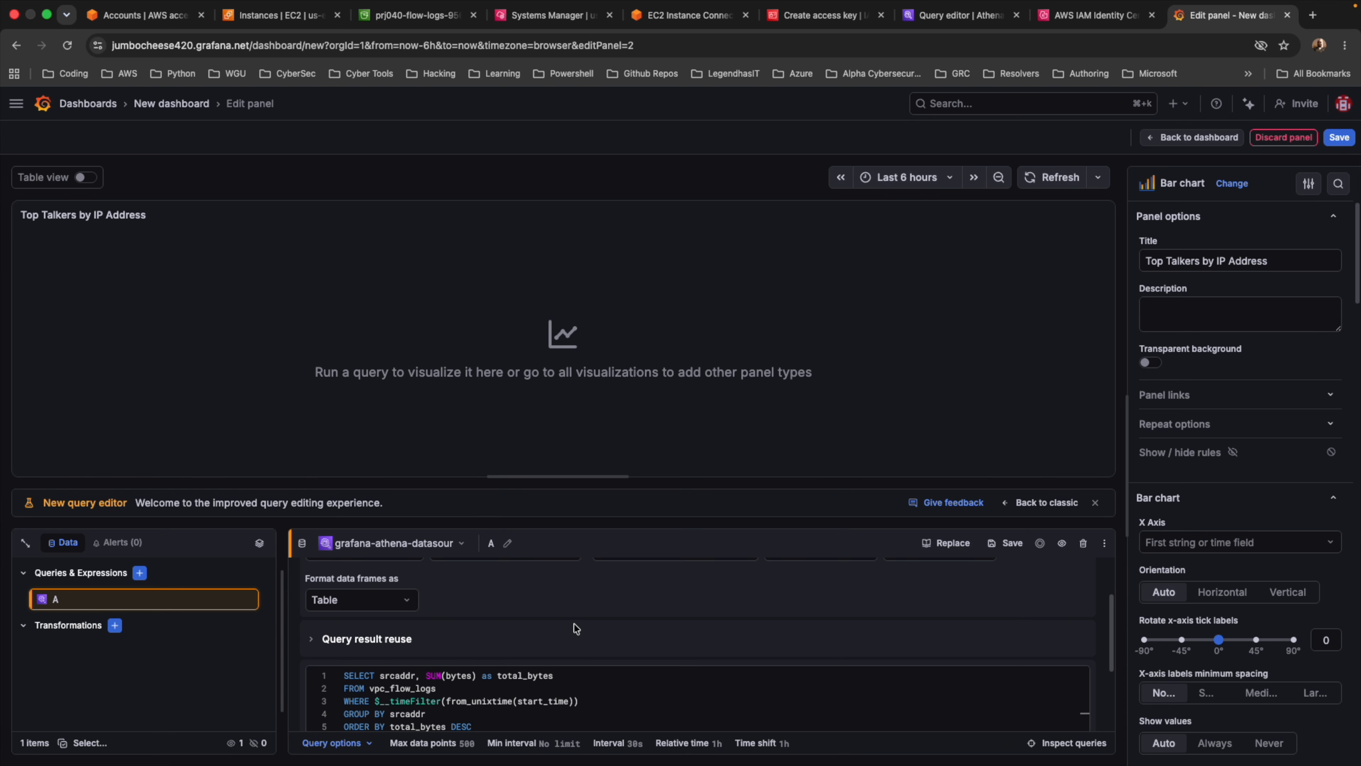
left_click(995, 580)
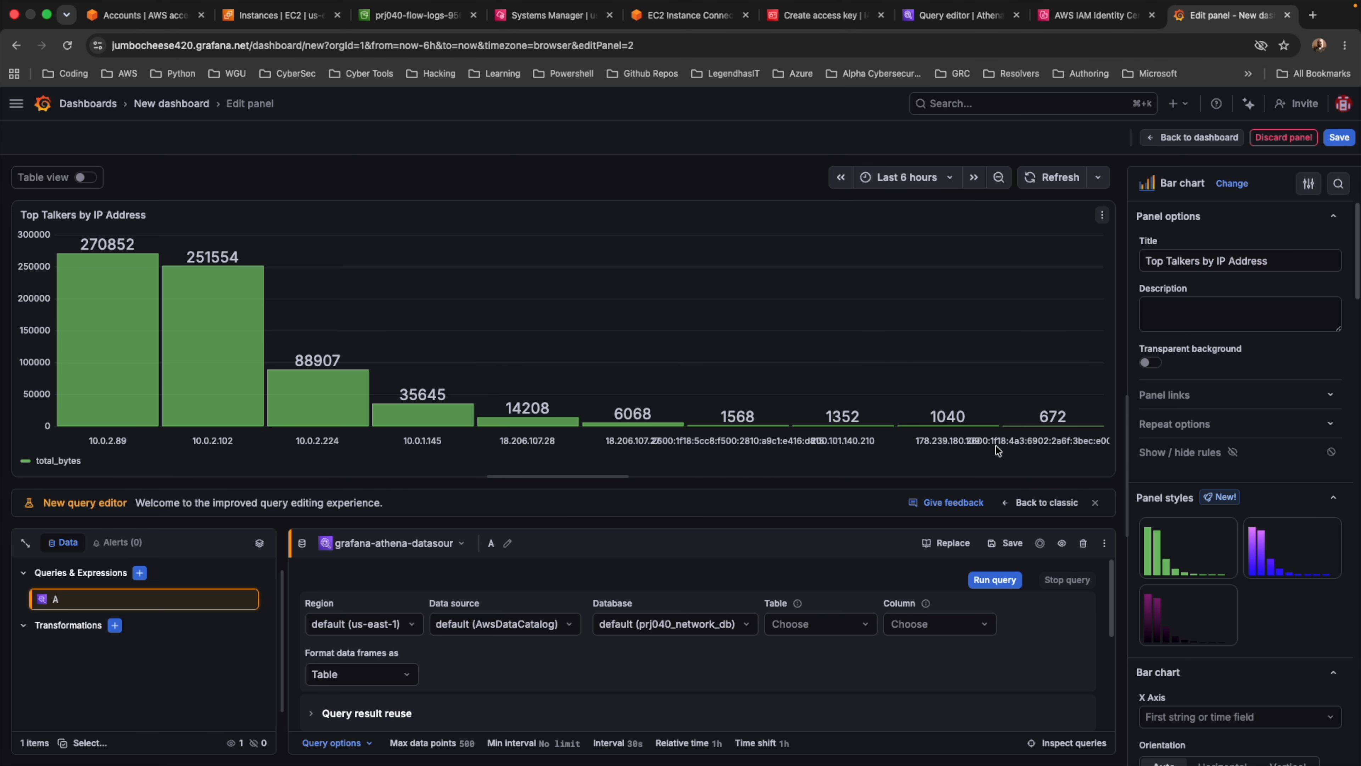
- Add a third dashboard panel titled "Rejected Traffic by Port" and give it the Pie chart visualization
left_click(1181, 137)
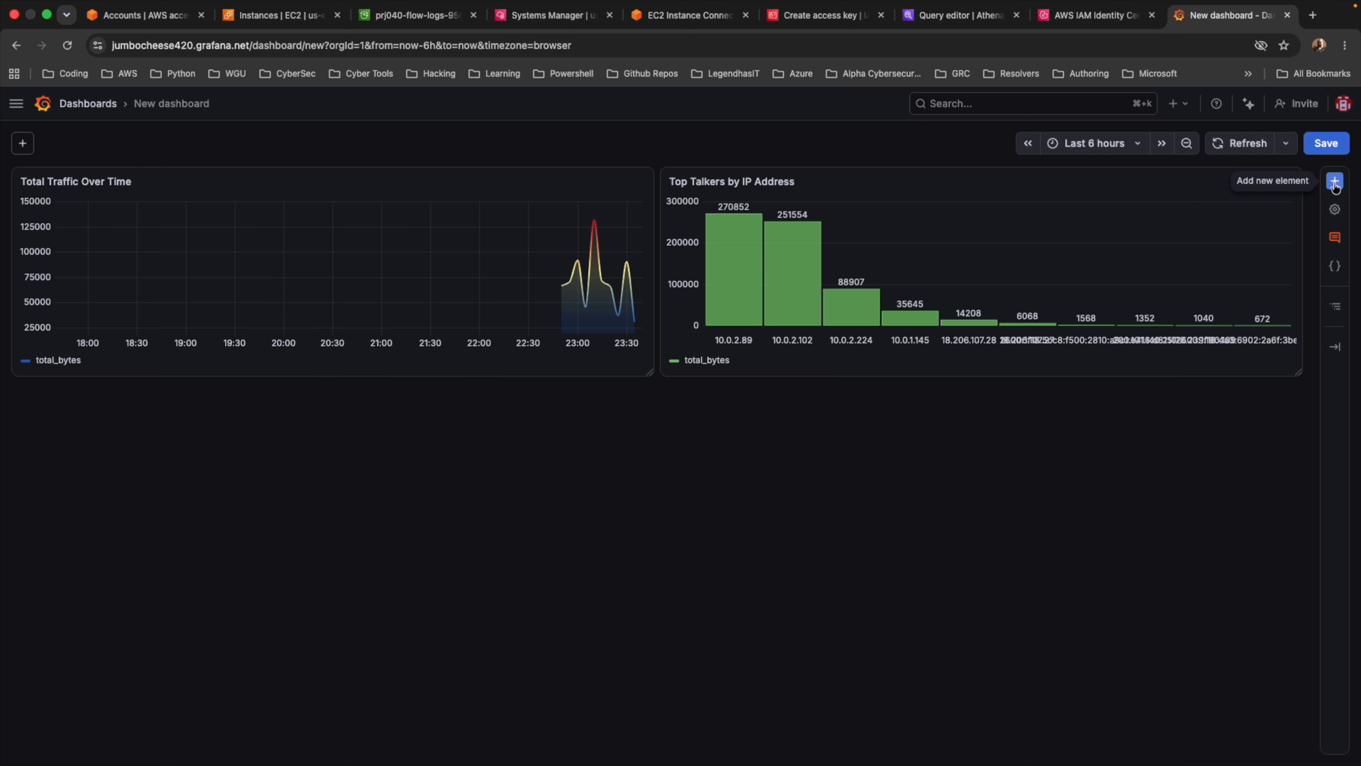
left_click(1334, 182)
left_click(1232, 274)
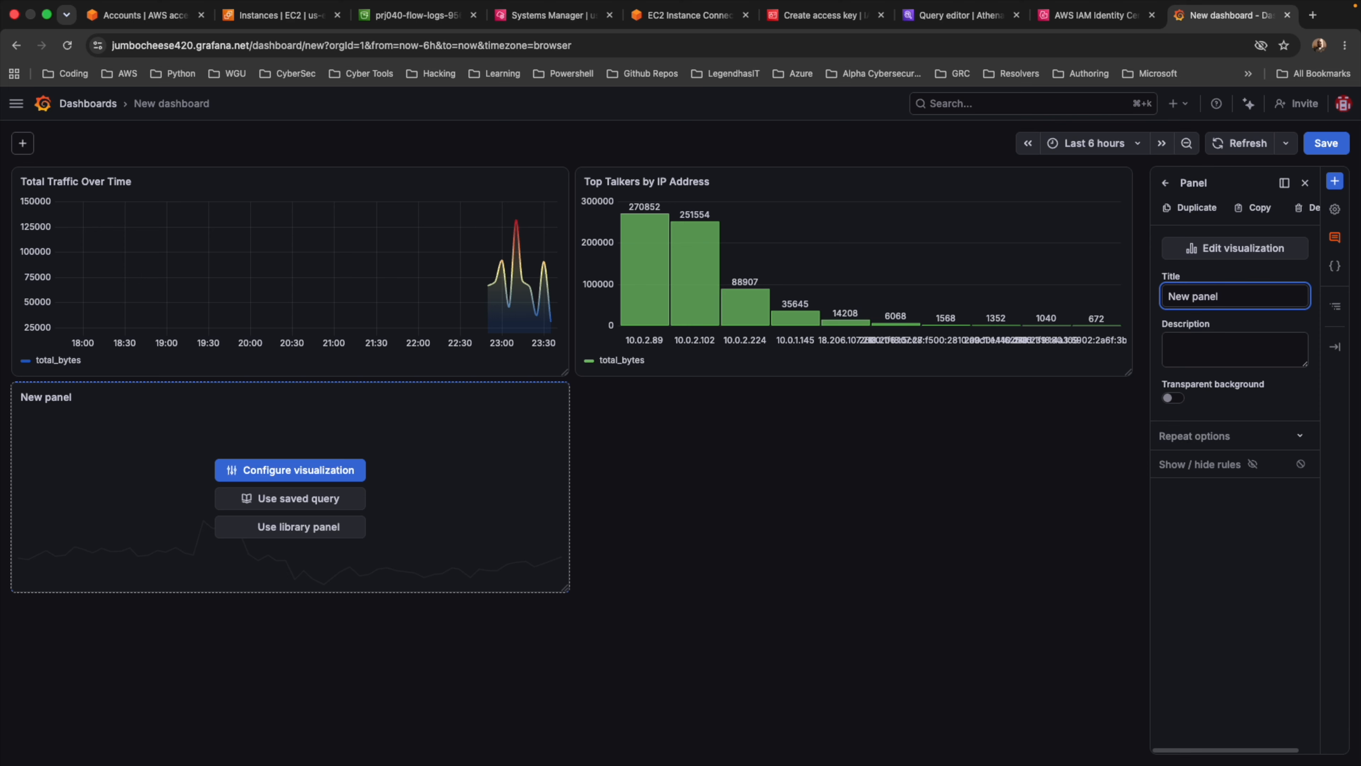
key("super+Tab")
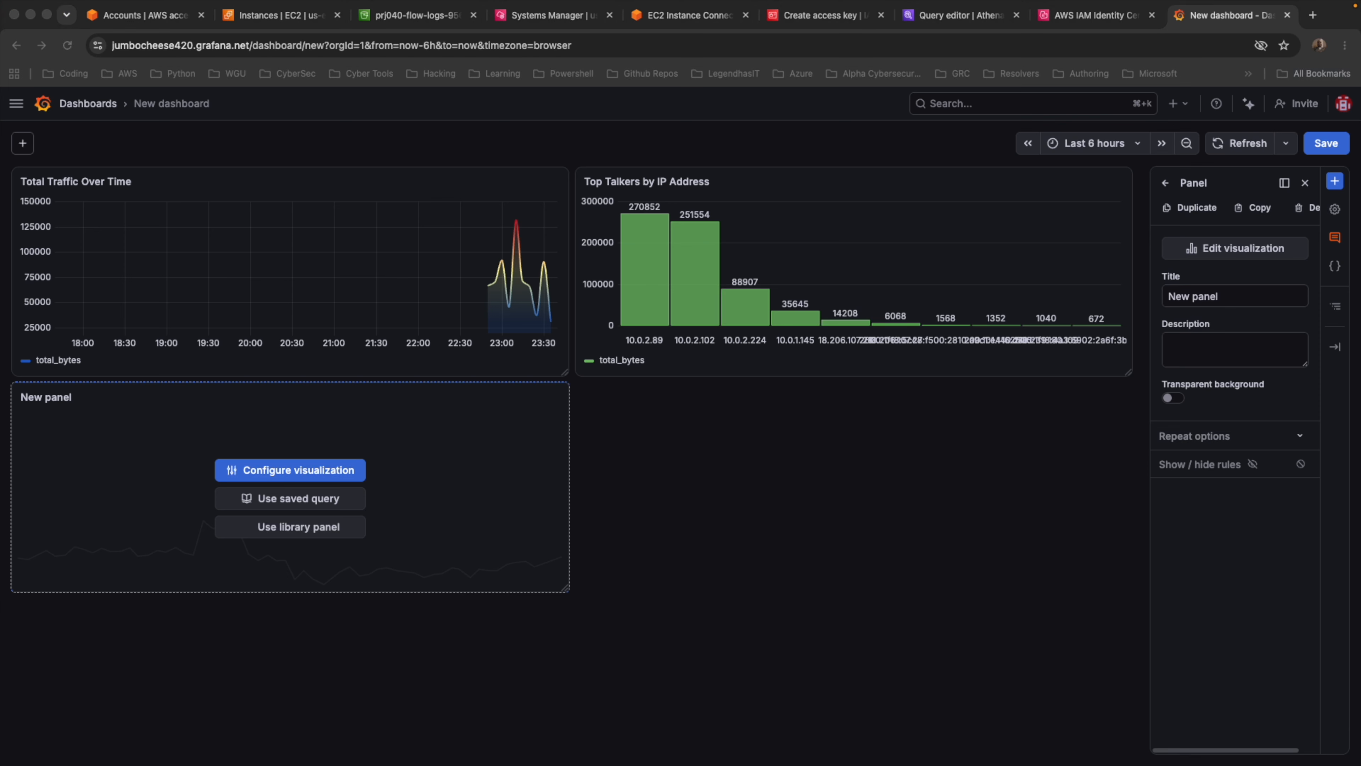
key("super+Tab")
type("Rejected Traffic by Port")
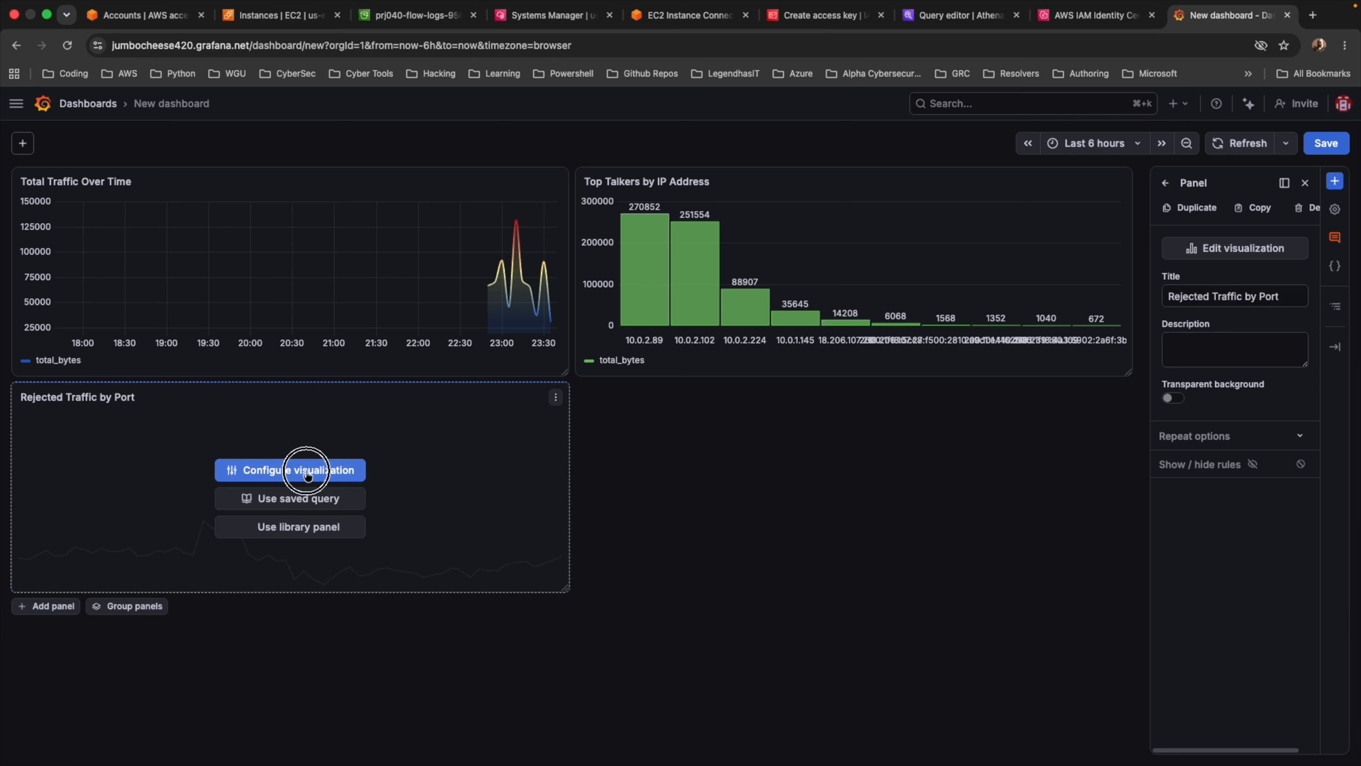
left_click(290, 470)
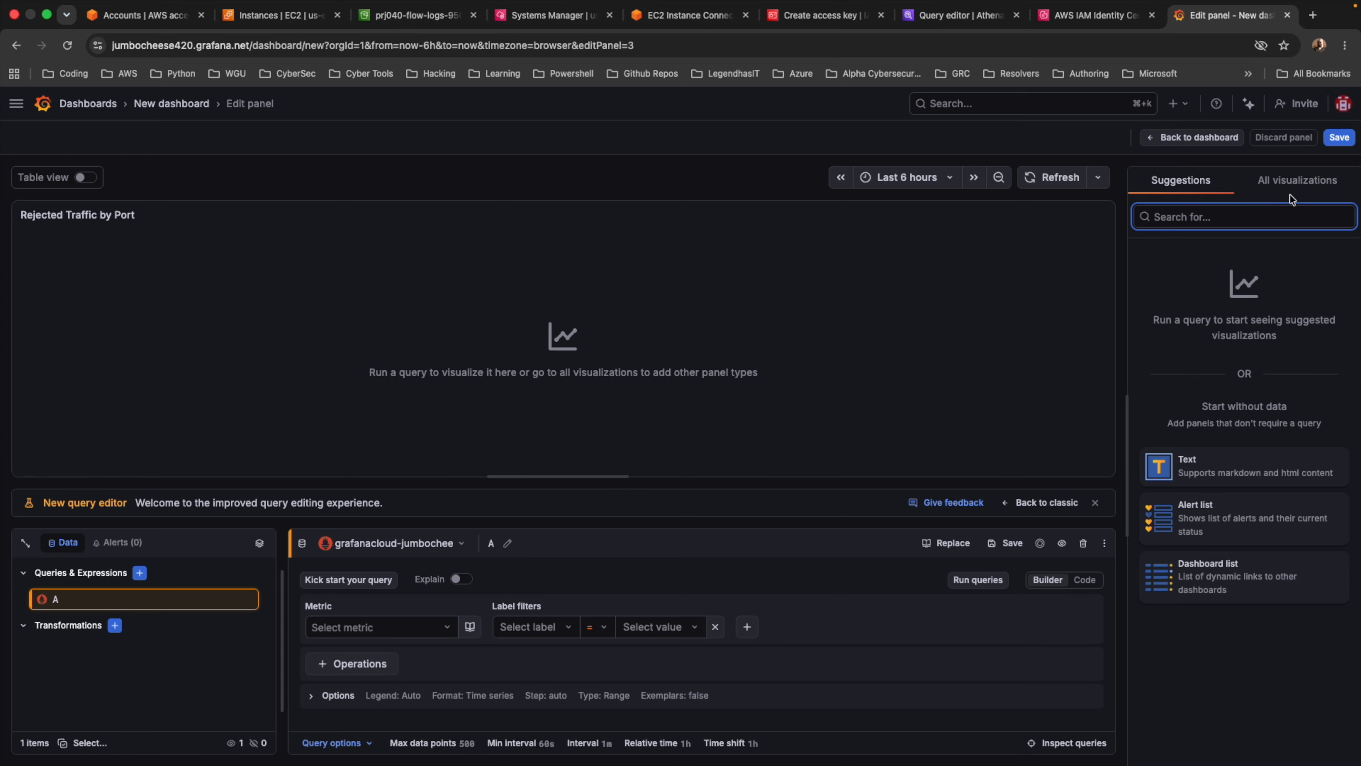
left_click(1294, 182)
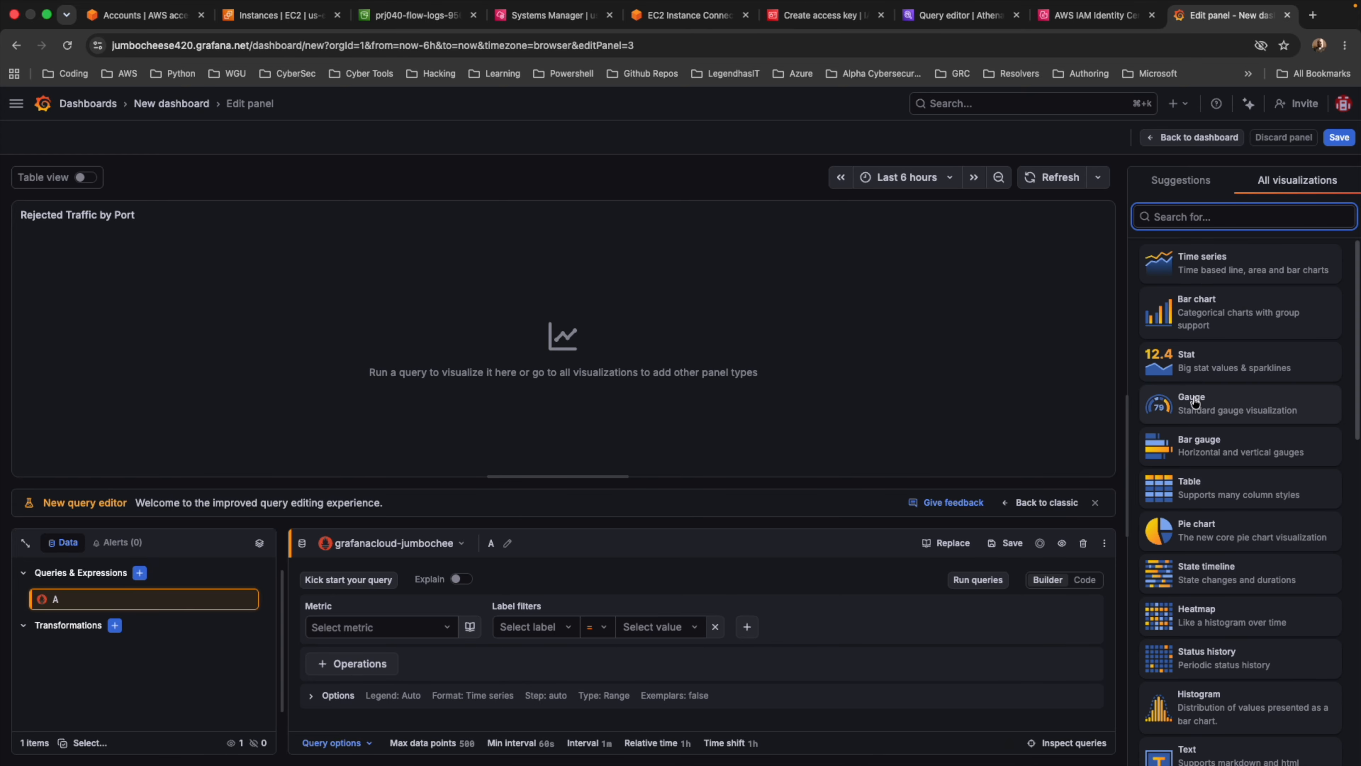
left_click(1221, 536)
- Select grafana-athena-datasource for the rejected traffic panel, run a pasted SQL query returning blocked_connections, and return to the dashboard
left_click(392, 542)
left_click(407, 612)
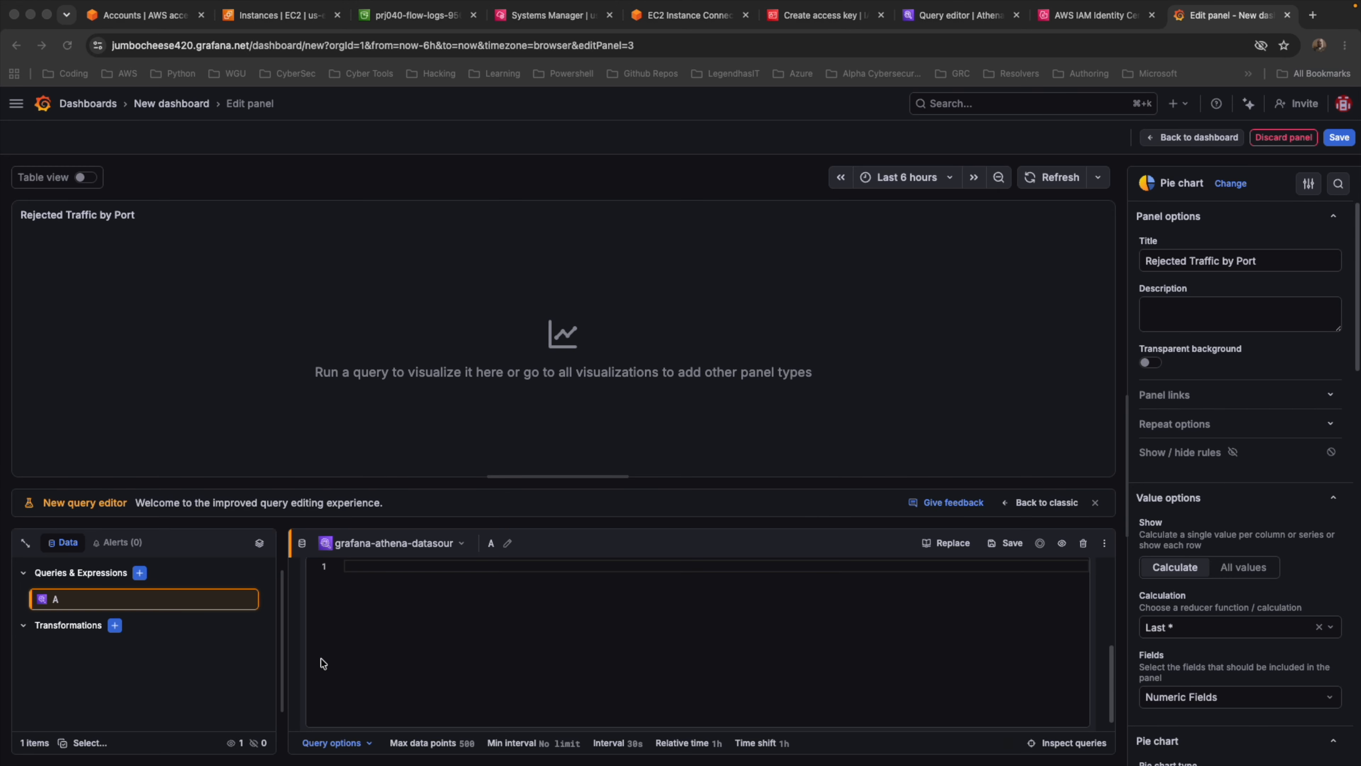
left_click(362, 604)
left_click(976, 584)
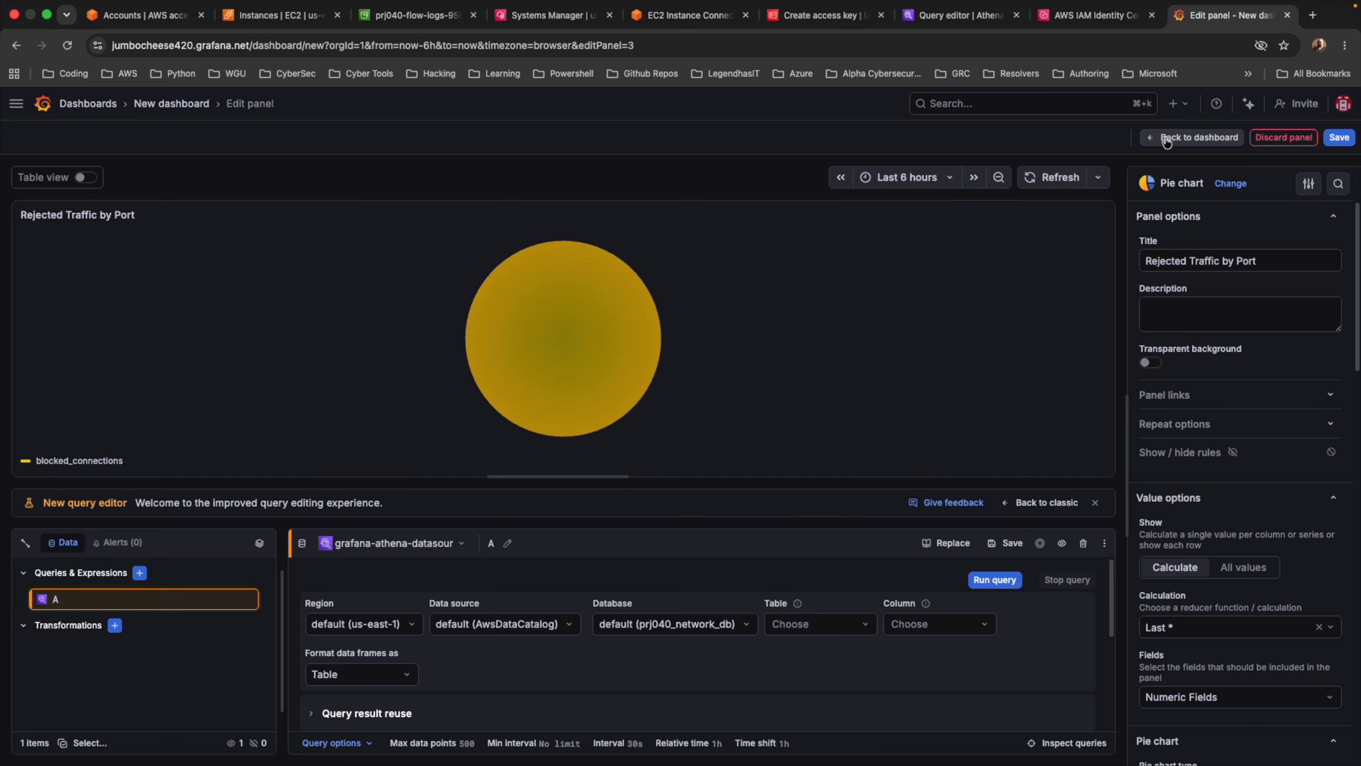
left_click(1166, 140)
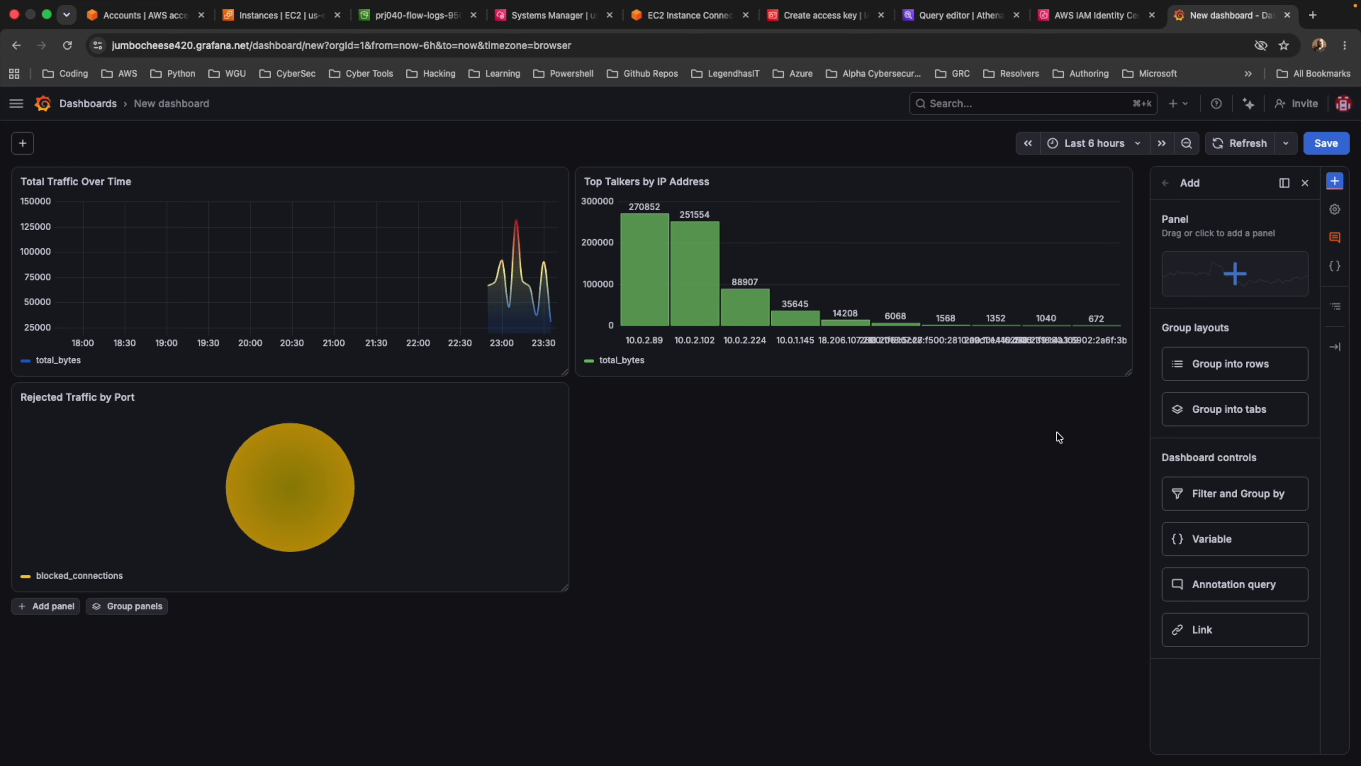
- Add a fourth dashboard panel titled "IPv4 vs IPv6 Traffic Distribution" and give it the Stat visualization
left_click(1228, 269)
left_click(1227, 295)
left_click_drag(1221, 297, 1166, 298)
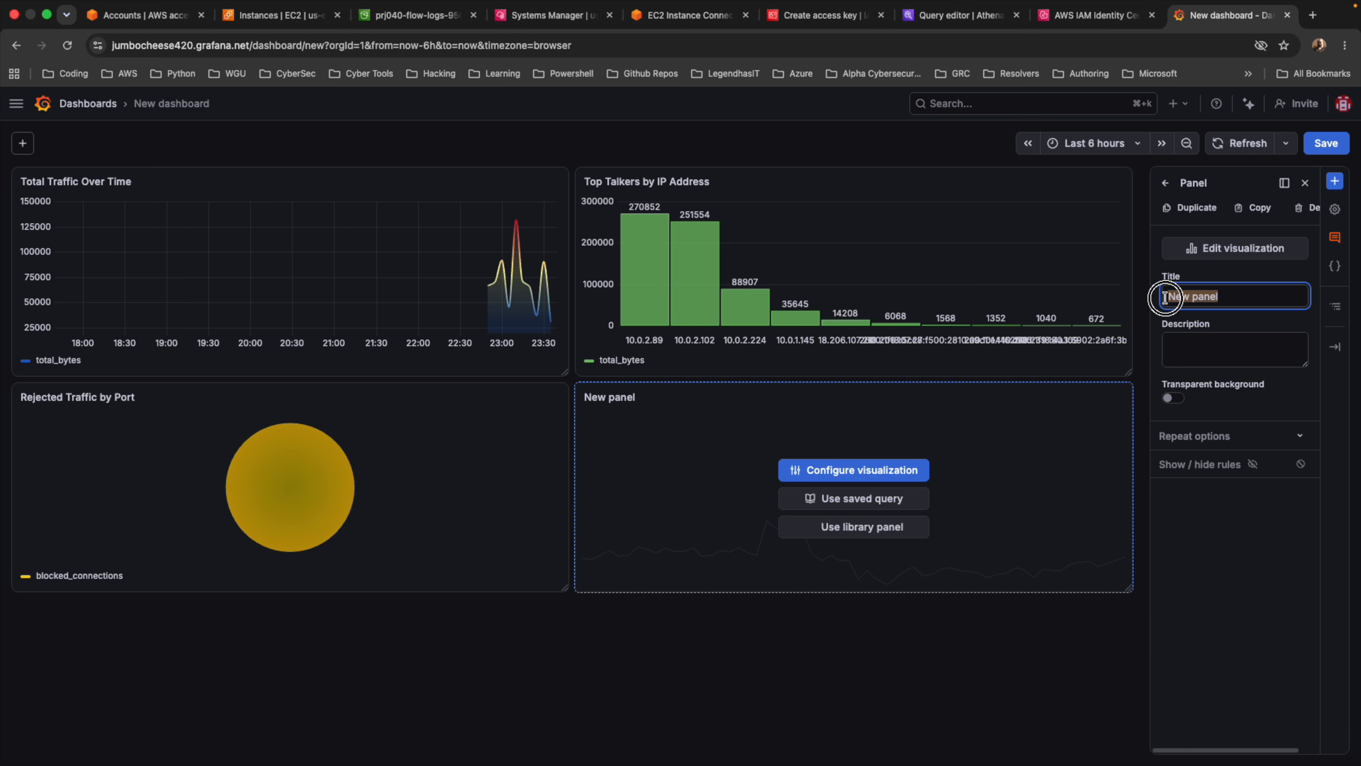
type("IPv4 vs IPv6 Traffic Distribution")
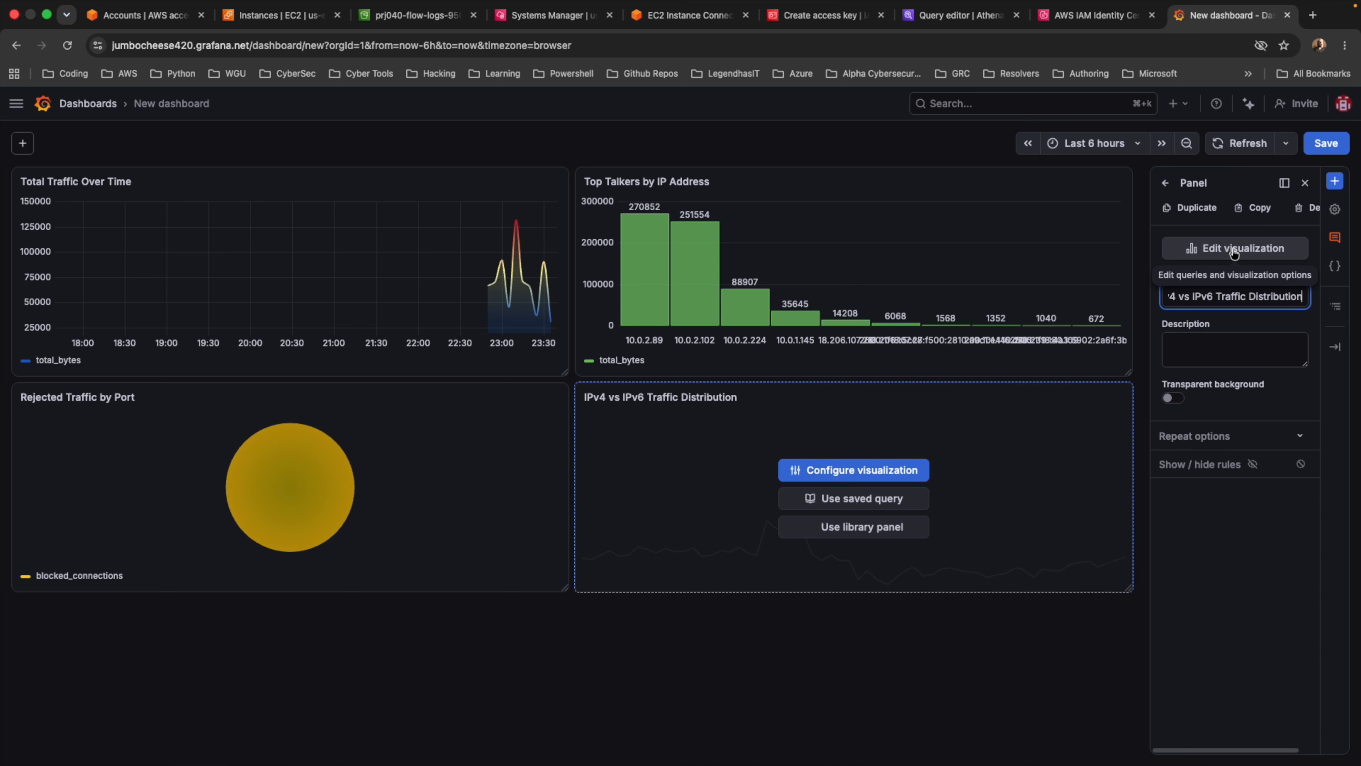
left_click(1234, 250)
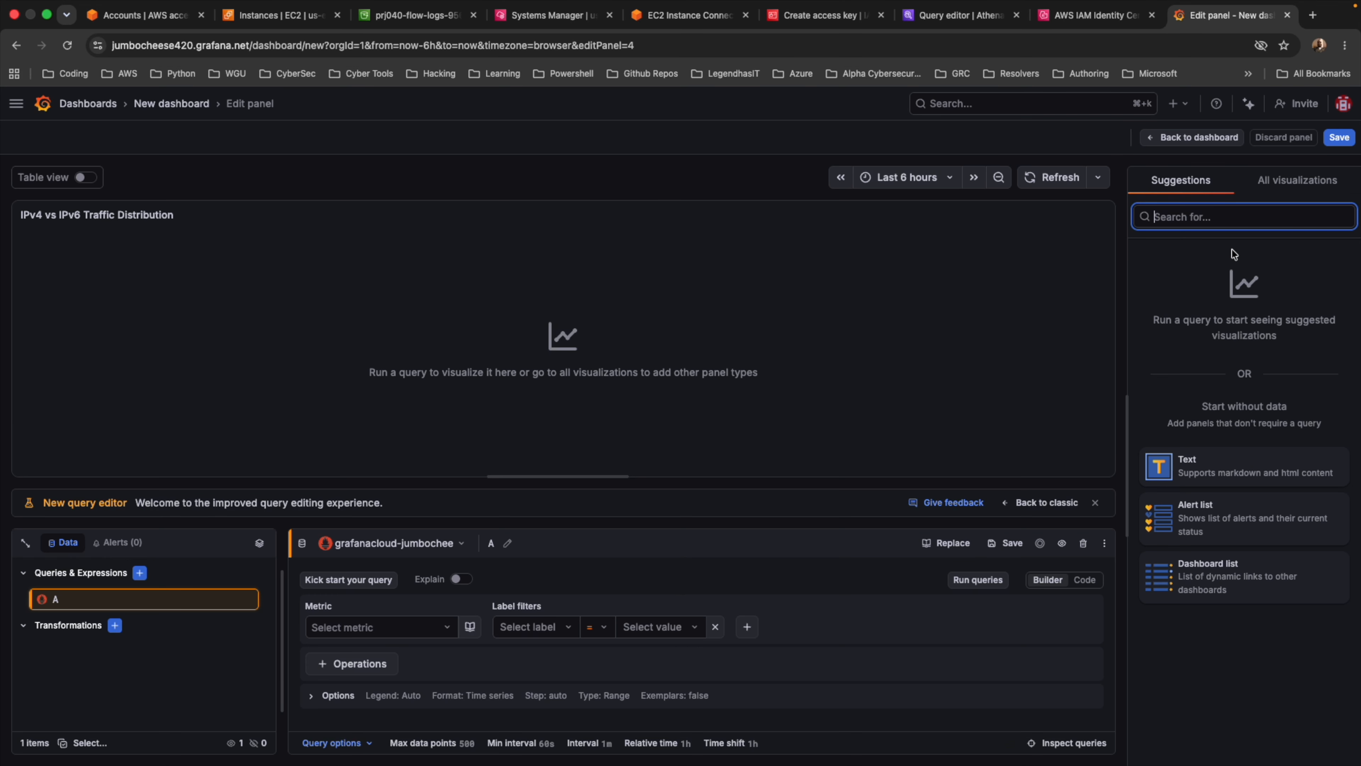
left_click(1245, 193)
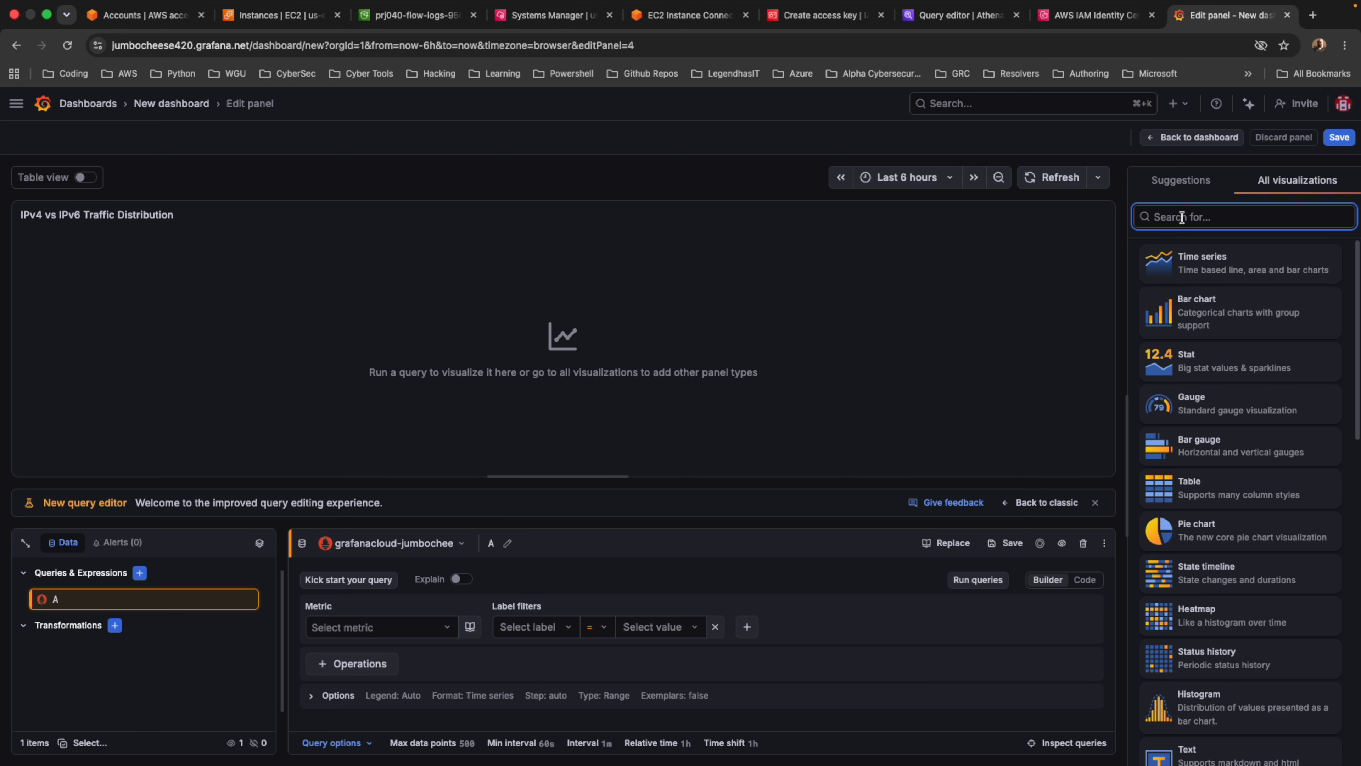
type("stat")
left_click(1191, 259)
- Select grafana-athena-datasource for the IPv4 vs IPv6 panel and run a pasted SQL query returning bytes
left_click(393, 542)
left_click(654, 603)
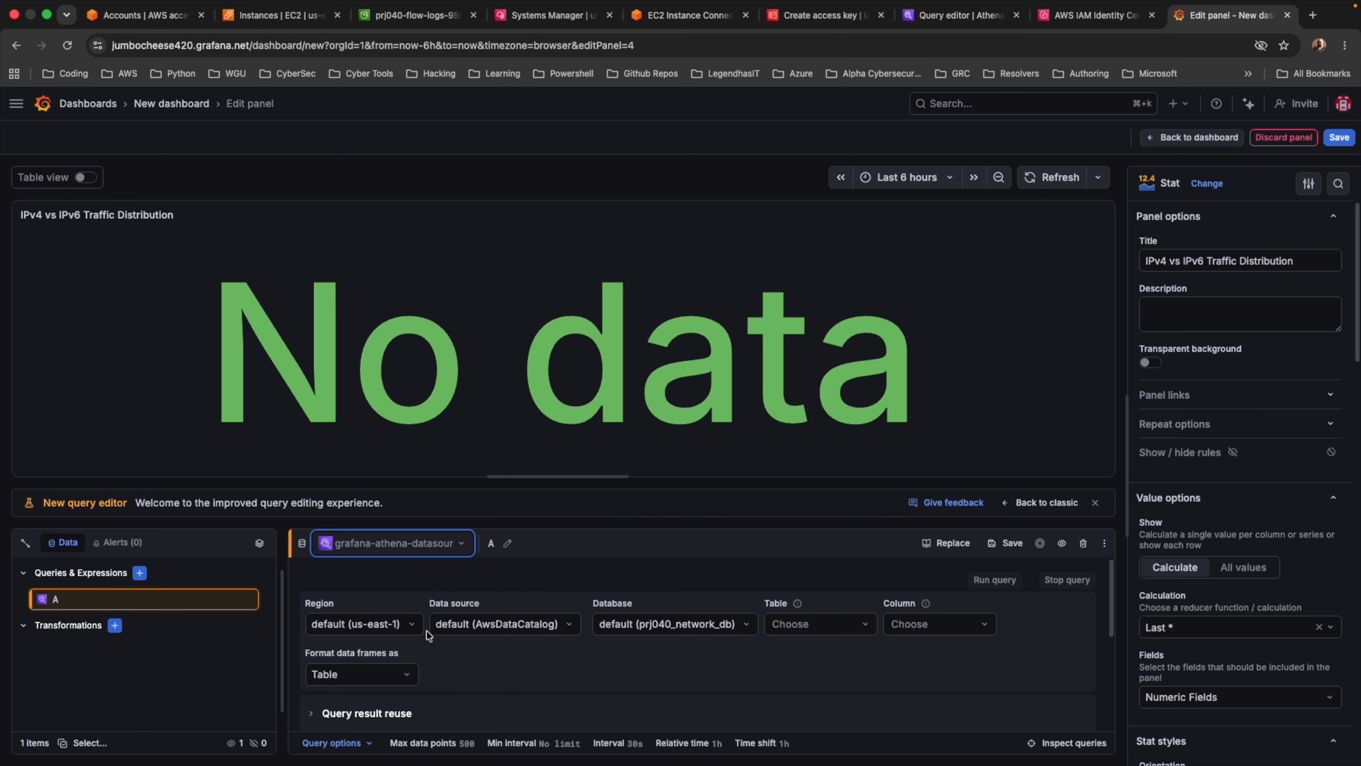
left_click(995, 579)
- Apply the panel style with value color from thresholds and an area sparkline to the IPv4 vs IPv6 panel
left_click(1289, 624)
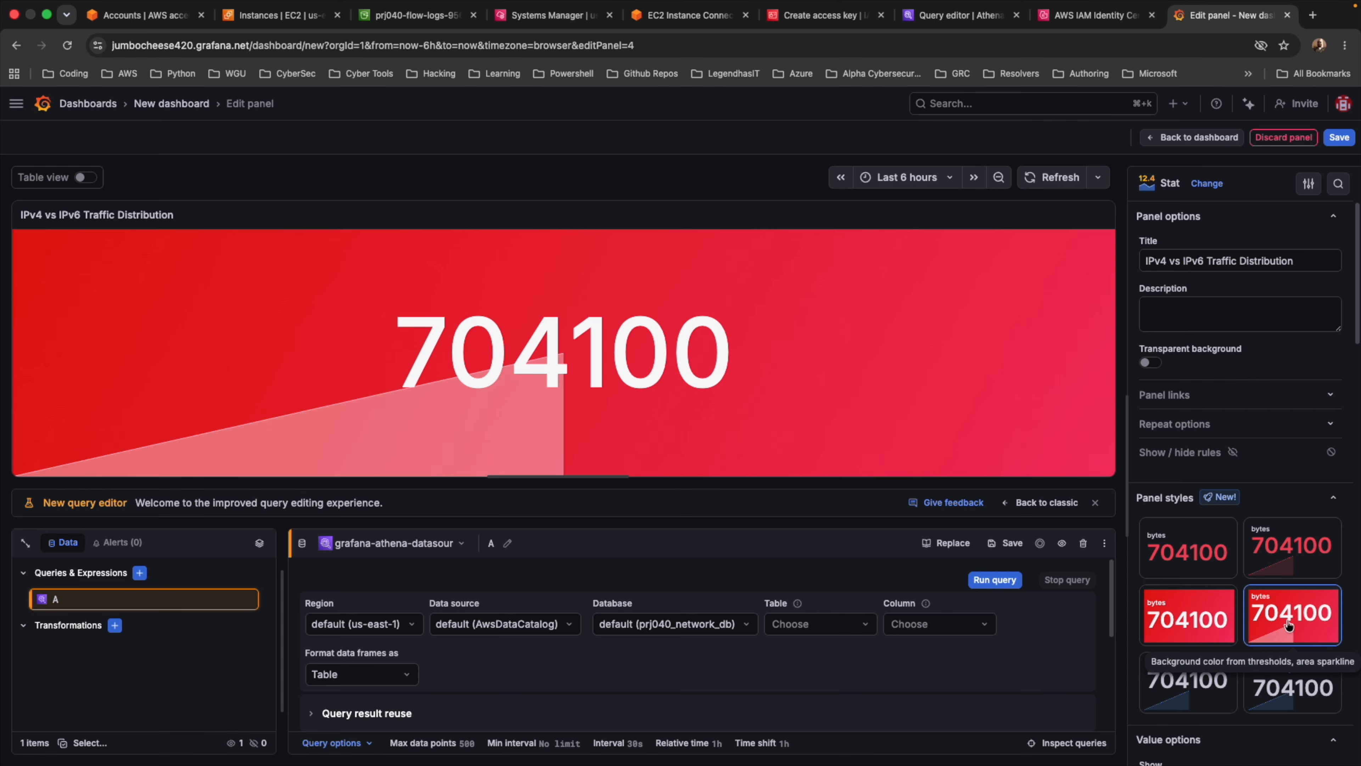
left_click(1291, 549)
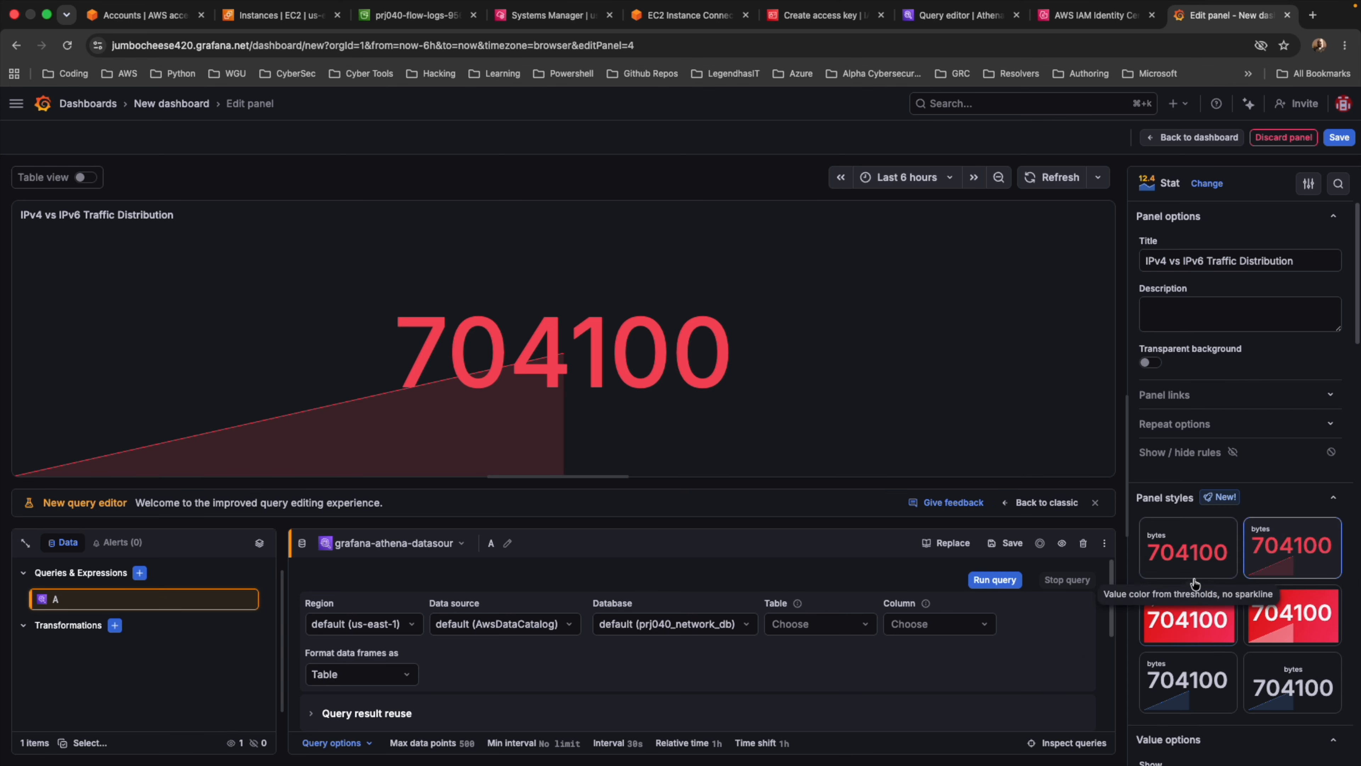
scroll(1302, 669, "down", 4)
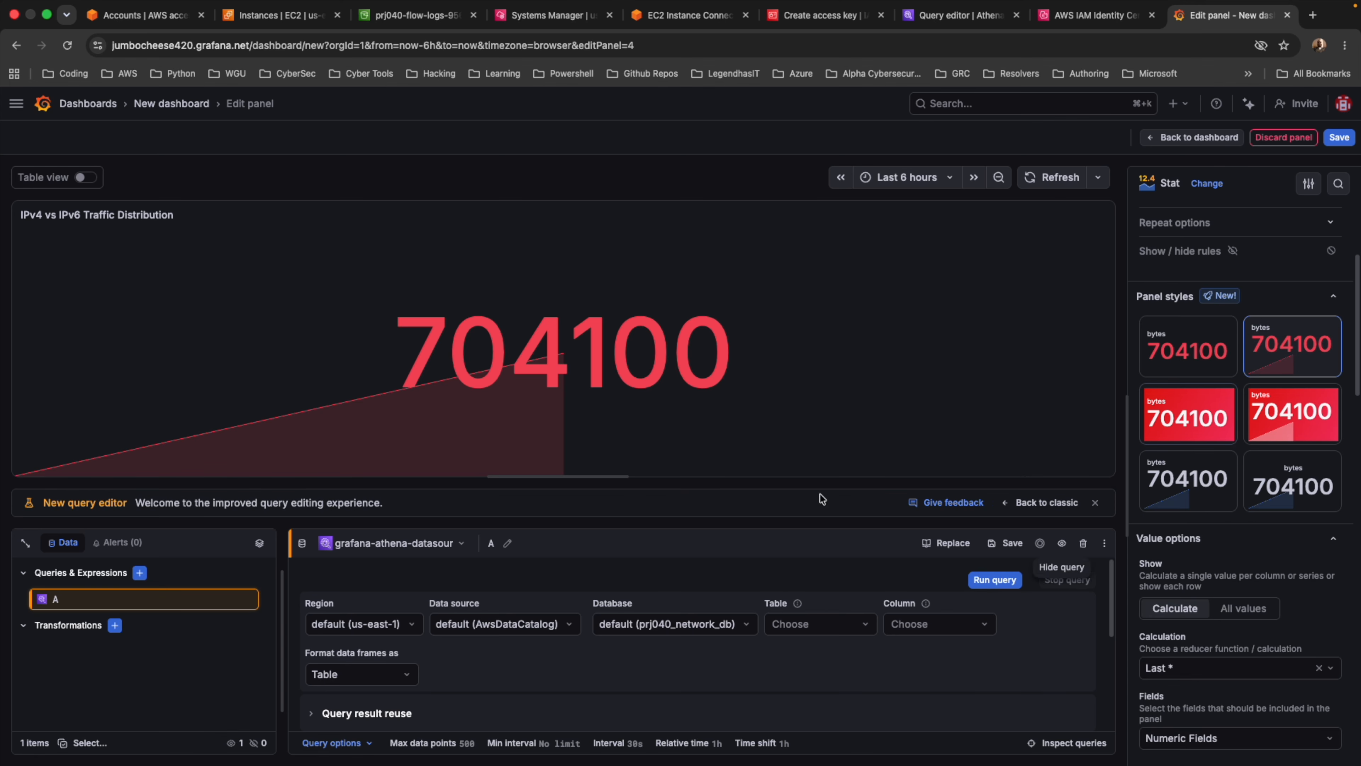
- Save the dashboard as "Network Traffic Flow" in the Dashboards folder, return to it, and dismiss the sharing suggestion
left_click(1340, 140)
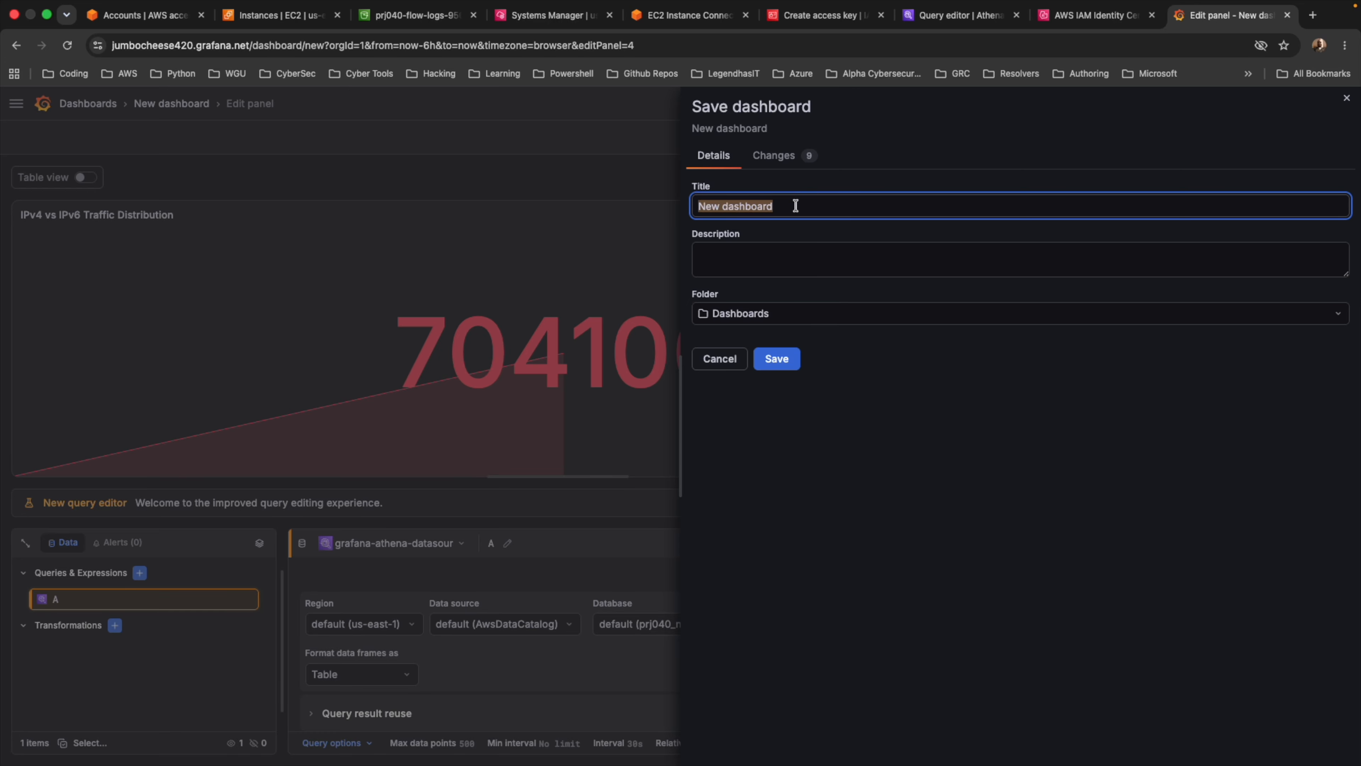
type("Network Traffic Flow")
left_click(782, 358)
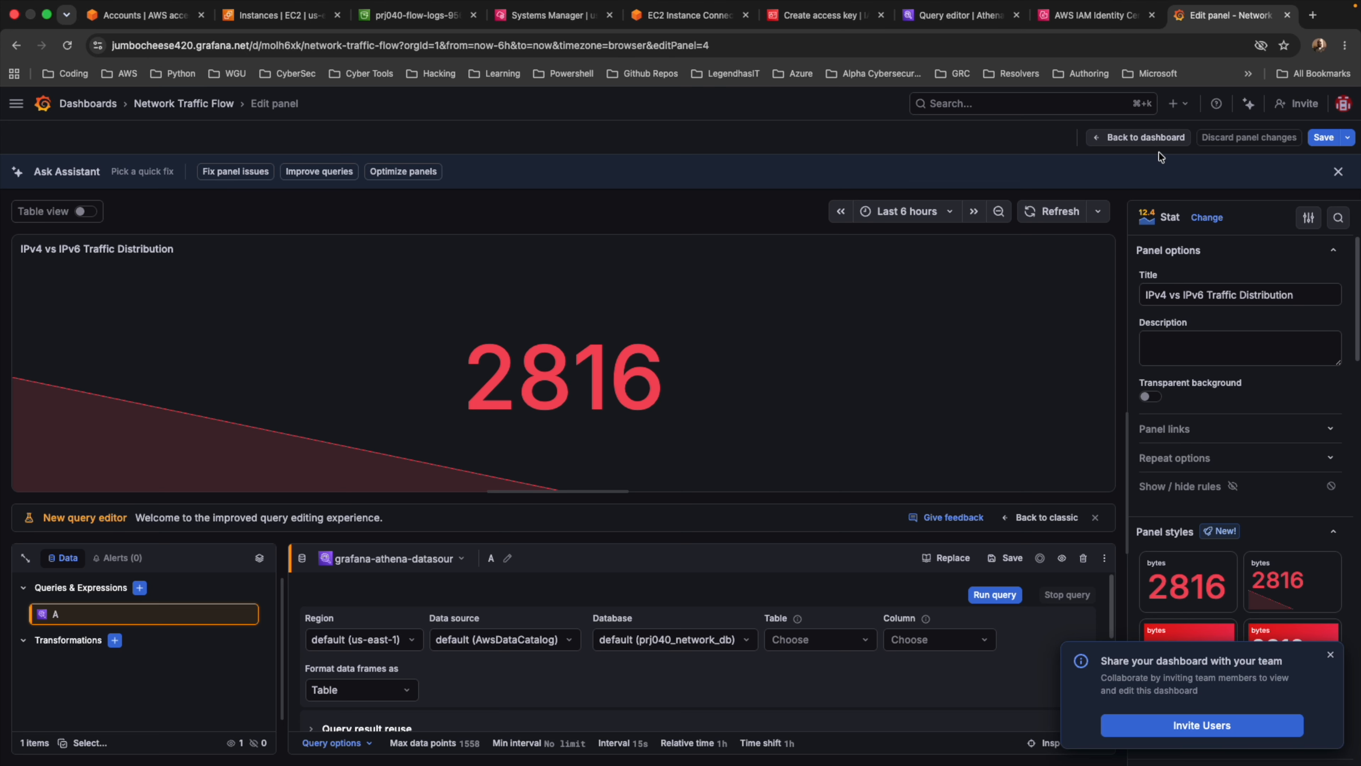
left_click(1158, 140)
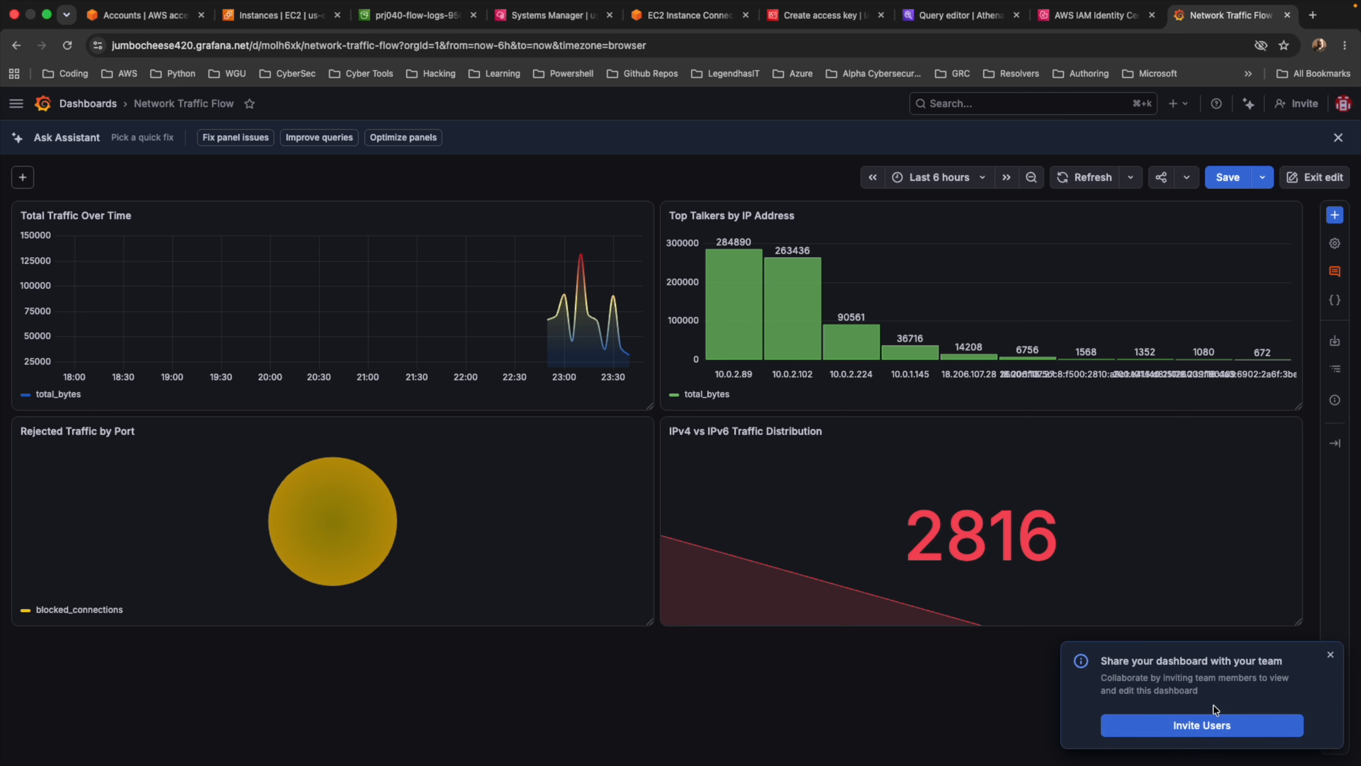
left_click(1332, 656)
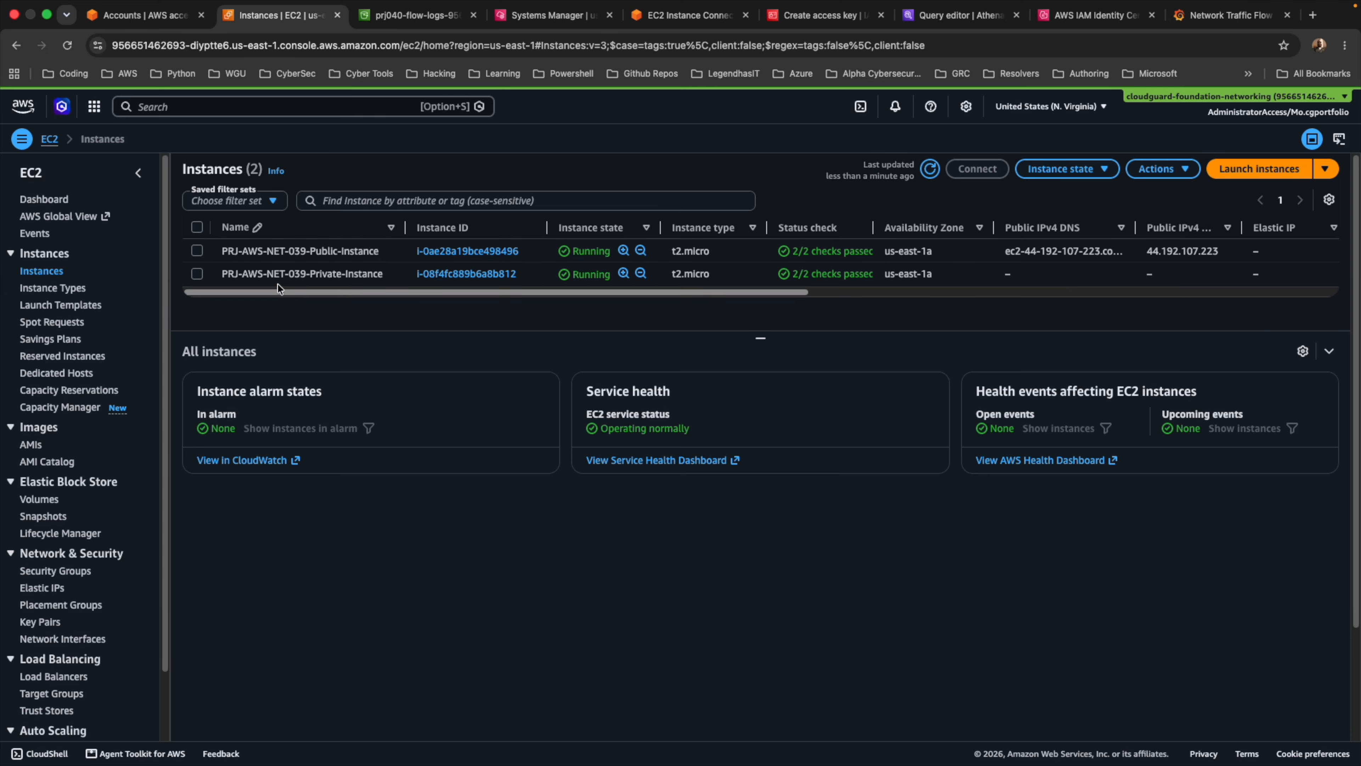
- Switch to the AWS EC2 console and open an EC2 Instance Connect session to PRJ-AWS-NET-039-Public-Instance
left_click(198, 252)
left_click(978, 168)
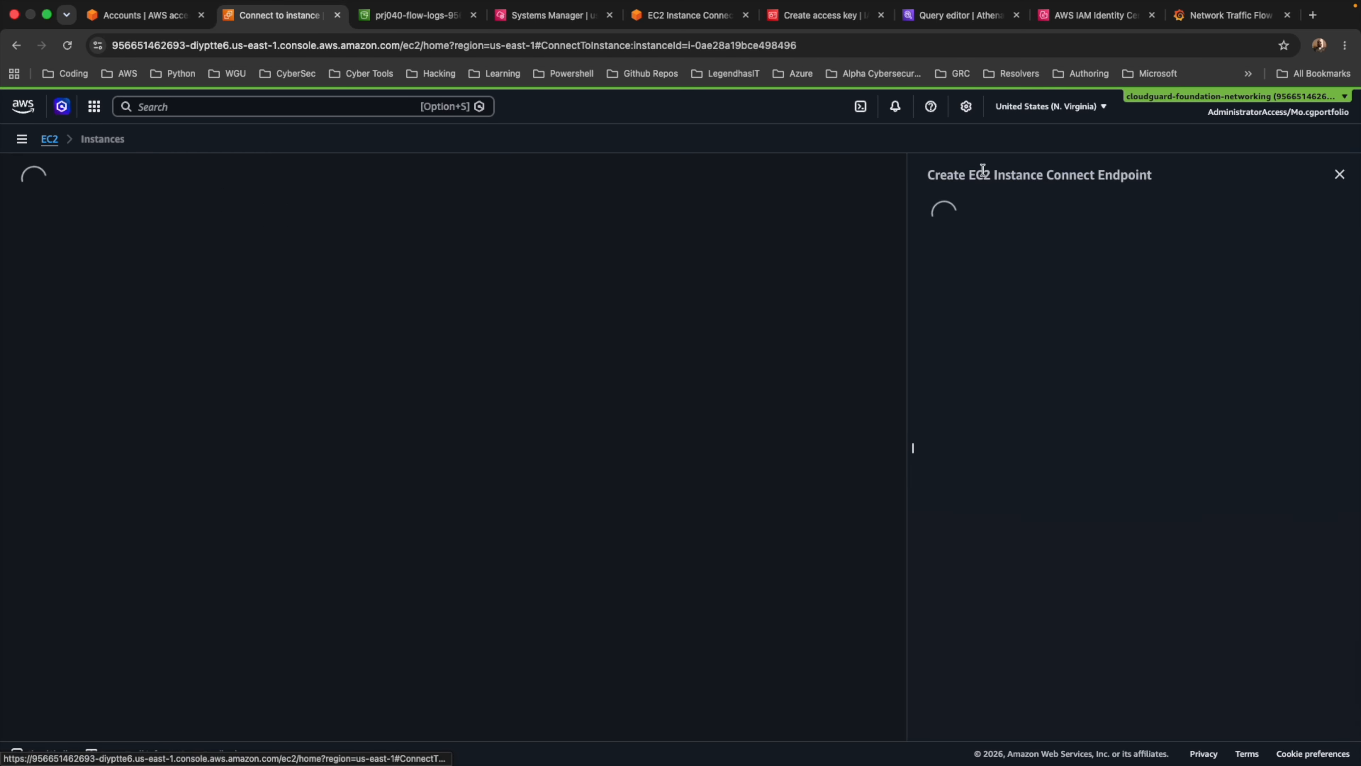
left_click(1219, 656)
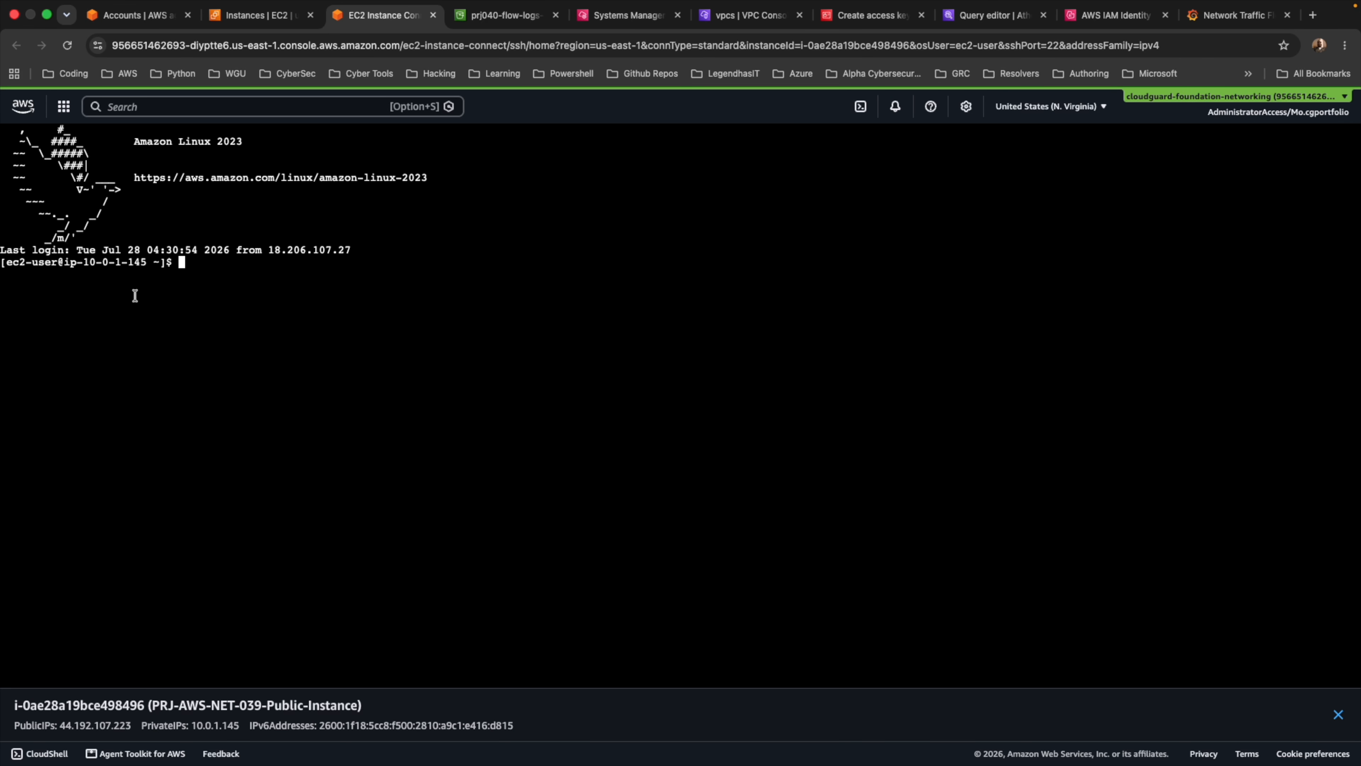
type("curl -4")
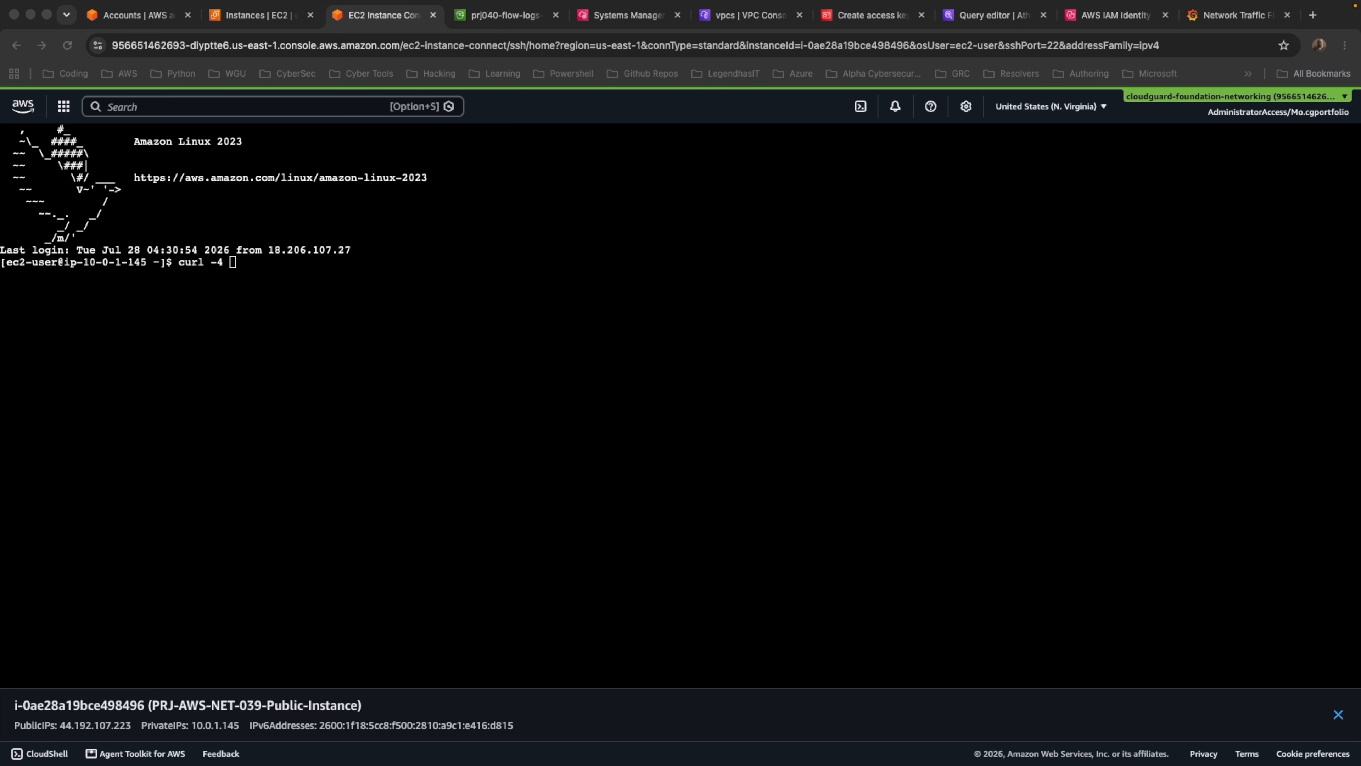
type("https://aws.amazon.com > /dev/null")
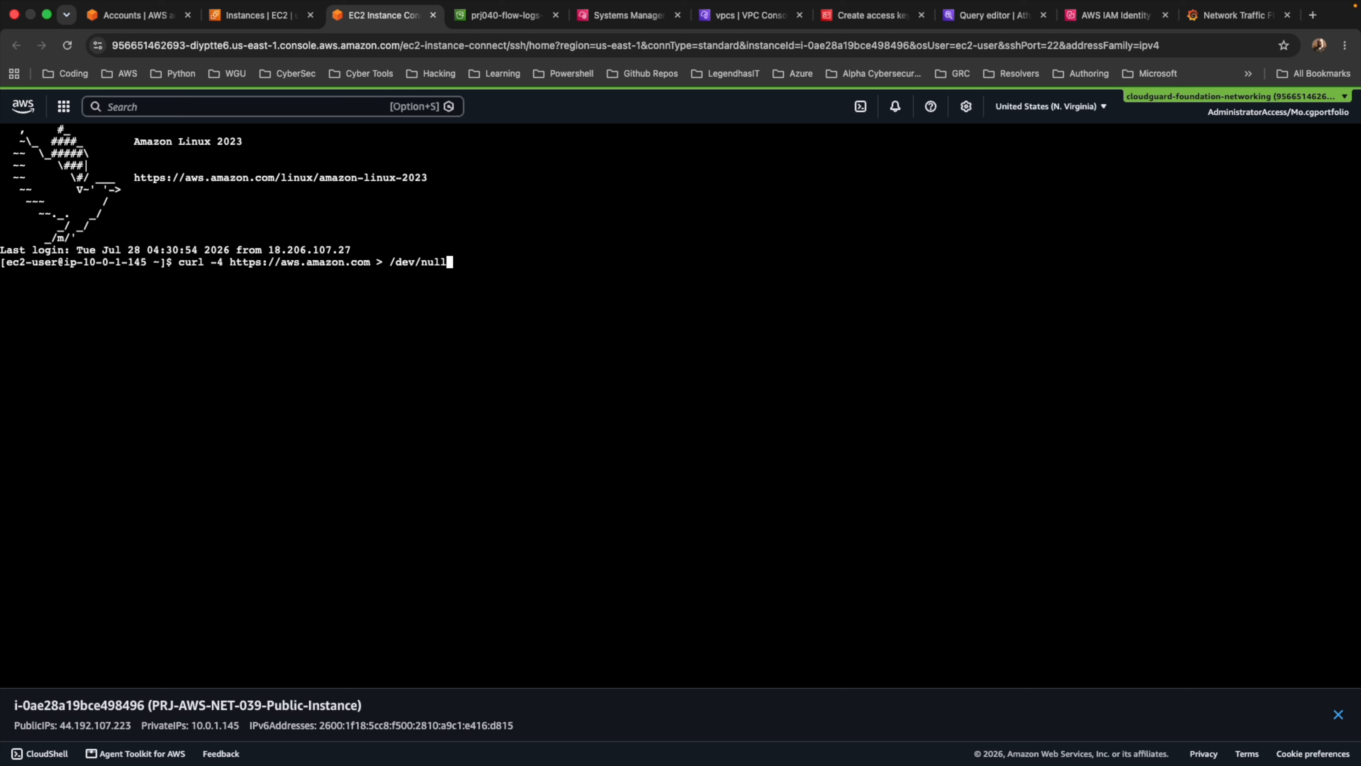
key("Return")
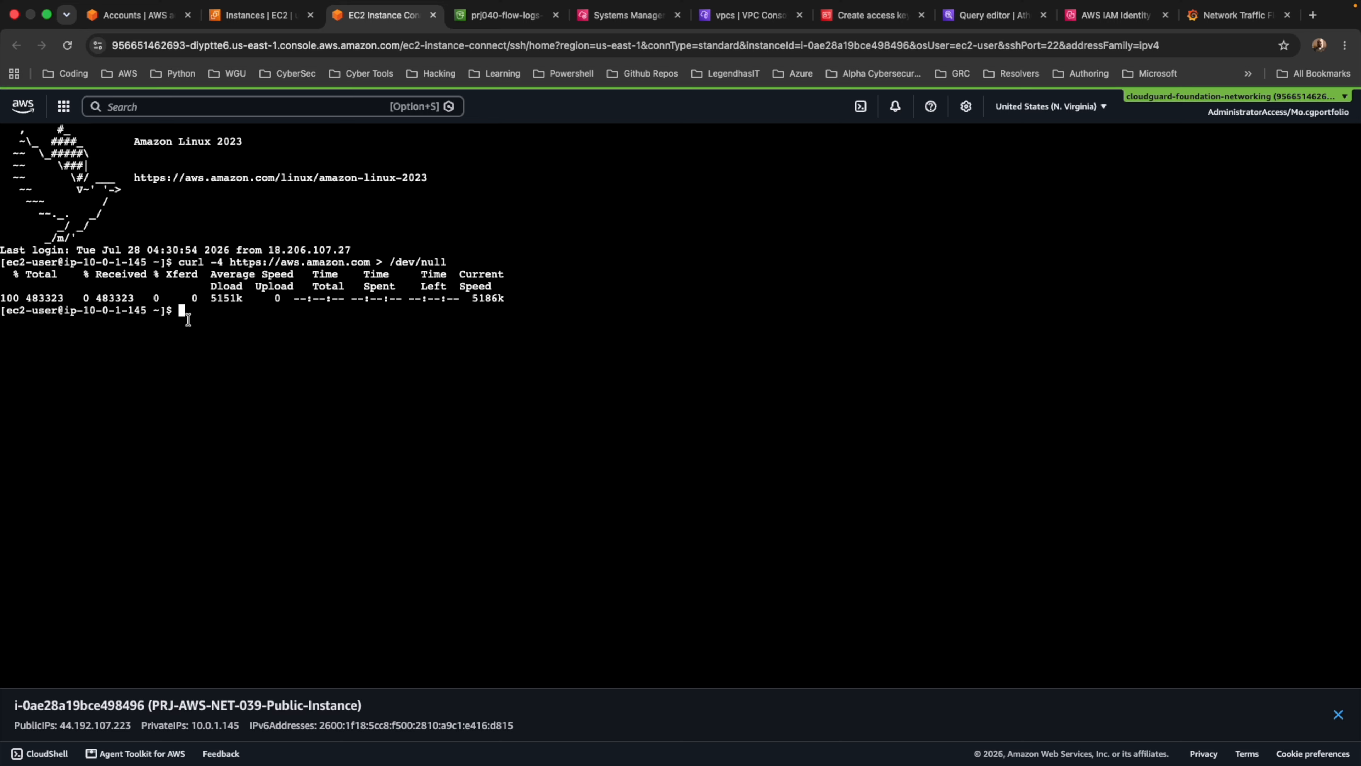
- Generate IPv4 ping traffic from the public instance by running ping -c 50 8.8.8.8
type("ping -c 8.8.8.8")
key("Return")
type("ping -c 50 8.8.8.8")
key("Return")
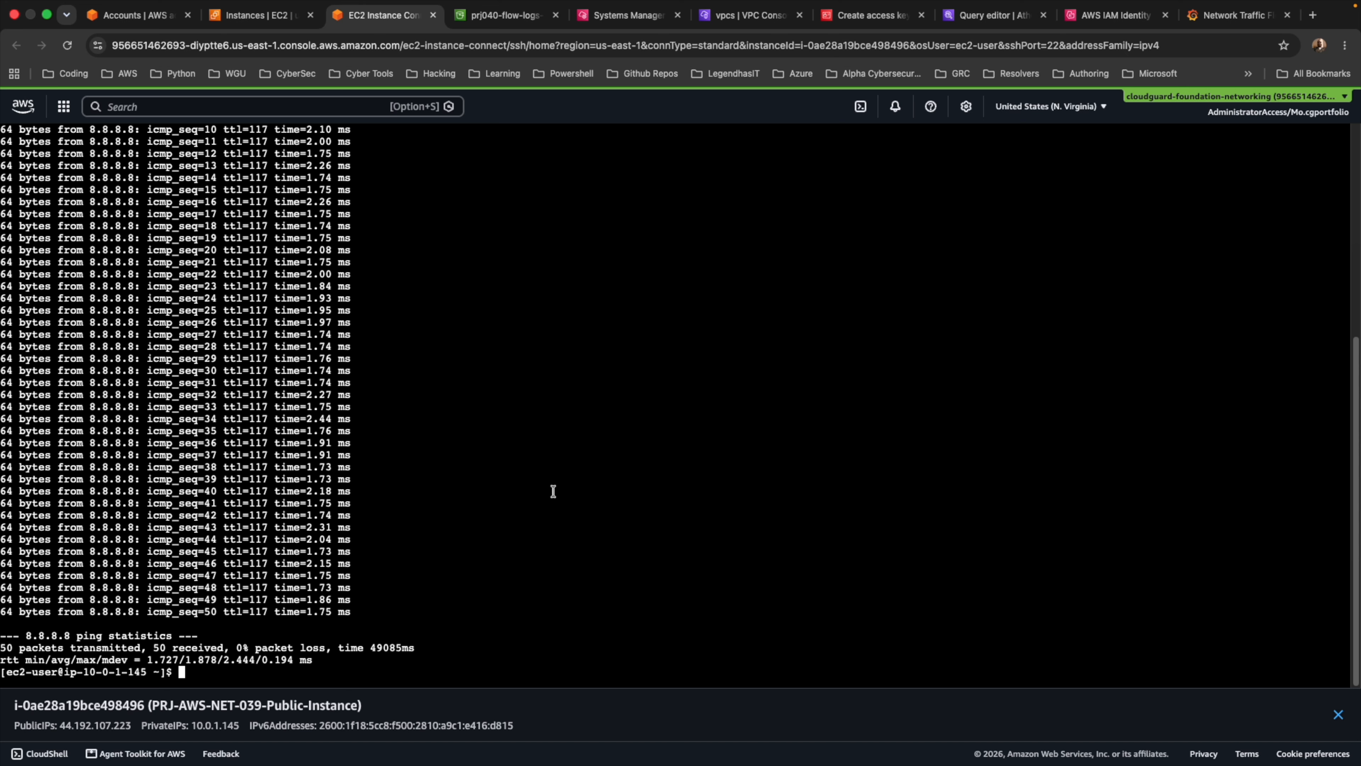
key("Up")
key("Up")
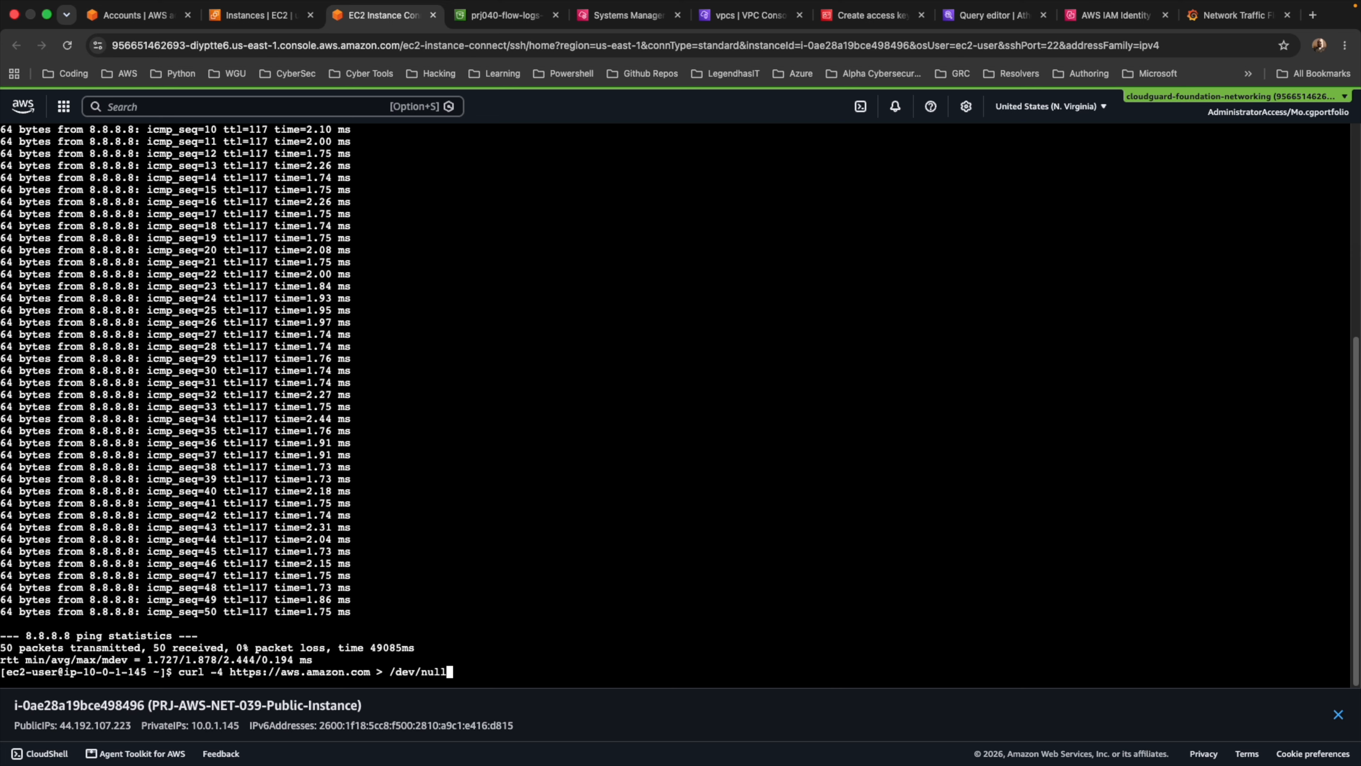
key("Left")
key("Left")
key("Left")
key("Left")
key("Left")
key("Left")
key("Left")
key("Left")
key("Left")
key("Left")
key("Left")
key("Left")
key("Left")
key("Left")
key("Left")
key("Left")
key("Left")
key("Left")
key("Left")
key("Left")
key("Left")
key("Left")
key("Left")
key("Left")
key("Left")
key("Left")
key("Left")
key("Left")
key("Left")
key("Left")
key("Left")
key("Left")
key("Left")
key("Left")
key("Left")
key("BackSpace")
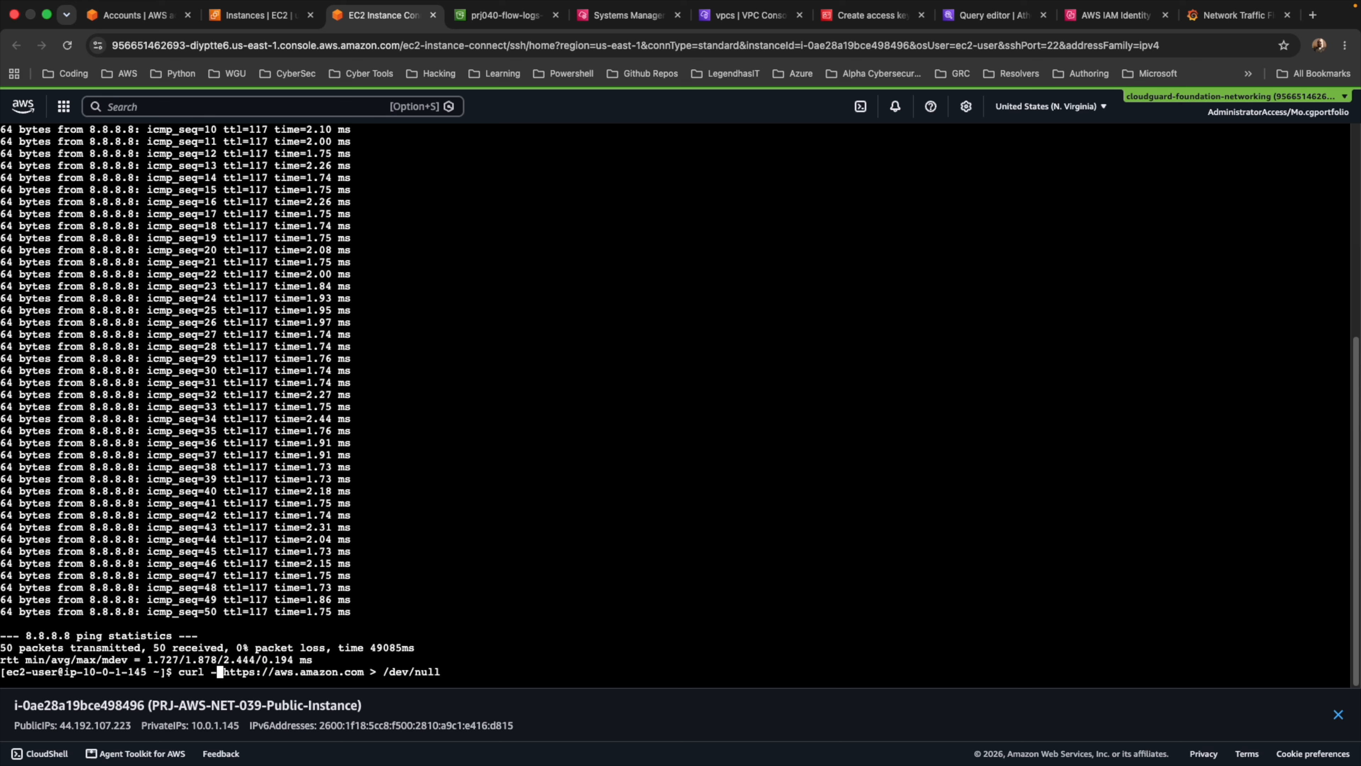
type("6")
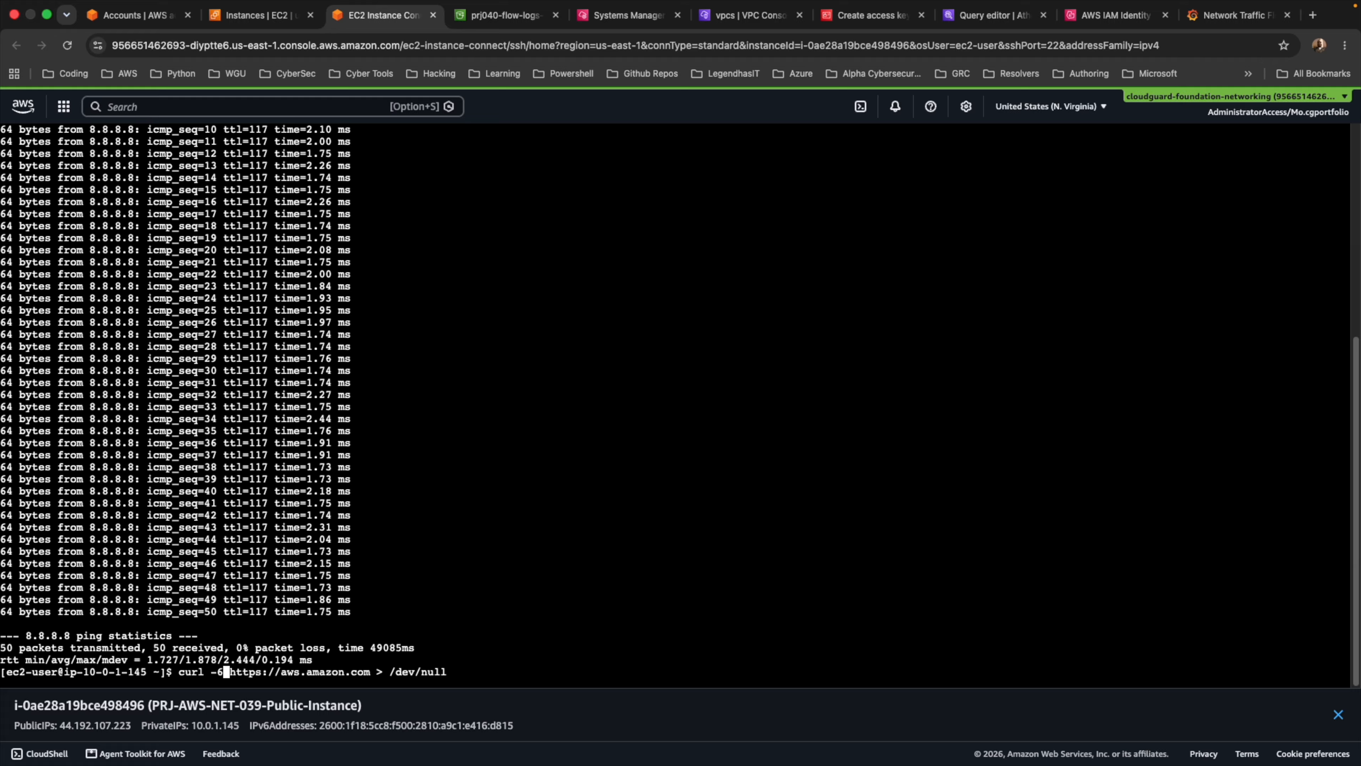
key("Return")
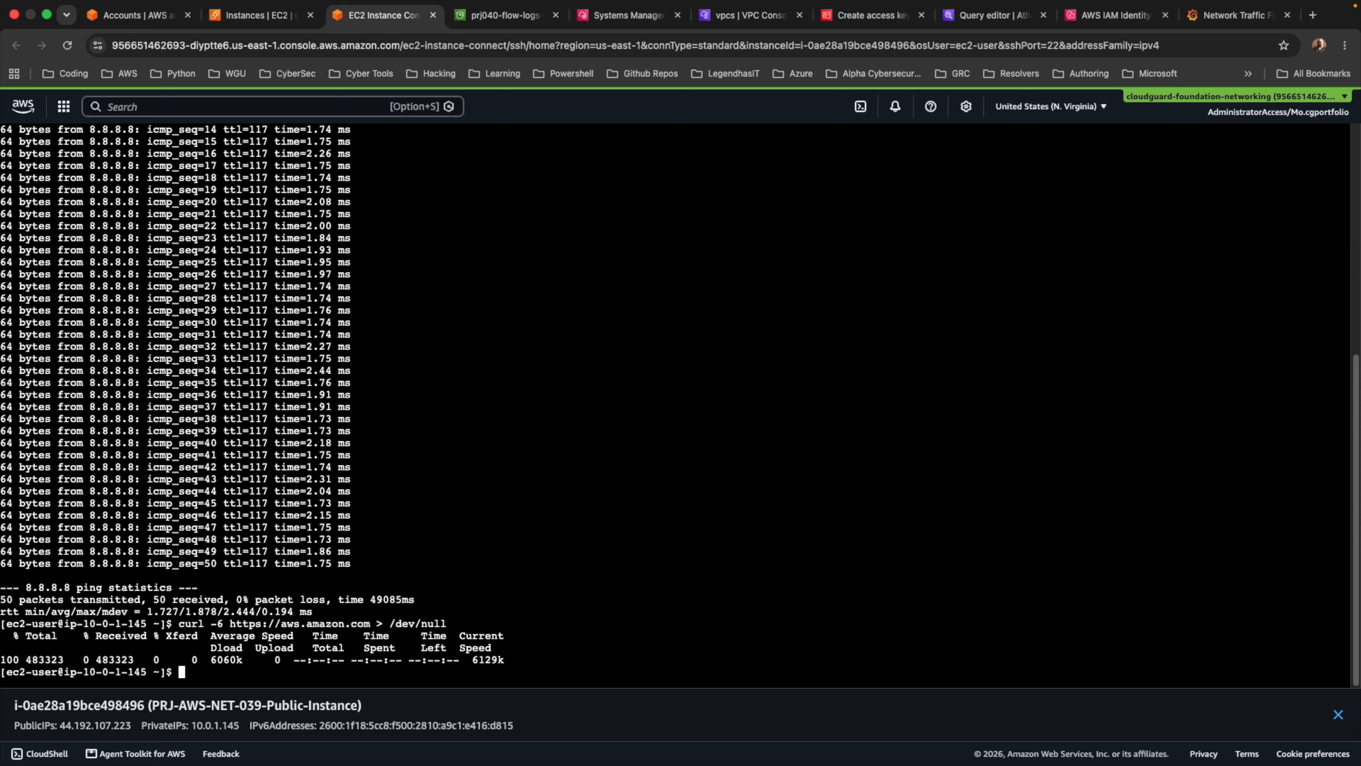
- Recall the earlier ping command, replace its target with 2001:4860:4860::8888, and run ping -c 50 against it
key("Up")
key("Up")
key("BackSpace")
key("BackSpace")
key("BackSpace")
key("BackSpace")
key("BackSpace")
key("BackSpace")
key("BackSpace")
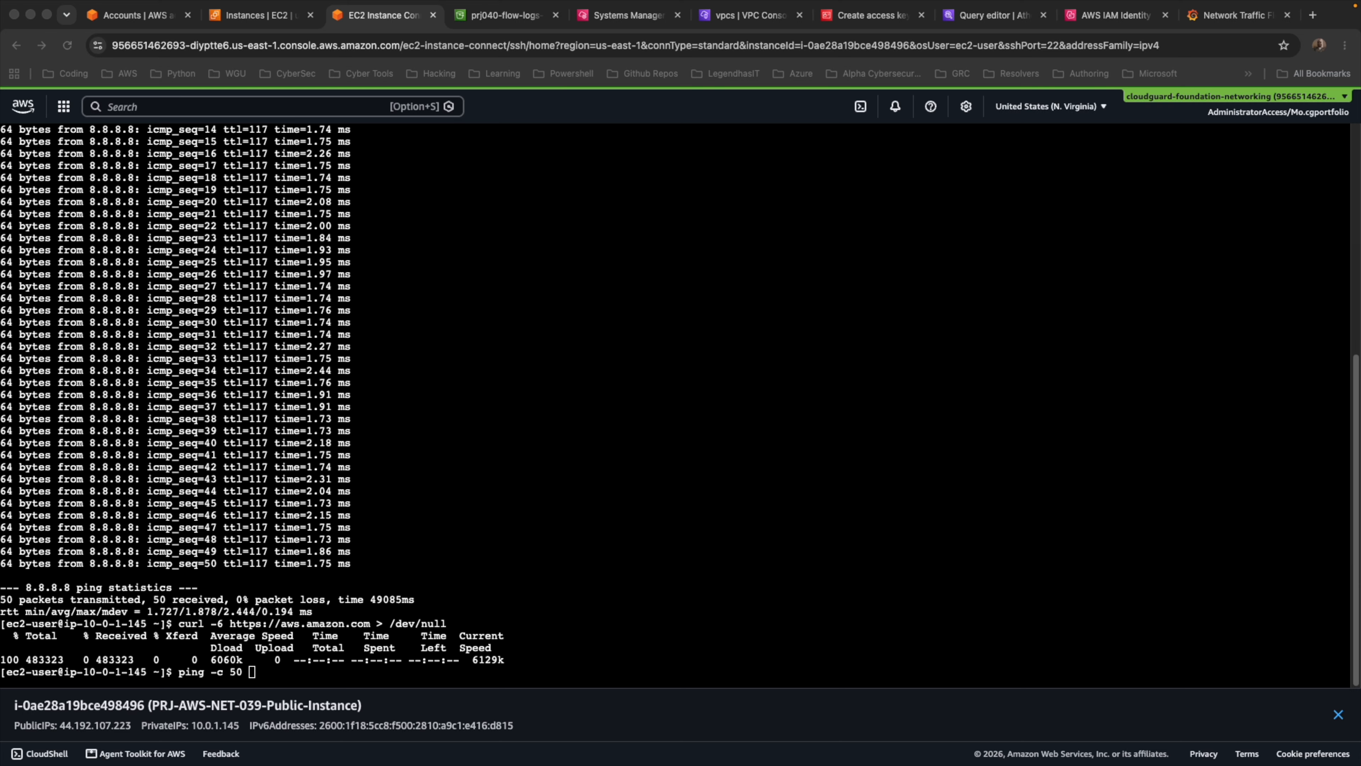
left_click(254, 674)
type("2001:4860:4860::8888")
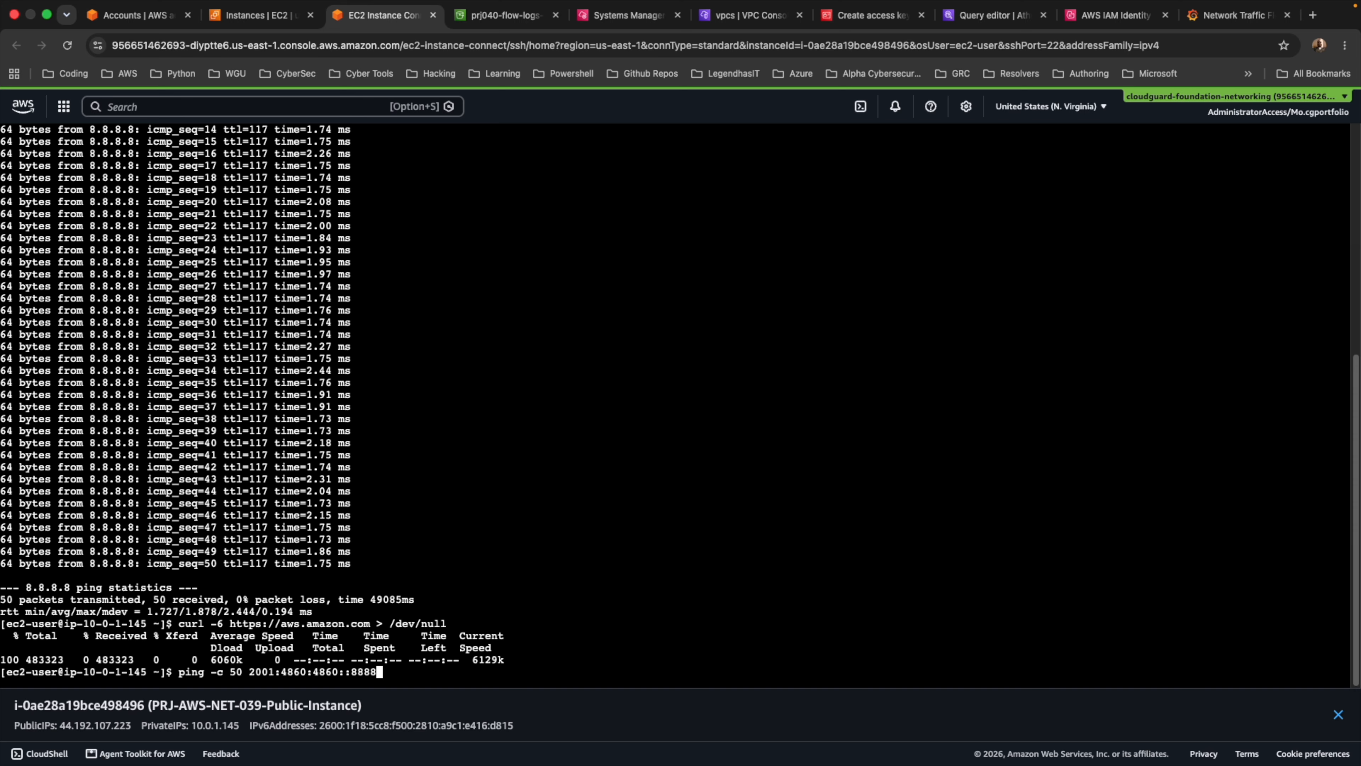
key("Return")
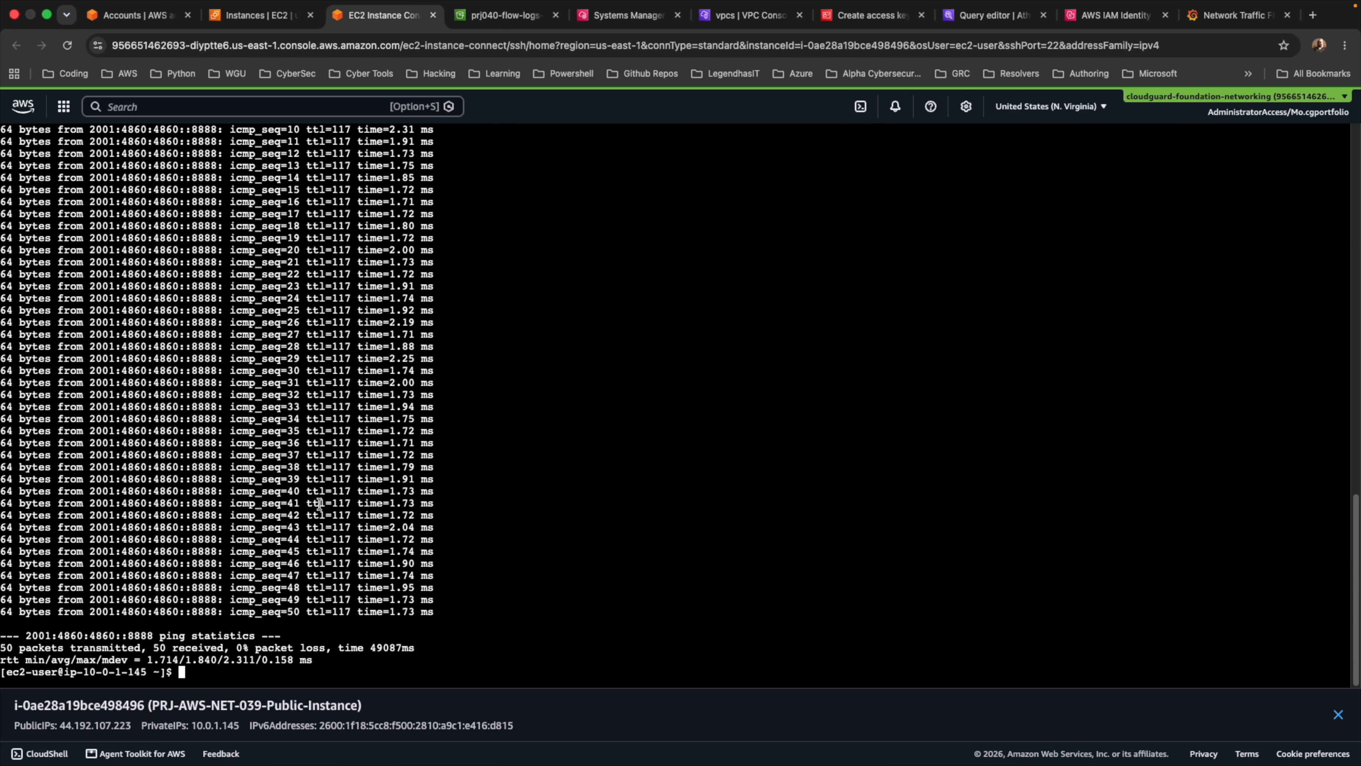
- Clear the terminal and try a telnet connection to the public instance's copied private IPv4 address, 10.0.1.145, on port 3306
type("clear")
key("Return")
type("telnet")
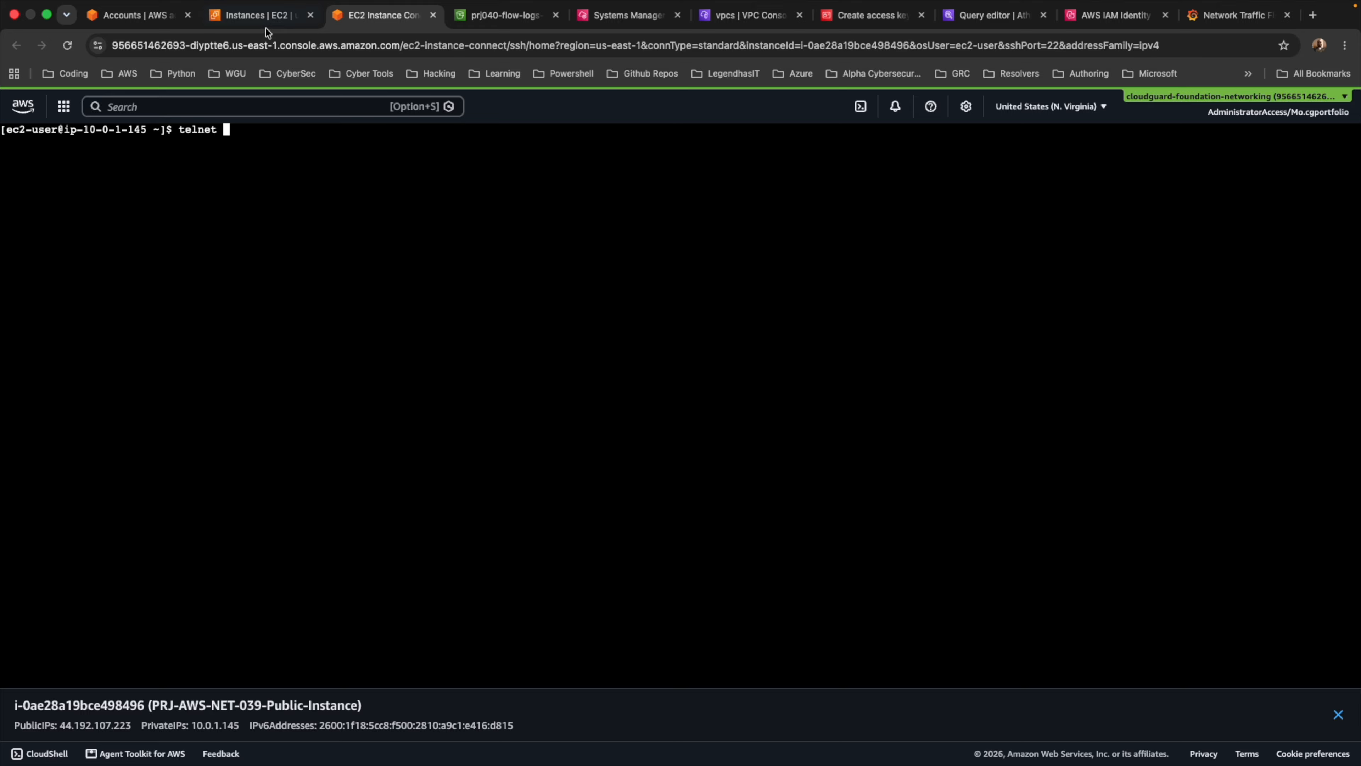
left_click(258, 15)
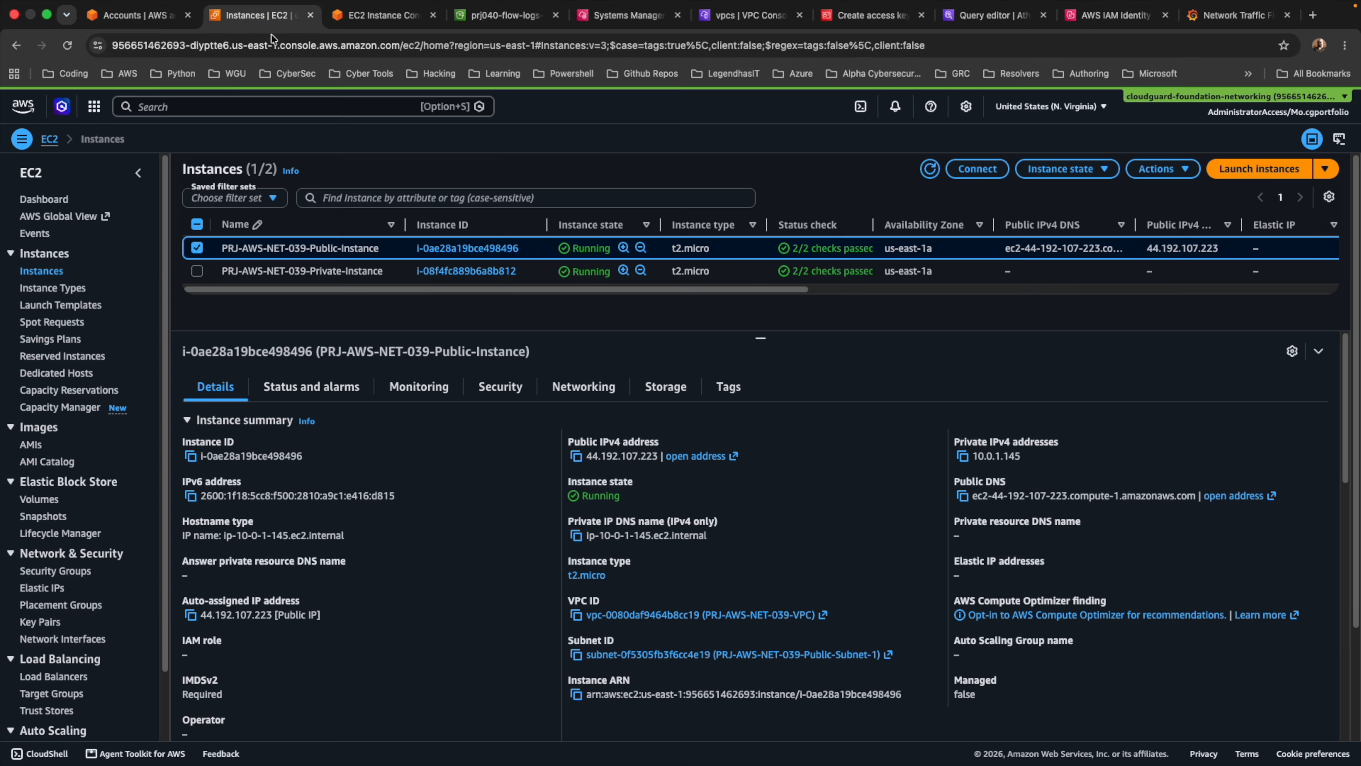
left_click(963, 457)
left_click(383, 14)
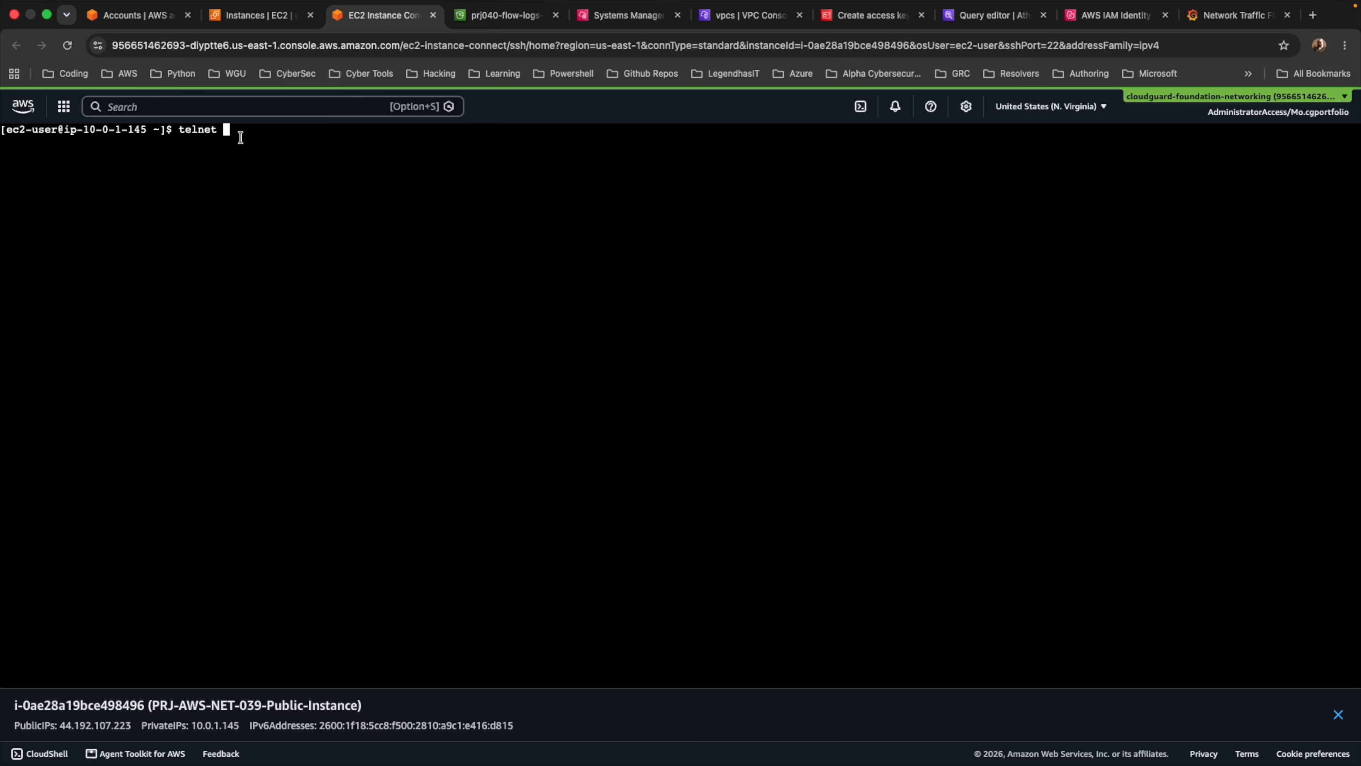
key("super+v")
type("3306")
key("Return")
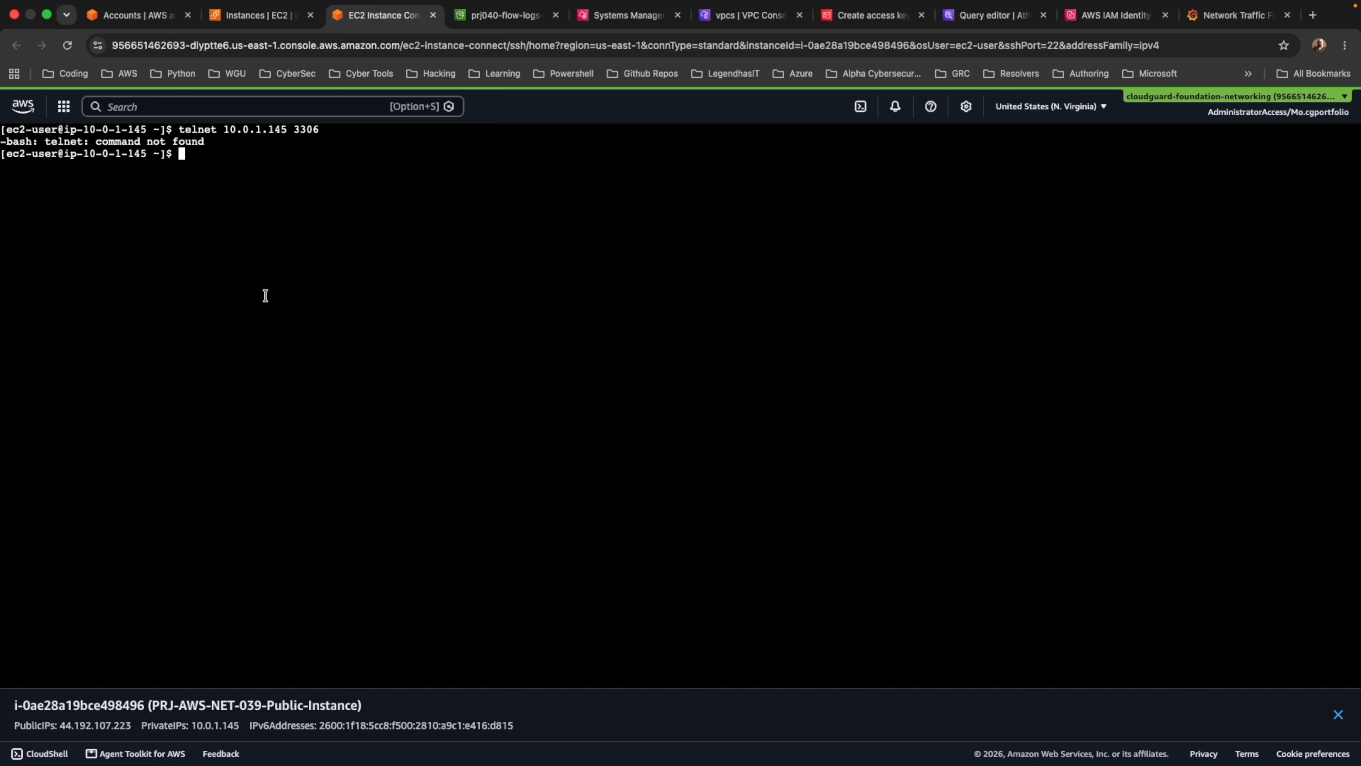
- Switch to the Network Traffic Flow dashboard in Grafana and refresh its panels repeatedly to check for the newly generated traffic
key("super+8")
key("super+6")
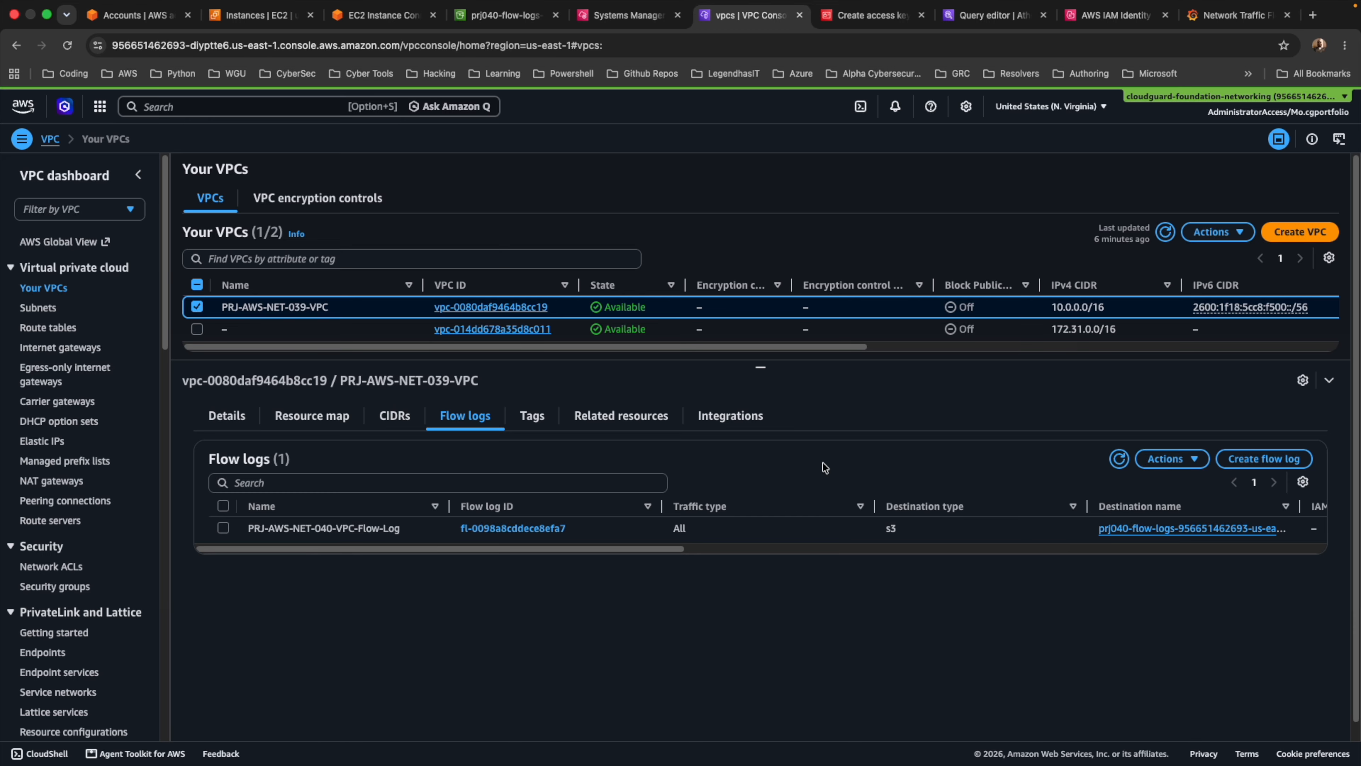
key("super+9")
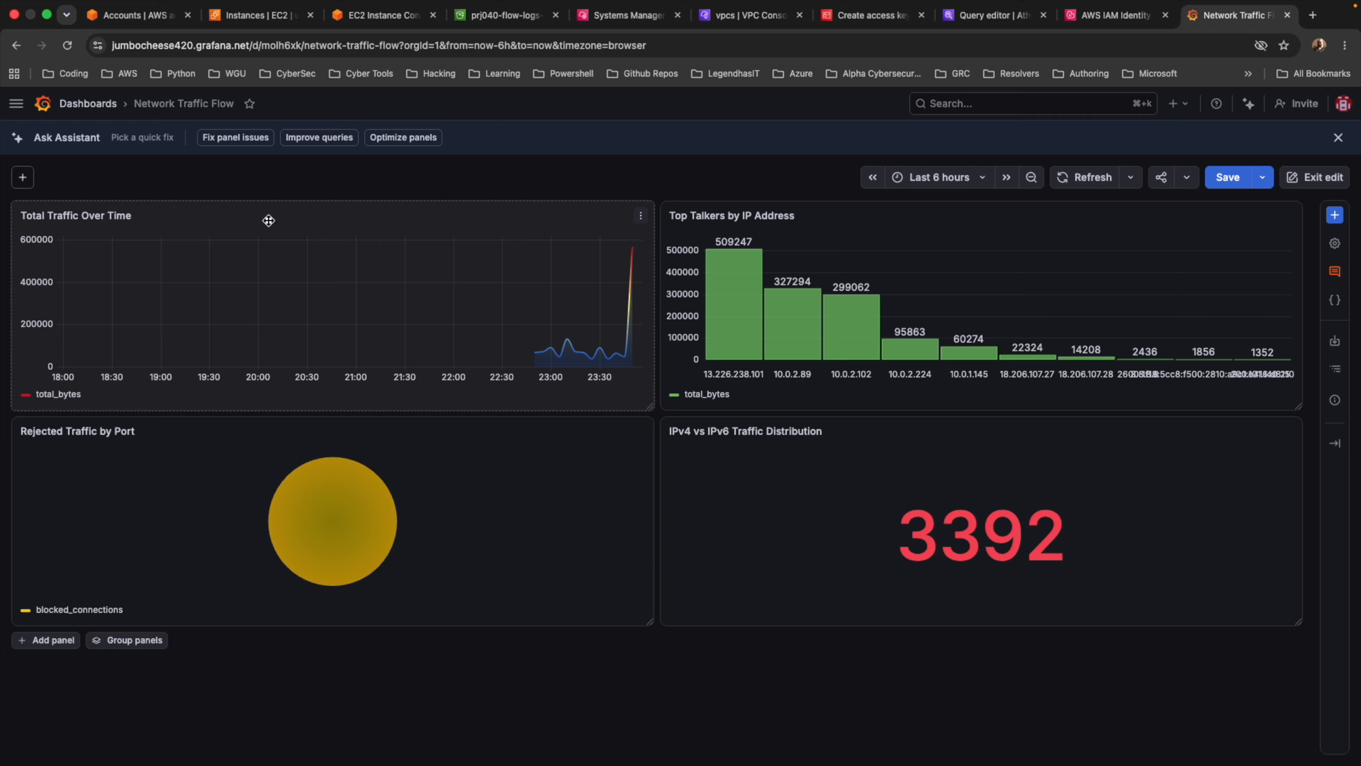
left_click(1076, 179)
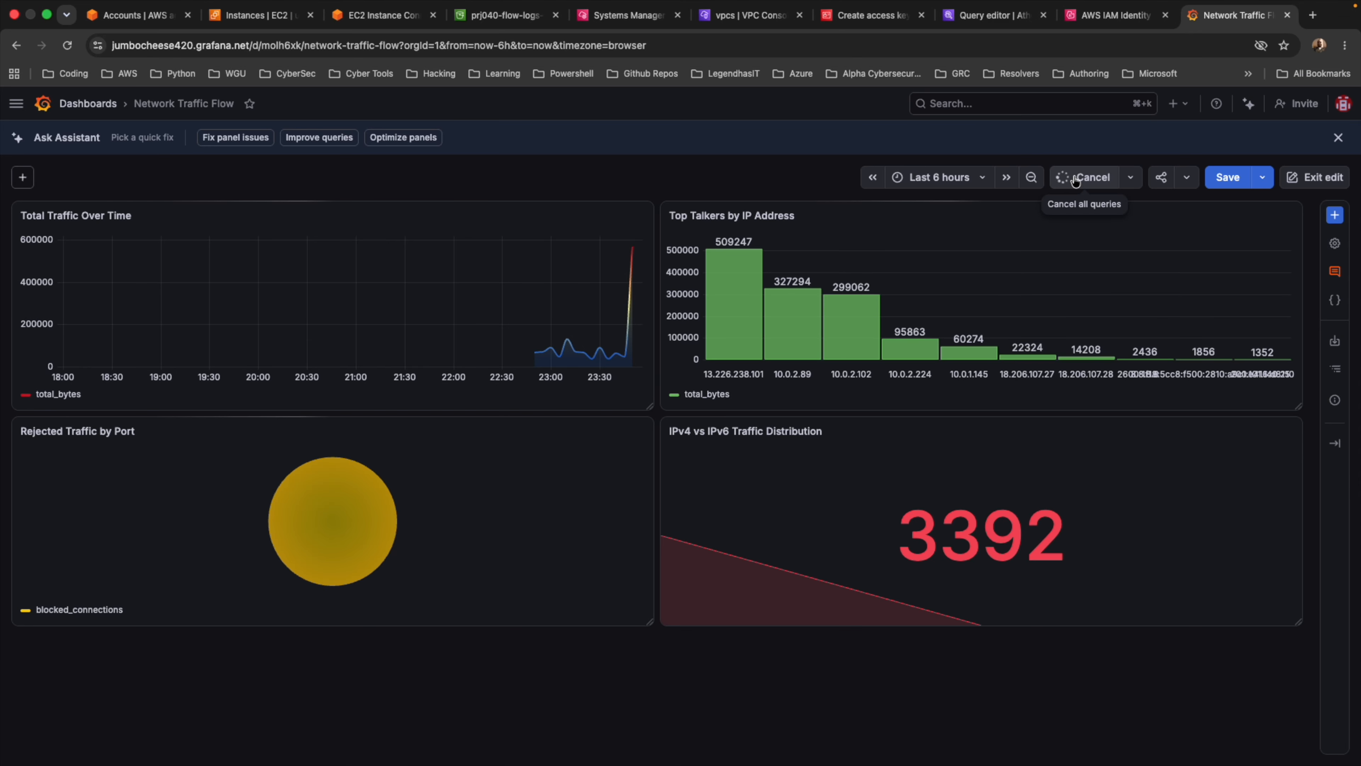
left_click(1071, 180)
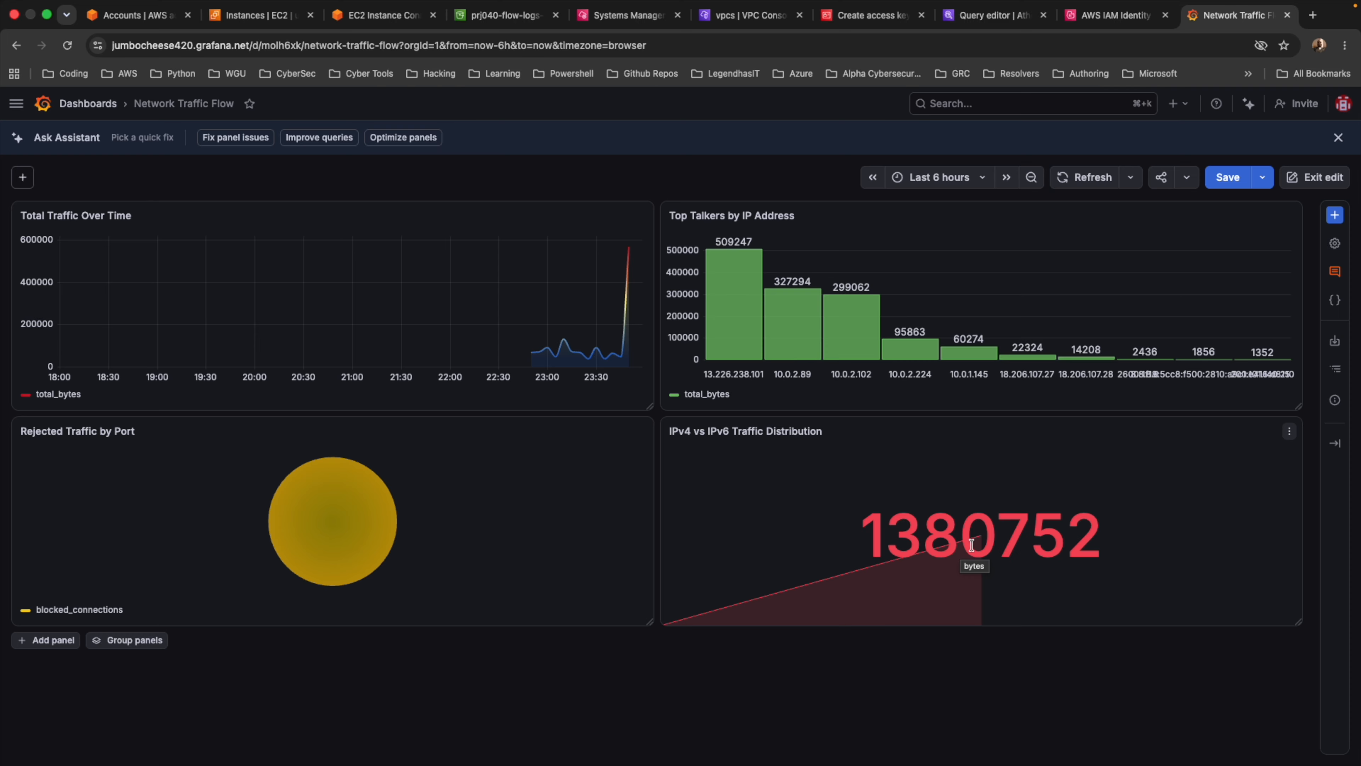
left_click(1076, 178)
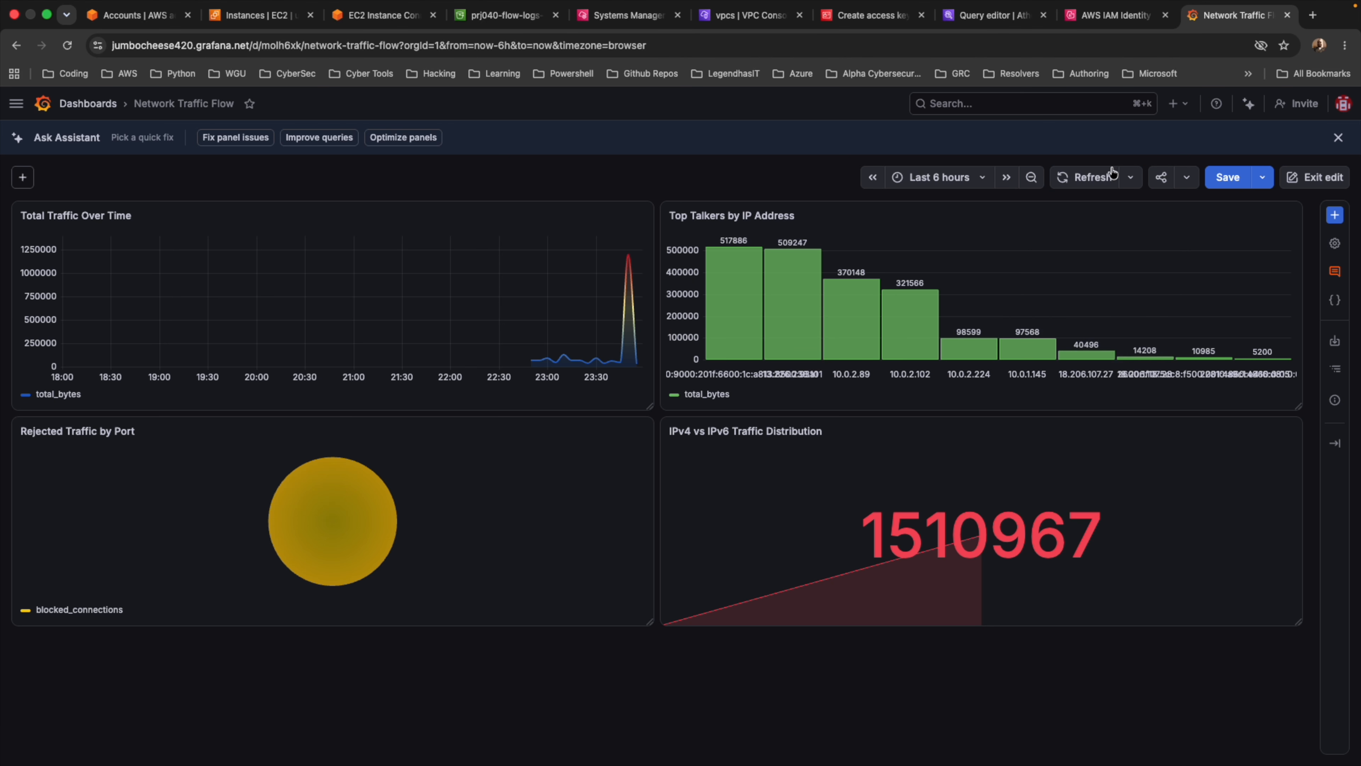
left_click(1091, 180)
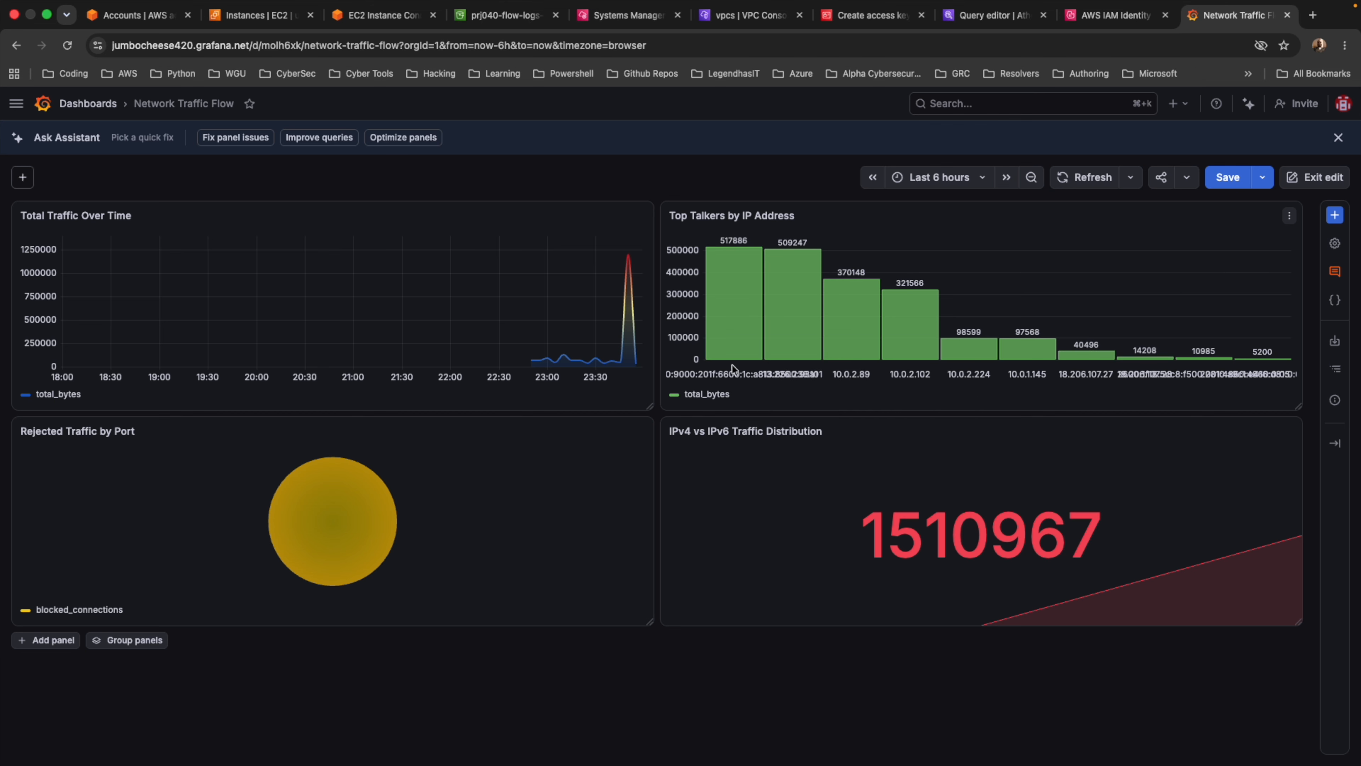
mouse_move(734, 257)
left_click(1079, 182)
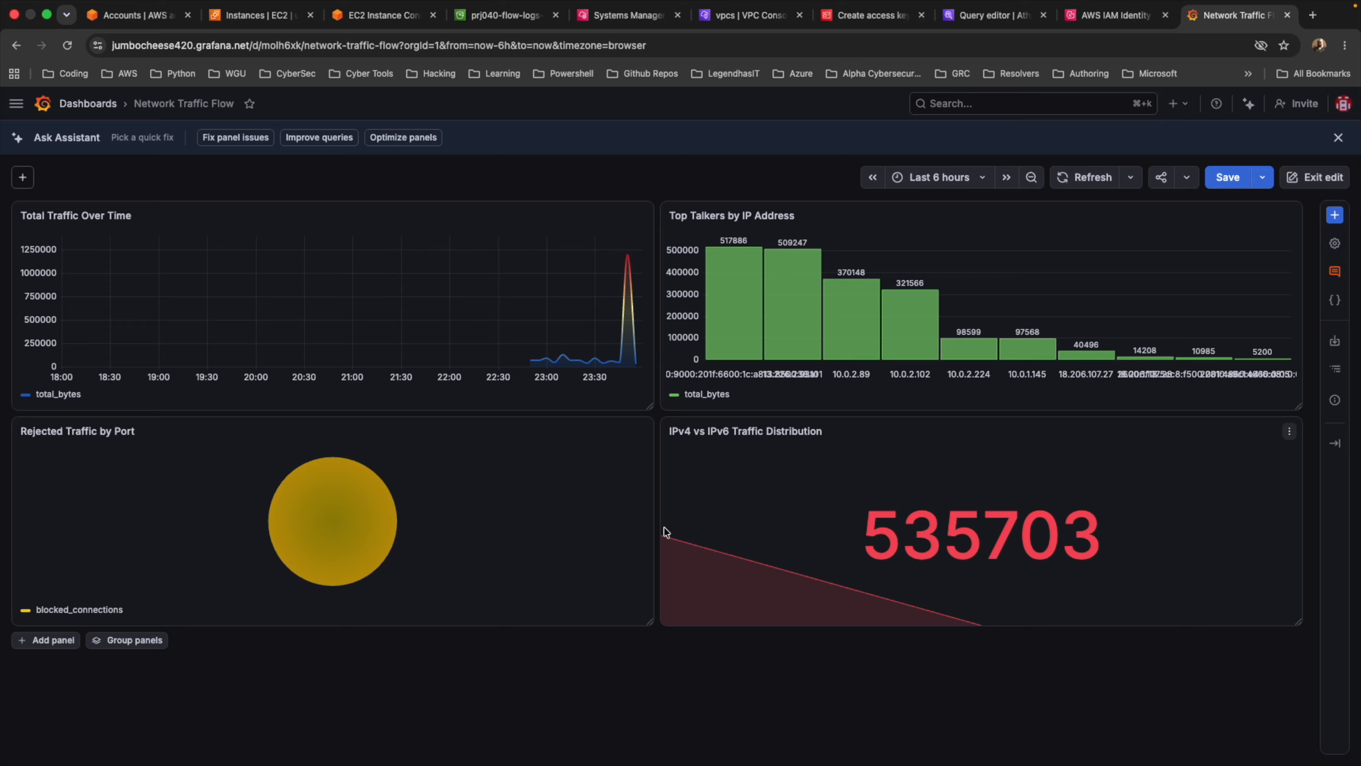